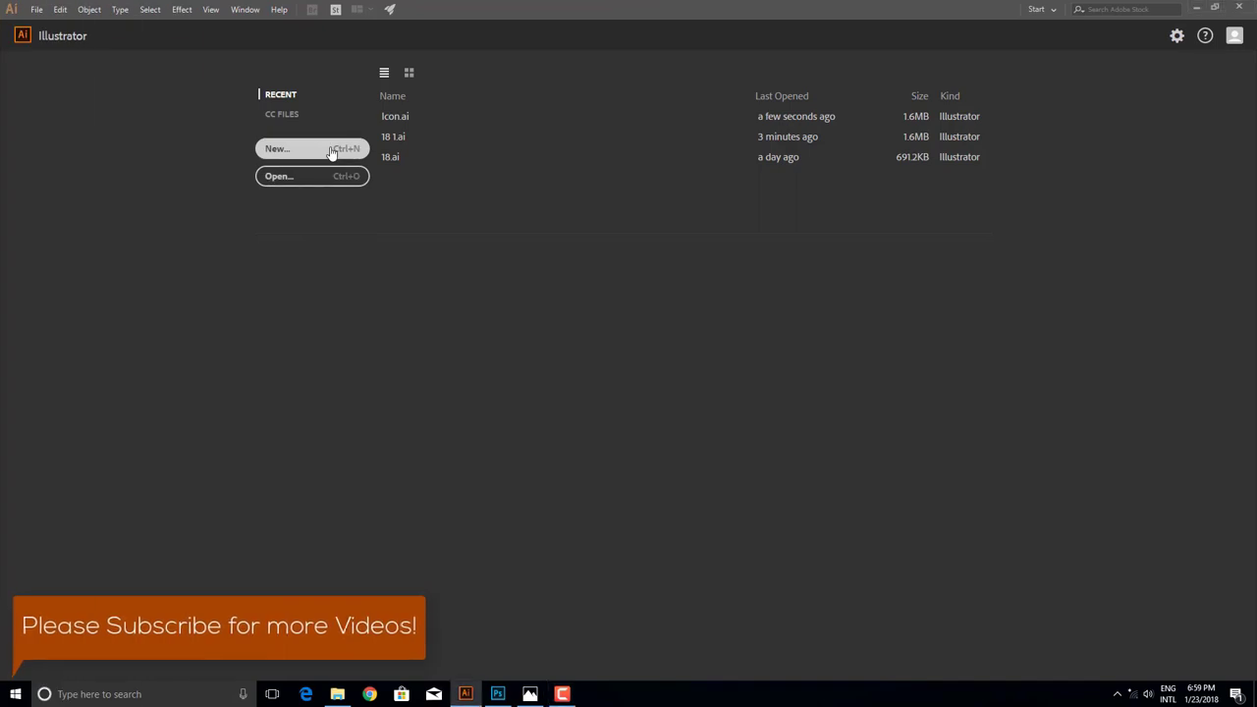
Create a 9 × 5 cm CMYK document with 0.4 cm bleed and fit it in view.
click(329, 149)
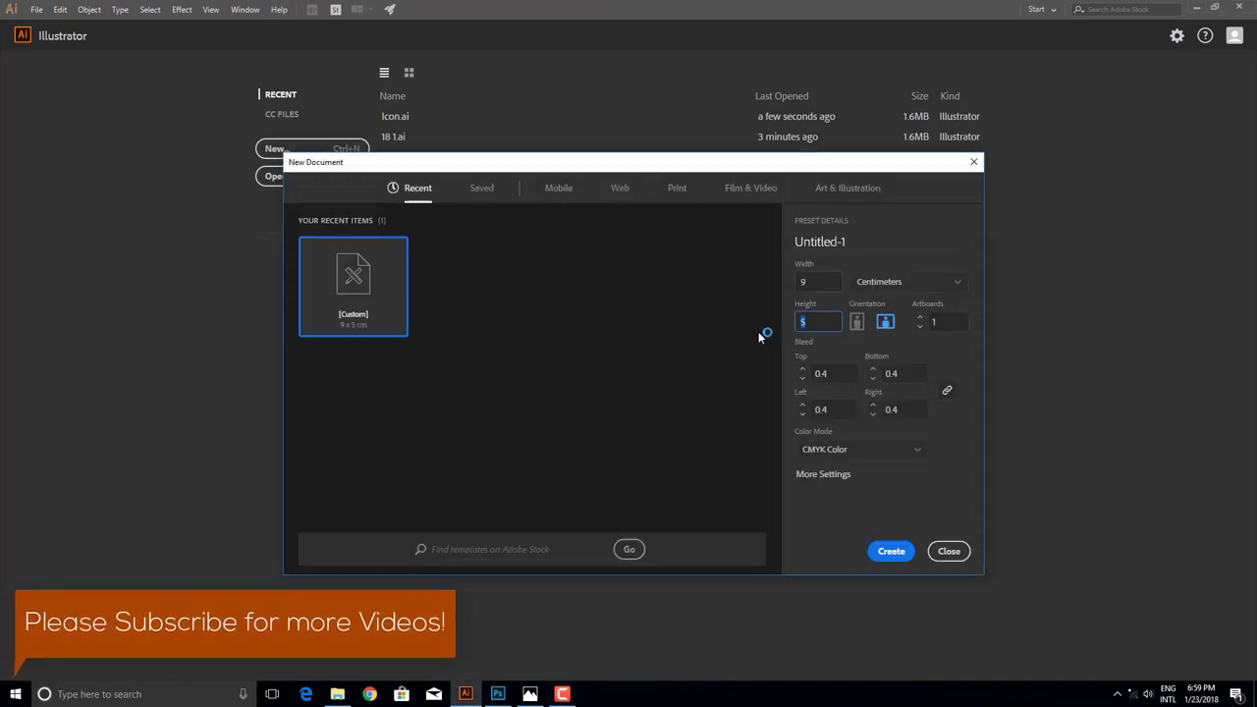
click(891, 553)
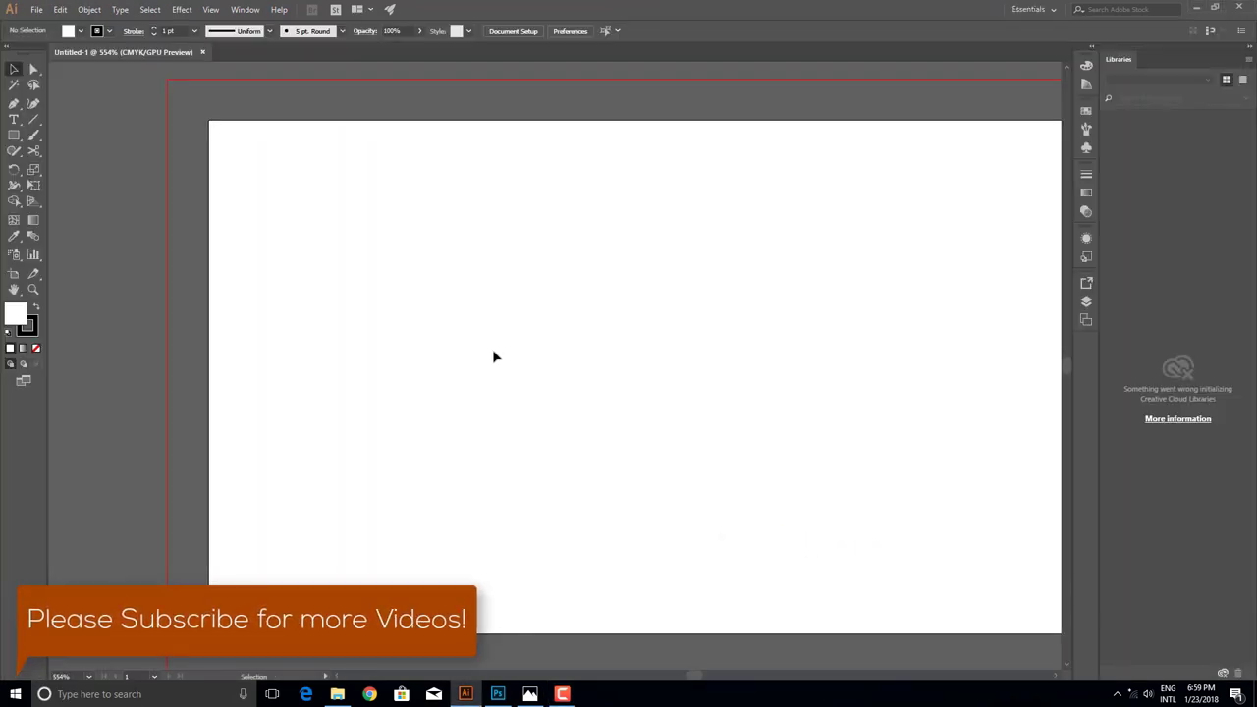
scroll(467, 332, down, 1)
scroll(445, 331, down, 1)
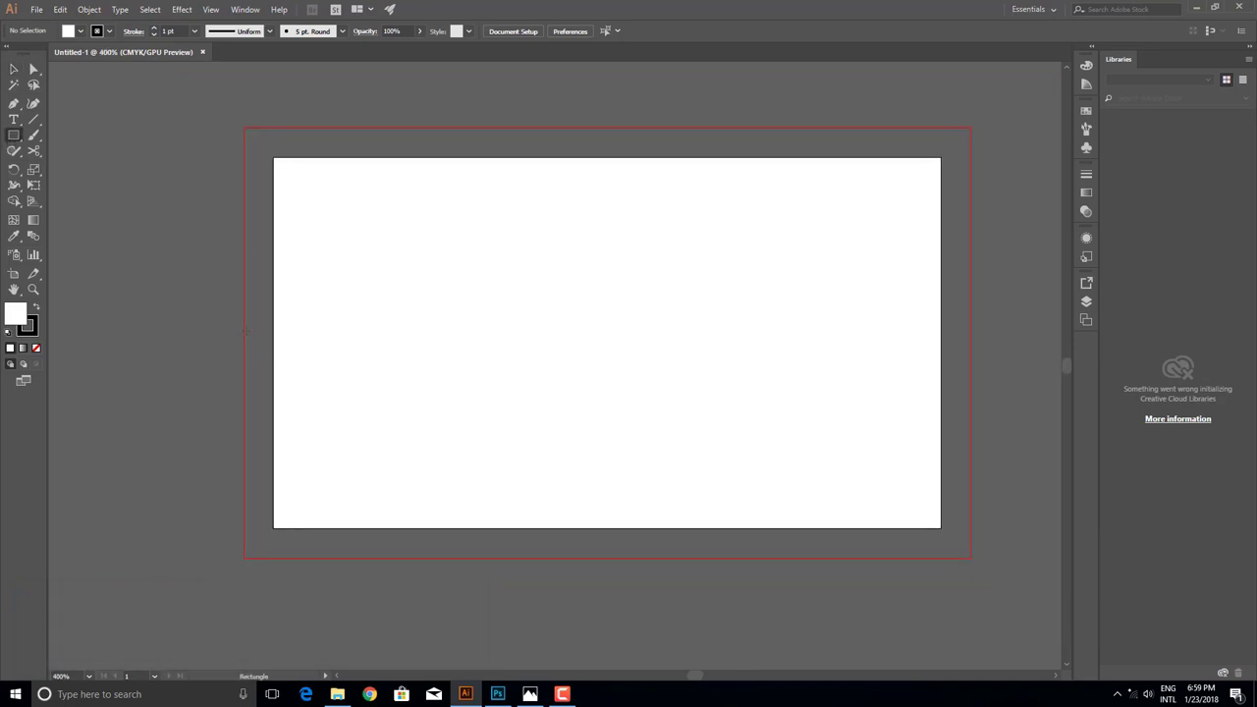
Draw a rectangle over the lower card to the bleed, filled black with no stroke.
drag(243, 329, 971, 557)
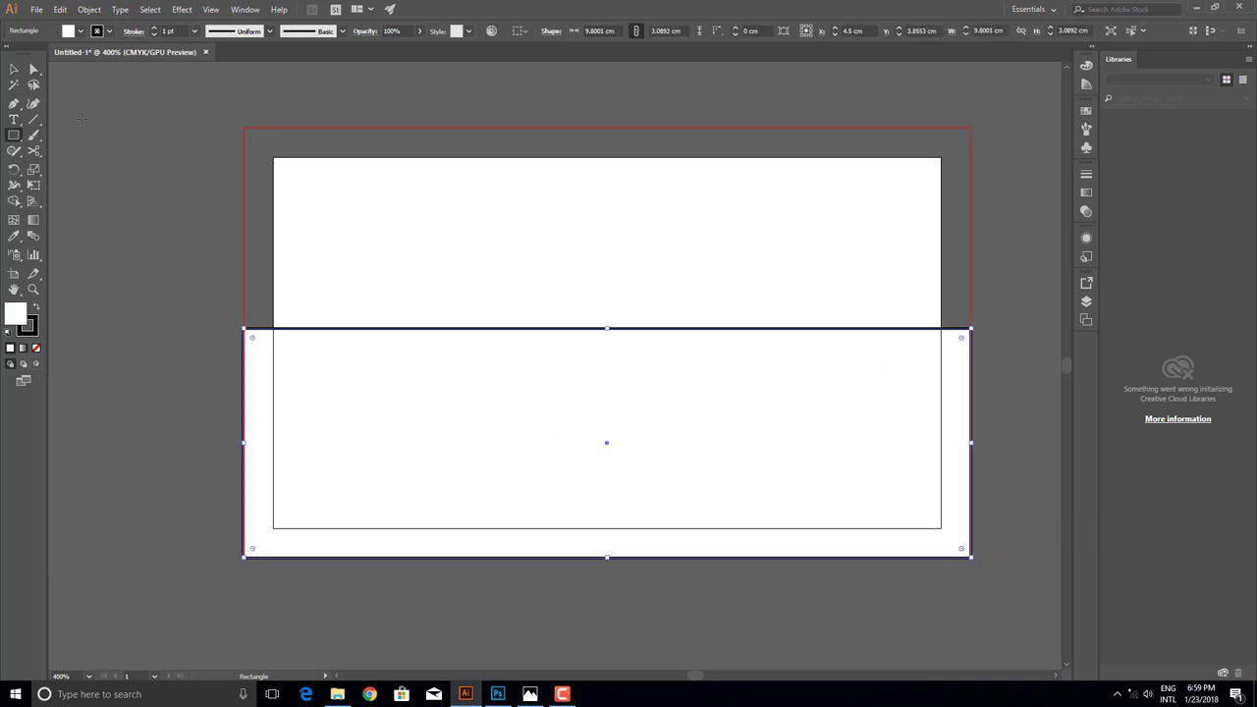
click(79, 30)
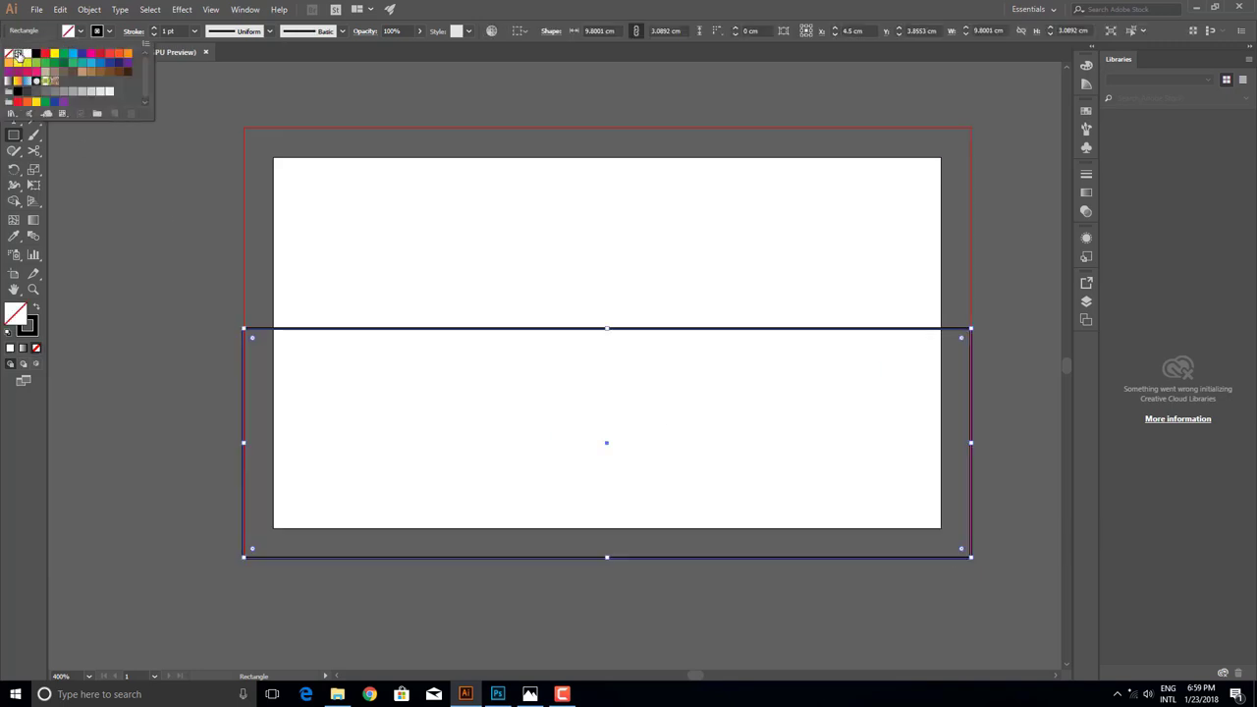
click(35, 53)
click(109, 30)
click(10, 53)
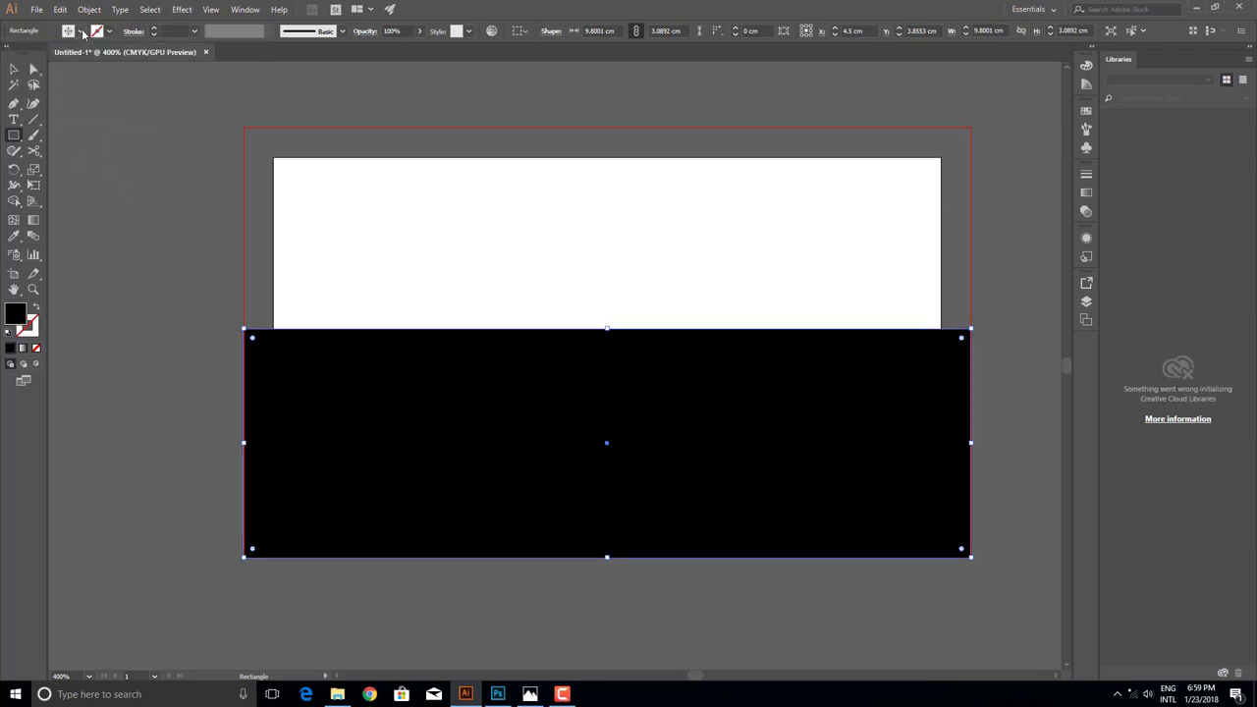
Lower the black rectangle's top edge to make the band shorter.
click(14, 69)
click(137, 196)
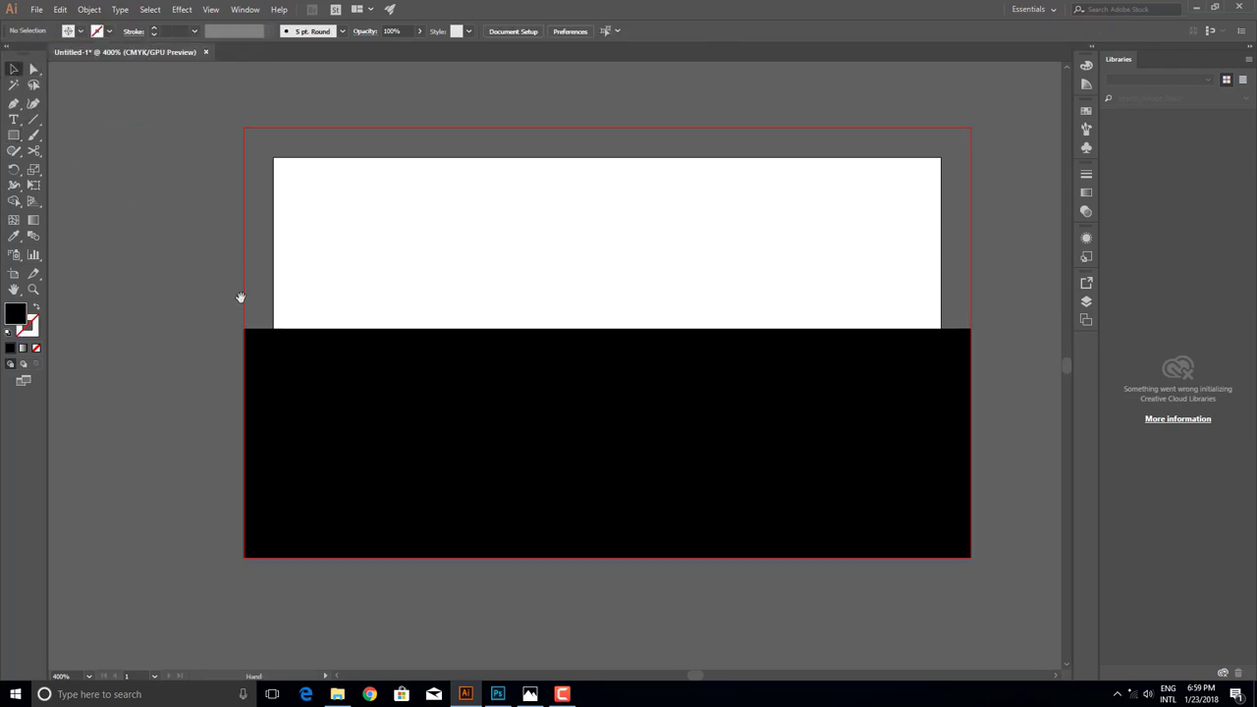
drag(241, 298, 232, 282)
click(328, 322)
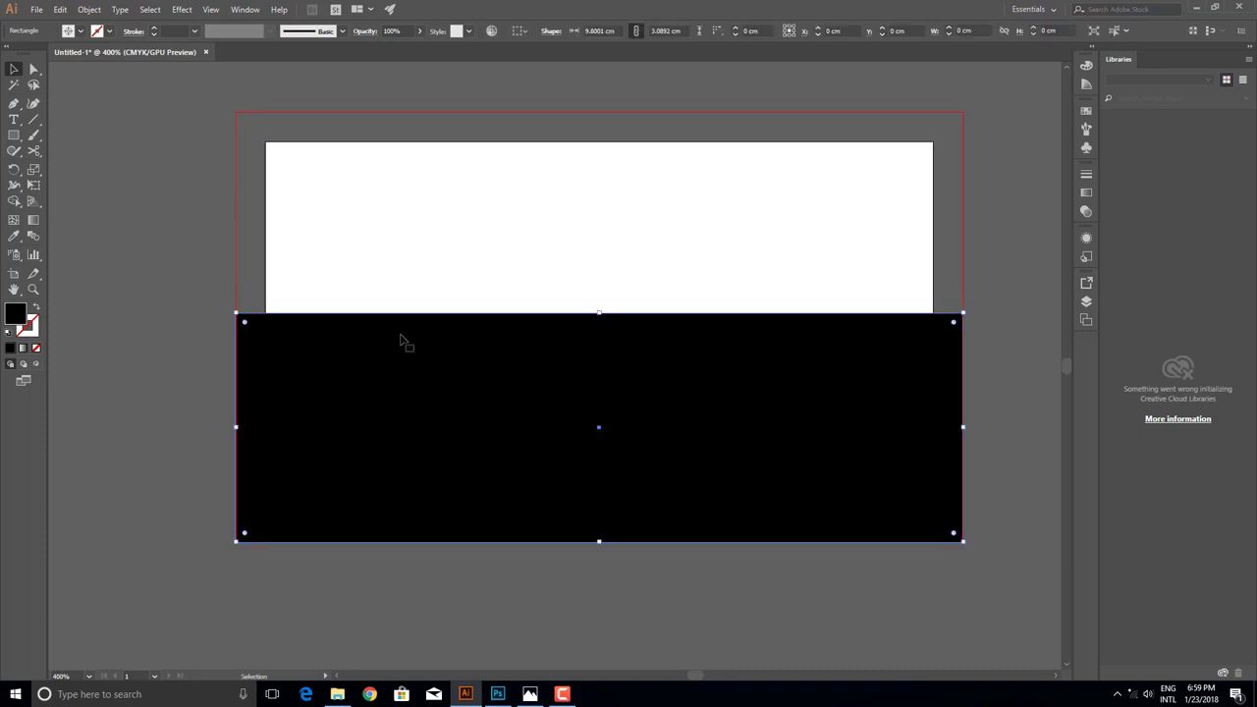
drag(600, 312, 599, 350)
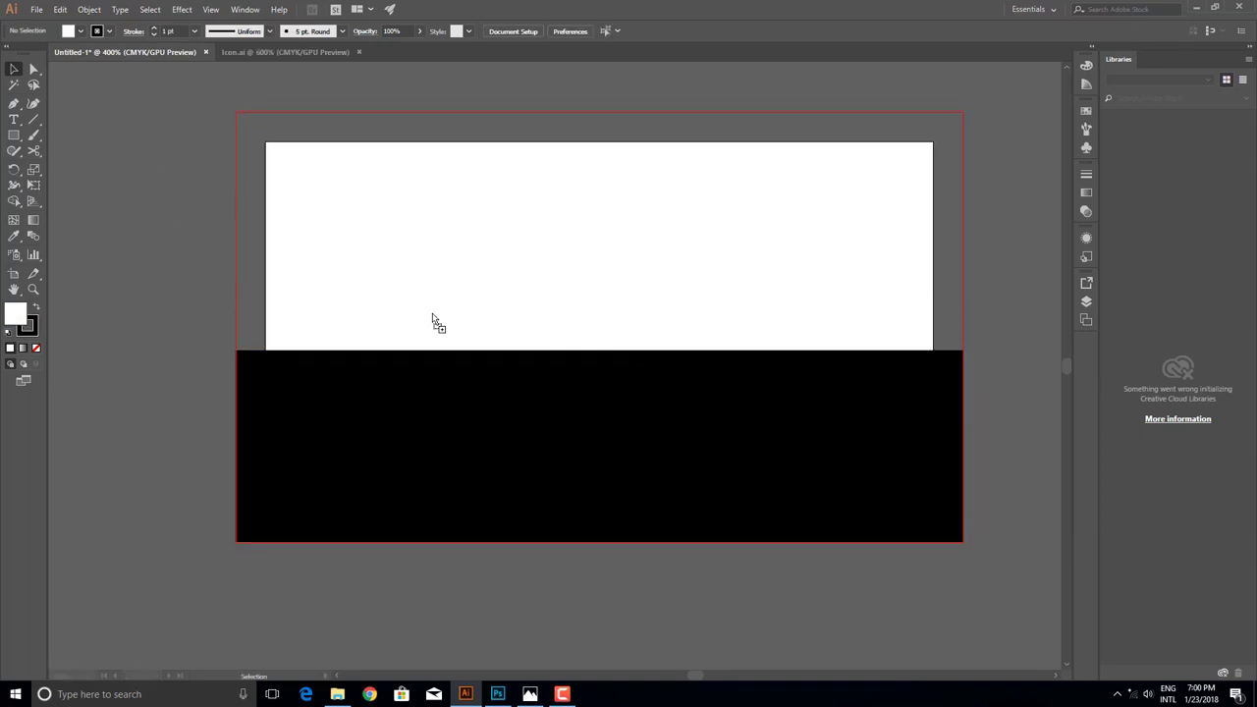
Paste the logo and QR code, centring the QR code horizontally on the artboard.
key(ctrl+v)
mouse_move(491, 190)
mouse_down()
mouse_move(595, 295)
mouse_move(609, 280)
mouse_up()
click(518, 30)
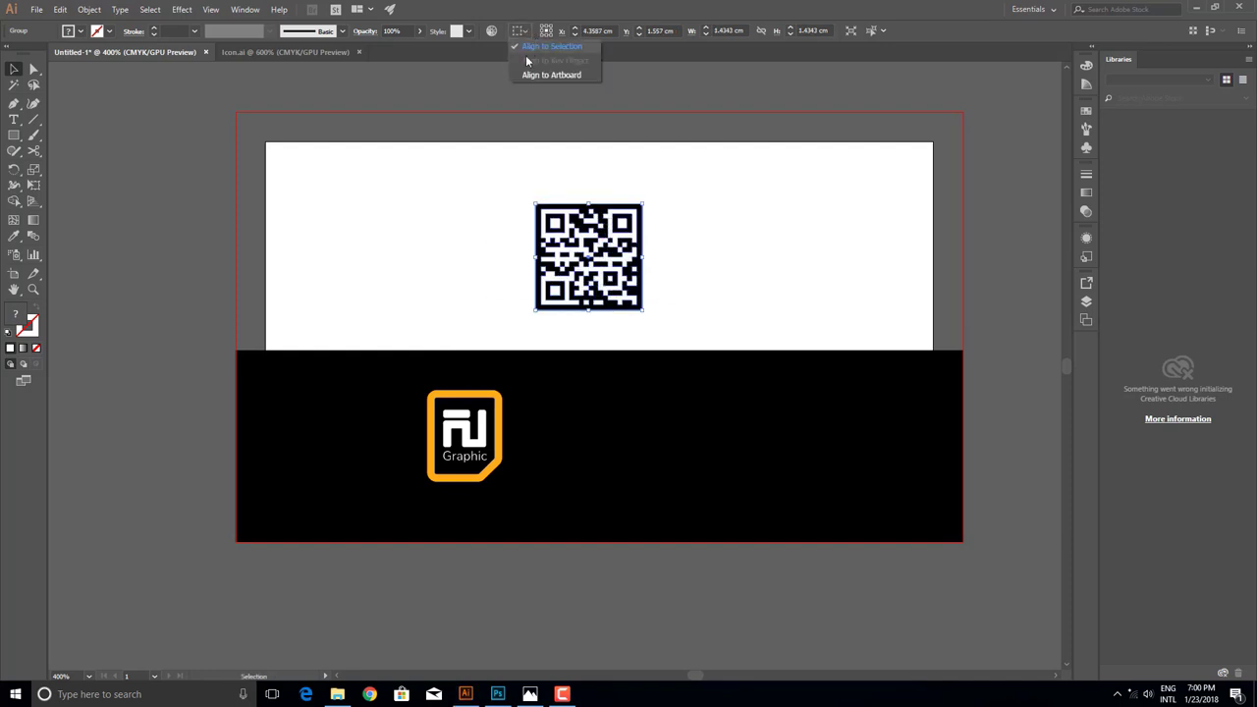
click(560, 30)
click(503, 137)
Start a new text object below the card.
scroll(598, 441, down, 2)
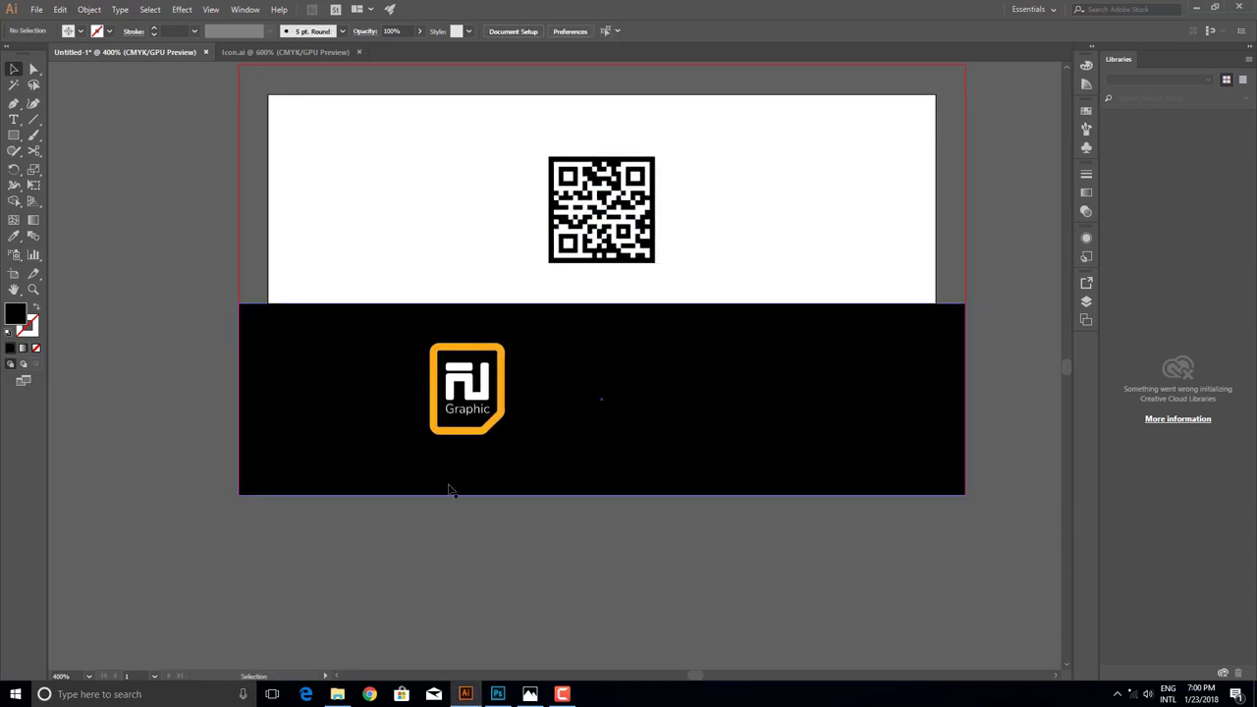
key(t)
click(452, 558)
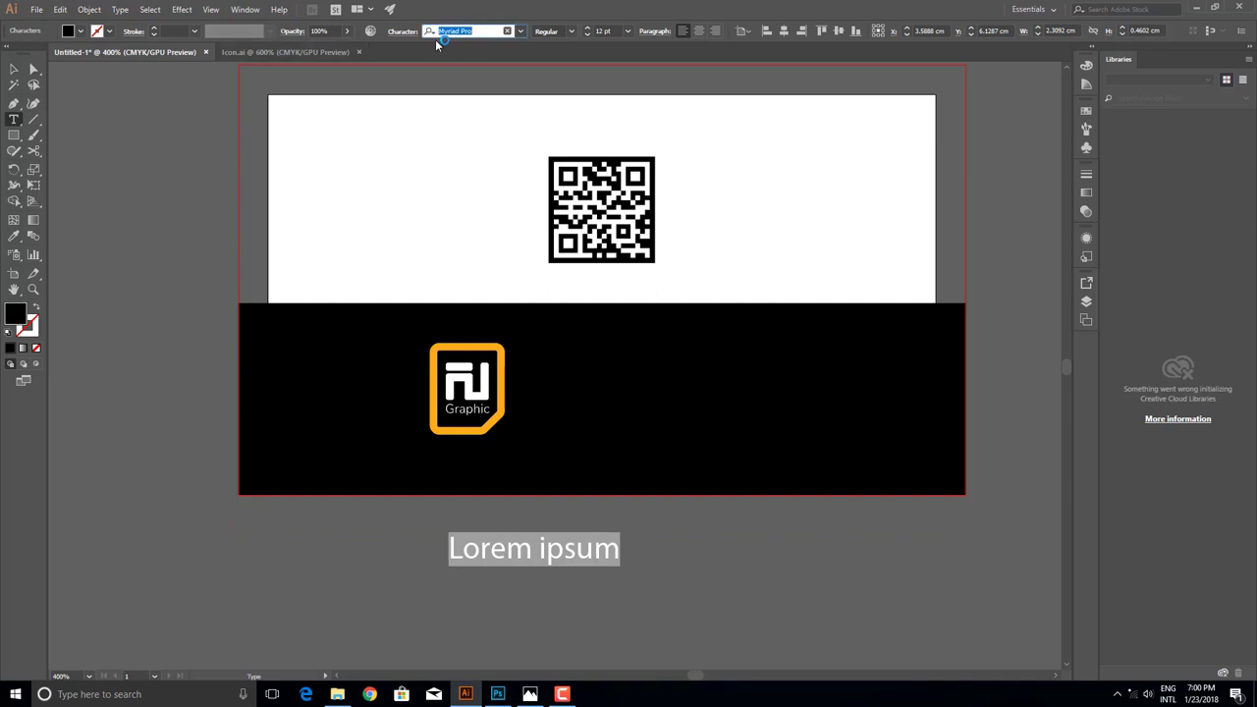
Type 'colorpro' in Nexa Bold and change it to uppercase.
text(nex)
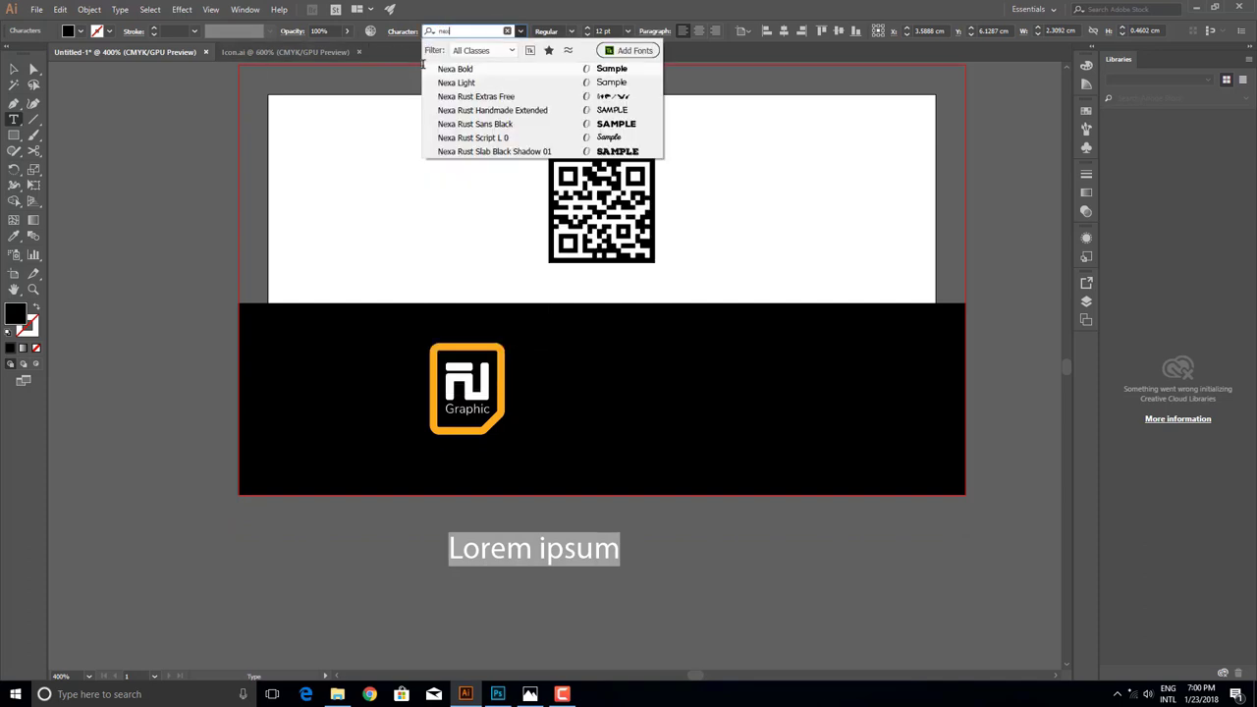
click(465, 70)
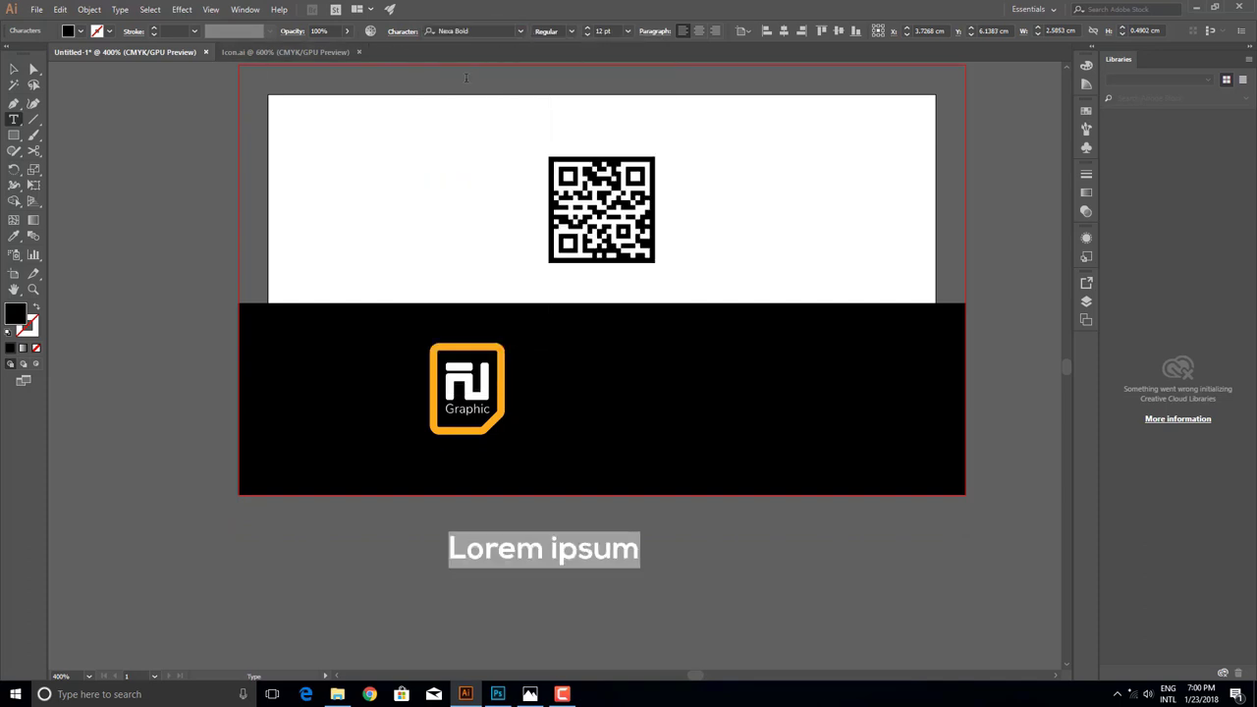
text(colorpro)
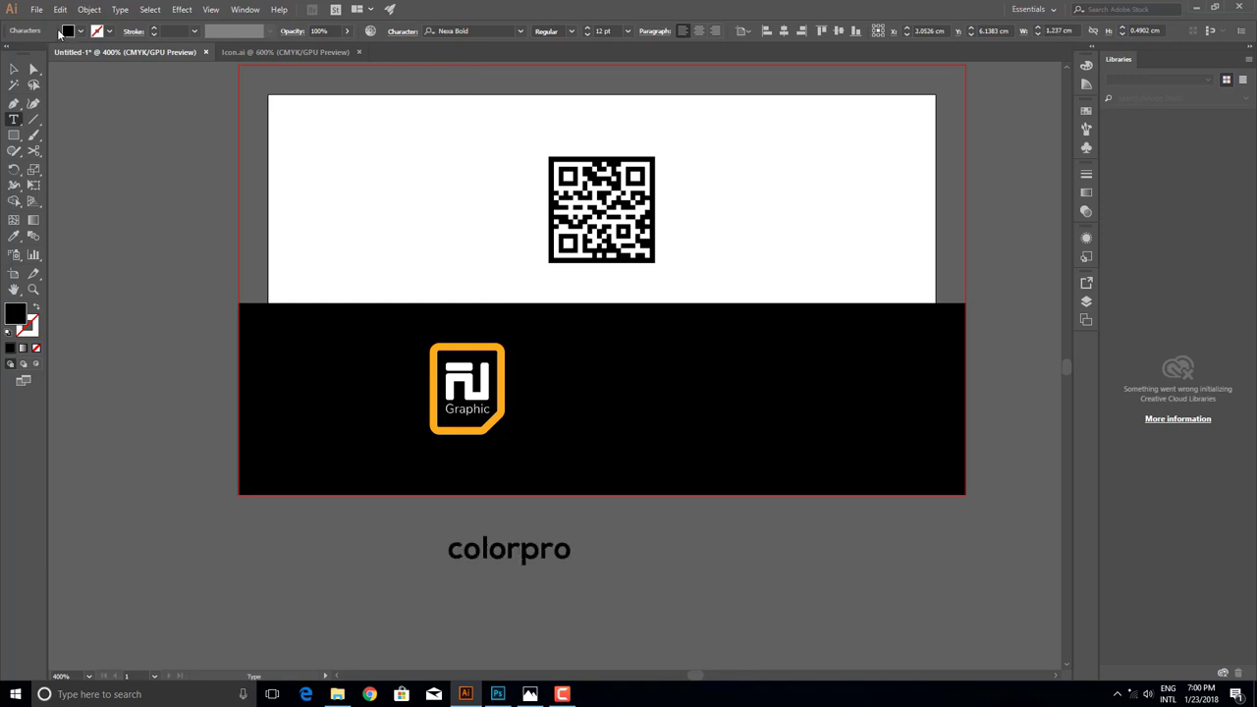
click(14, 69)
click(120, 9)
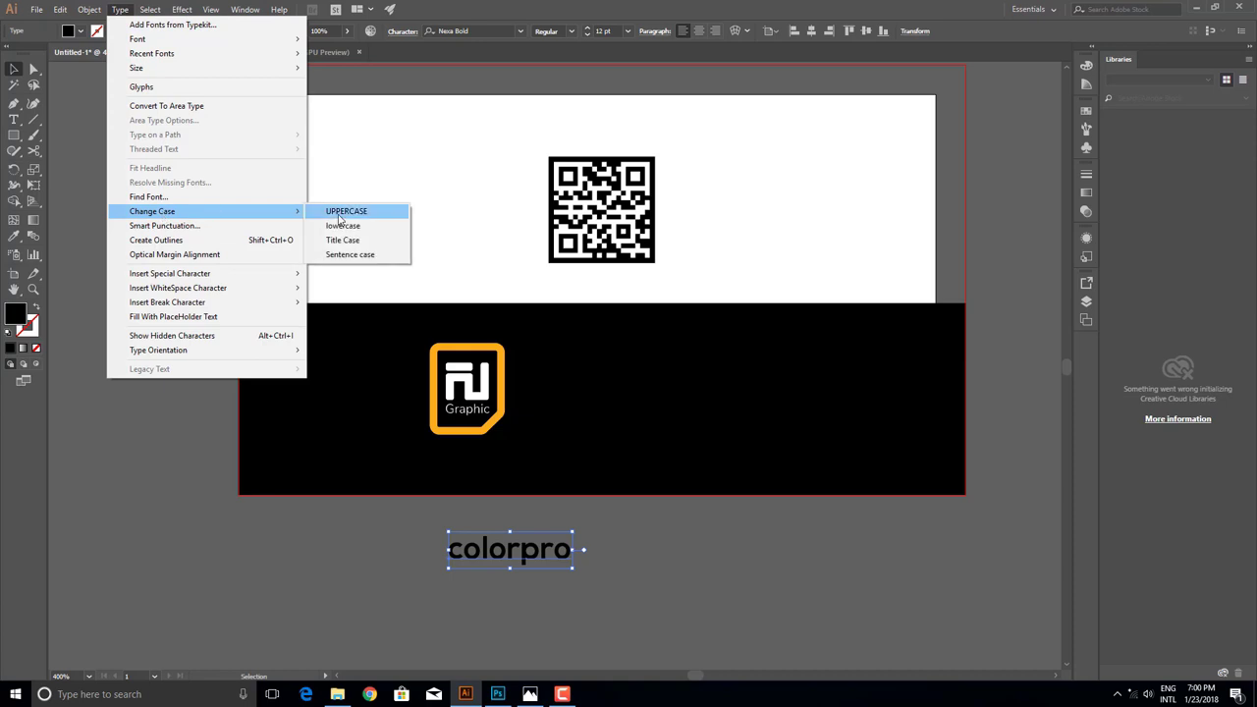
click(340, 213)
Move COLORPRO onto the black band beside the logo and colour it white.
click(642, 585)
drag(608, 552, 694, 385)
click(82, 32)
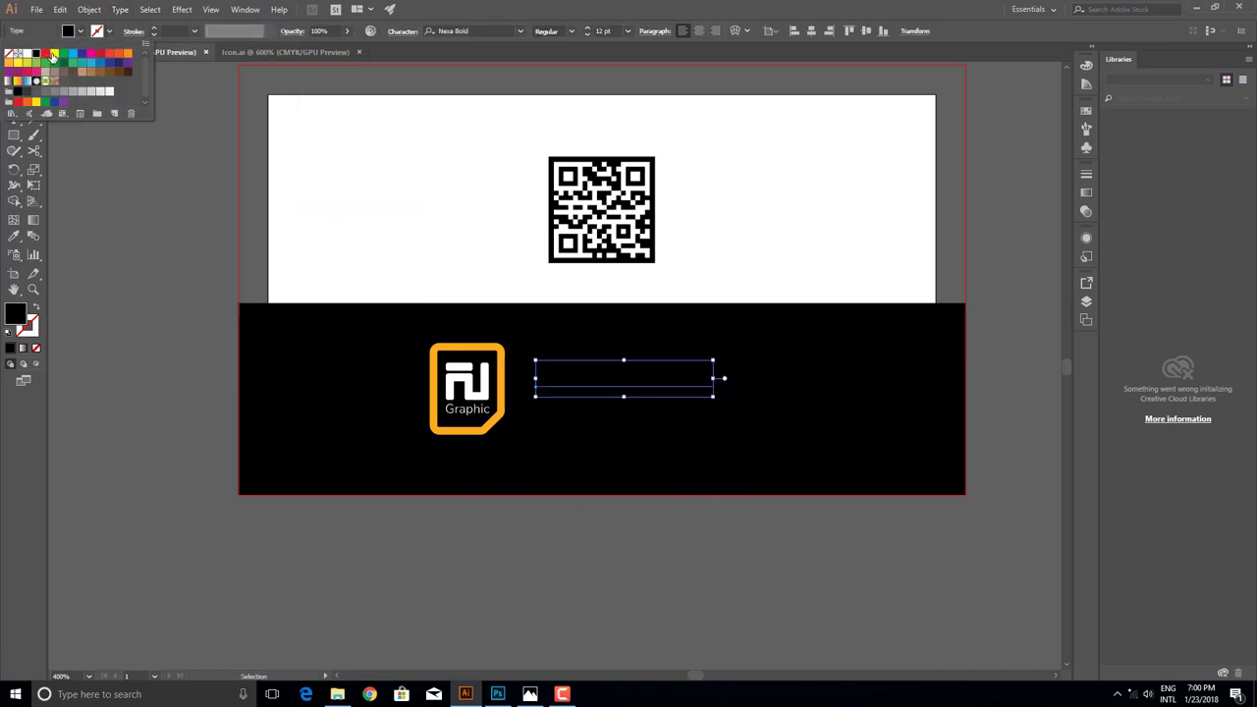
click(54, 56)
click(140, 292)
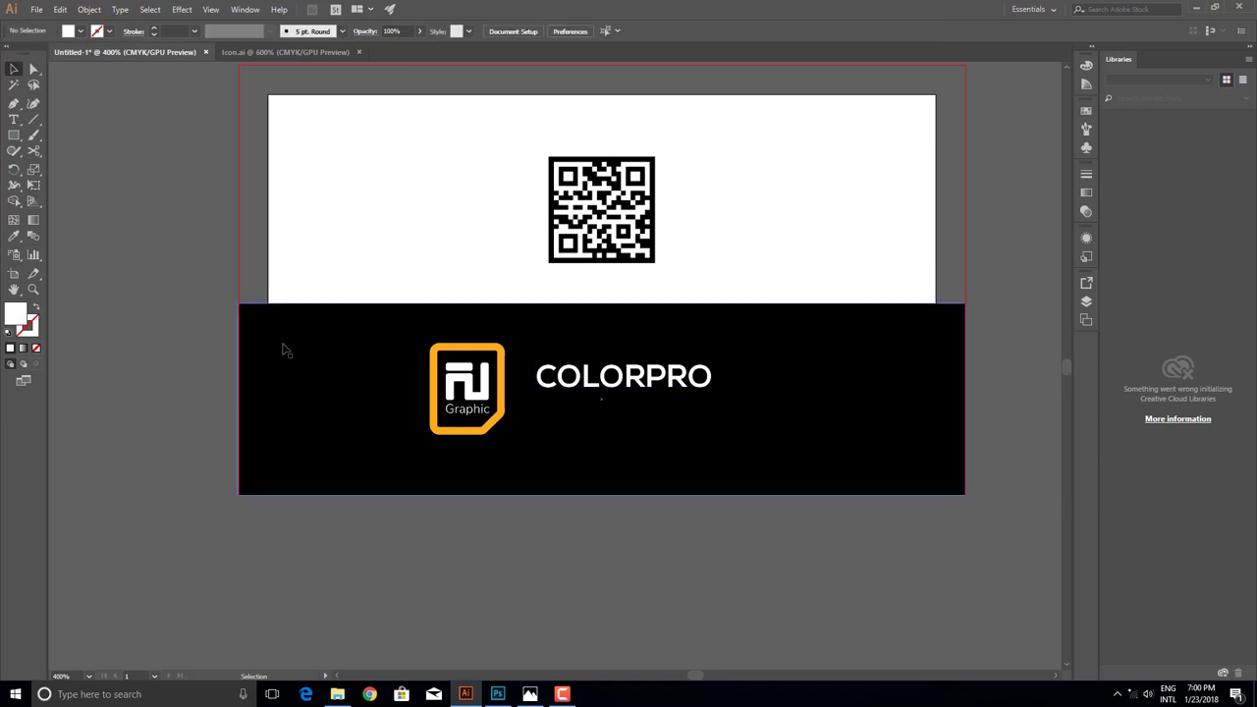
Duplicate COLORPRO below as 'MODERN GRAPHIC' in Nexa Light, scaled to match COLORPRO's width.
drag(602, 391, 602, 421)
double_click(602, 405)
key(ctrl+a)
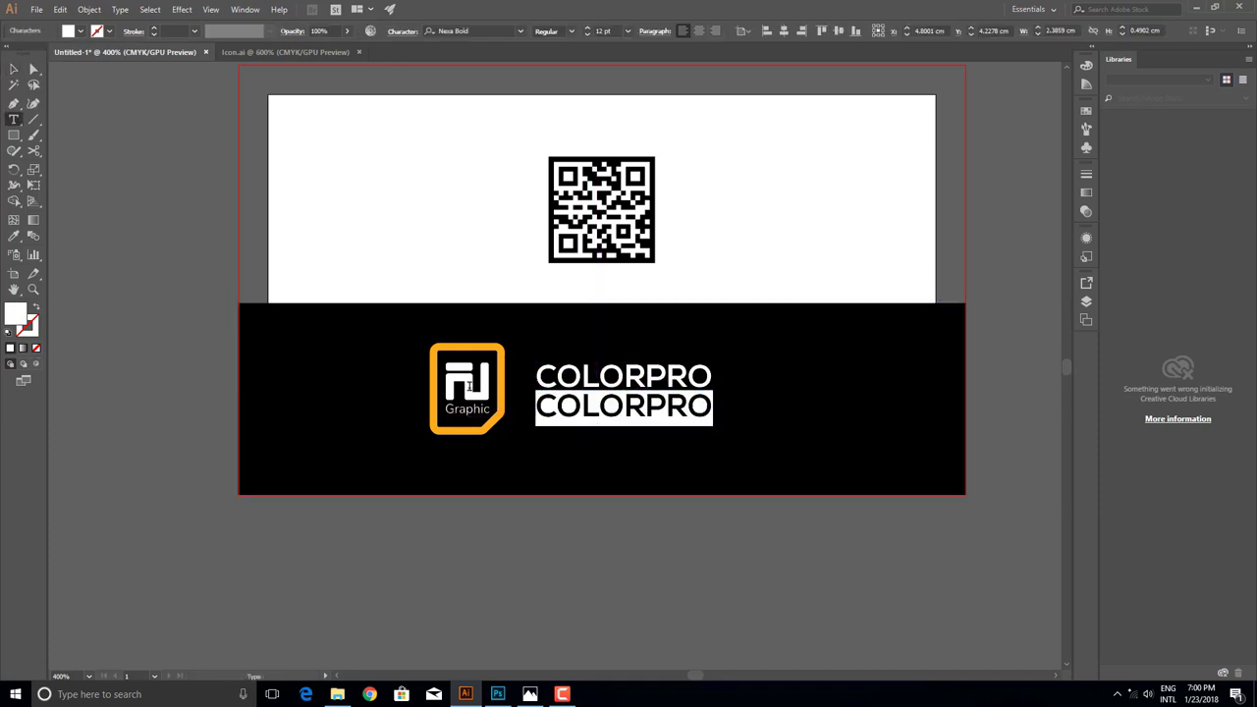
text(MODERN GRAPHIC)
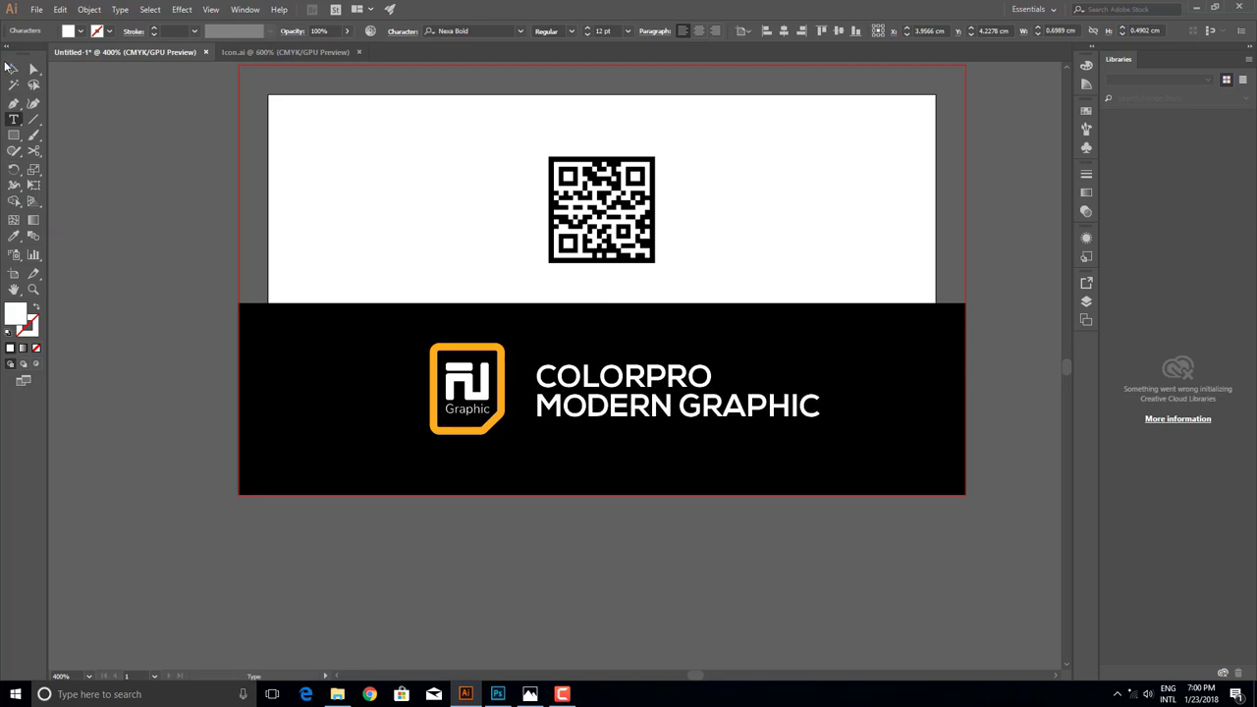
click(12, 67)
click(520, 32)
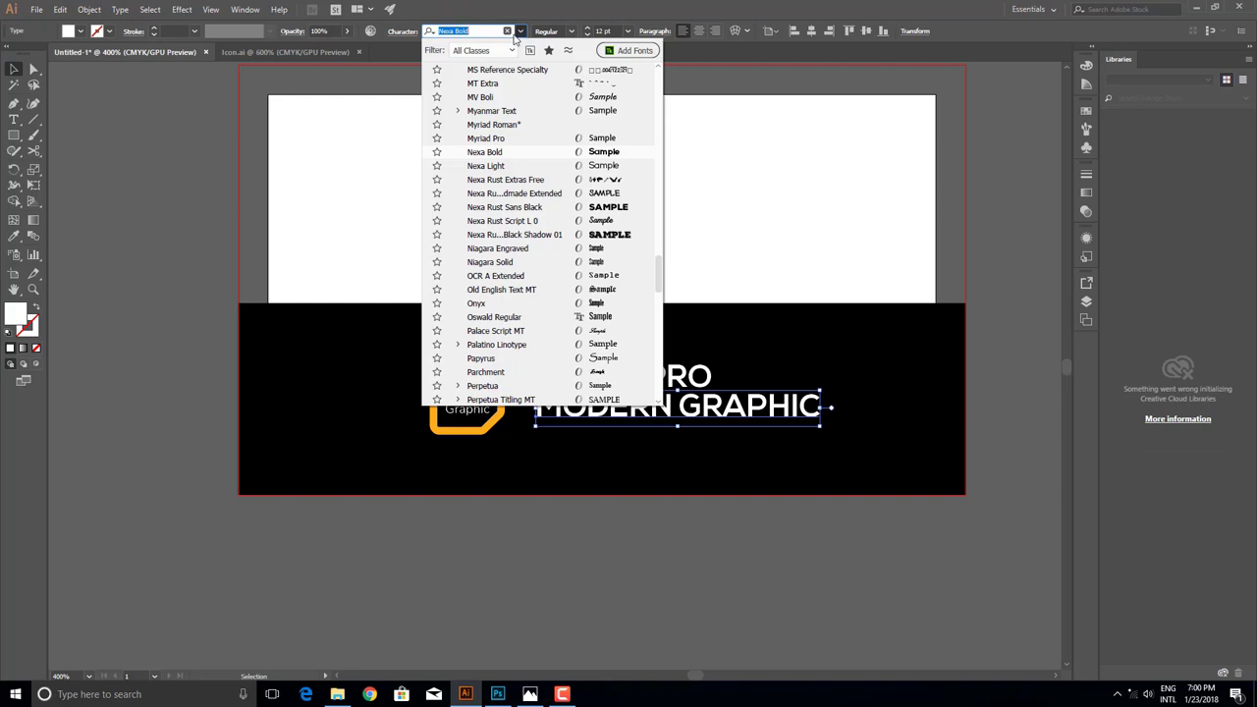
click(486, 166)
drag(816, 426, 711, 410)
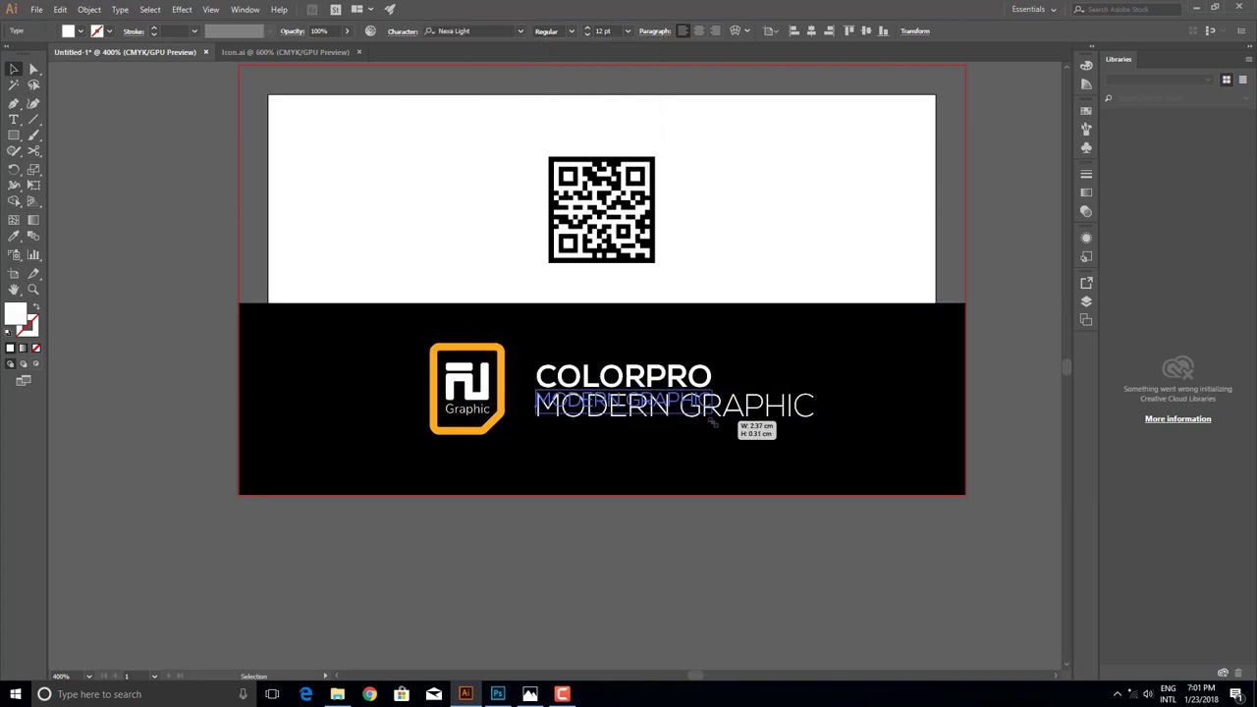
click(720, 507)
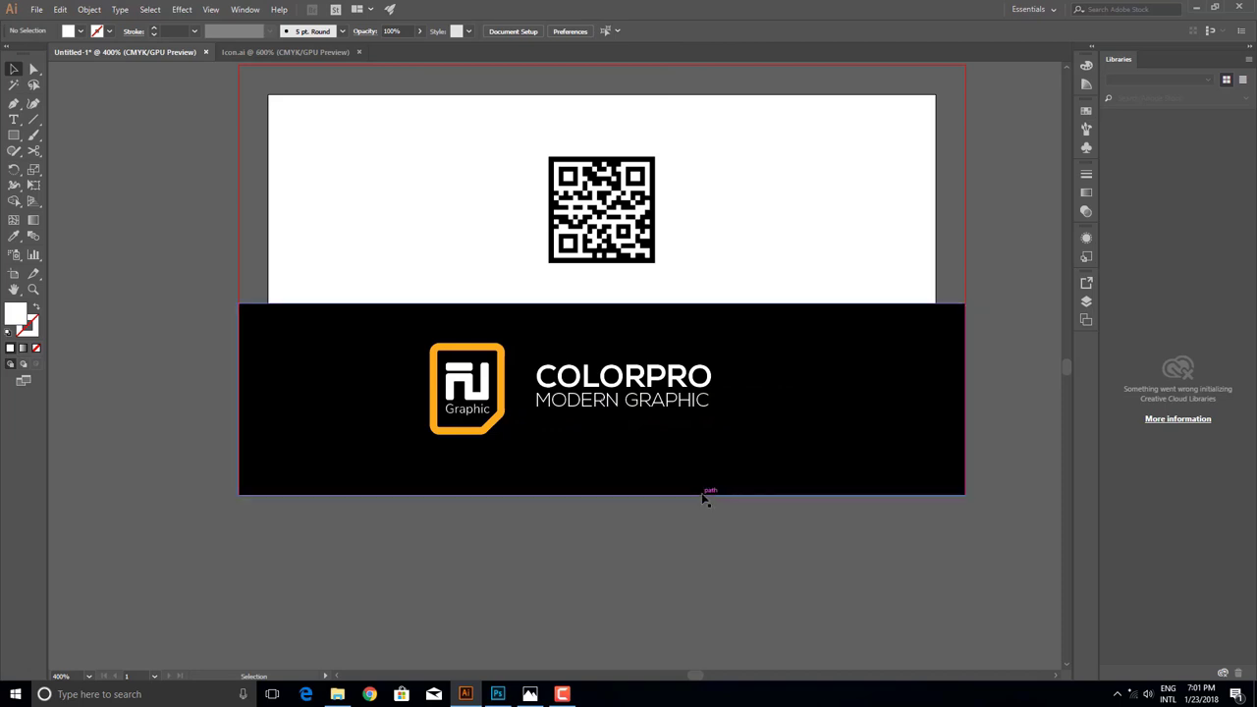
drag(625, 552, 610, 467)
Nudge the logo right, group it with both text lines, and centre the group horizontally.
click(449, 297)
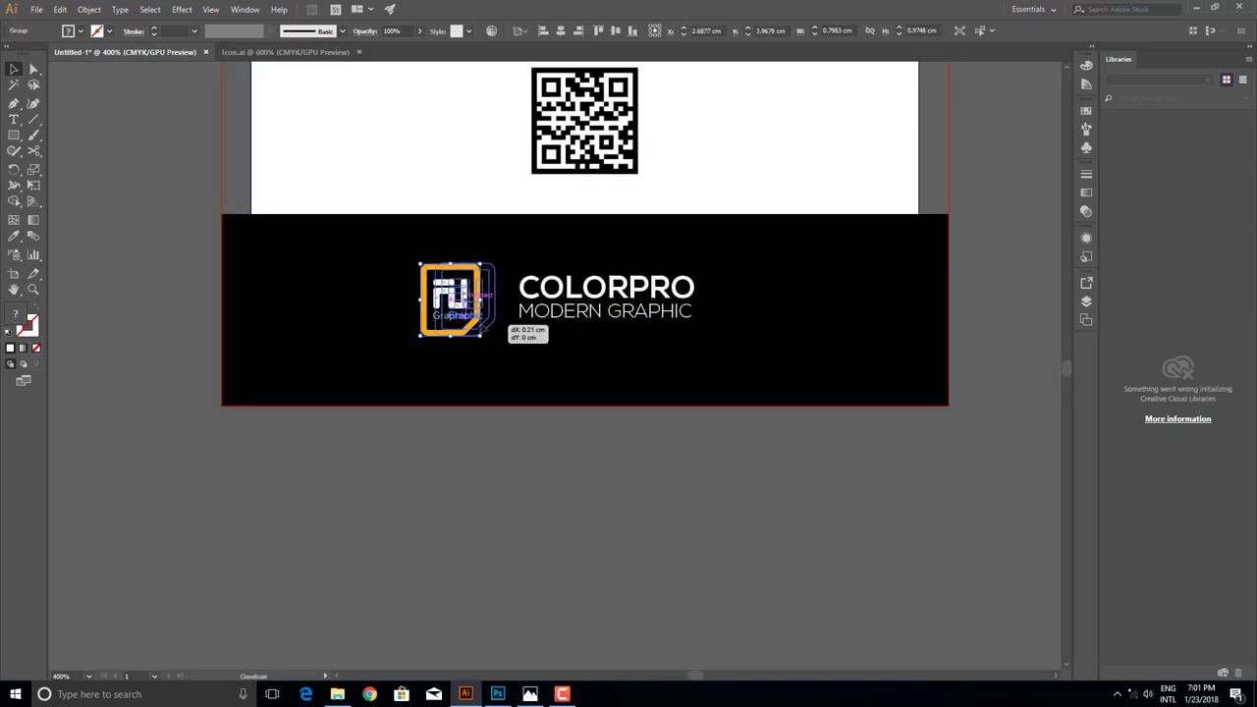
drag(464, 329, 479, 329)
shift+click(545, 314)
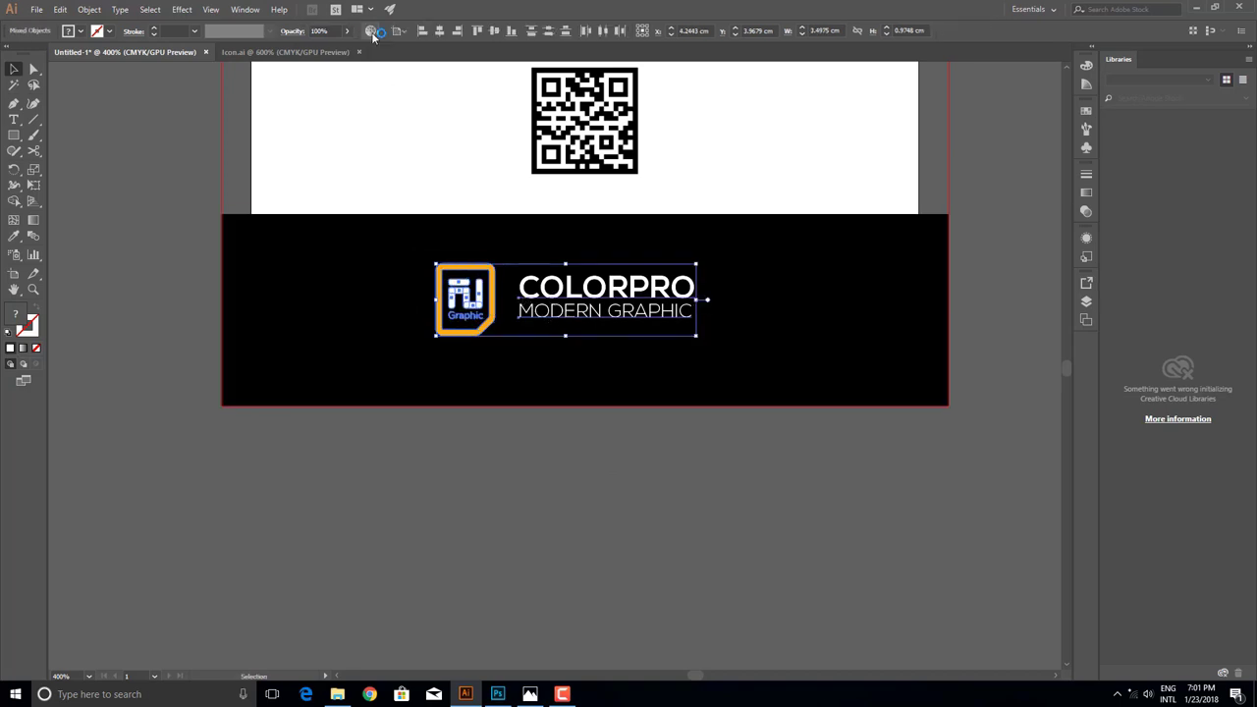
click(89, 9)
click(103, 55)
click(439, 31)
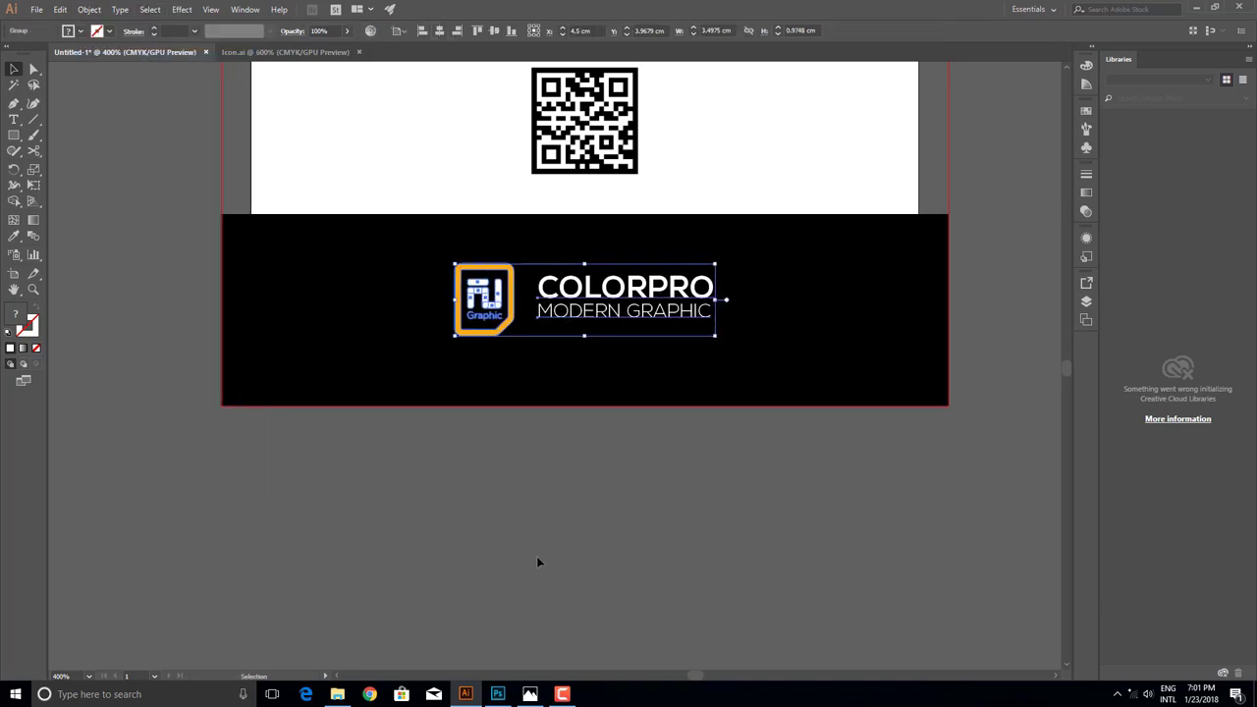
click(519, 557)
scroll(396, 367, up, 2)
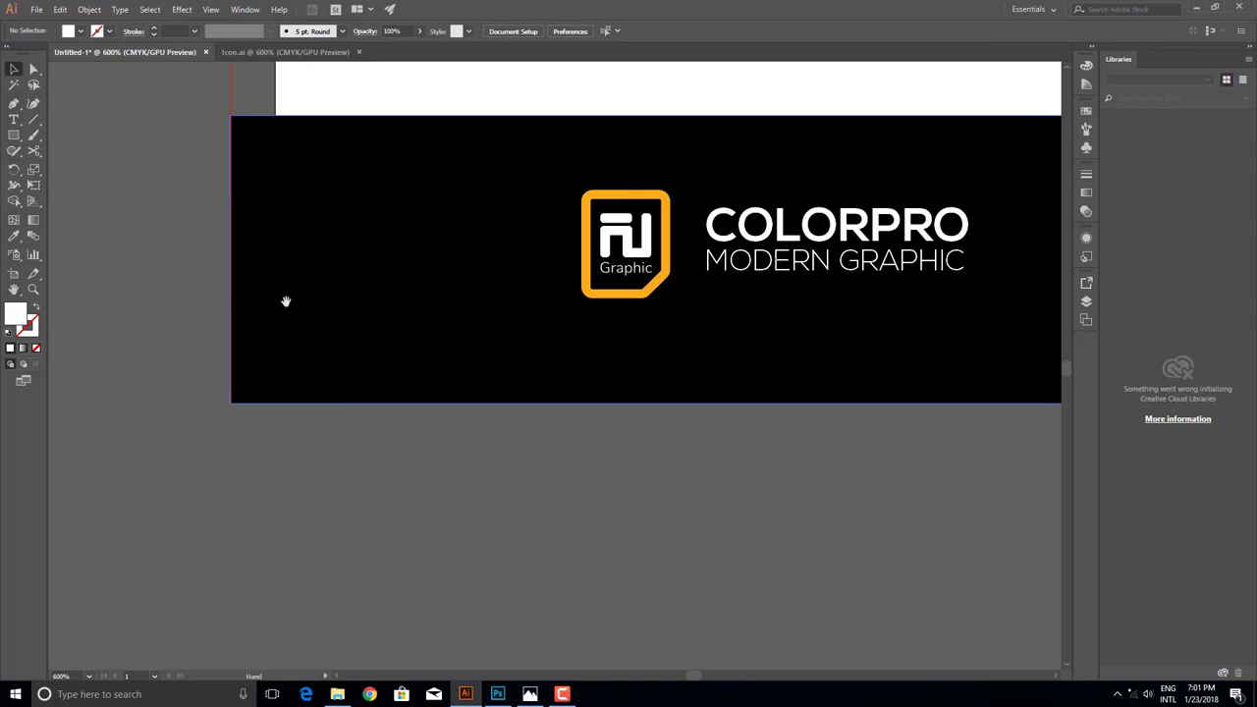
Draw a thin bar at the black band's left edge filled with the logo's orange.
click(16, 138)
drag(227, 303, 400, 331)
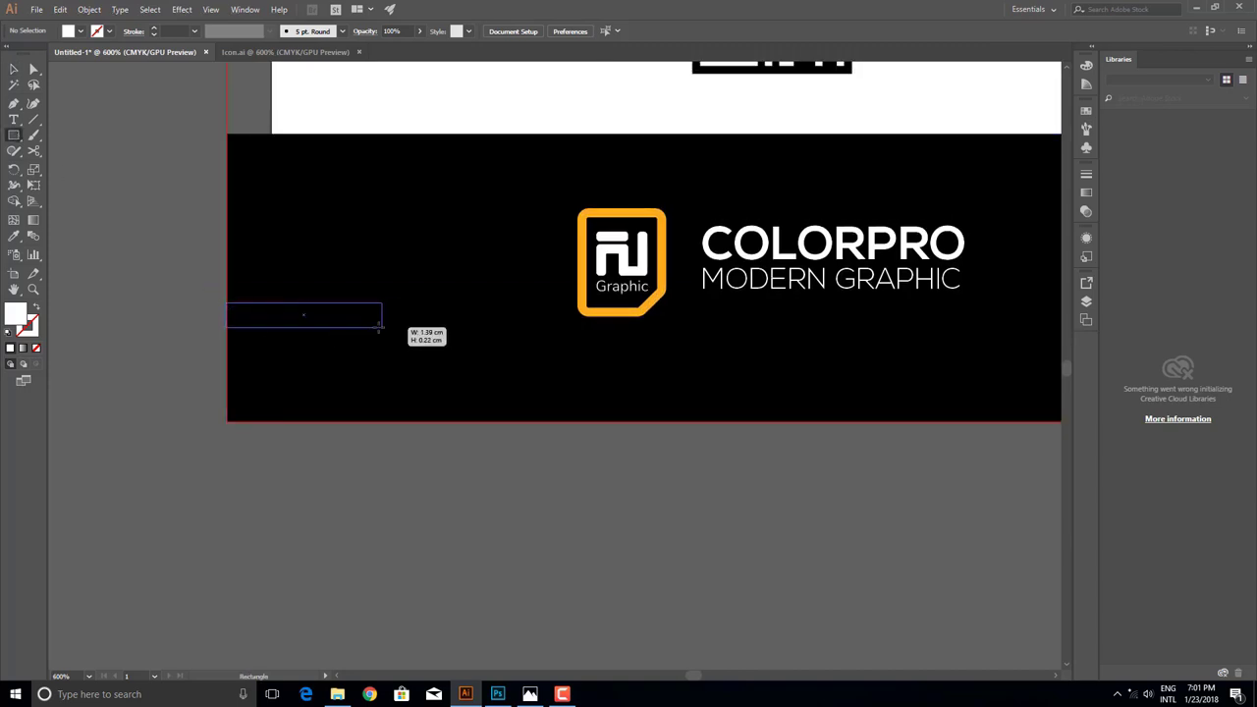
click(13, 235)
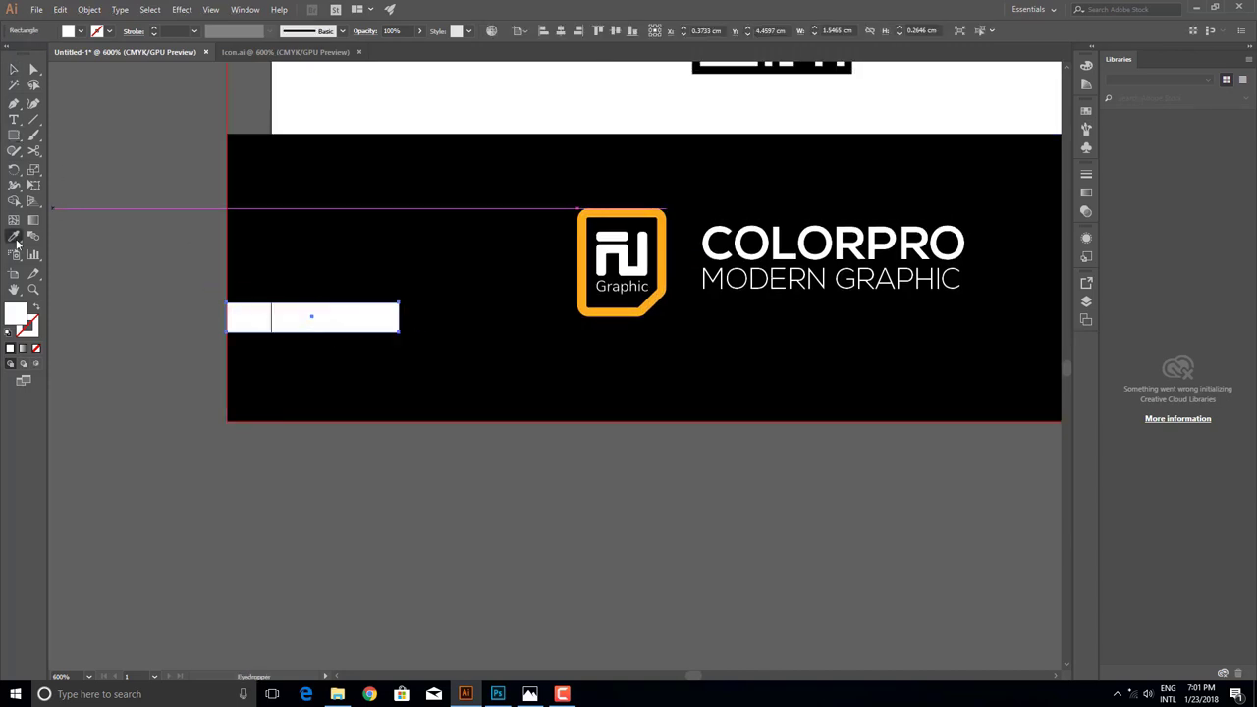
click(582, 261)
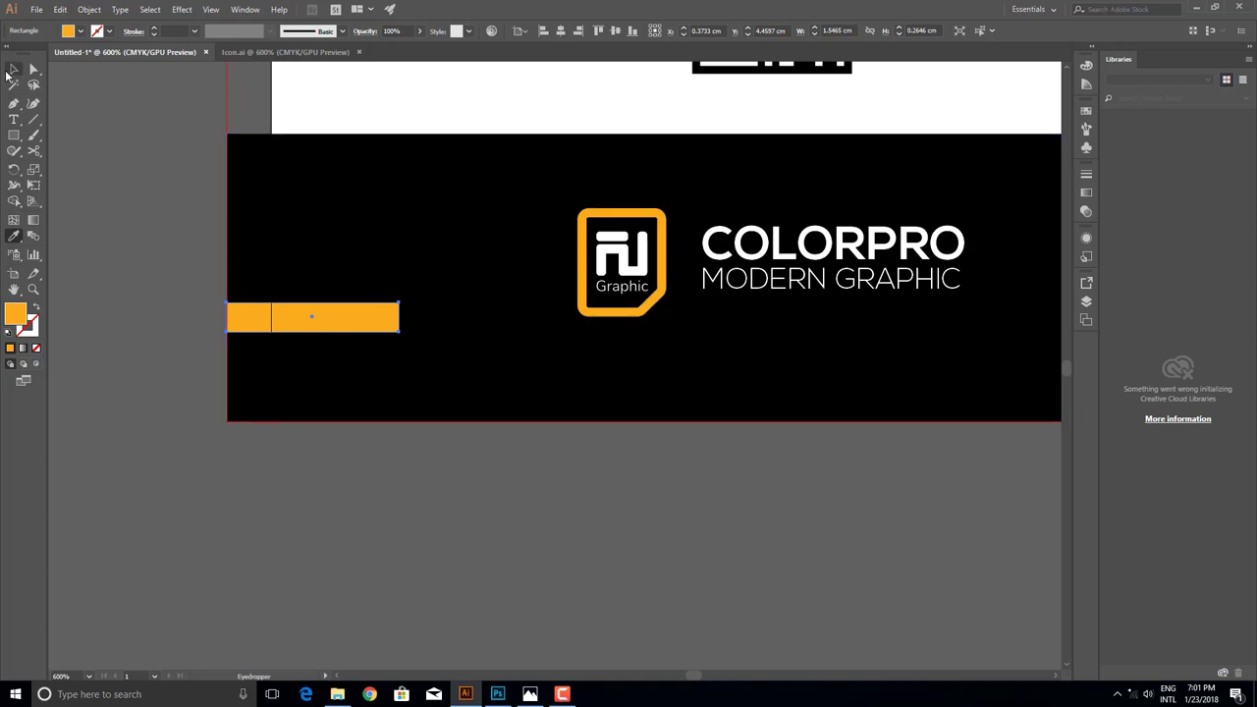
click(14, 69)
click(351, 359)
scroll(333, 325, up, 1)
click(333, 325)
Copy the orange bar and paste it in back to lengthen it.
click(90, 9)
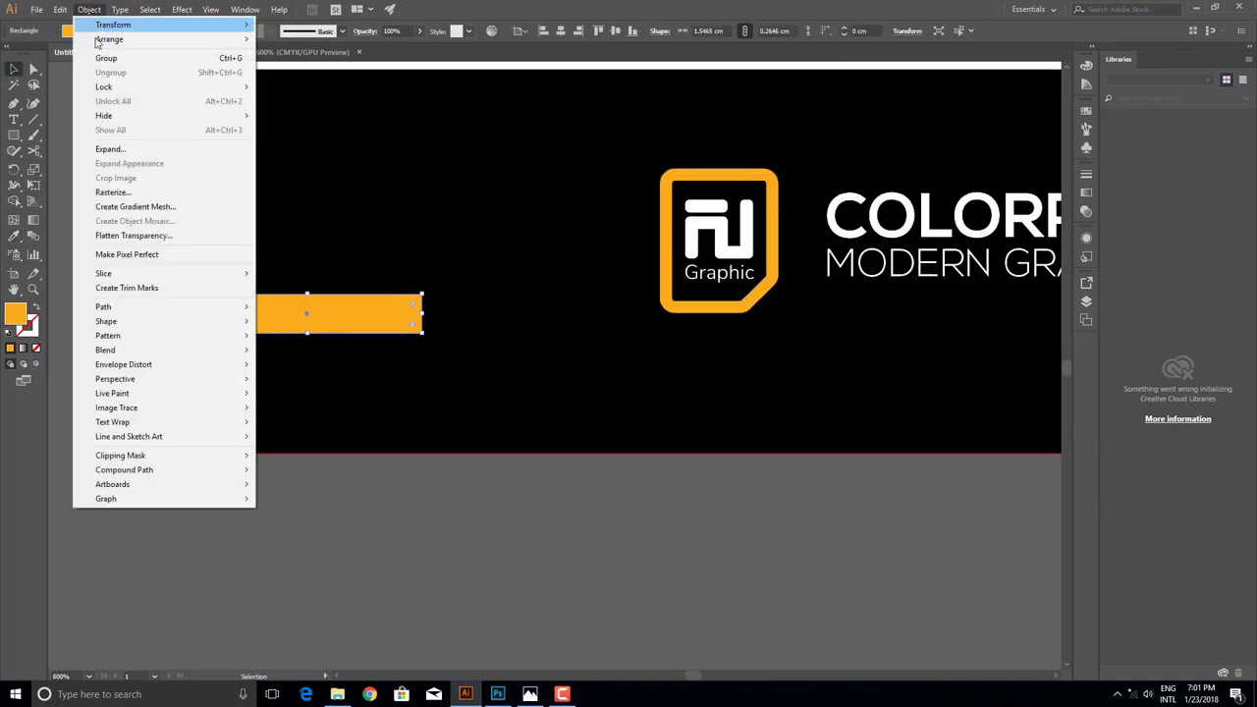
click(80, 73)
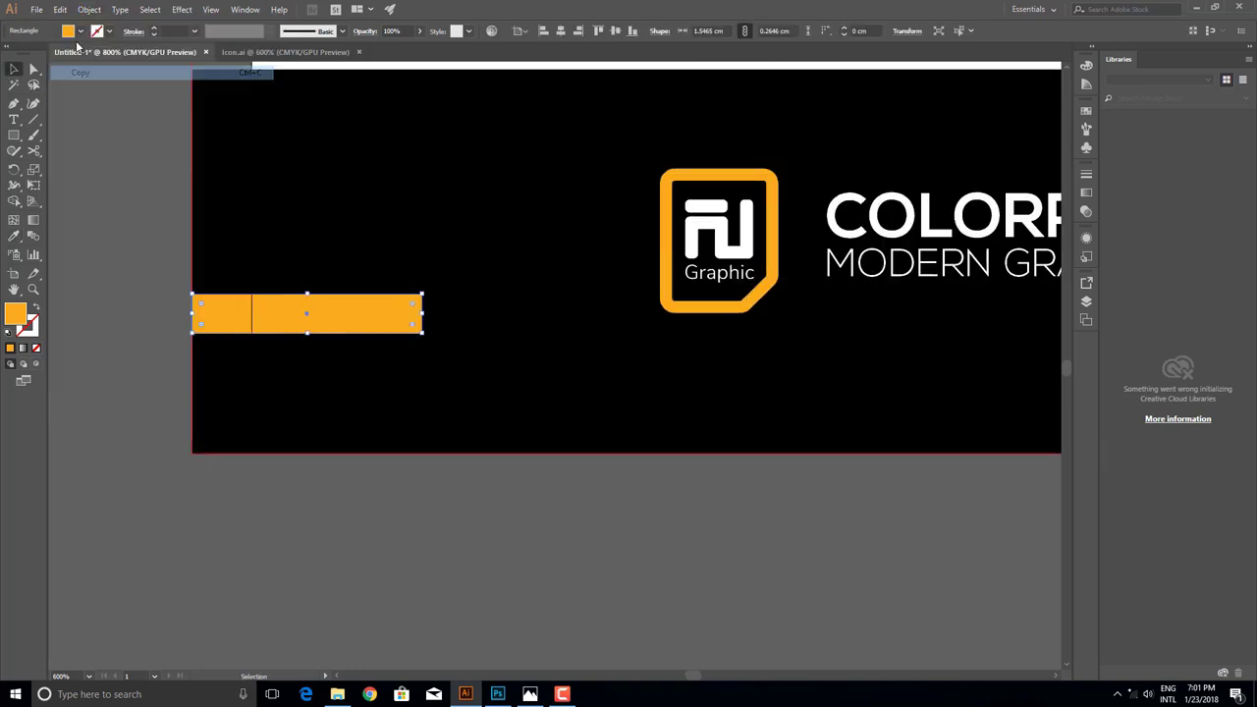
click(60, 9)
click(86, 116)
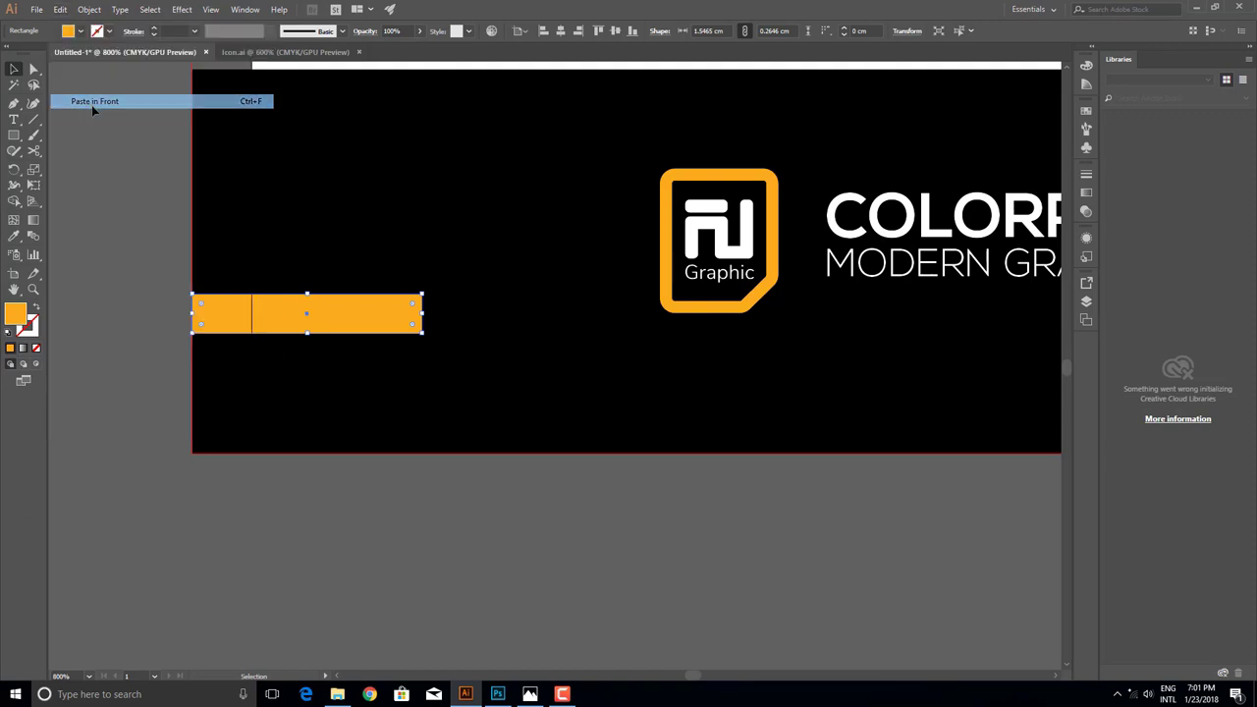
Add a small orange rectangle at the bar's right end and shear it into a parallelogram.
drag(420, 293, 475, 334)
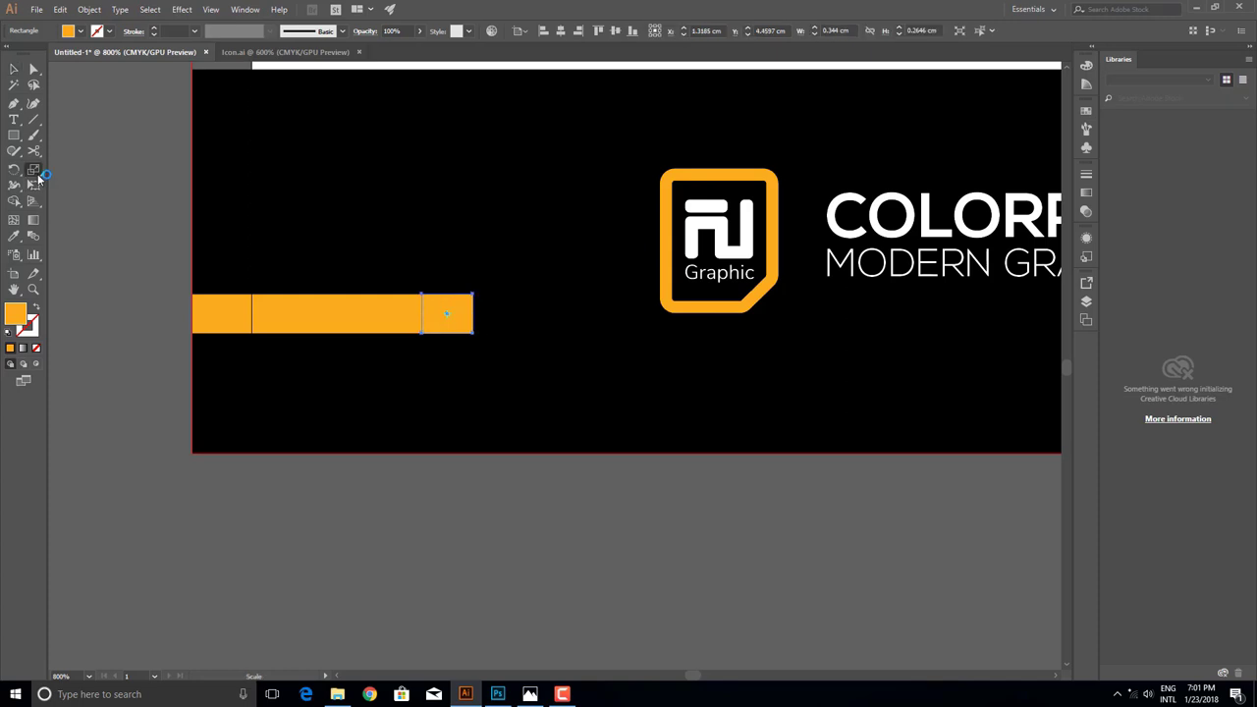
drag(37, 173, 88, 187)
drag(475, 293, 479, 341)
drag(475, 317, 444, 304)
Give the slanted piece a darker orange fill.
click(14, 68)
scroll(446, 317, up, 2)
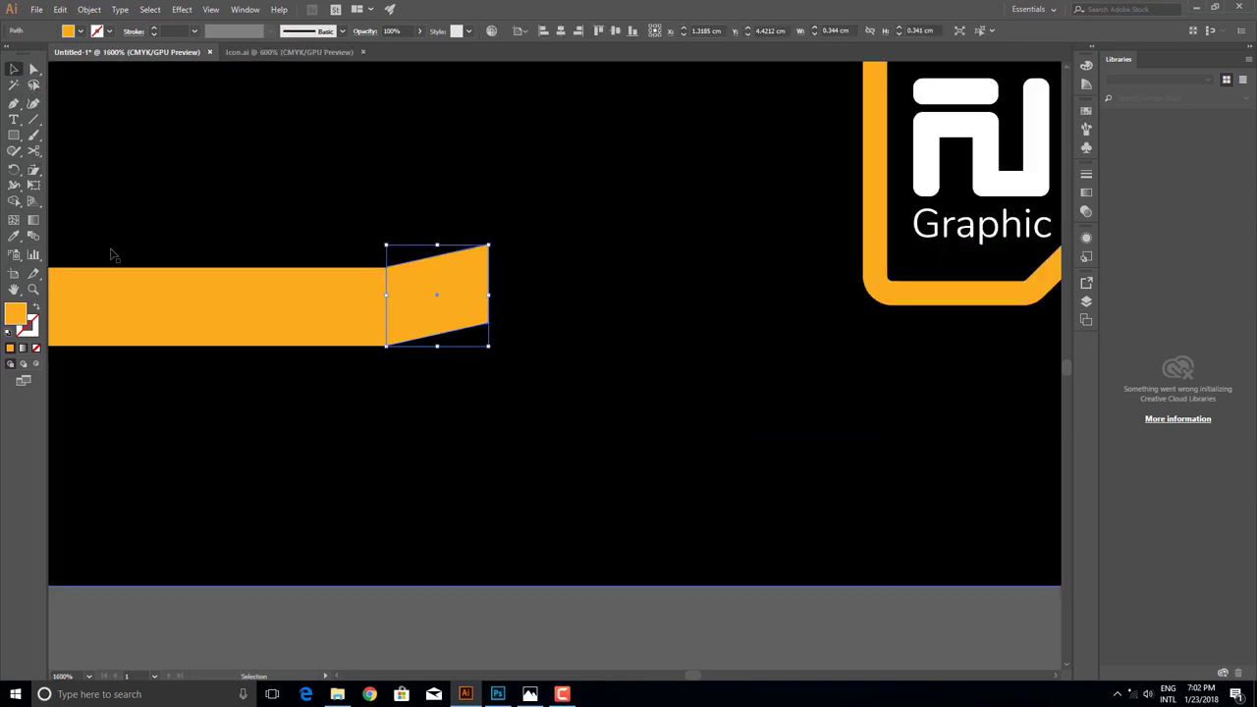
double_click(17, 312)
click(611, 276)
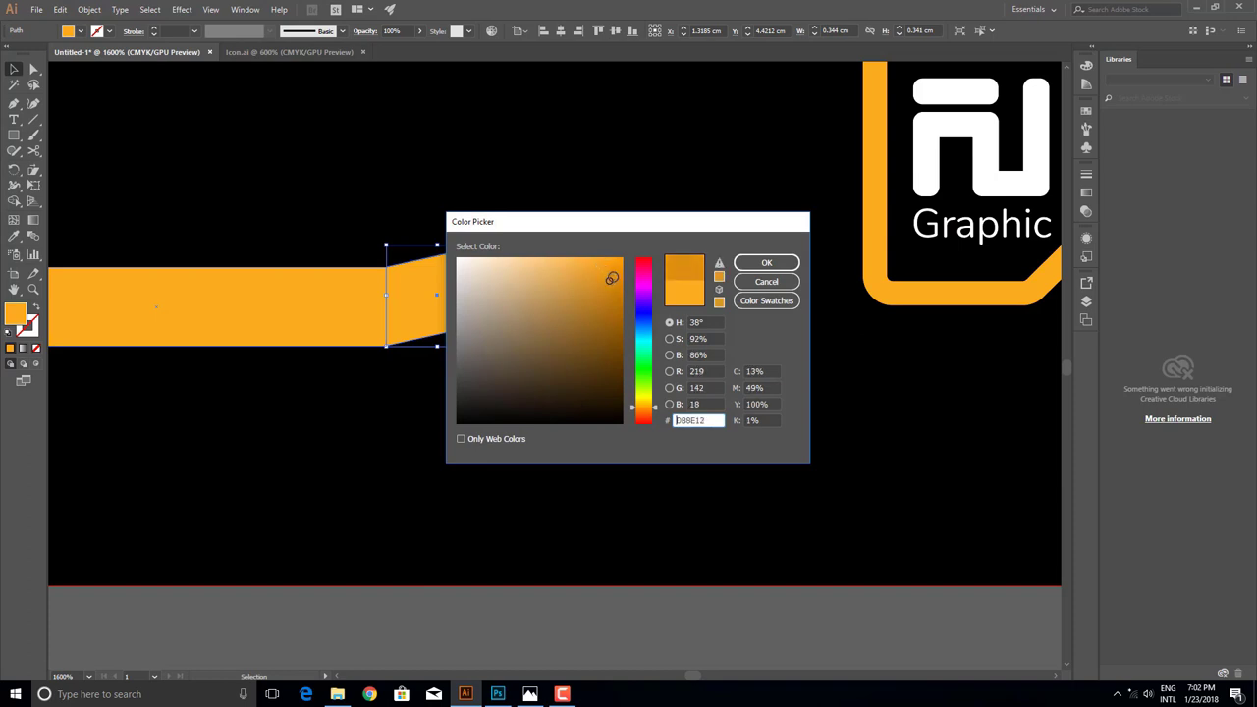
click(766, 263)
key(ctrl+minus)
Paste a copy of the slanted piece at its end and reflect it.
click(90, 9)
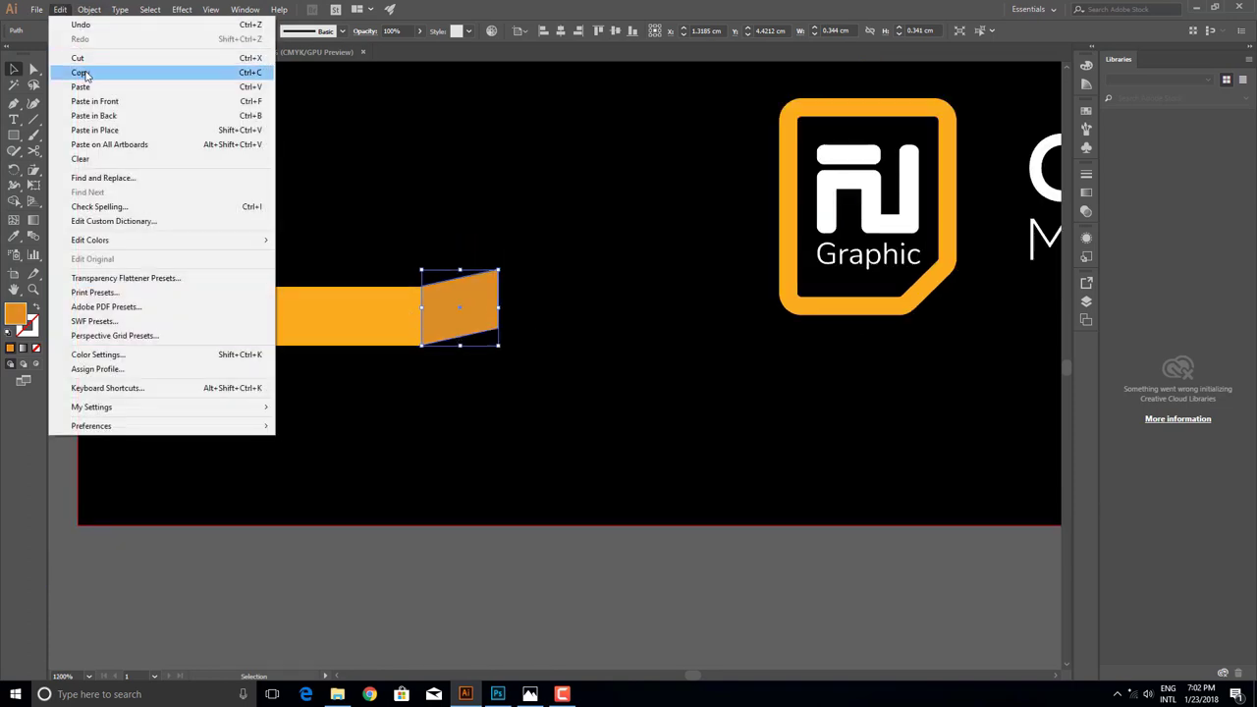
click(82, 73)
click(60, 9)
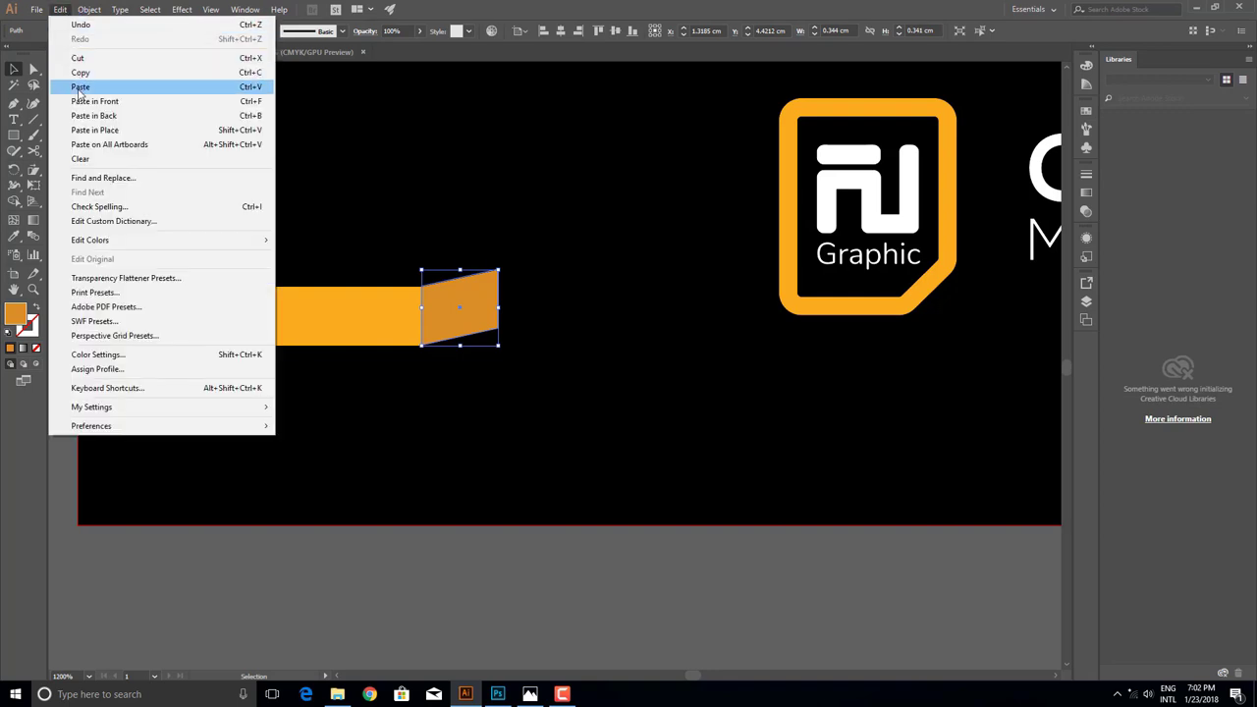
click(81, 87)
drag(548, 372, 531, 302)
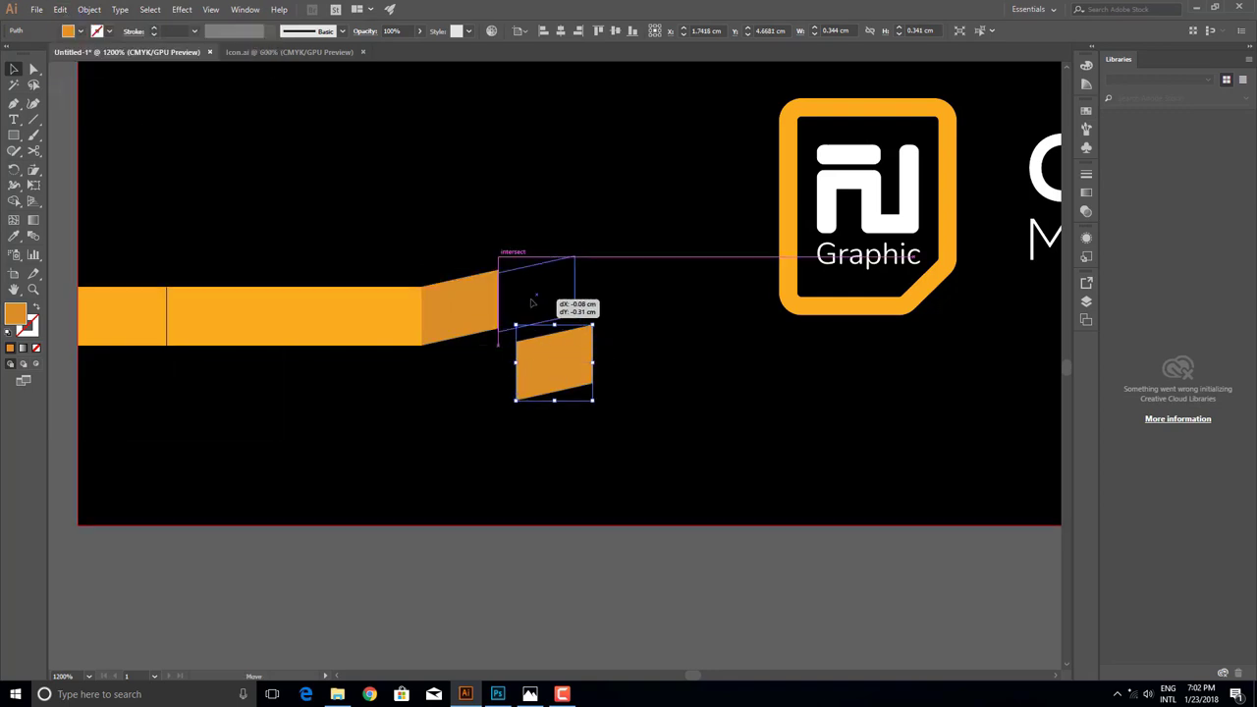
right_click(530, 296)
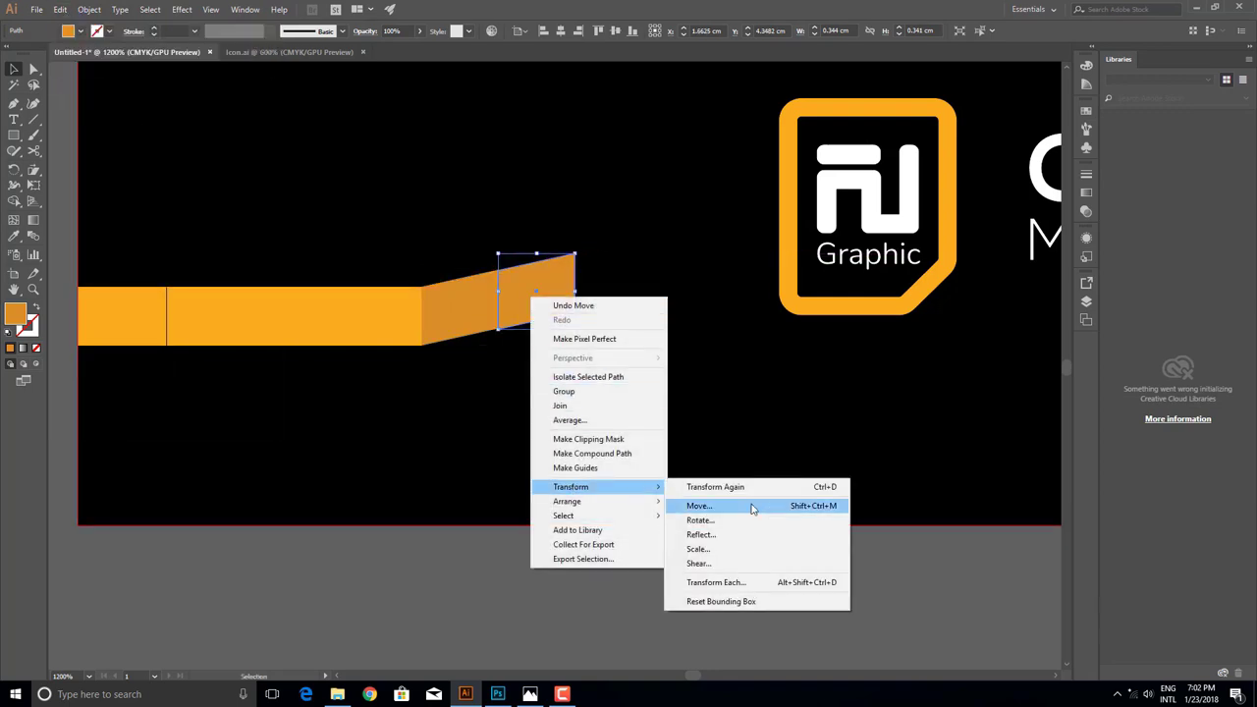
click(700, 533)
click(629, 428)
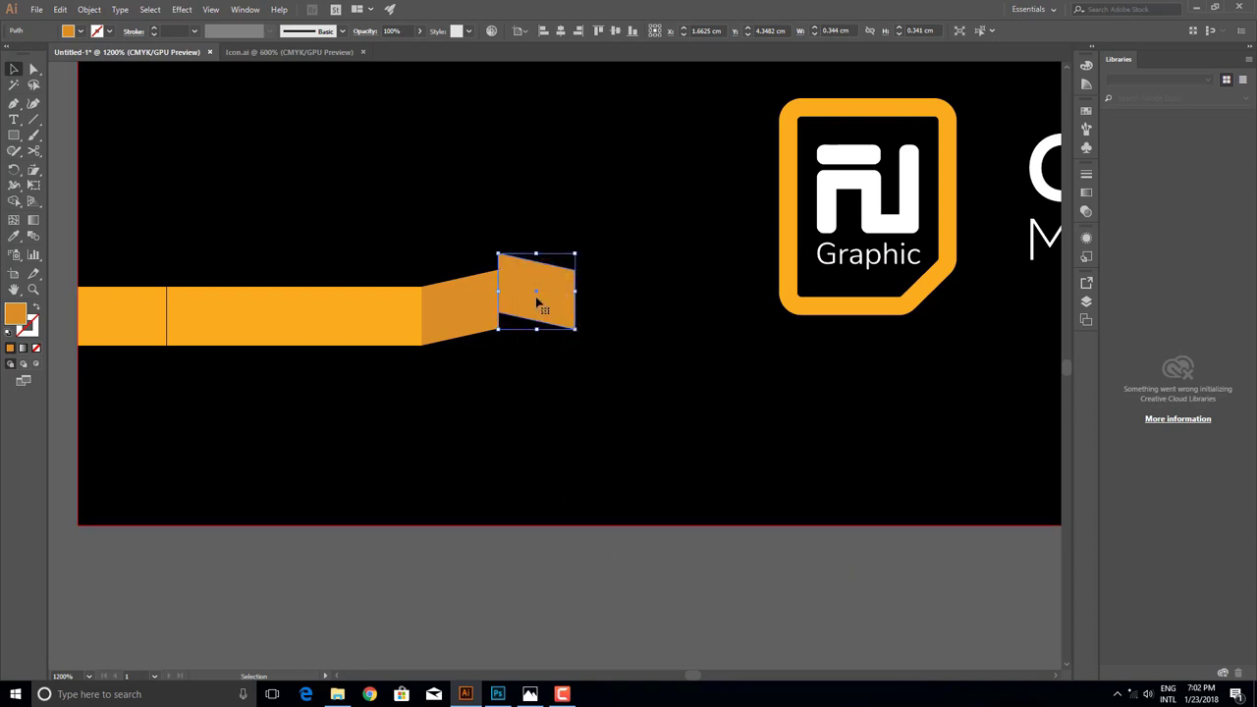
Align the tops of both slanted pieces, then select the mirrored piece.
scroll(528, 304, up, 1)
key(Down)
key(Down)
shift+click(457, 311)
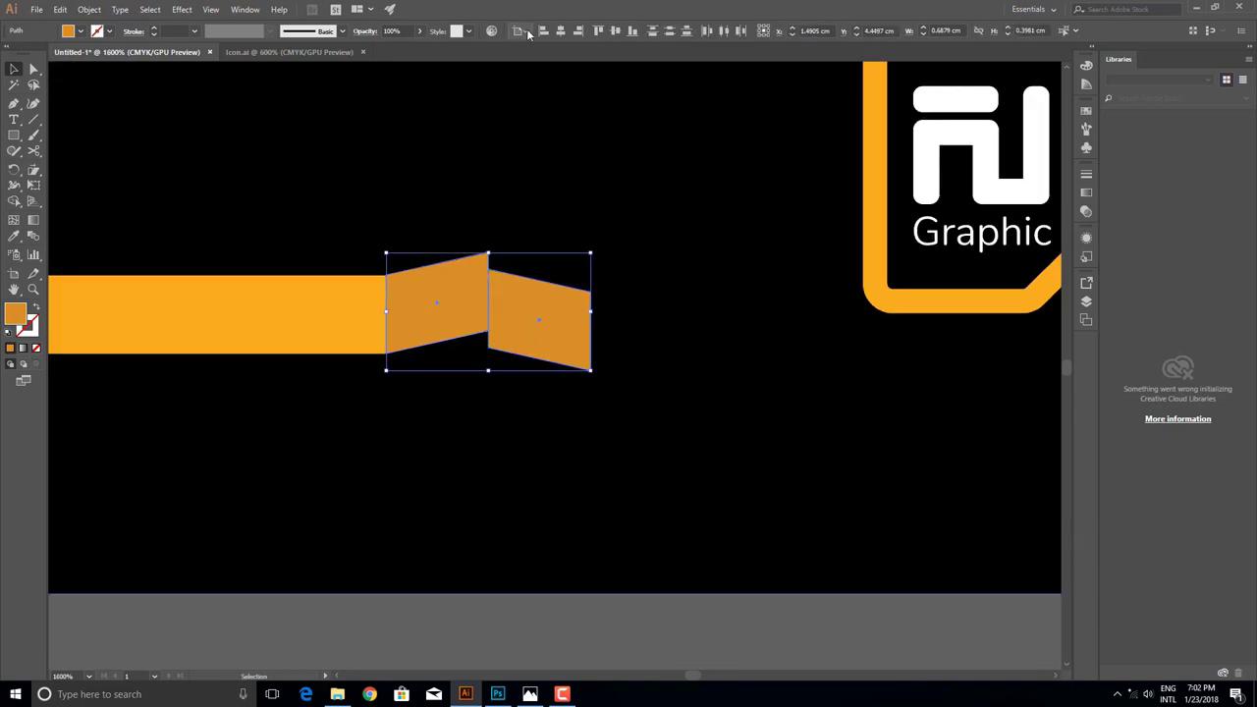
click(598, 31)
scroll(490, 393, down, 3)
click(550, 324)
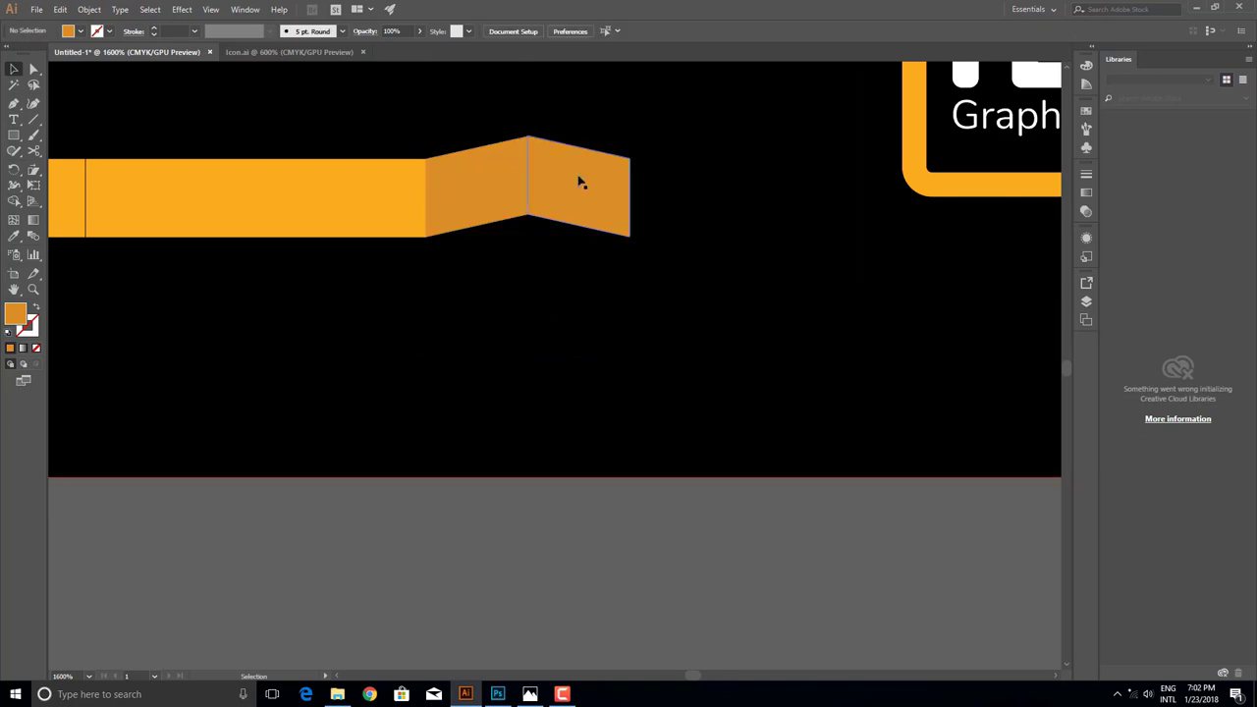
click(579, 182)
key(ctrl+minus)
Paste a copy of the left orange bar in front and move it just past the fold.
key(ctrl+minus)
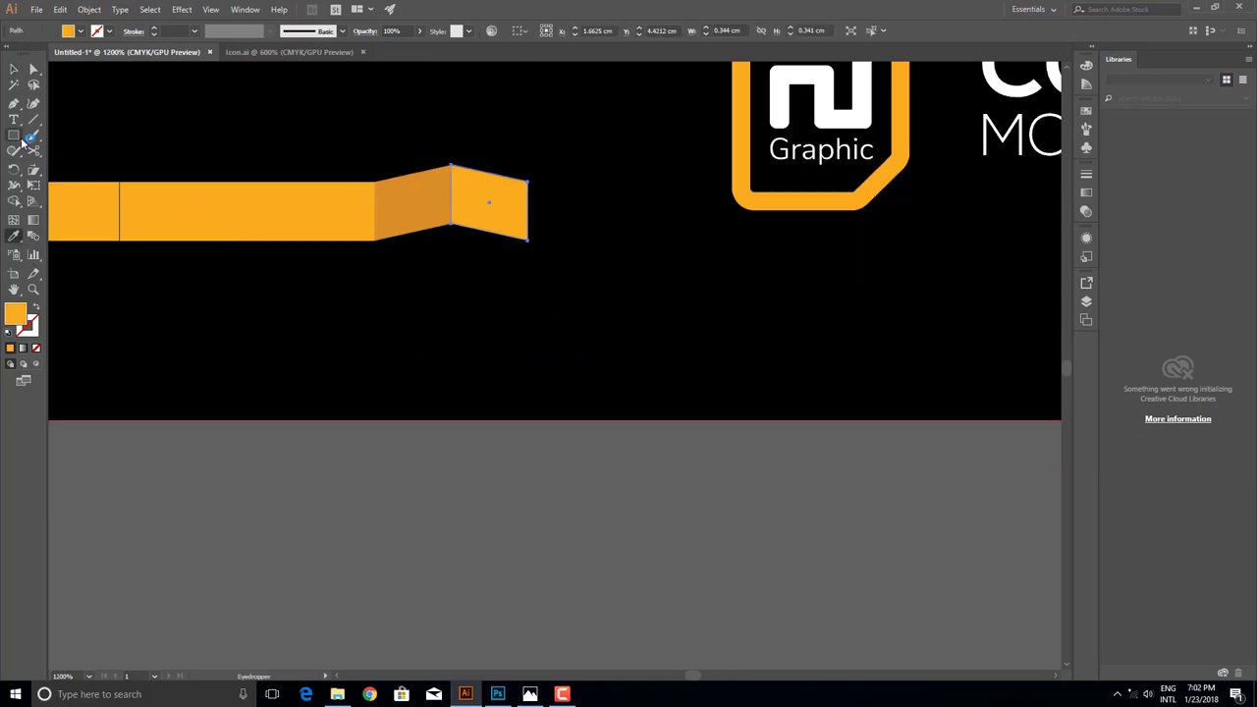
key(ctrl+minus)
drag(272, 290, 291, 350)
click(253, 284)
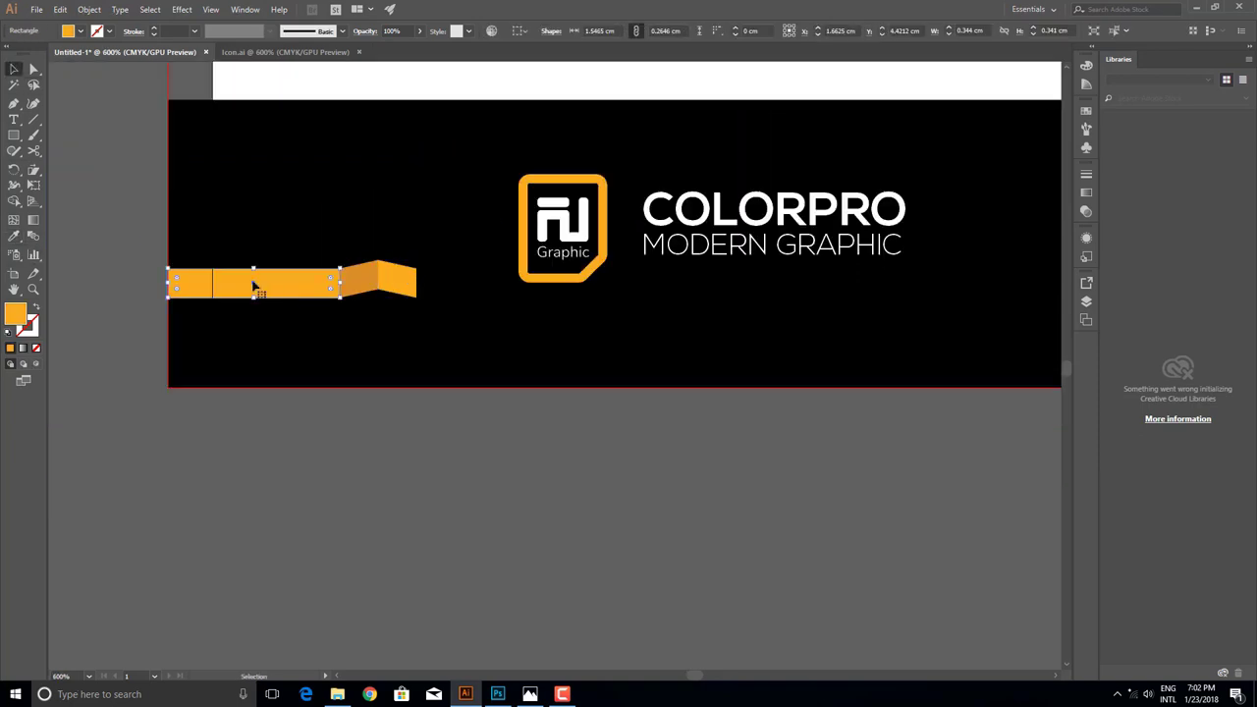
click(60, 8)
click(81, 73)
click(59, 8)
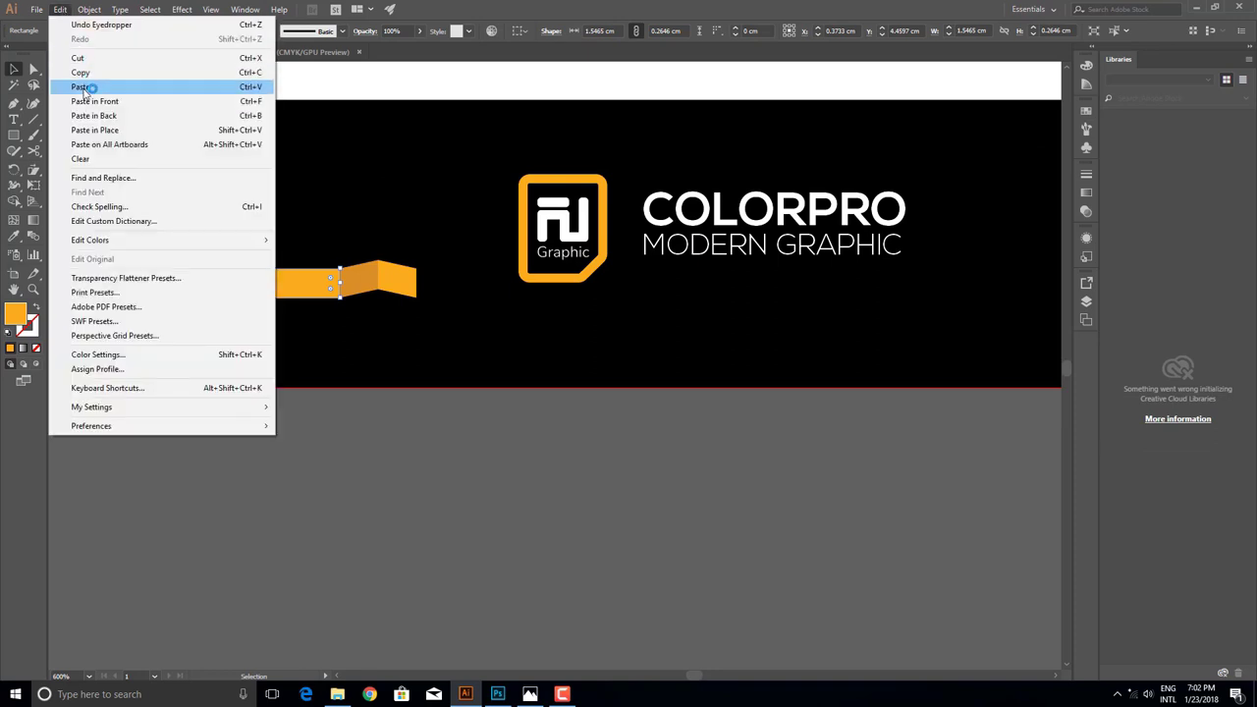
click(85, 104)
drag(197, 283, 439, 308)
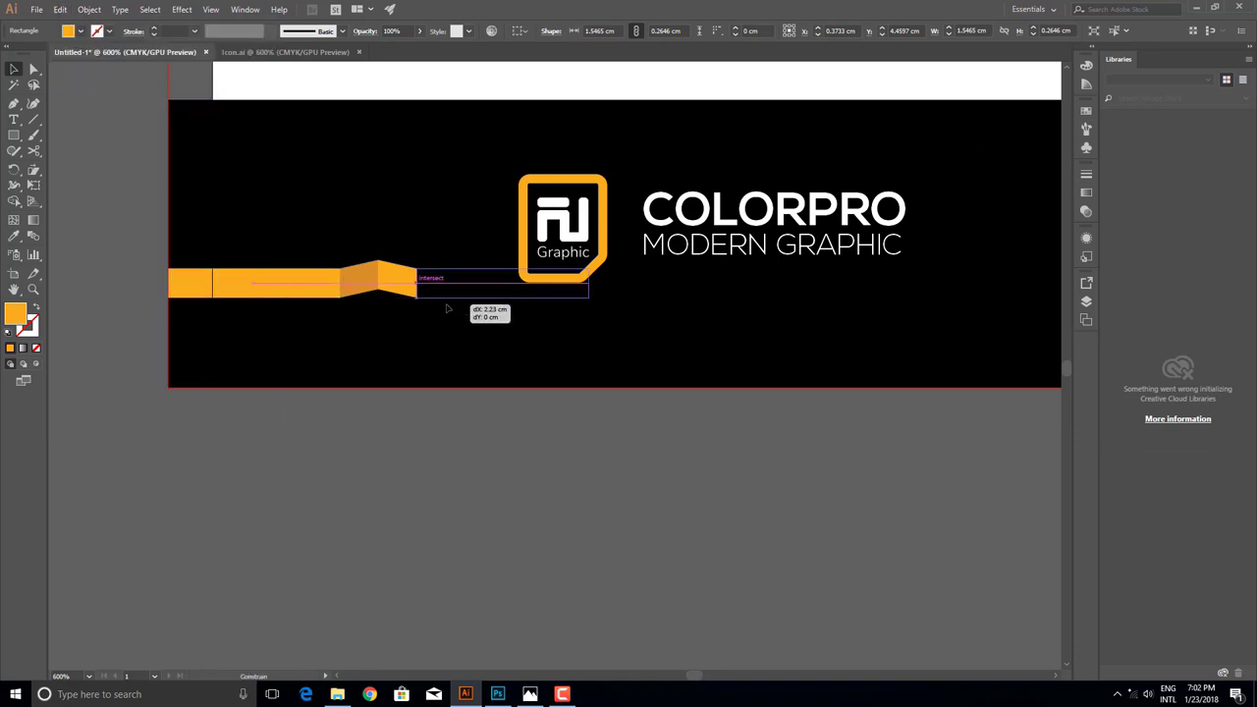
Eyedropper the fold's darker orange onto the copied bar.
key(i)
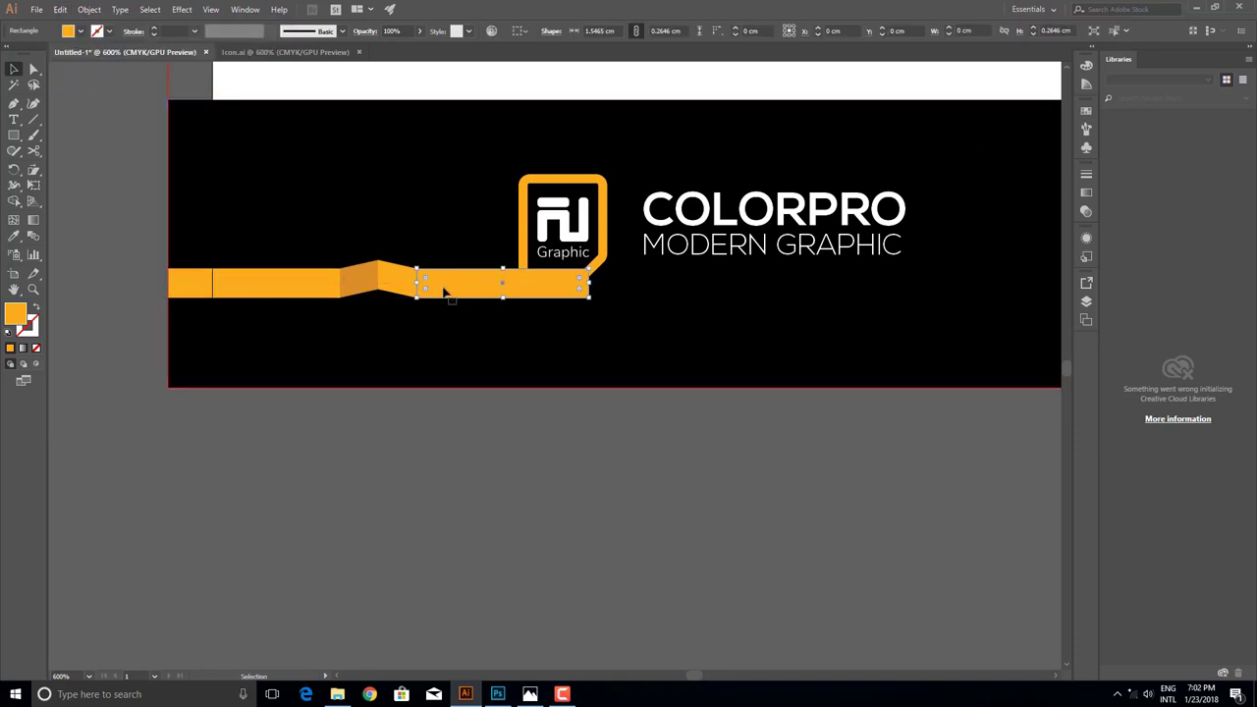
click(365, 282)
key(v)
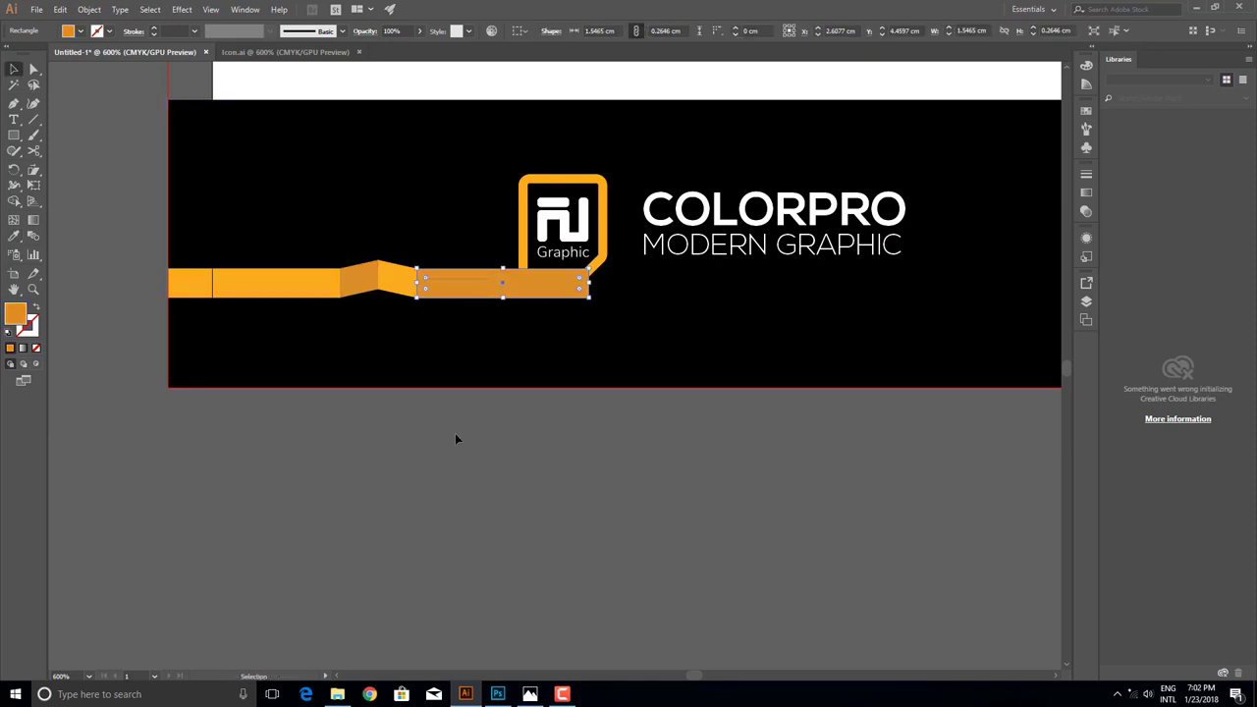
click(456, 433)
Duplicate the black background and resize the two copies into left and right panels.
click(376, 334)
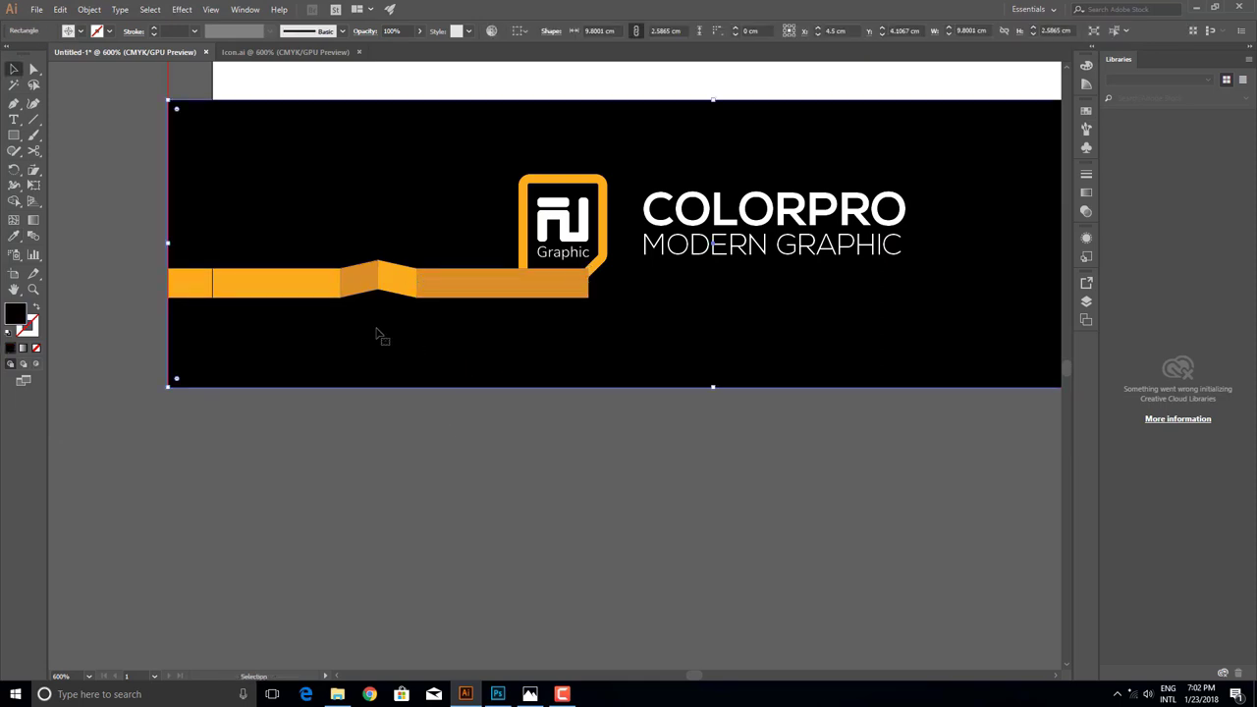
scroll(625, 329, down, 2)
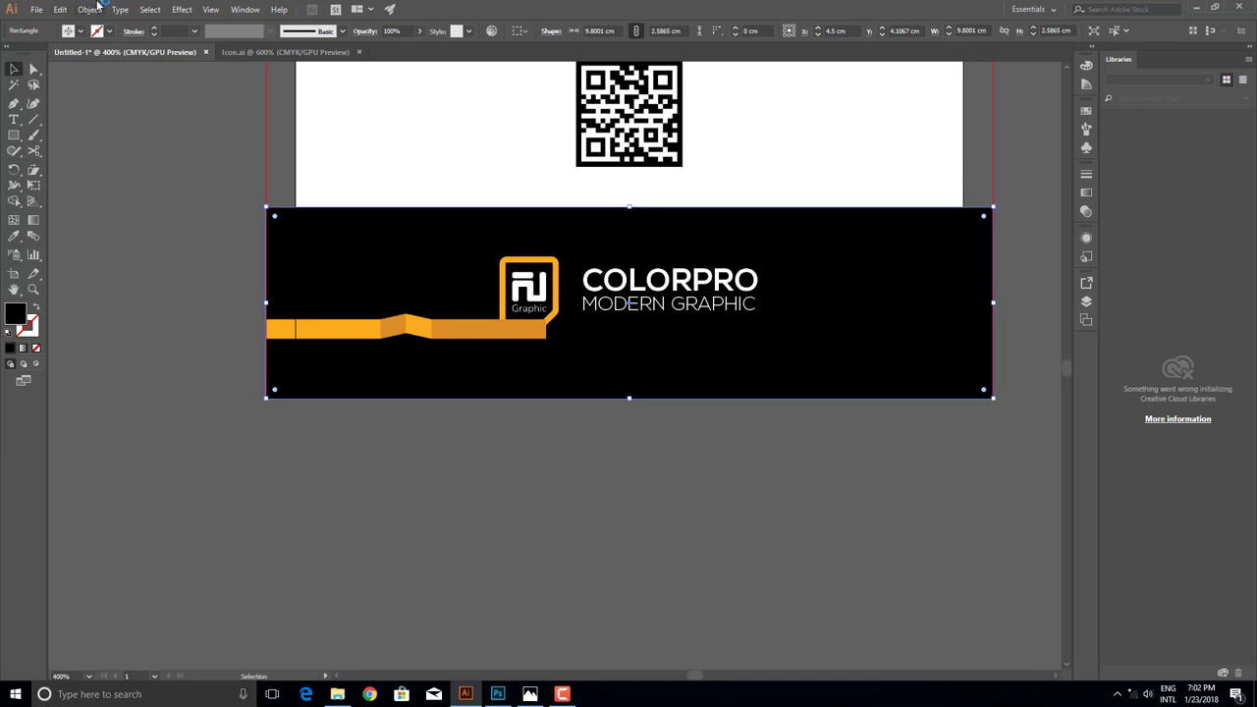
click(59, 9)
click(81, 73)
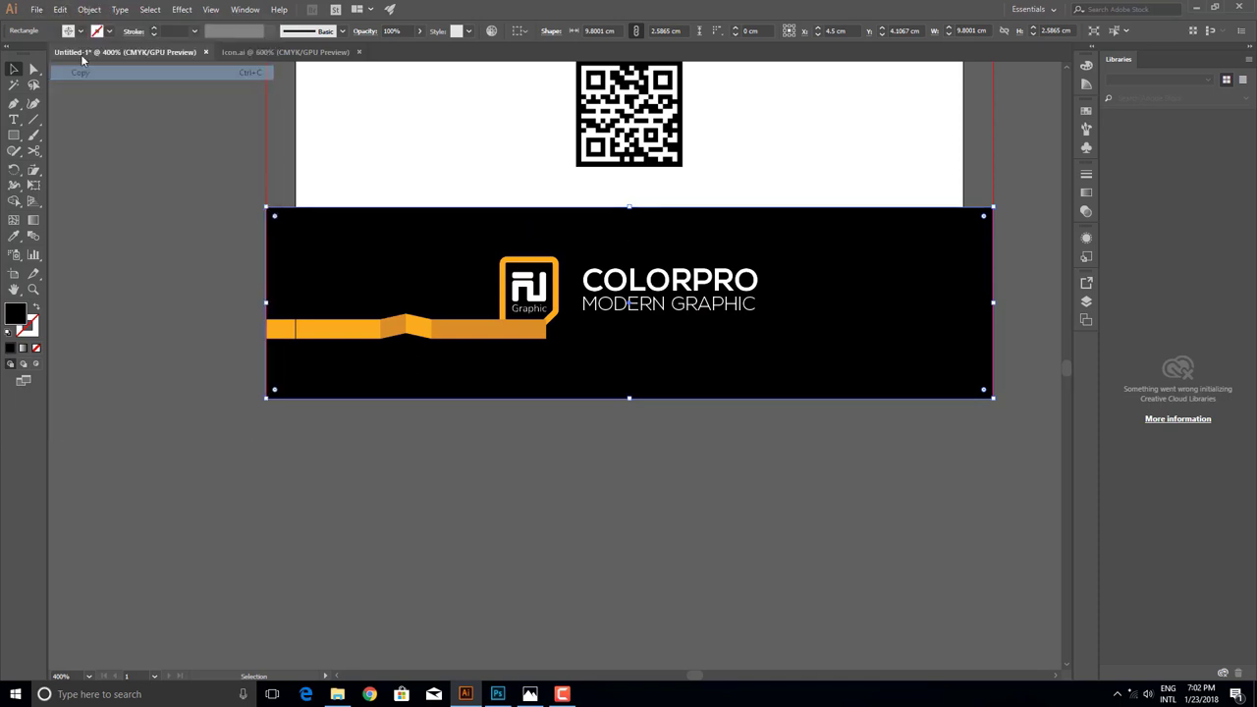
click(60, 9)
click(95, 101)
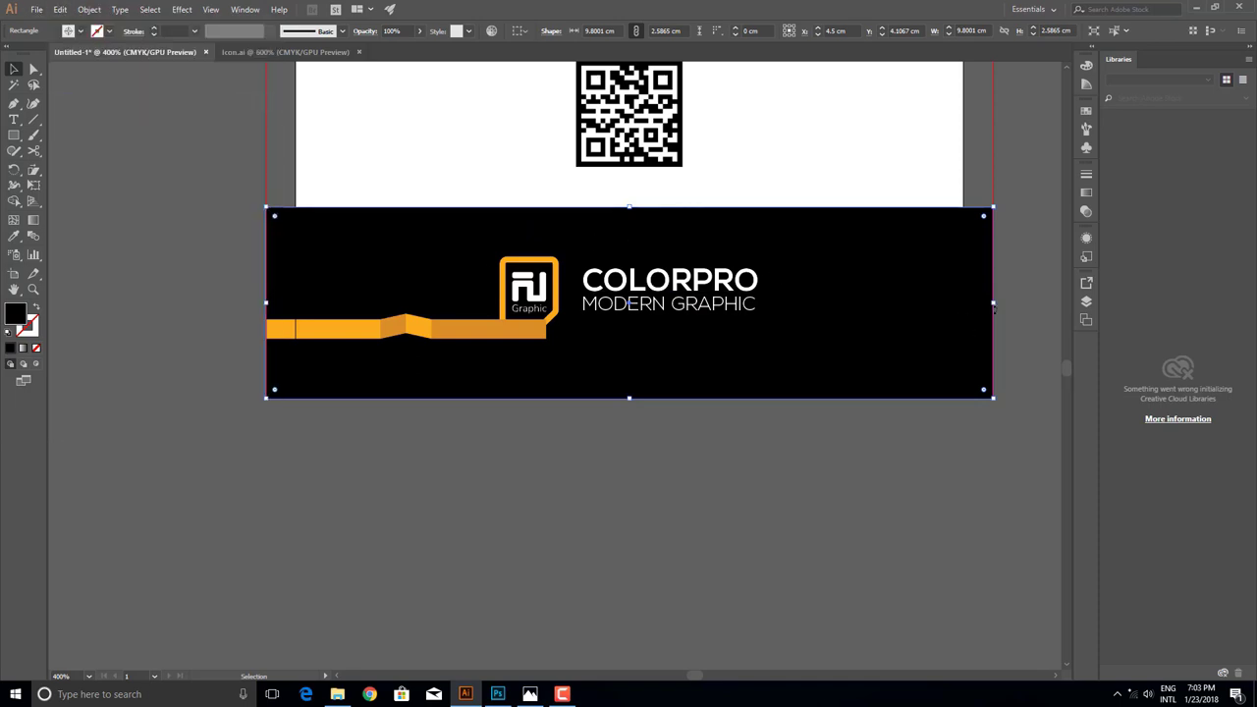
drag(995, 304, 379, 305)
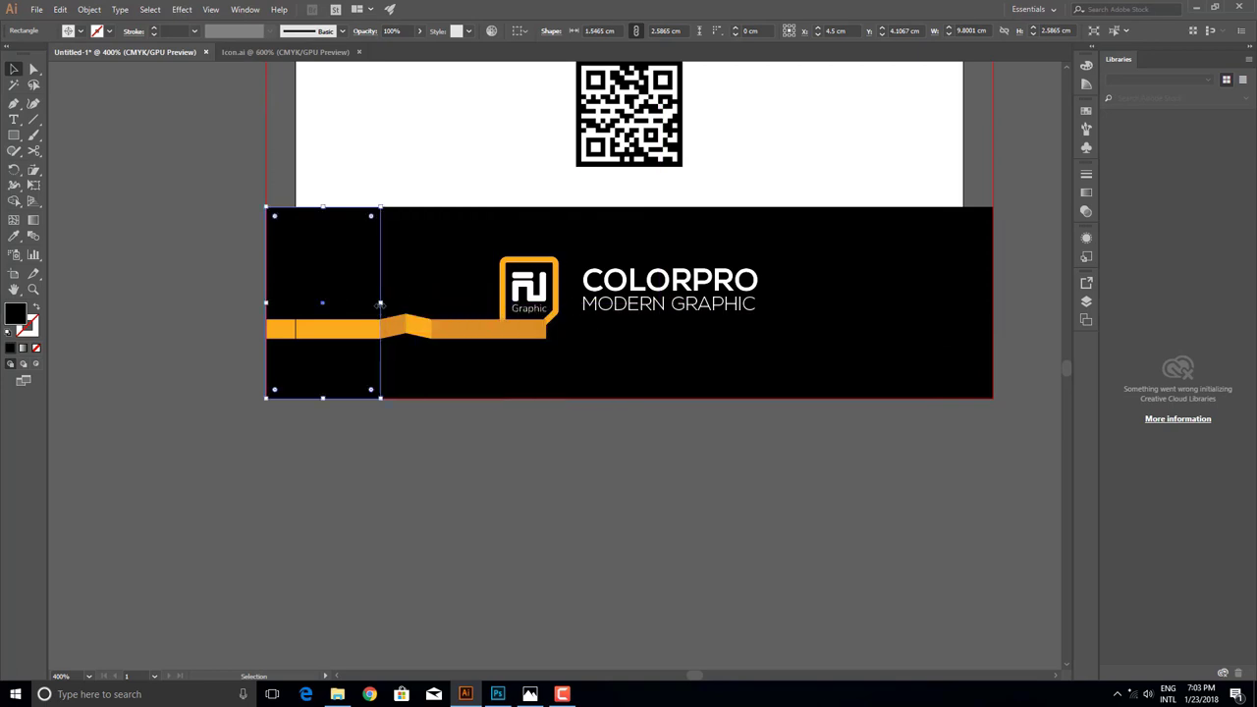
drag(267, 303, 430, 314)
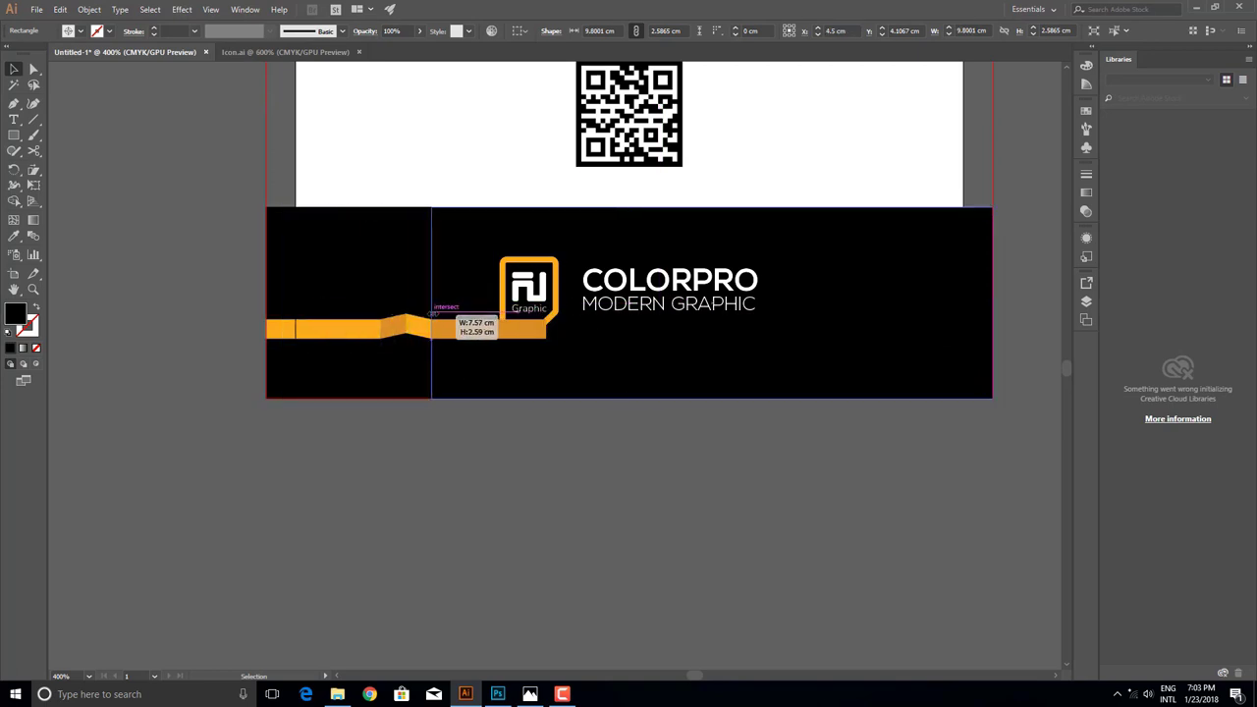
click(479, 441)
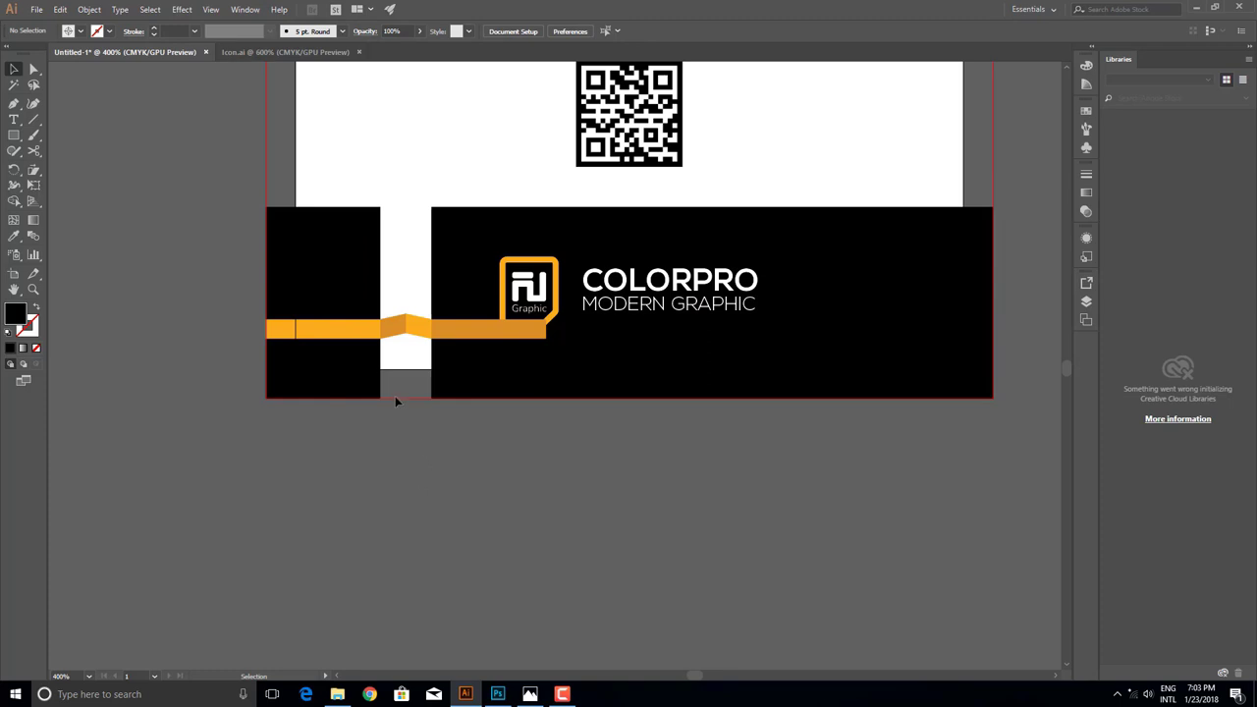
Widen the left black panel to close the gap and shorten the orange ribbon from the right.
click(365, 378)
drag(384, 302, 461, 299)
click(435, 305)
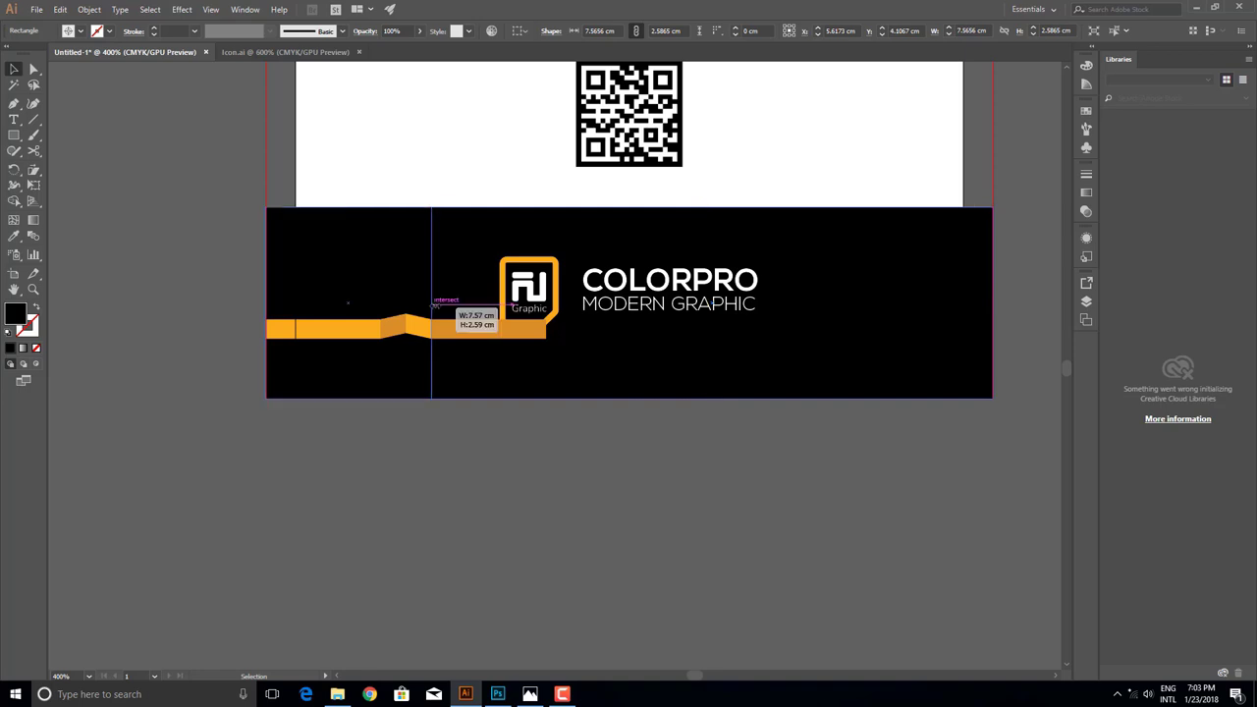
scroll(460, 398, up, 1)
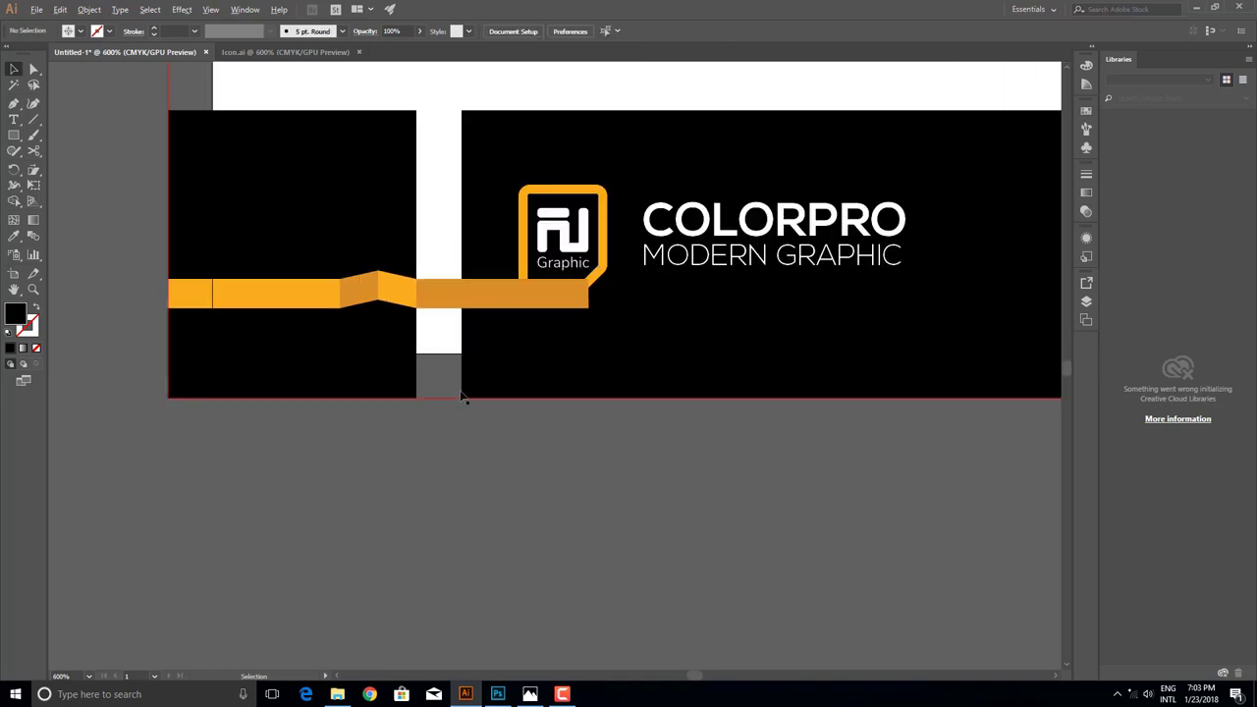
click(429, 299)
shift+click(388, 291)
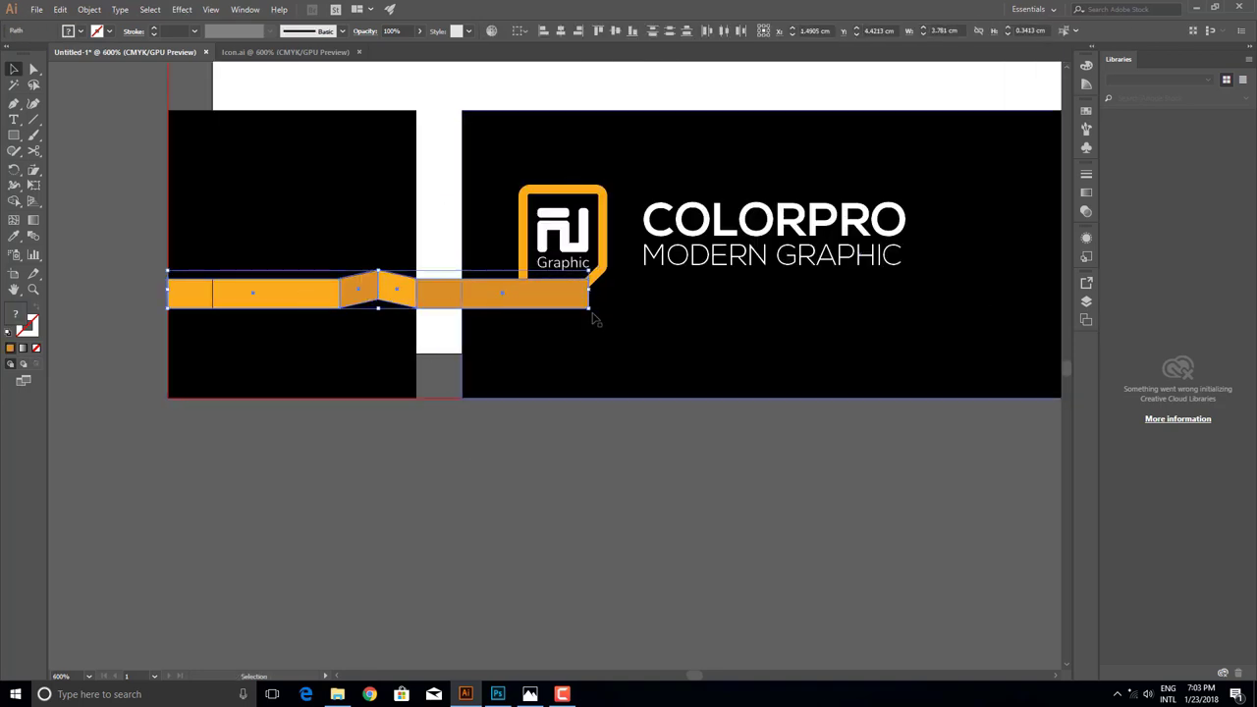
drag(589, 295, 527, 297)
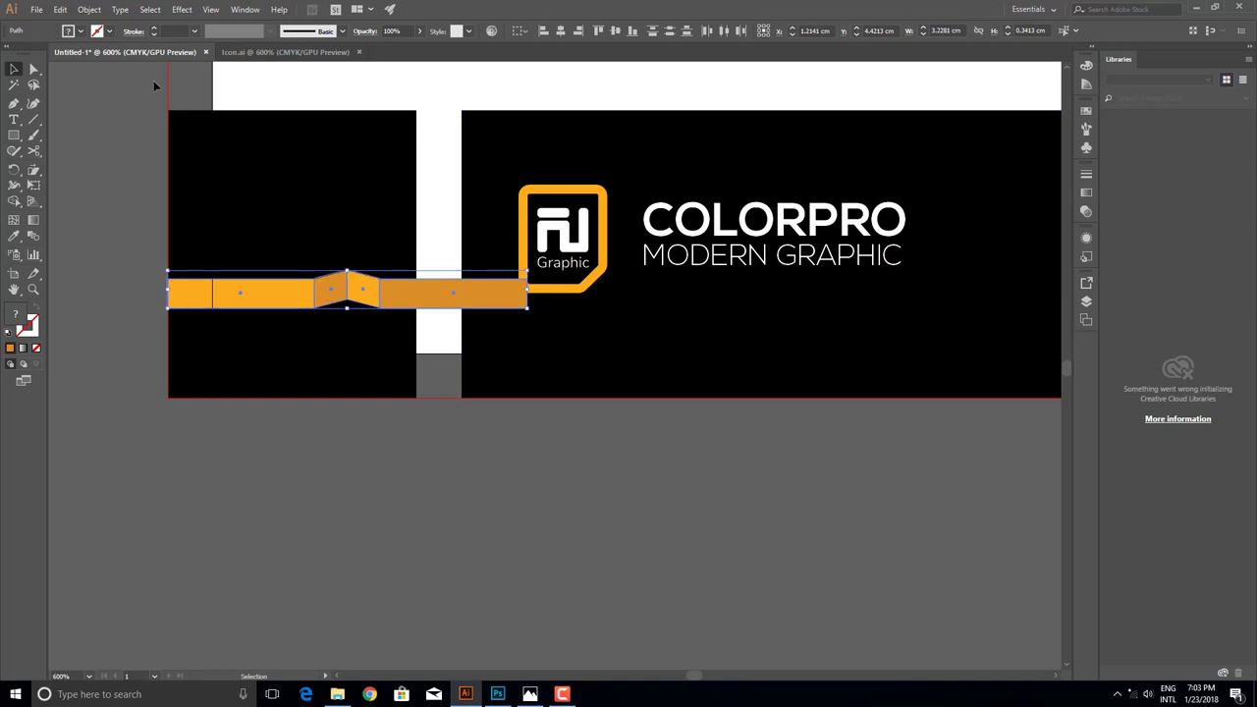
Narrow the left panel, extend the right panel left, and trim the last orange piece to its edge.
click(421, 337)
click(291, 253)
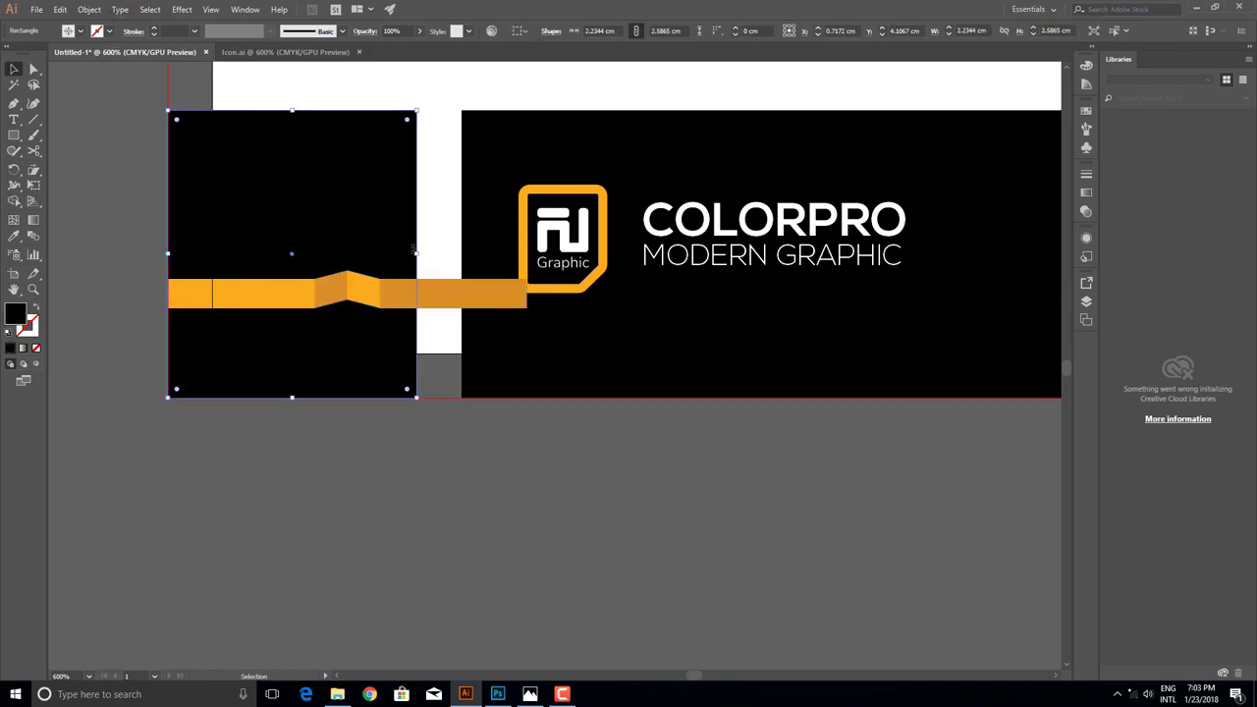
drag(415, 253, 379, 254)
click(477, 345)
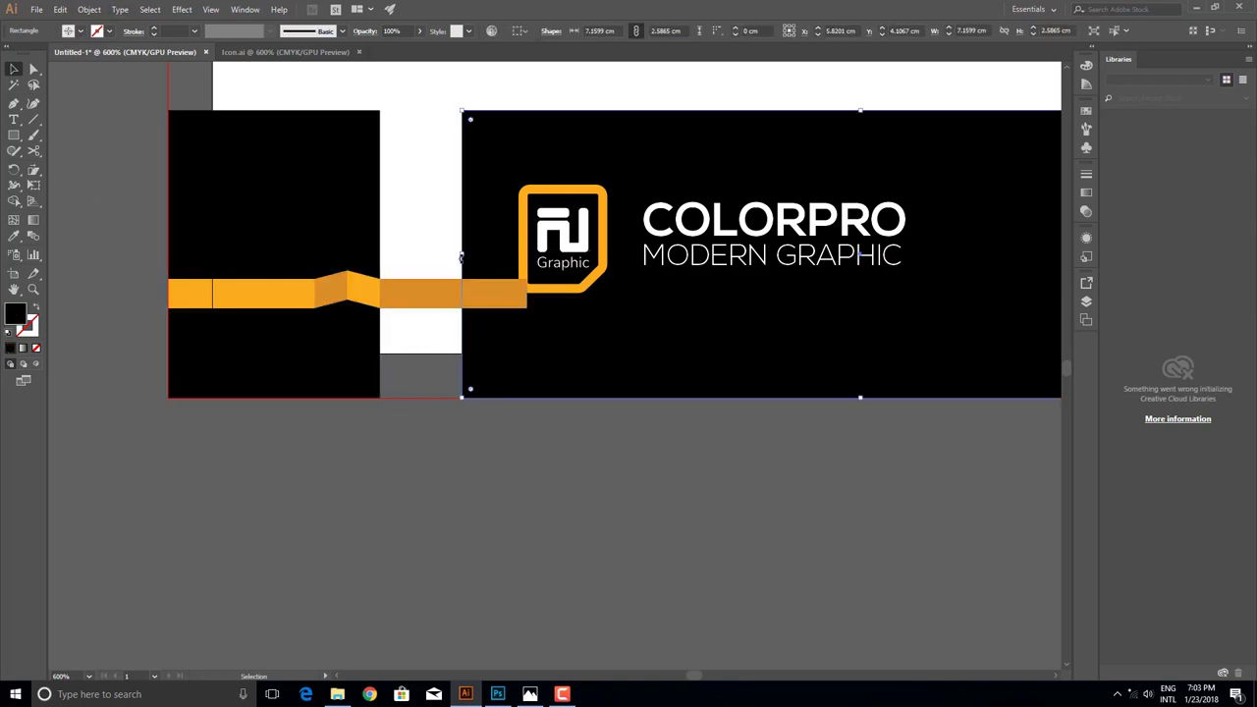
drag(462, 253, 412, 258)
click(505, 304)
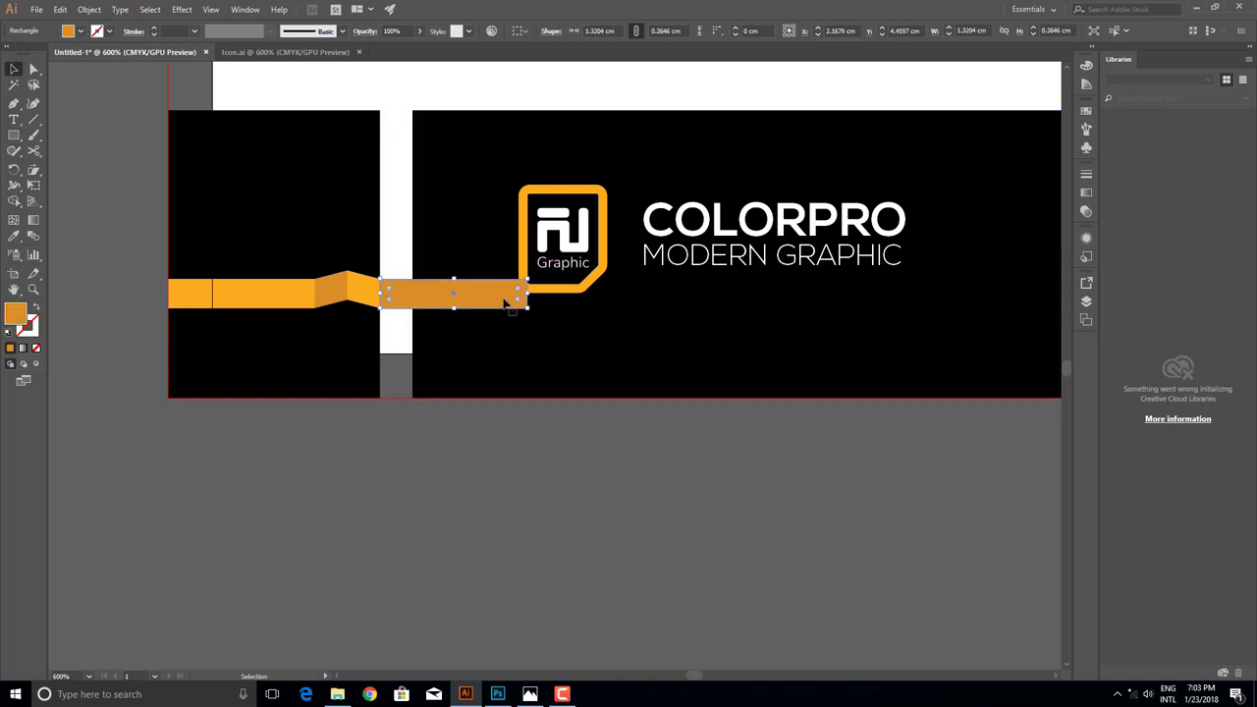
drag(526, 295, 412, 290)
click(412, 425)
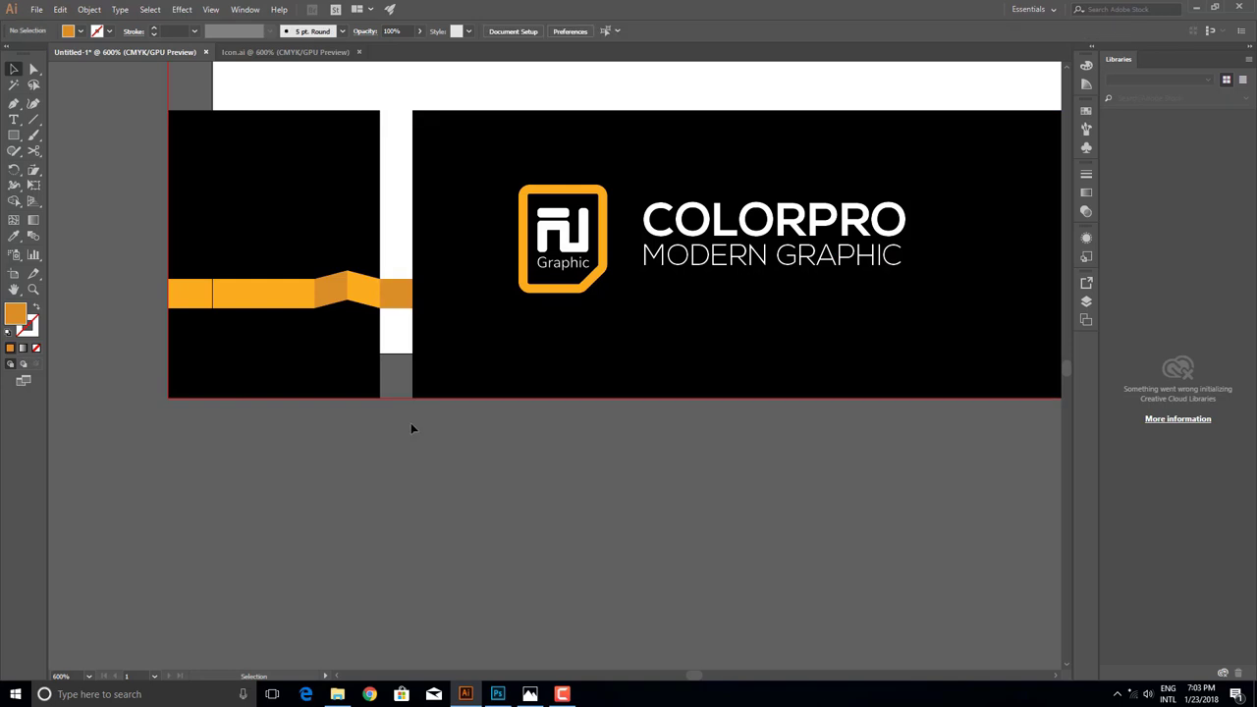
Duplicate the orange ribbon with Paste in Back and shift the copy up above the original.
click(415, 312)
shift+click(360, 322)
shift+click(299, 329)
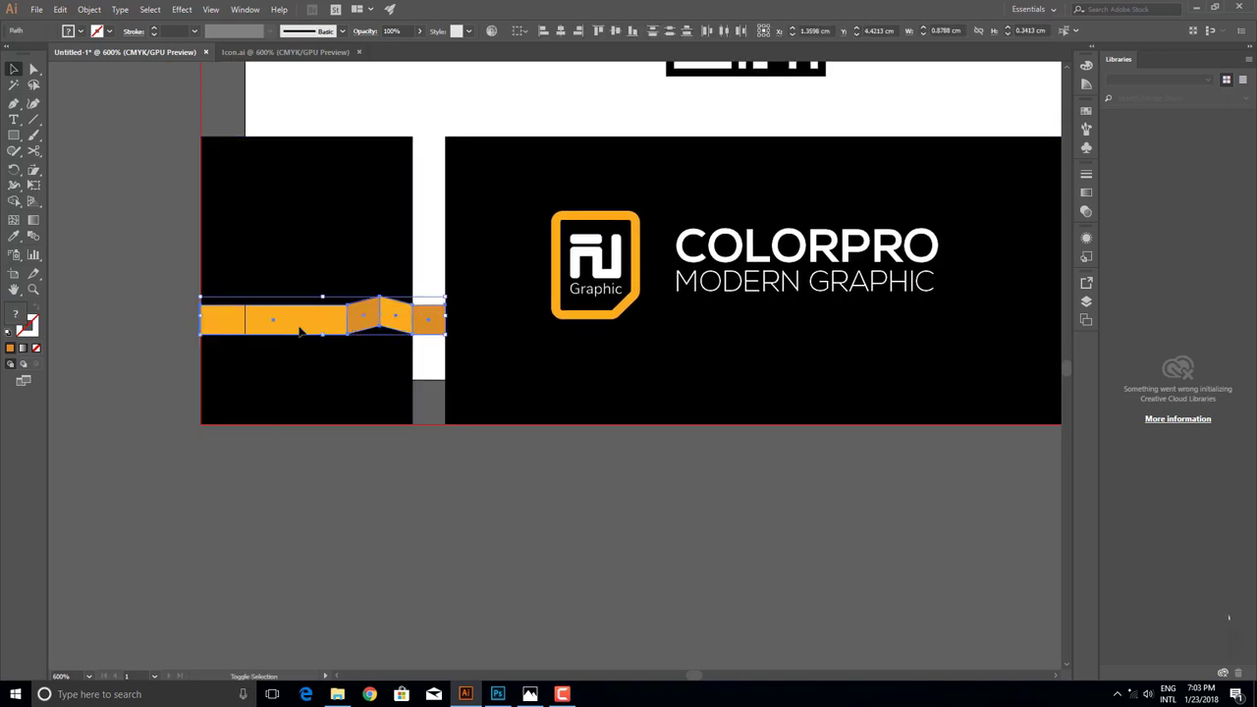
click(64, 11)
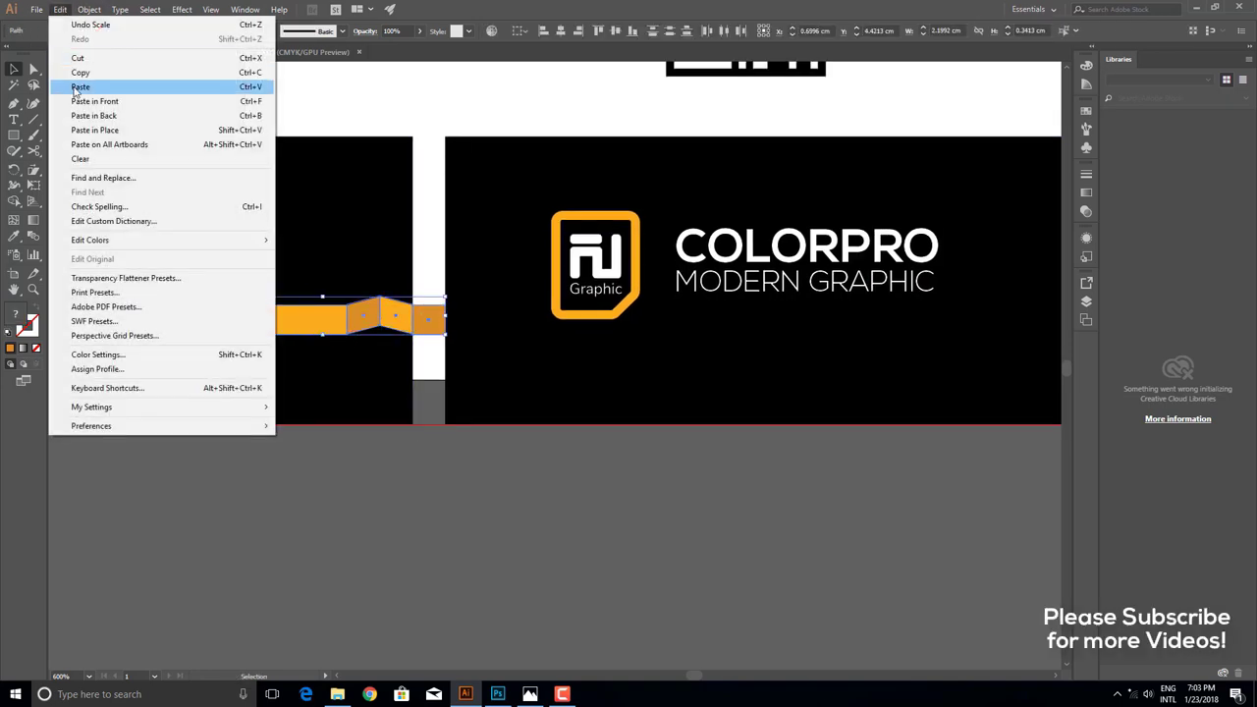
click(81, 73)
click(60, 9)
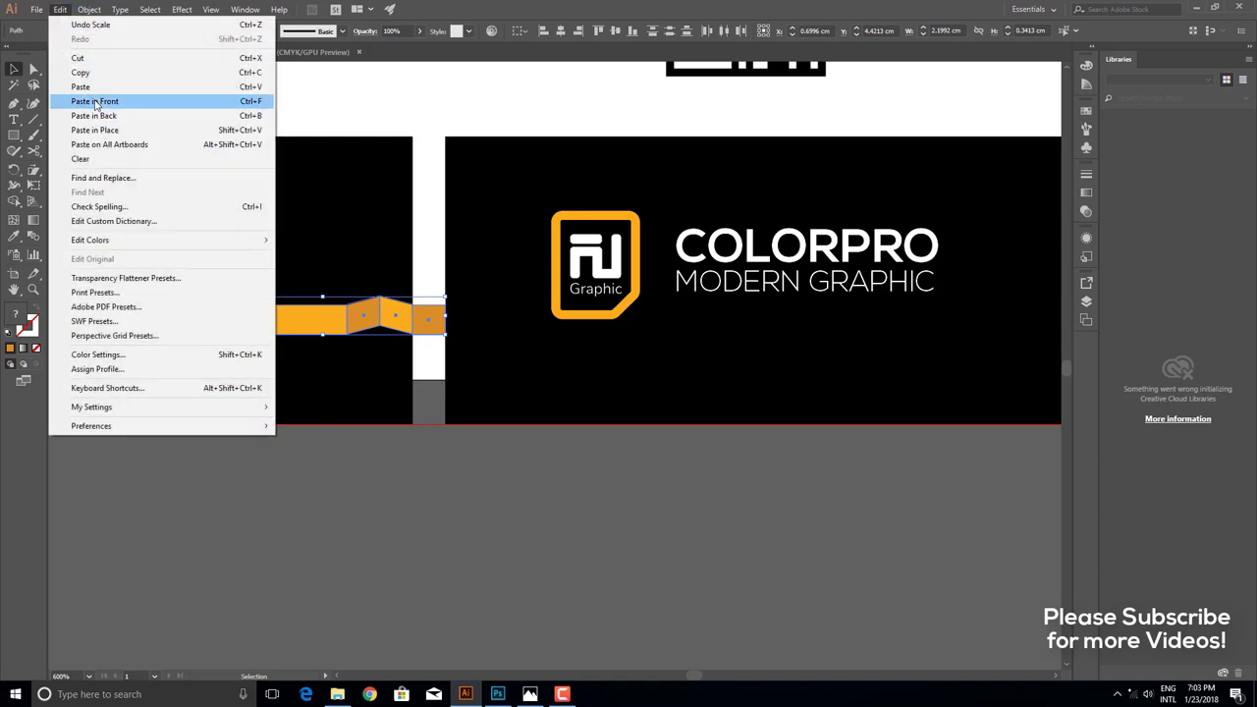
click(96, 117)
drag(294, 325, 292, 279)
Fill the lower ribbon's left rectangle and first angled segment with red.
click(326, 324)
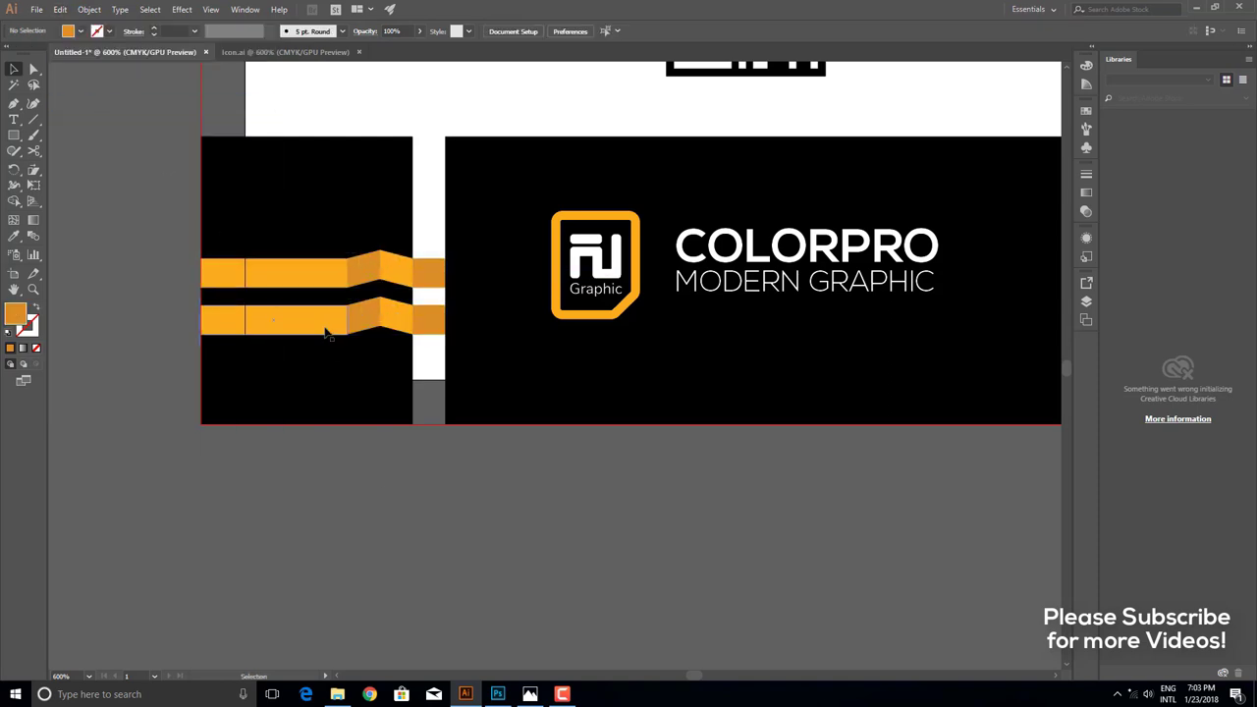
click(80, 30)
click(44, 54)
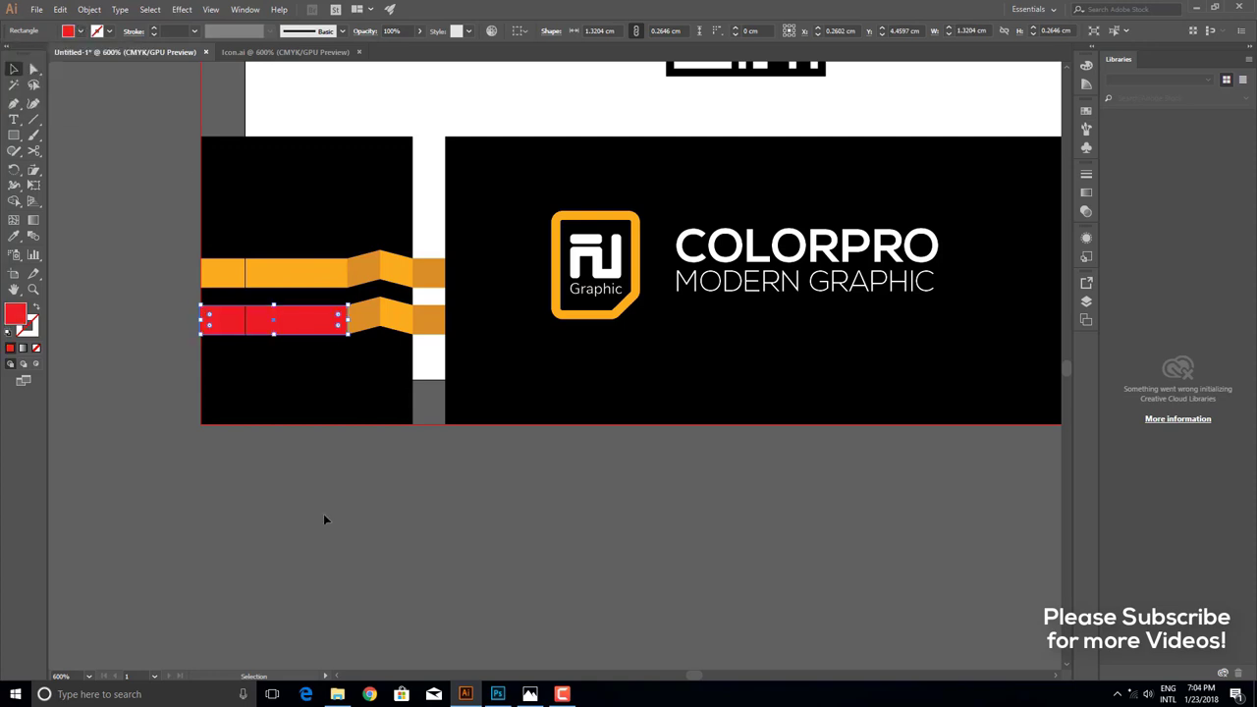
click(351, 316)
click(82, 31)
click(45, 54)
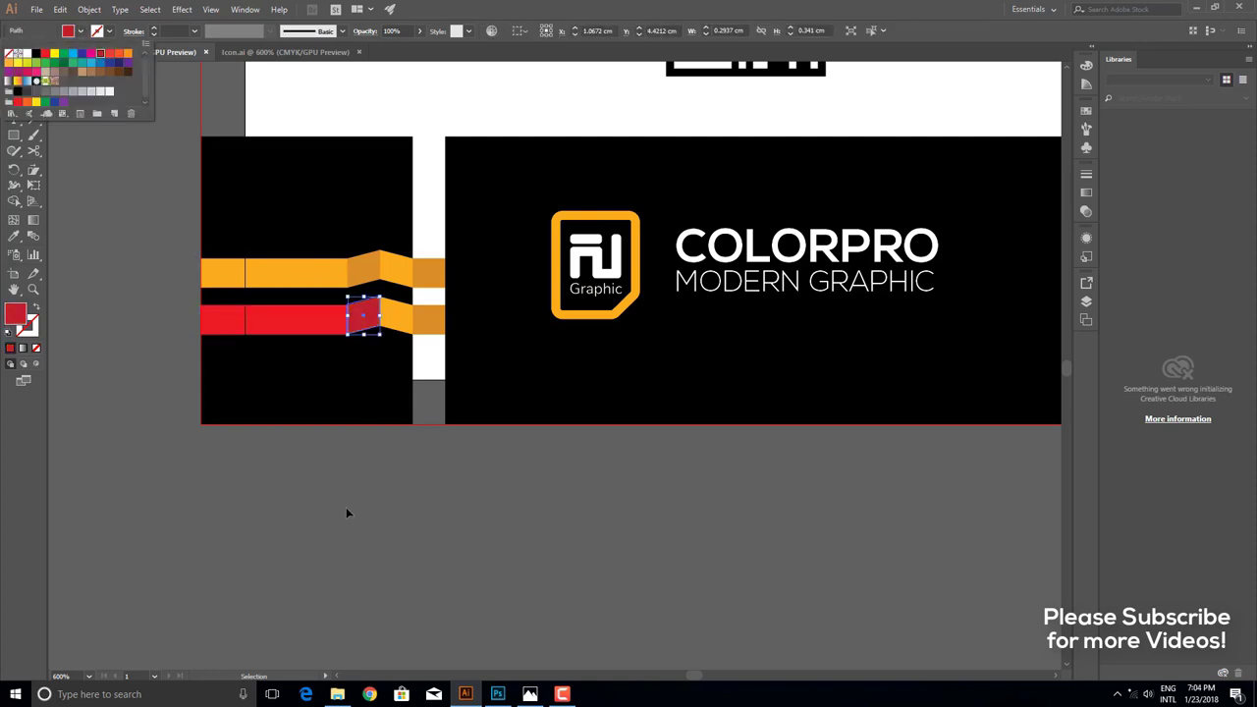
Eyedropper red onto the remaining angled segment and the small end rectangle.
click(345, 506)
click(398, 319)
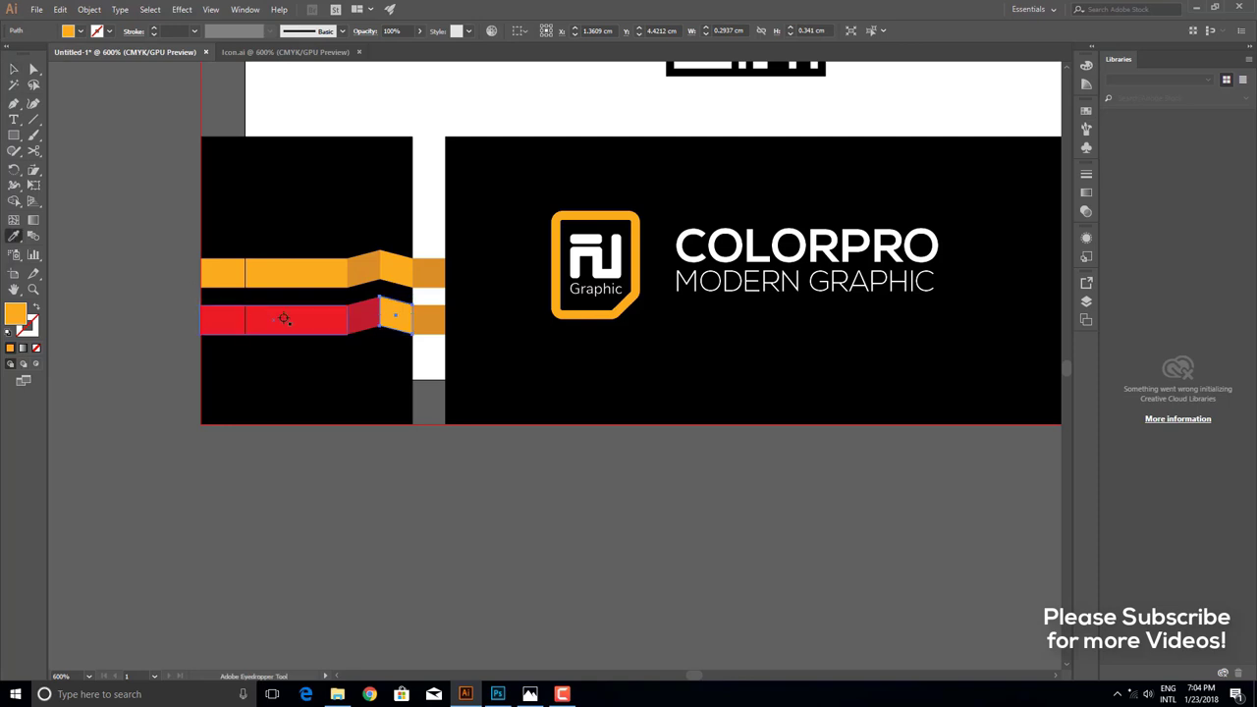
click(282, 318)
click(14, 71)
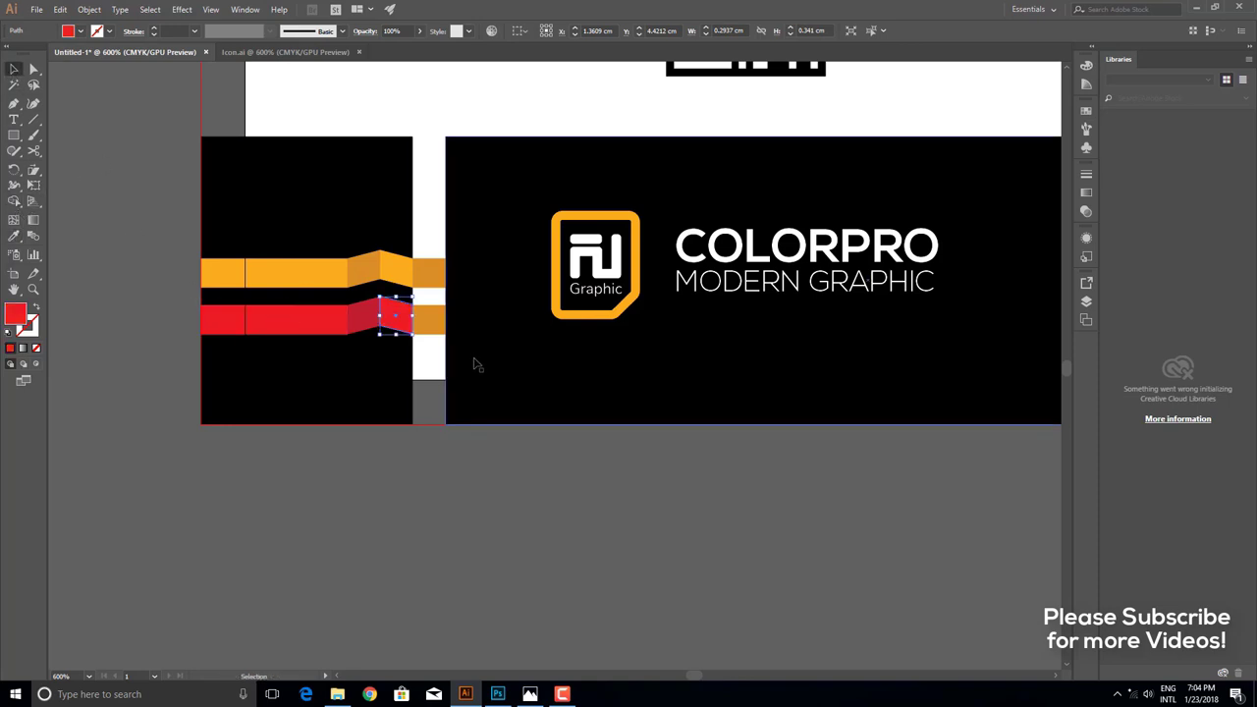
click(428, 319)
click(14, 236)
click(354, 314)
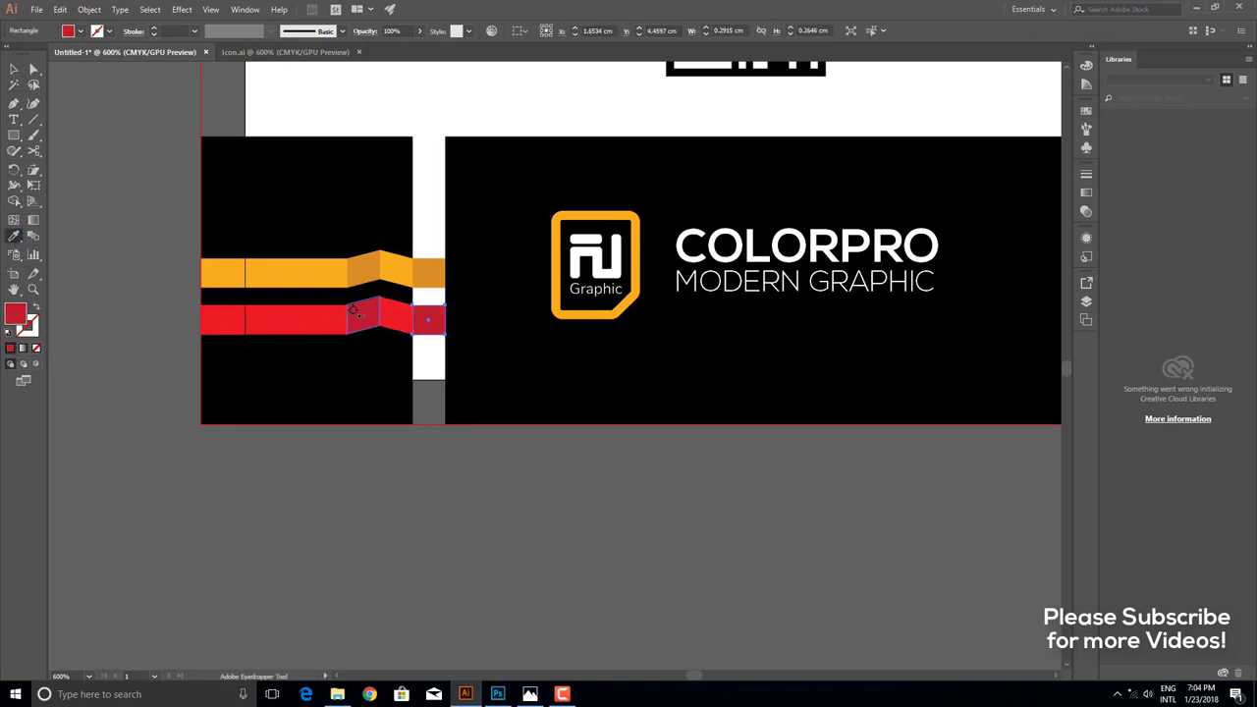
click(13, 69)
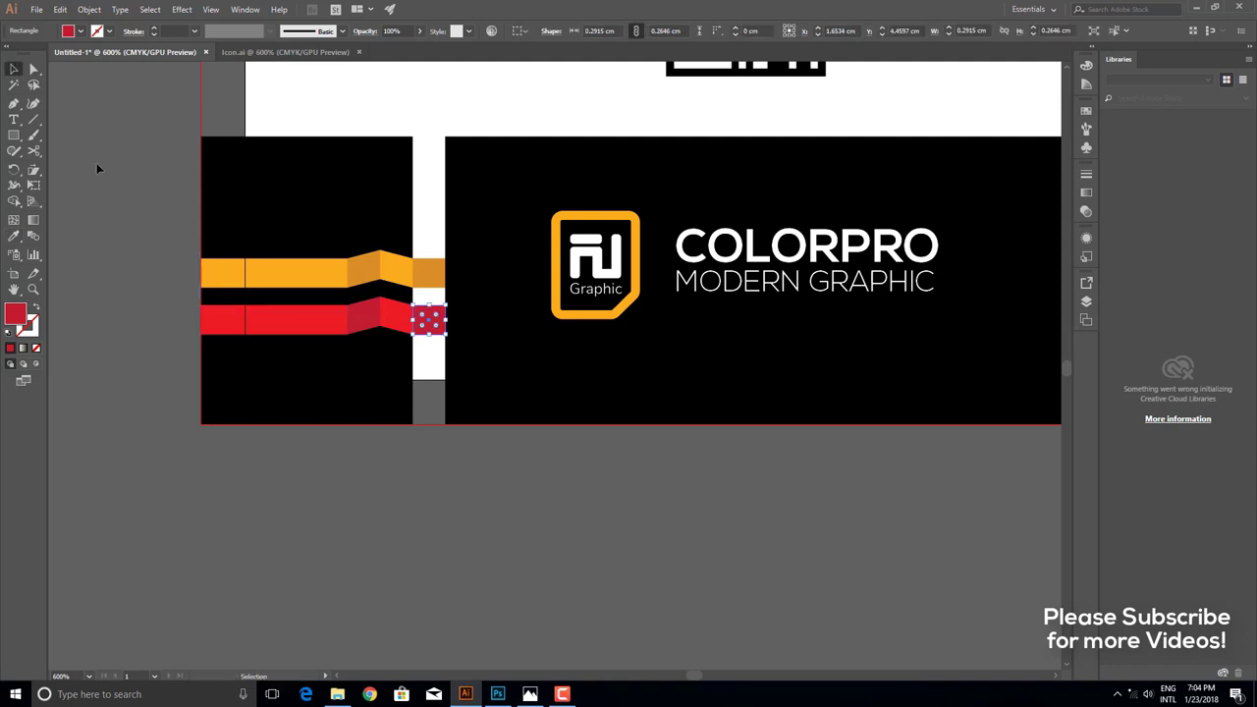
click(304, 518)
Group the orange and red ribbons and paste a copy in front.
click(334, 316)
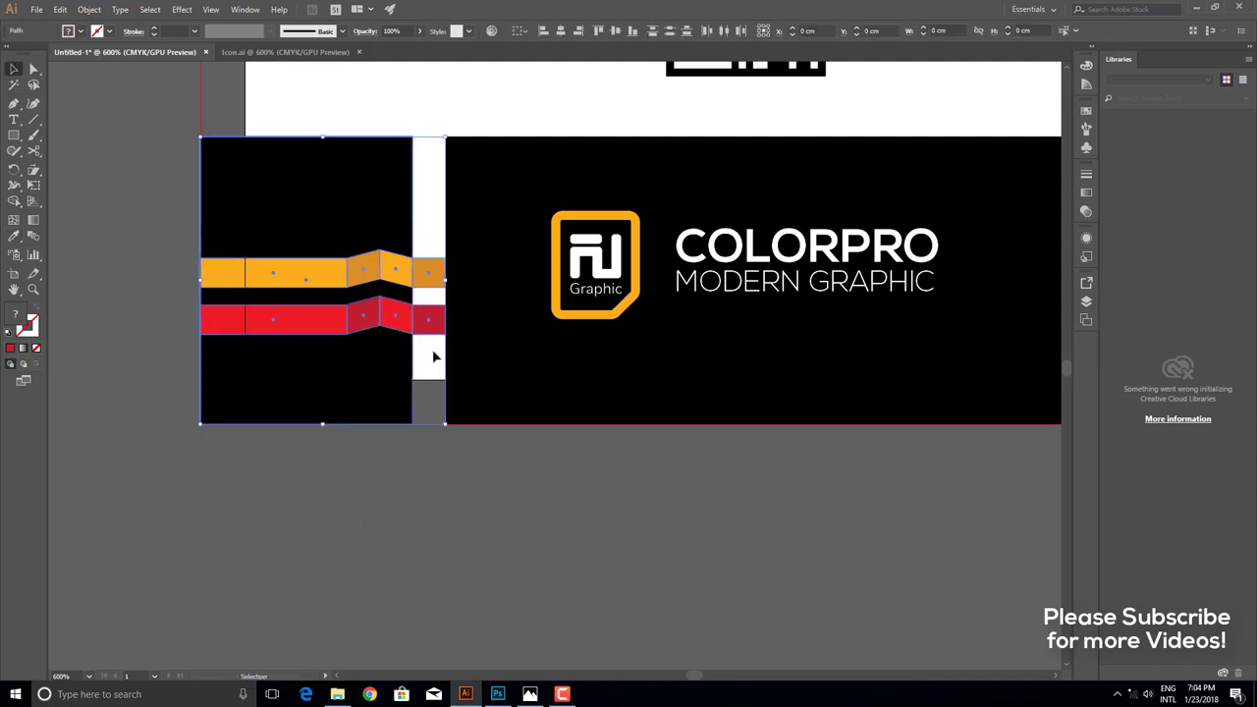
shift+click(365, 196)
click(88, 9)
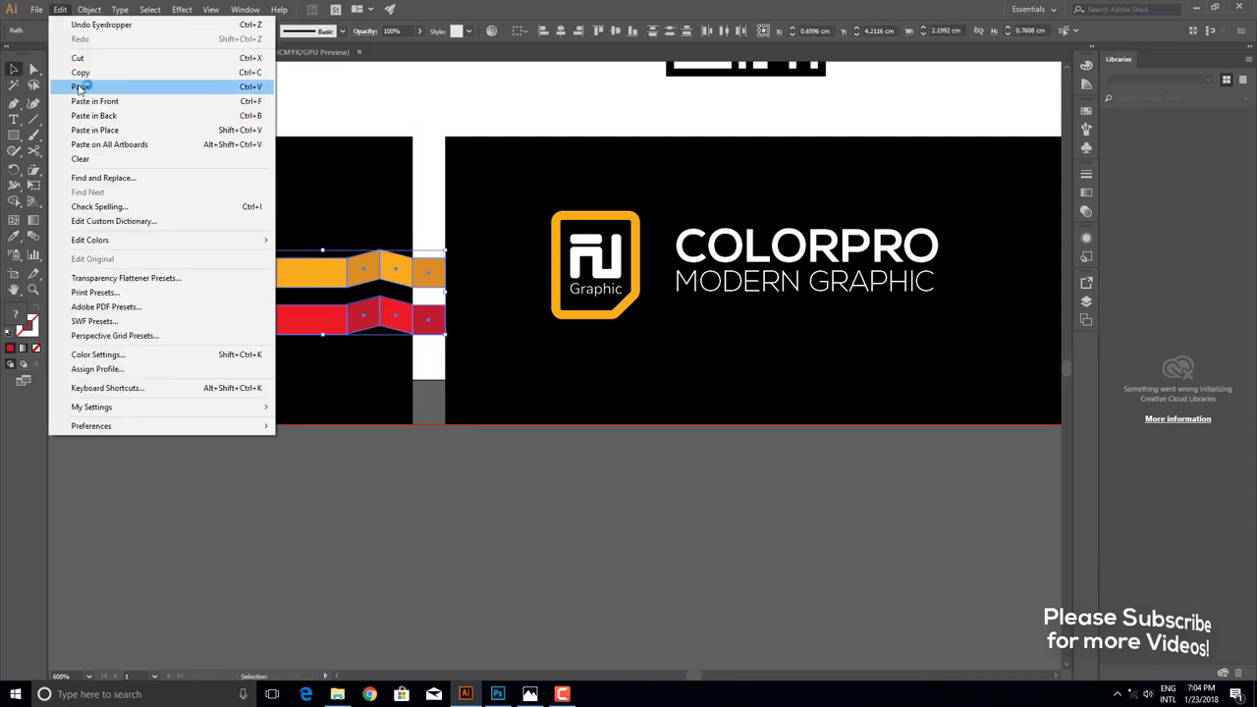
click(106, 58)
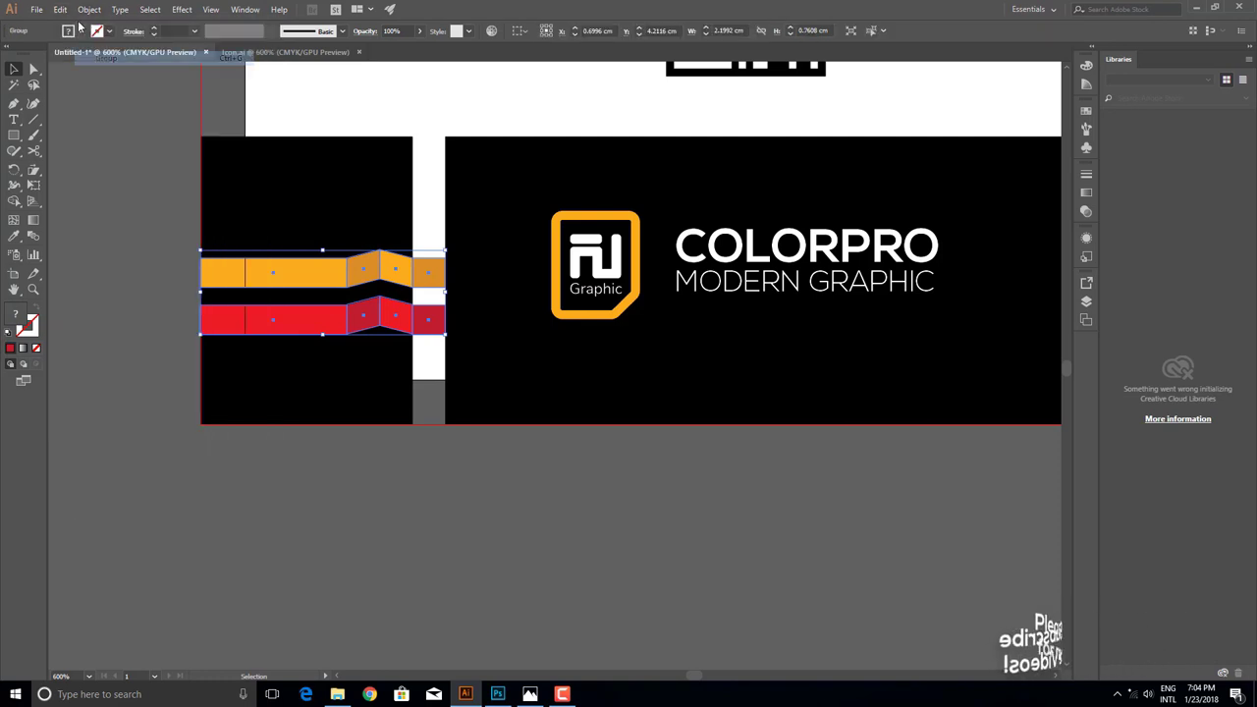
click(60, 9)
click(59, 8)
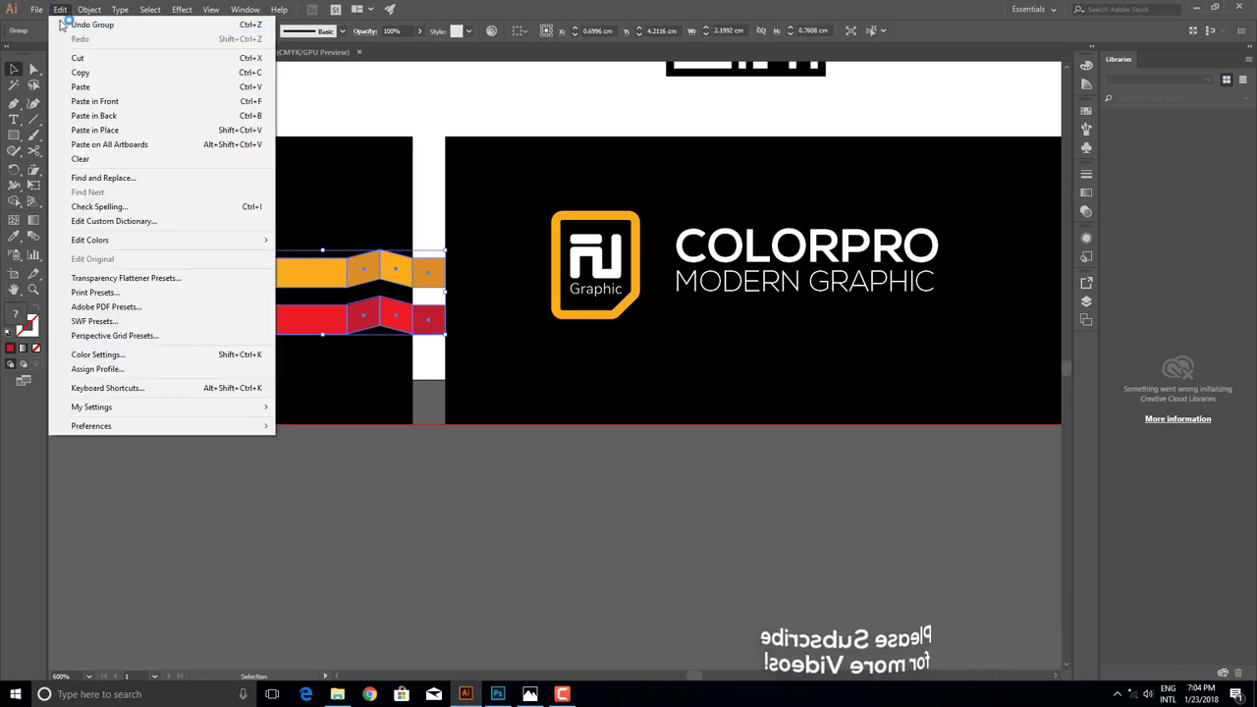
click(94, 101)
Align the copy to the artboard's right, reflect it vertically, and push it to the edge.
click(519, 31)
click(551, 75)
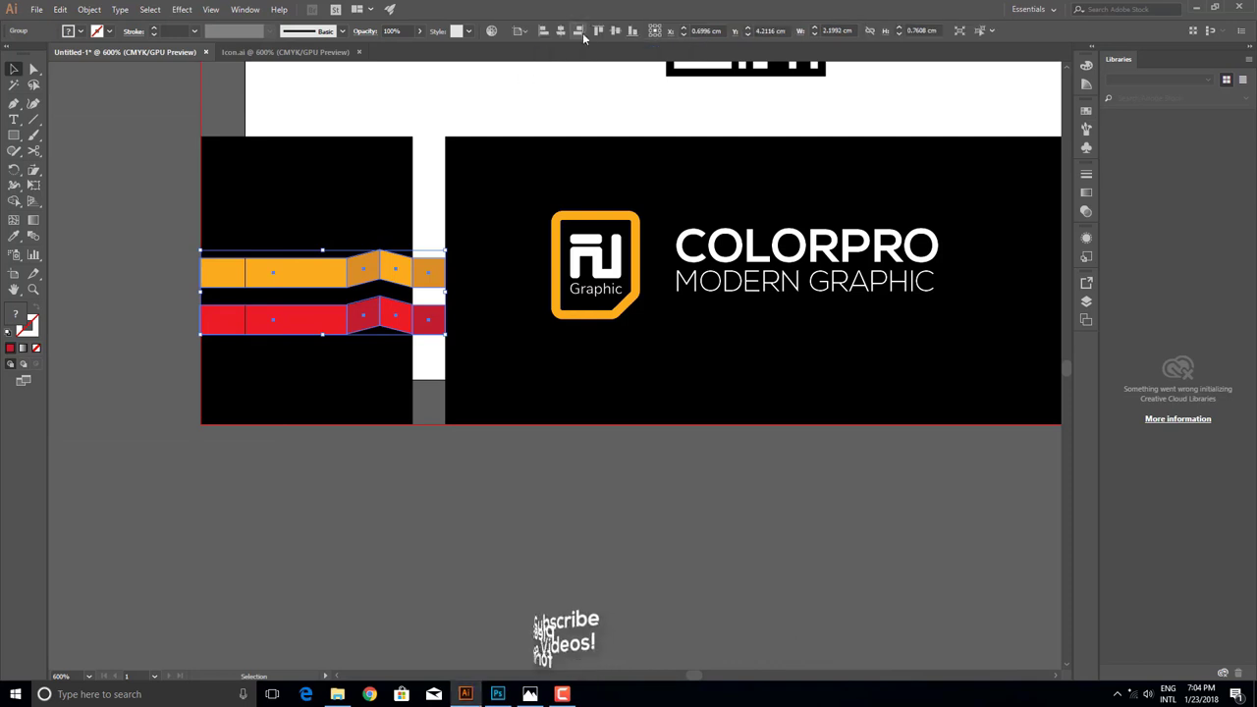
click(578, 31)
scroll(609, 177, right, 5)
right_click(677, 271)
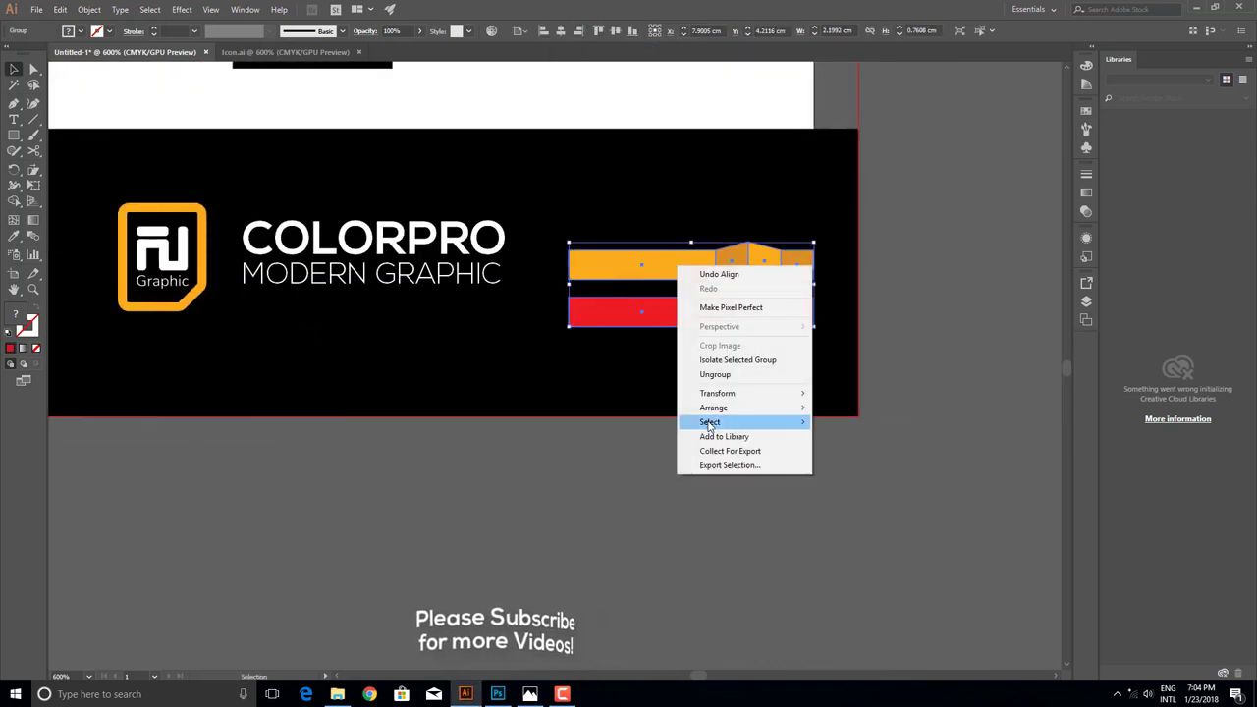
click(844, 441)
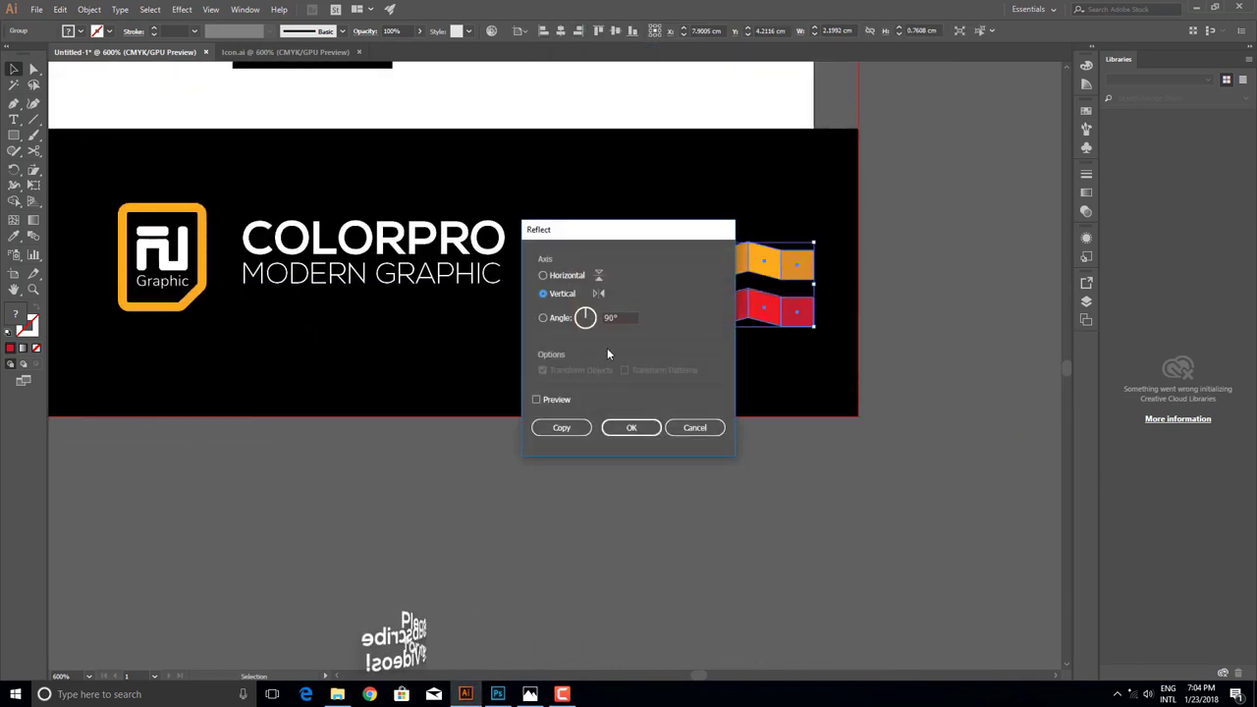
click(631, 427)
drag(704, 308, 750, 310)
click(764, 456)
click(849, 251)
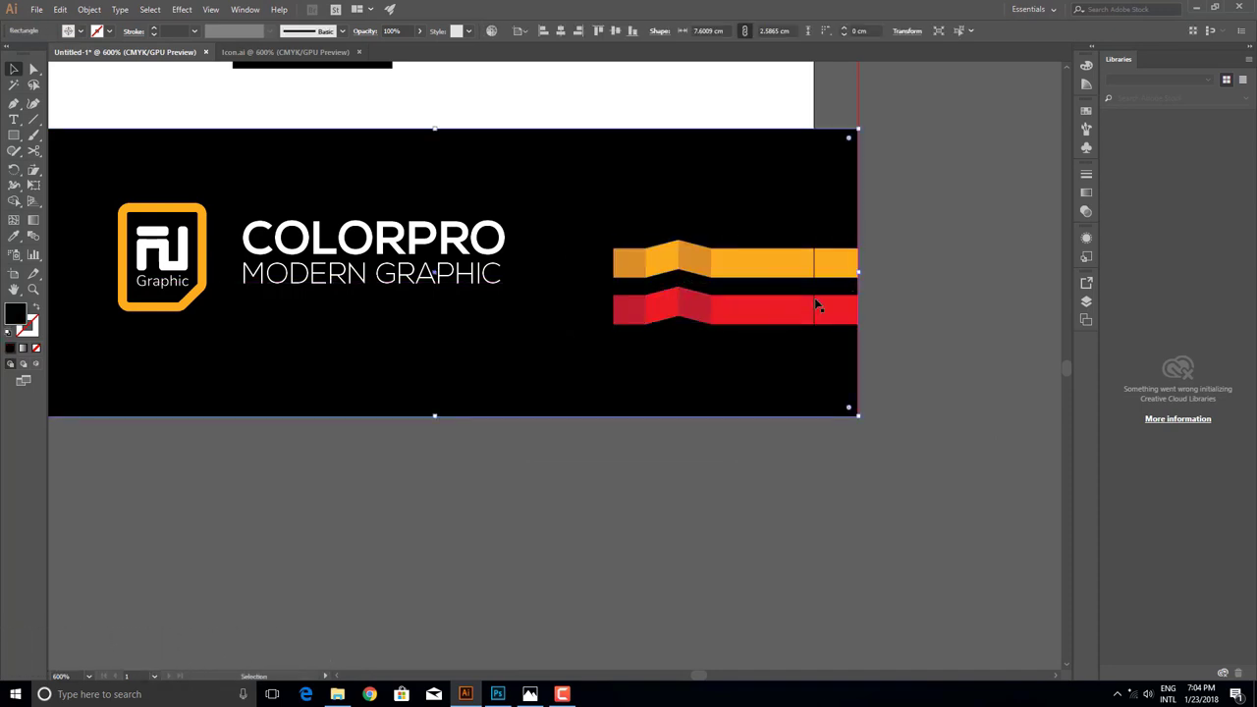
scroll(816, 306, down, 1)
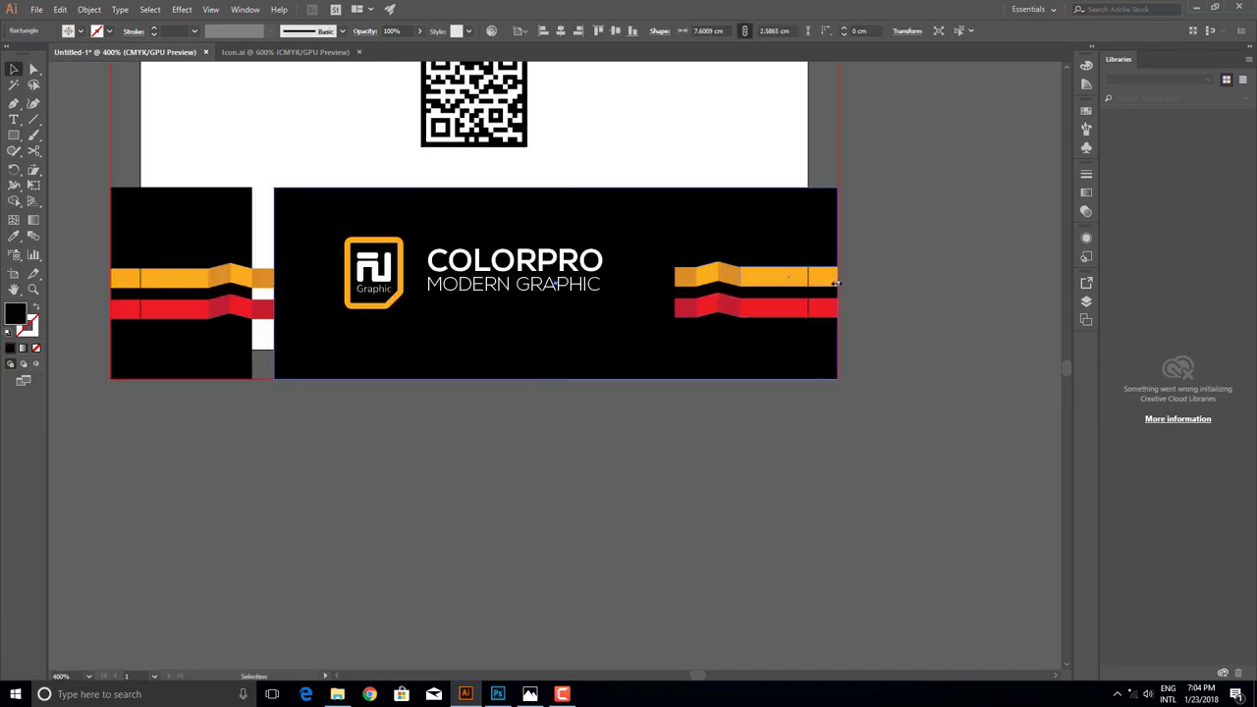
Narrow the central black panel and copy the left black panel to the card's right end.
drag(836, 283, 674, 283)
click(707, 420)
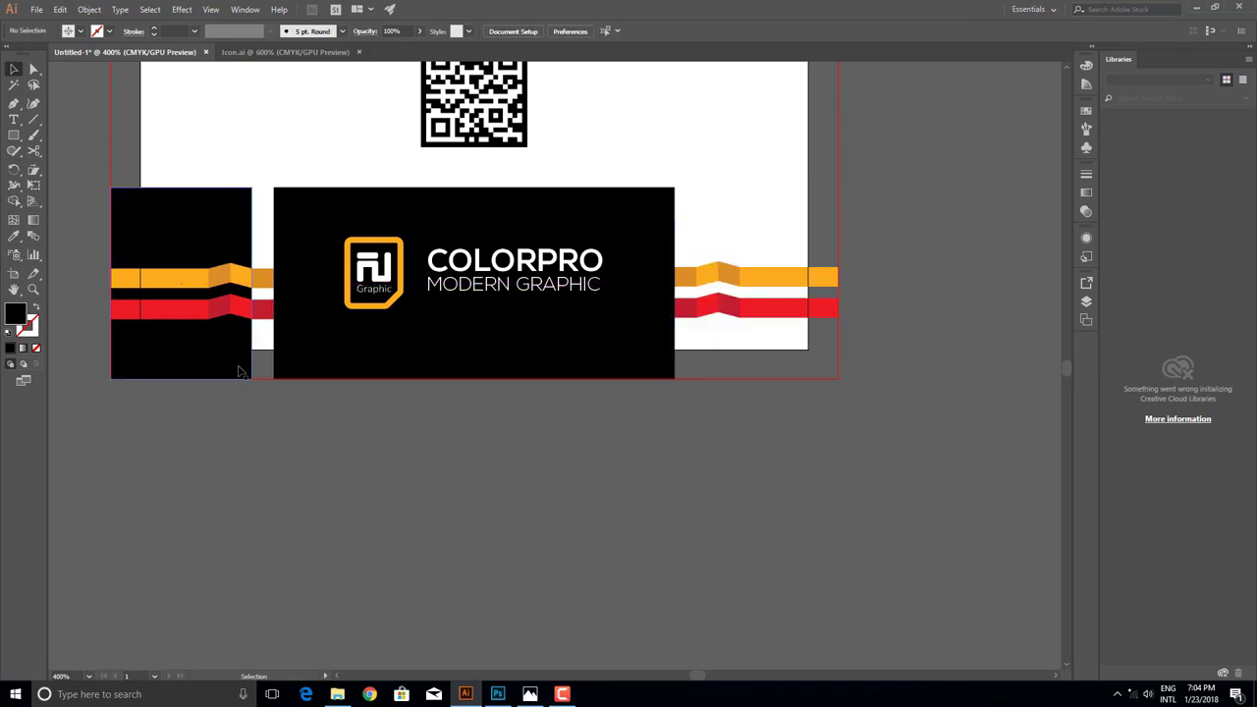
drag(238, 372, 826, 388)
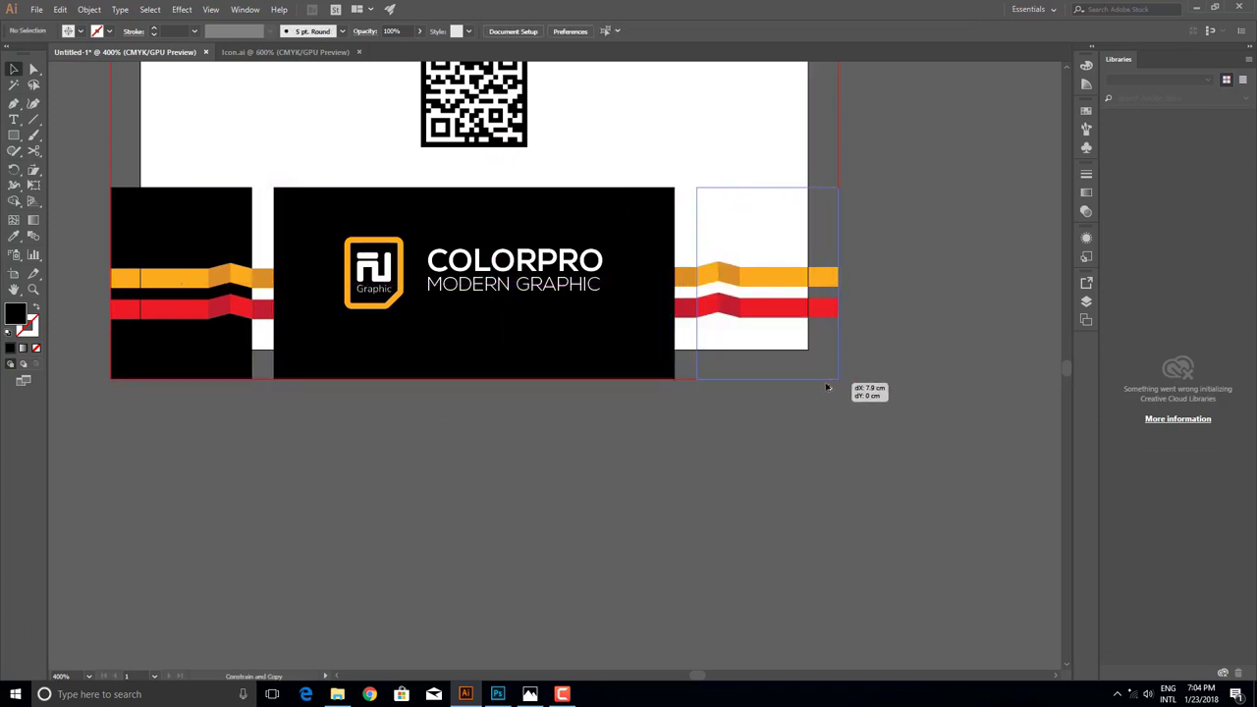
click(722, 420)
Enlarge the COLORPRO logo and text group from its corner.
scroll(721, 420, down, 1)
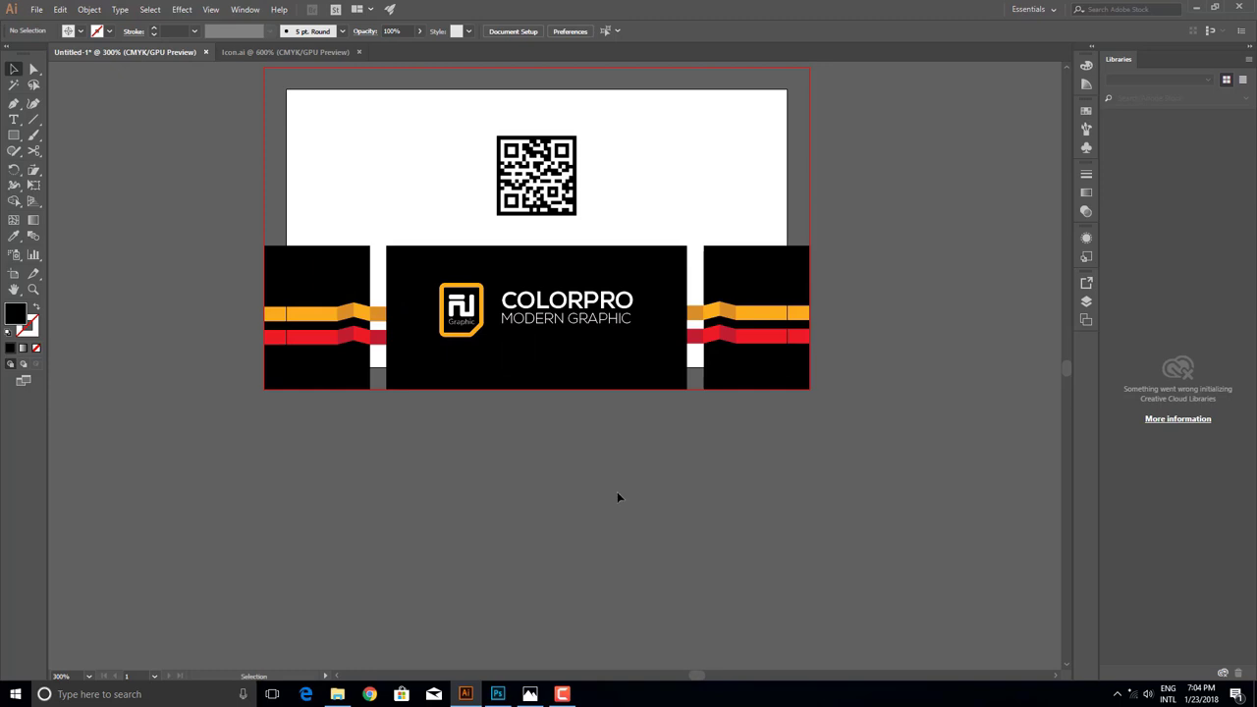
scroll(569, 462, up, 1)
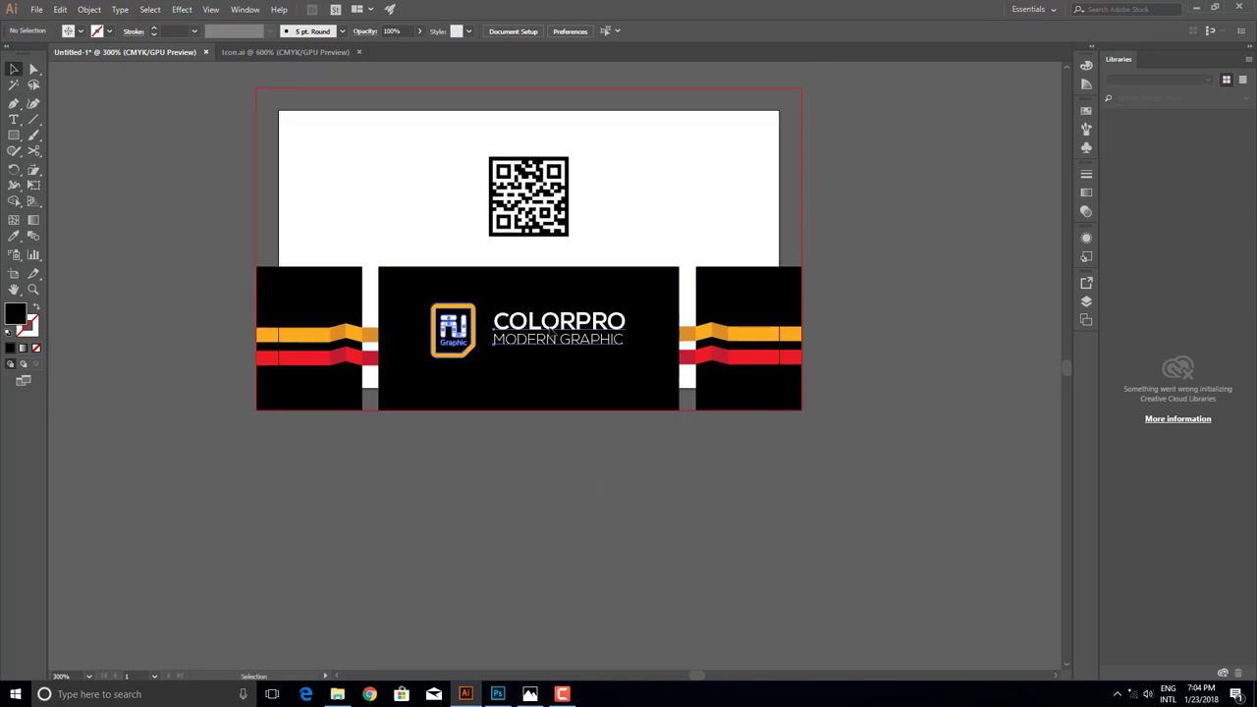
click(454, 329)
drag(626, 360, 656, 365)
Recolour the MODERN GRAPHIC tagline with the logo border's orange using the Eyedropper.
click(674, 360)
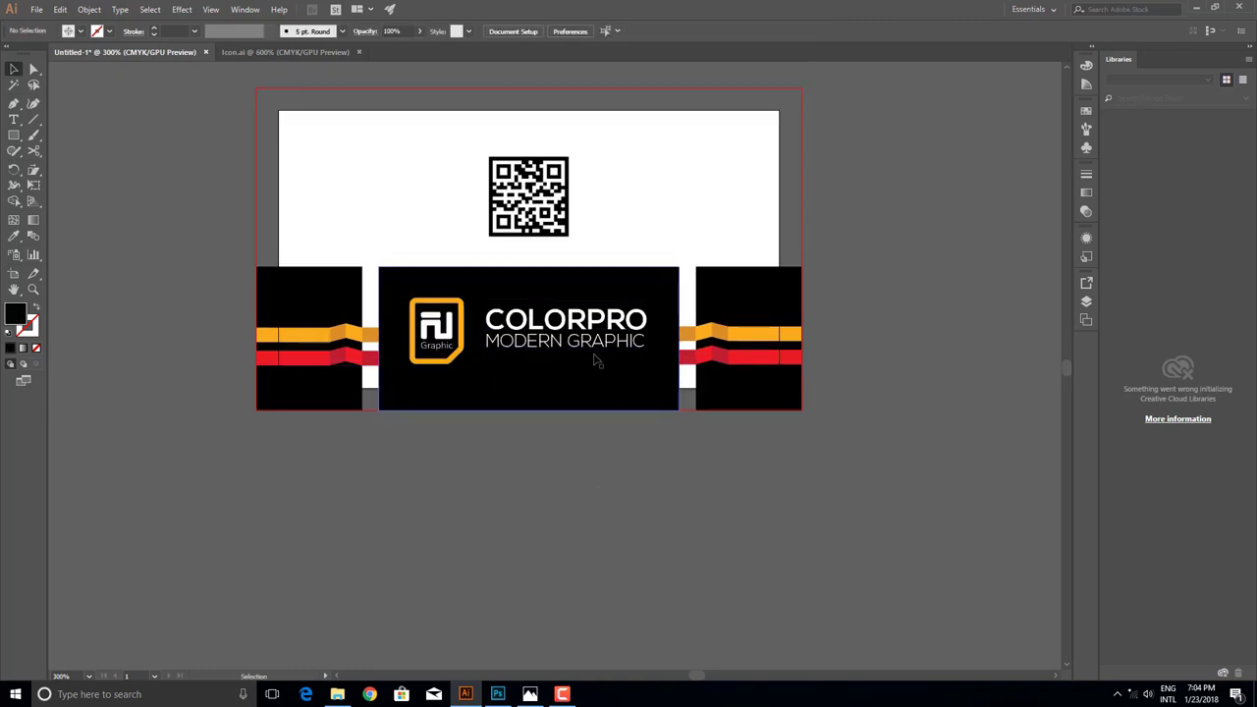
click(594, 361)
double_click(589, 356)
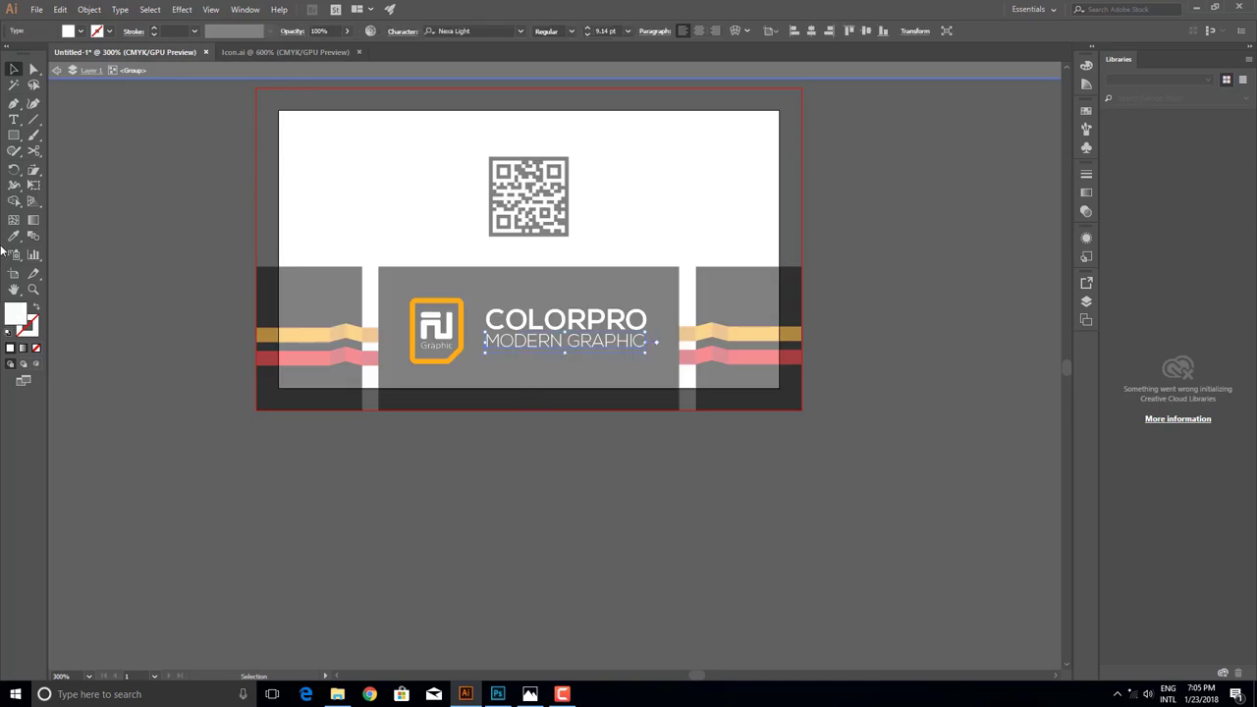
click(426, 297)
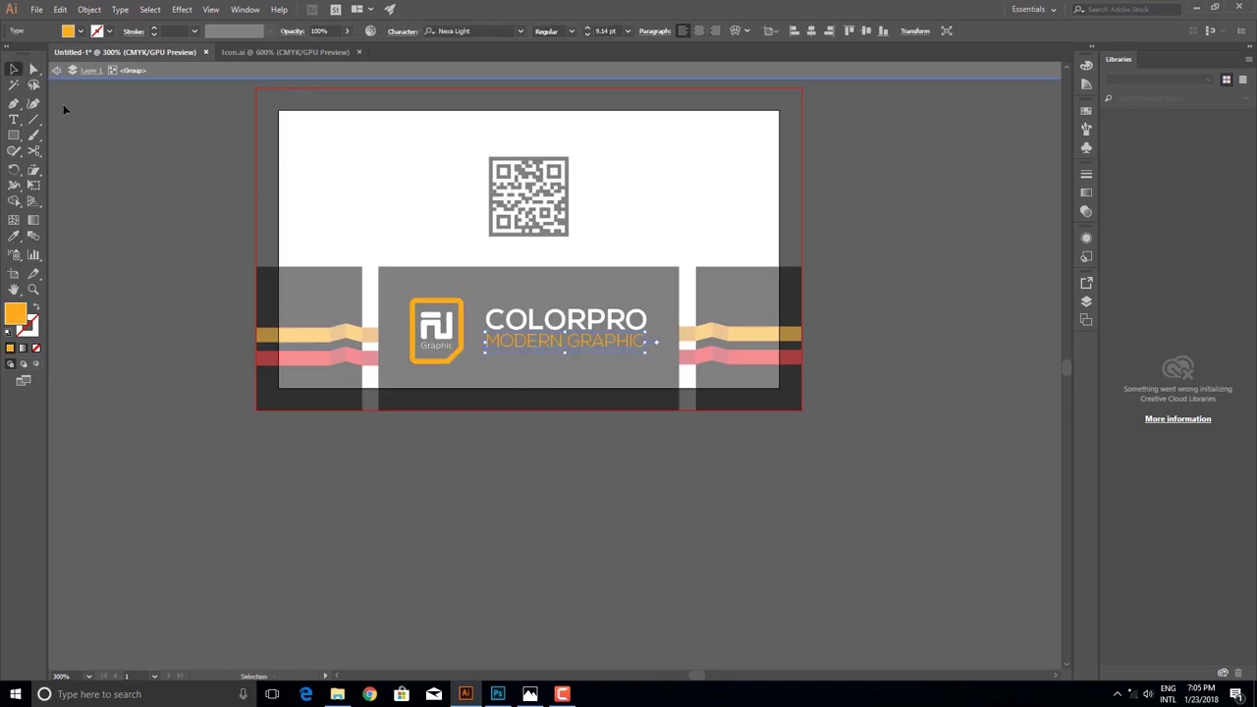
double_click(64, 109)
click(515, 236)
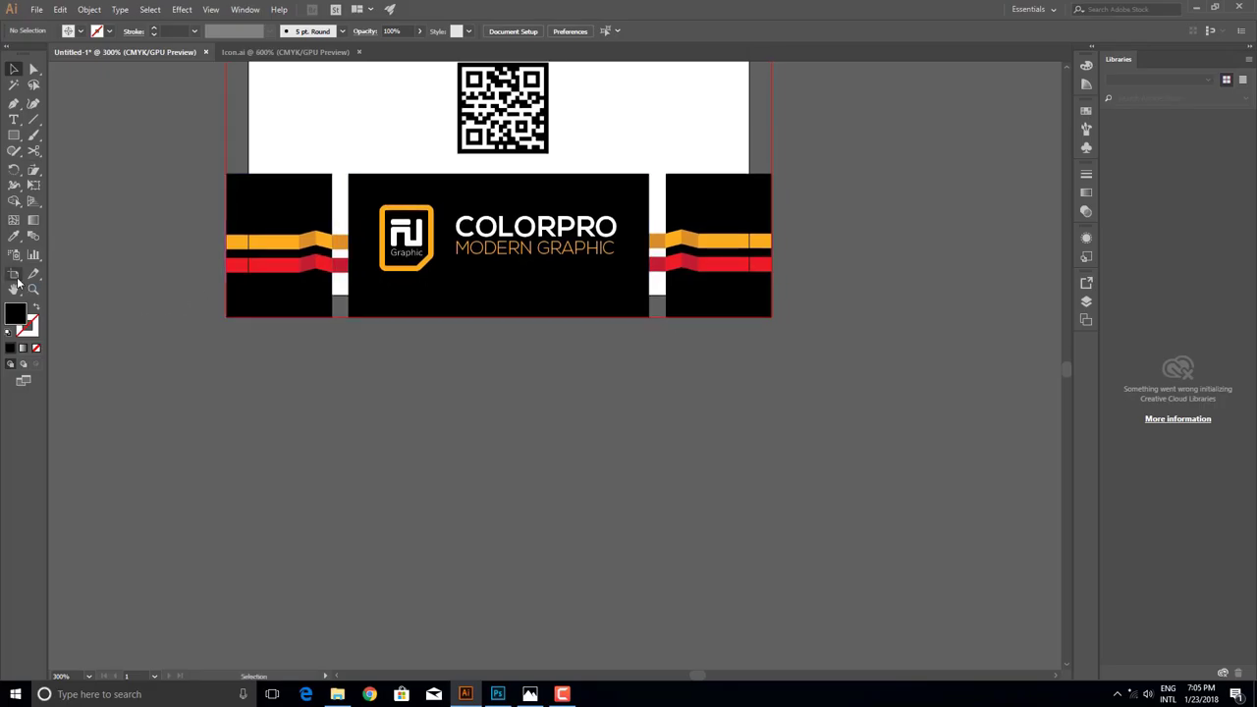
Duplicate the card artboard below and delete the copy's top black strip and QR code.
click(15, 276)
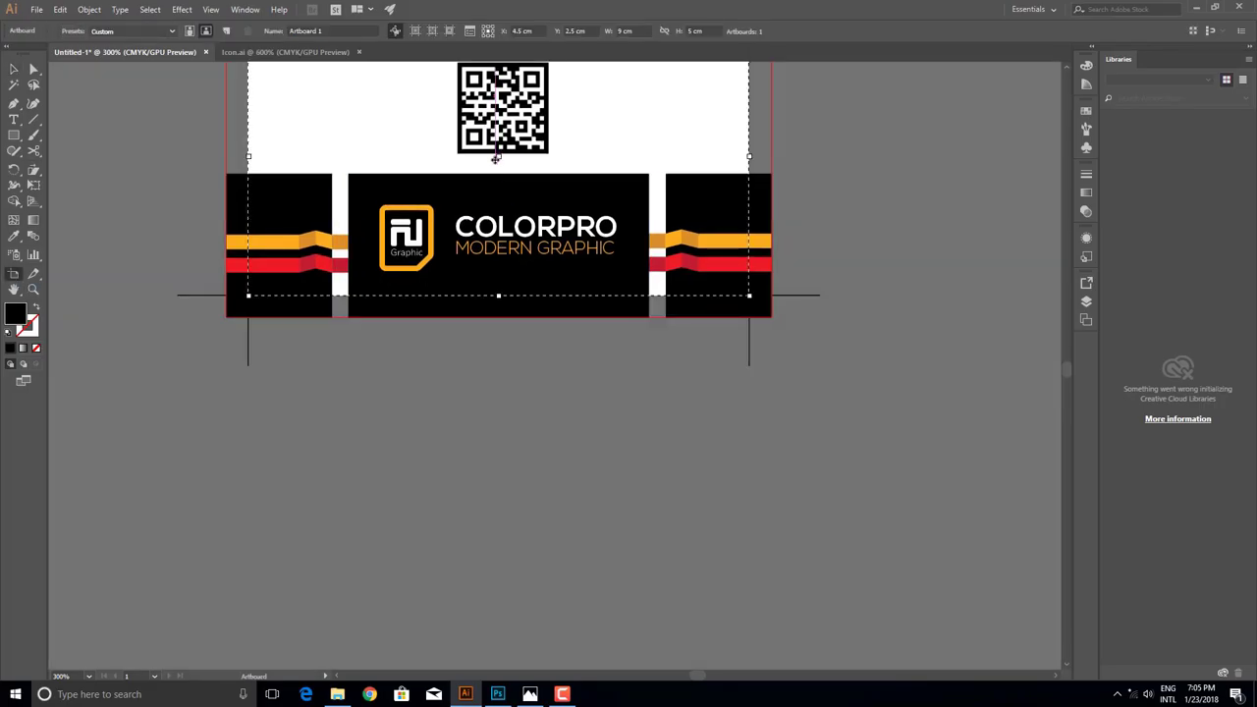
mouse_move(502, 138)
mouse_down()
mouse_move(518, 512)
mouse_move(523, 388)
mouse_up()
key(v)
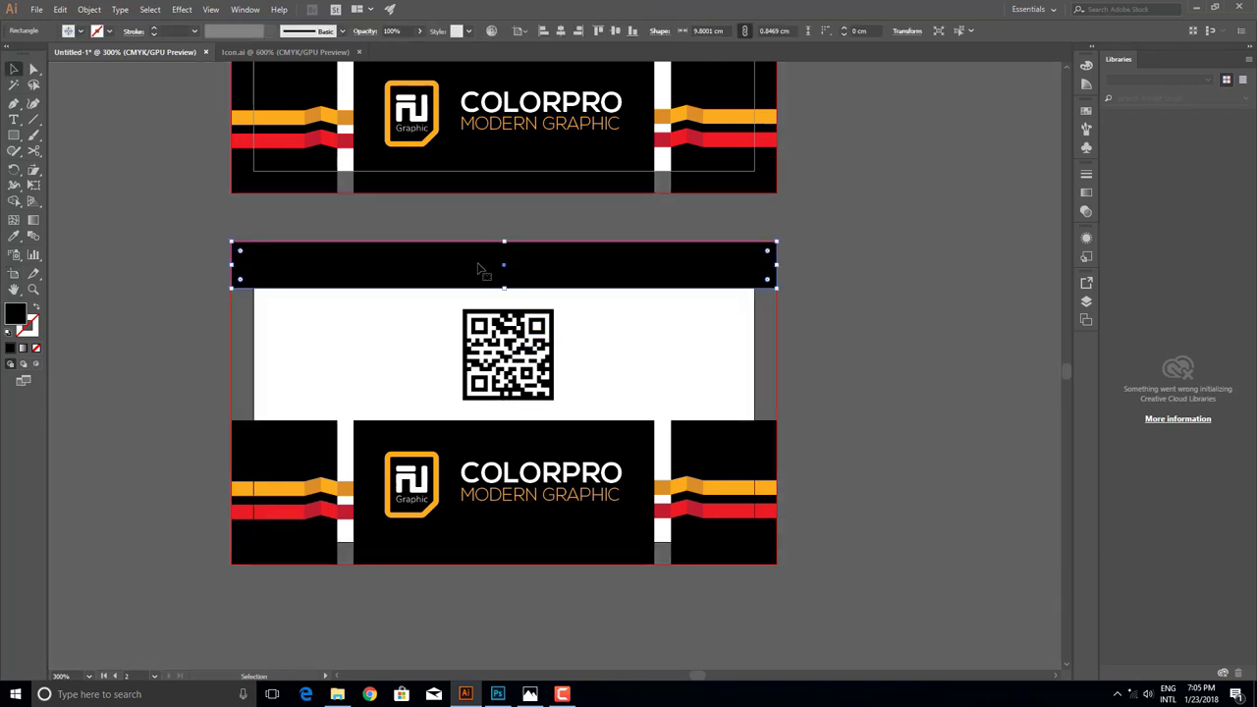
key(Delete)
scroll(531, 308, down, 1)
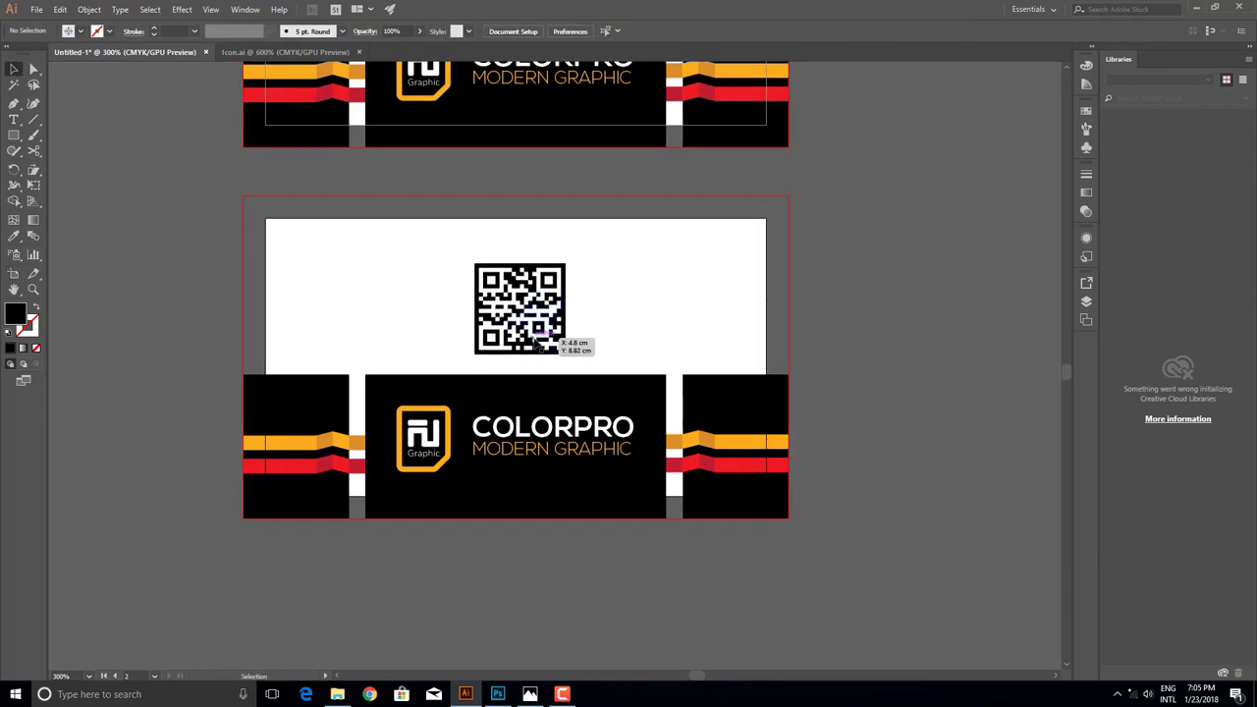
click(555, 342)
key(Delete)
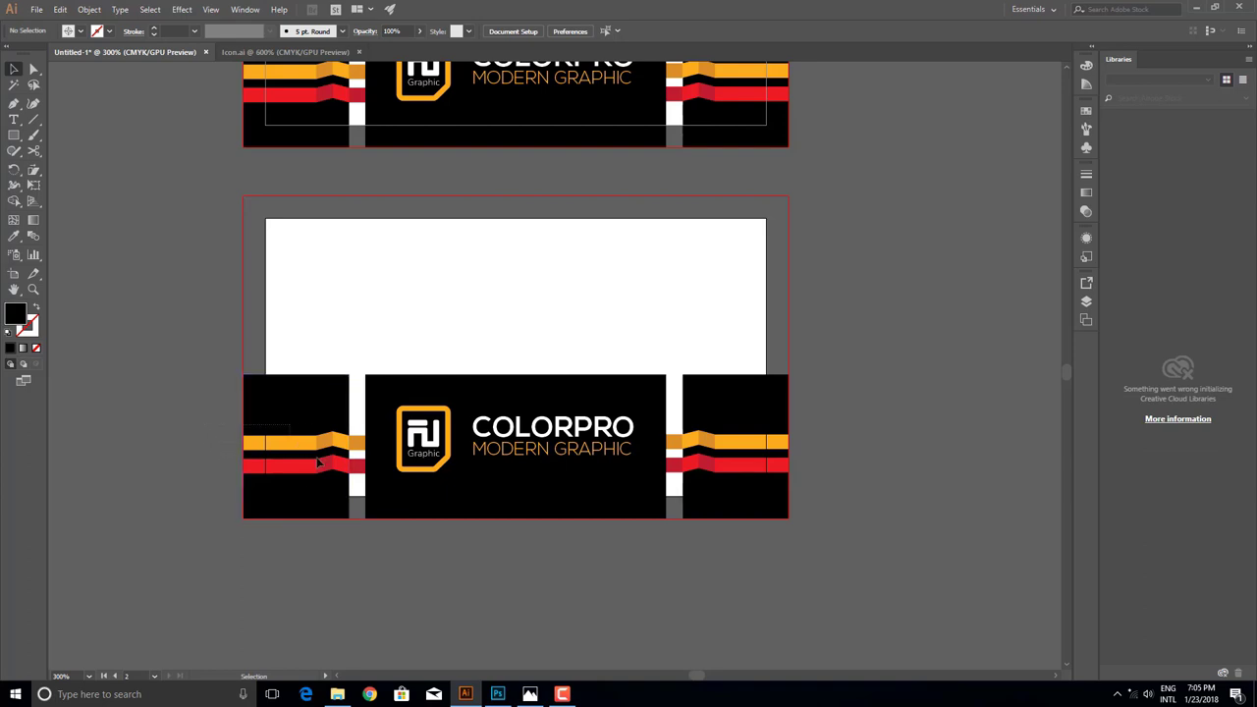
Move the left black panel and stripes up to the card's top-left corner.
click(317, 462)
shift+click(317, 398)
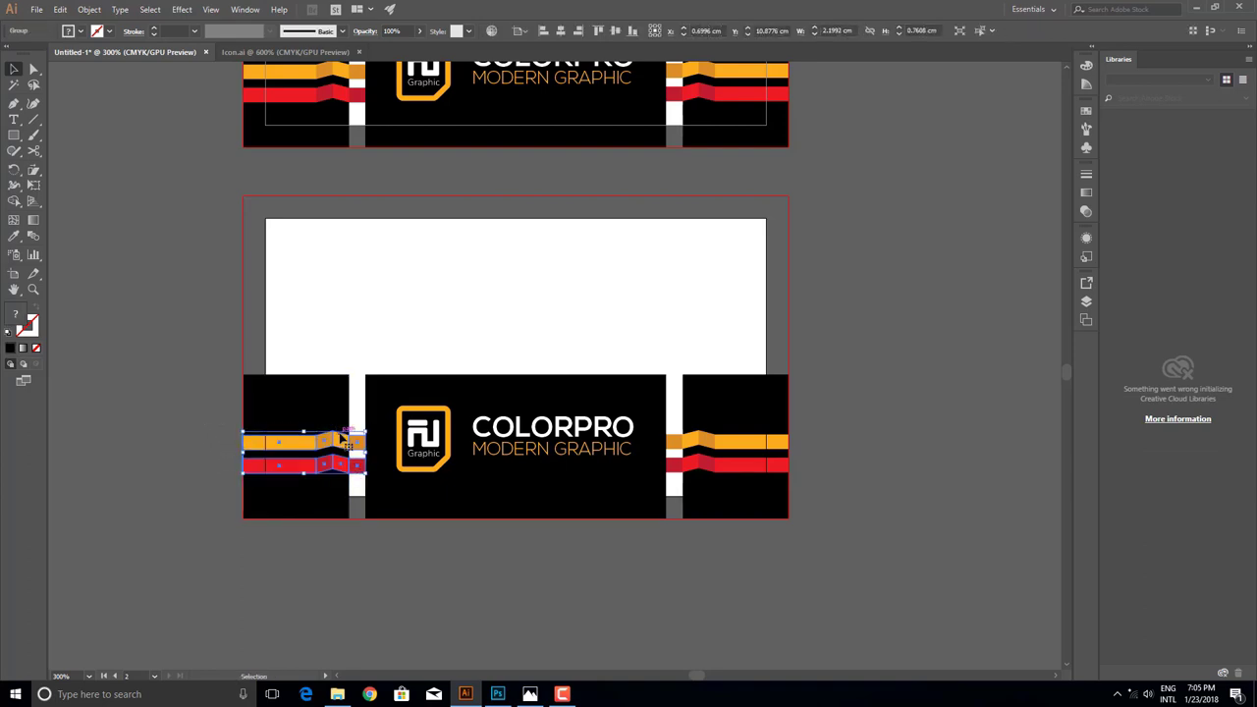
shift+click(329, 417)
drag(329, 398, 292, 215)
click(393, 350)
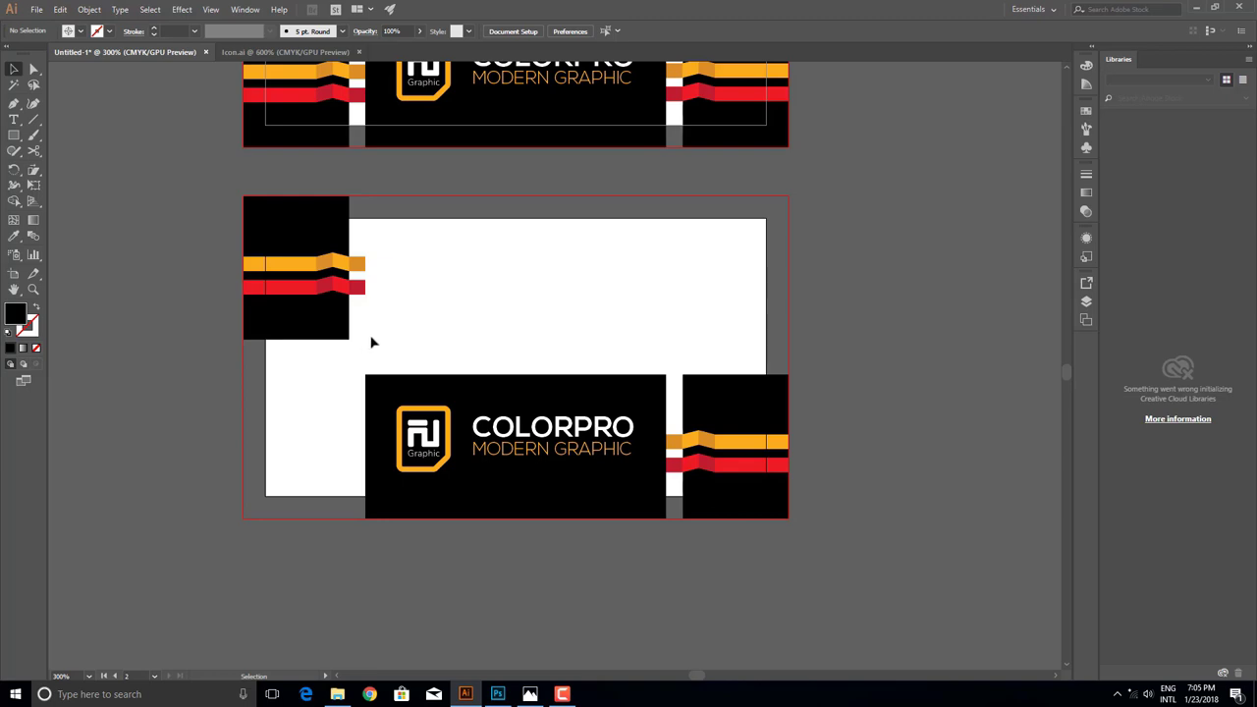
Ungroup the stripes and regroup the red and orange ribbons as separate groups.
alt+scroll(312, 301, up, 2)
click(284, 233)
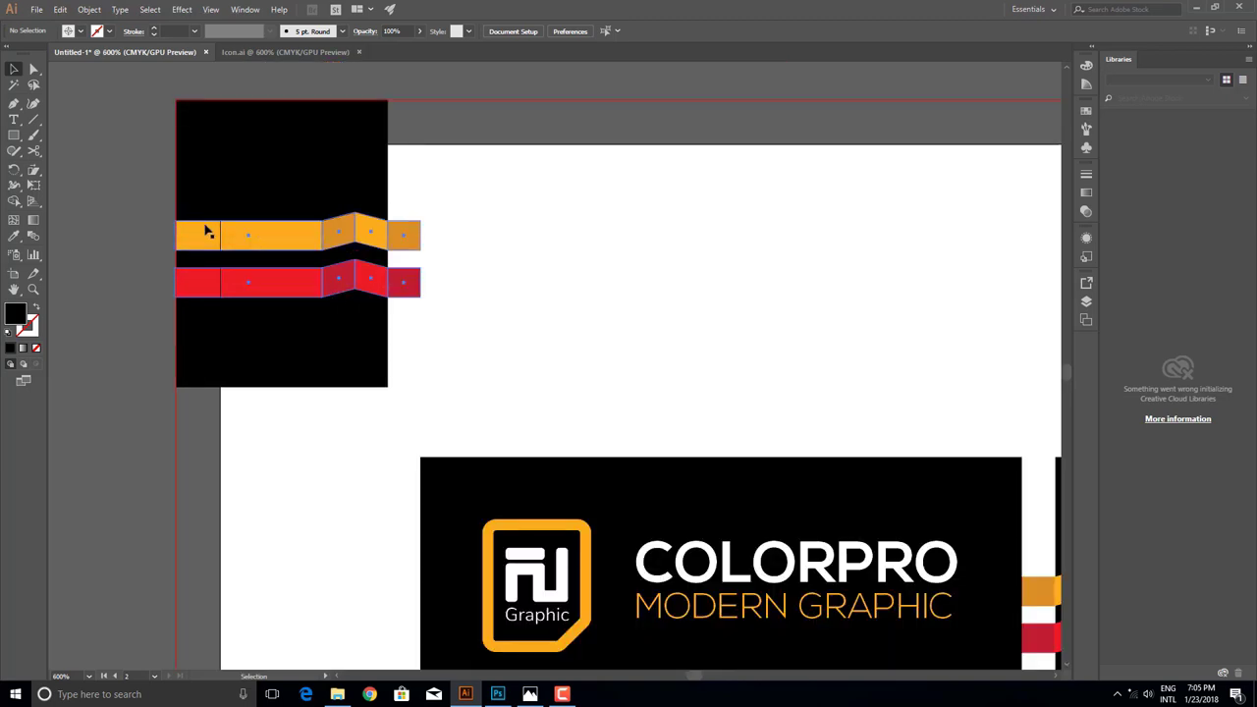
right_click(368, 283)
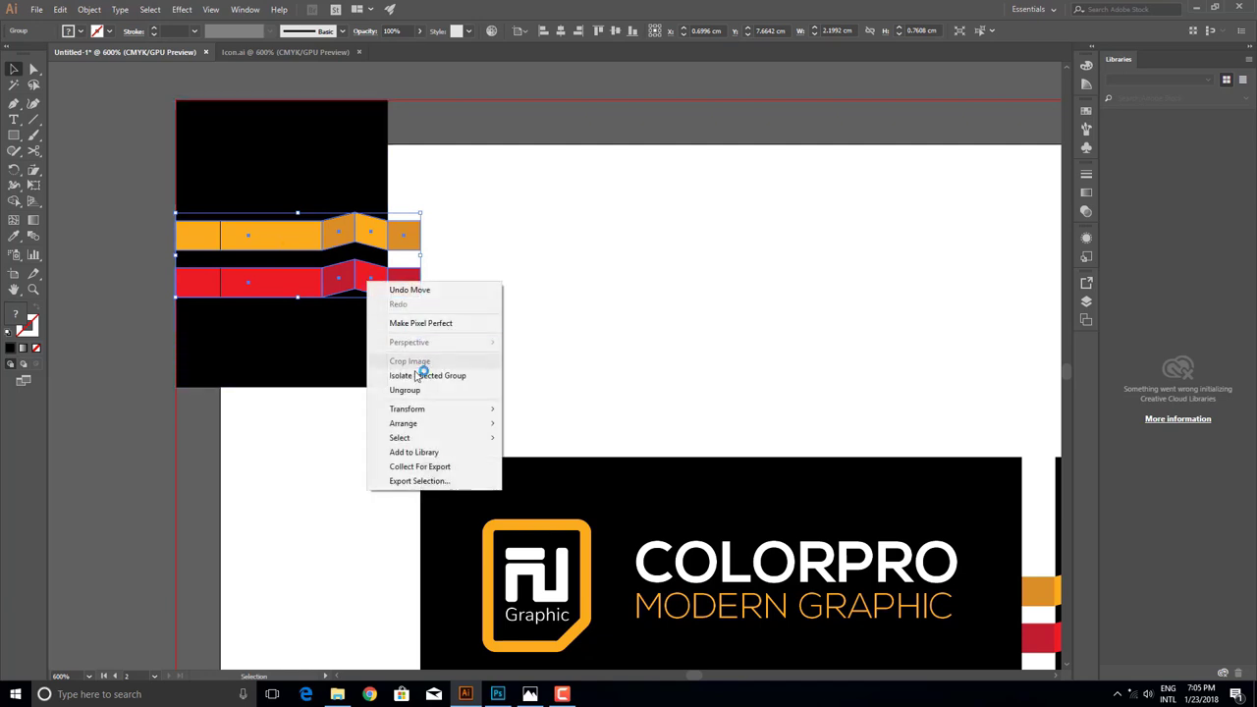
click(422, 388)
click(488, 320)
click(398, 283)
shift+click(332, 283)
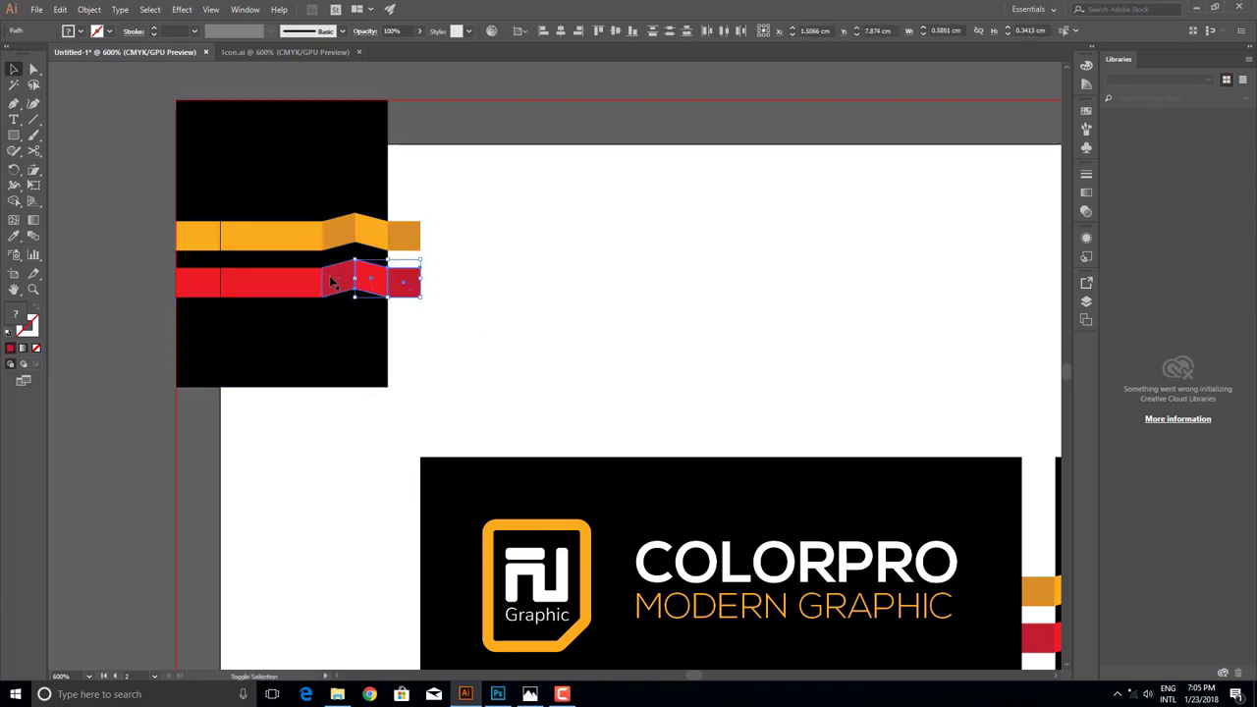
click(88, 10)
click(103, 59)
click(371, 233)
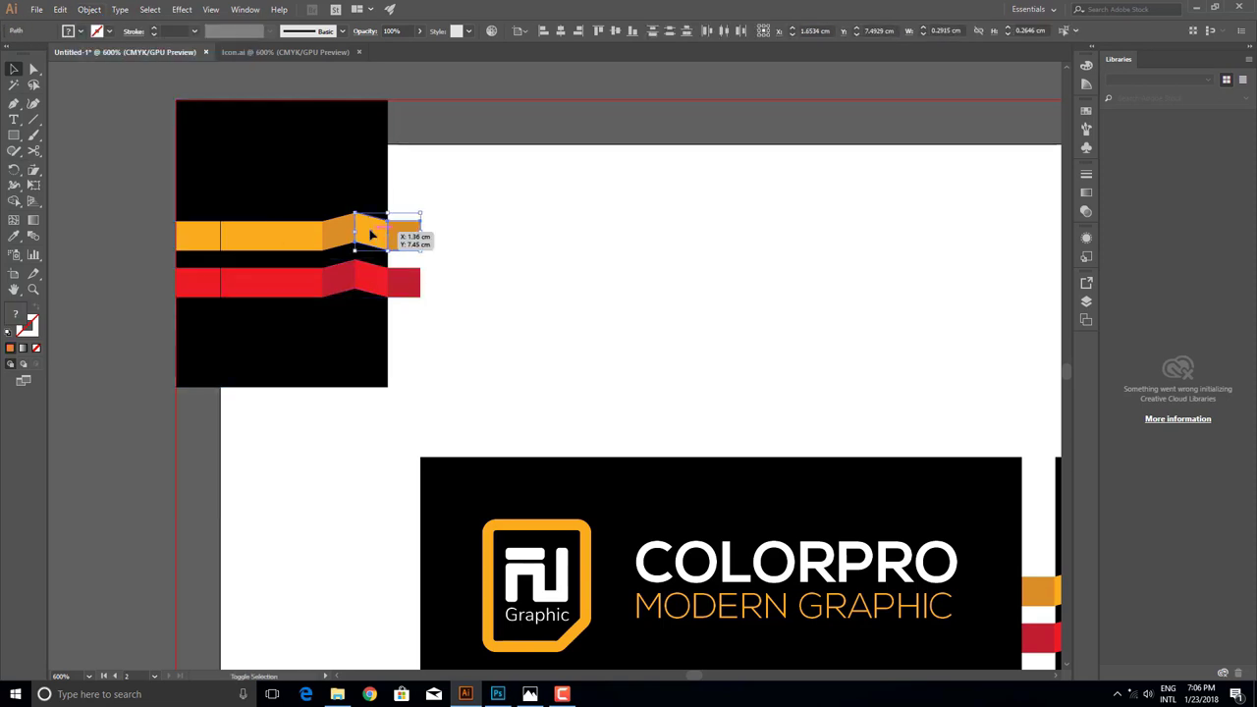
click(88, 9)
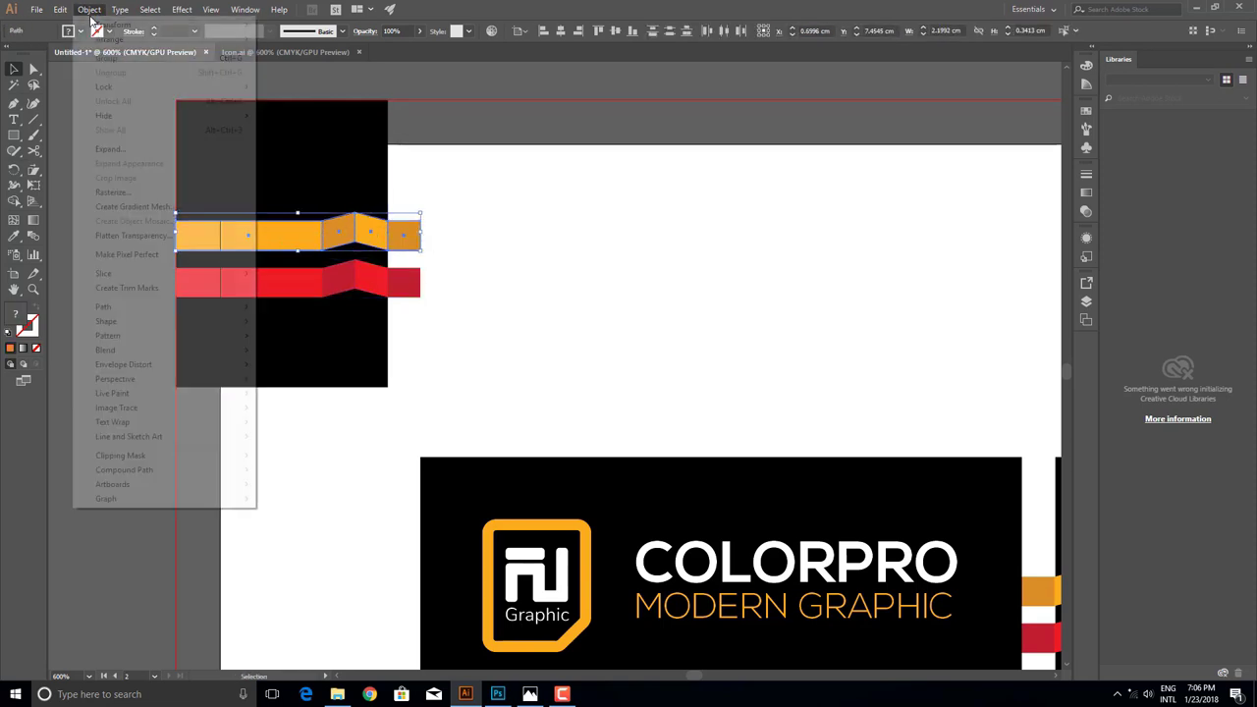
click(98, 56)
Add two red ribbon copies below and distribute all four ribbons evenly by vertical centre.
drag(383, 279, 381, 408)
key(ctrl+d)
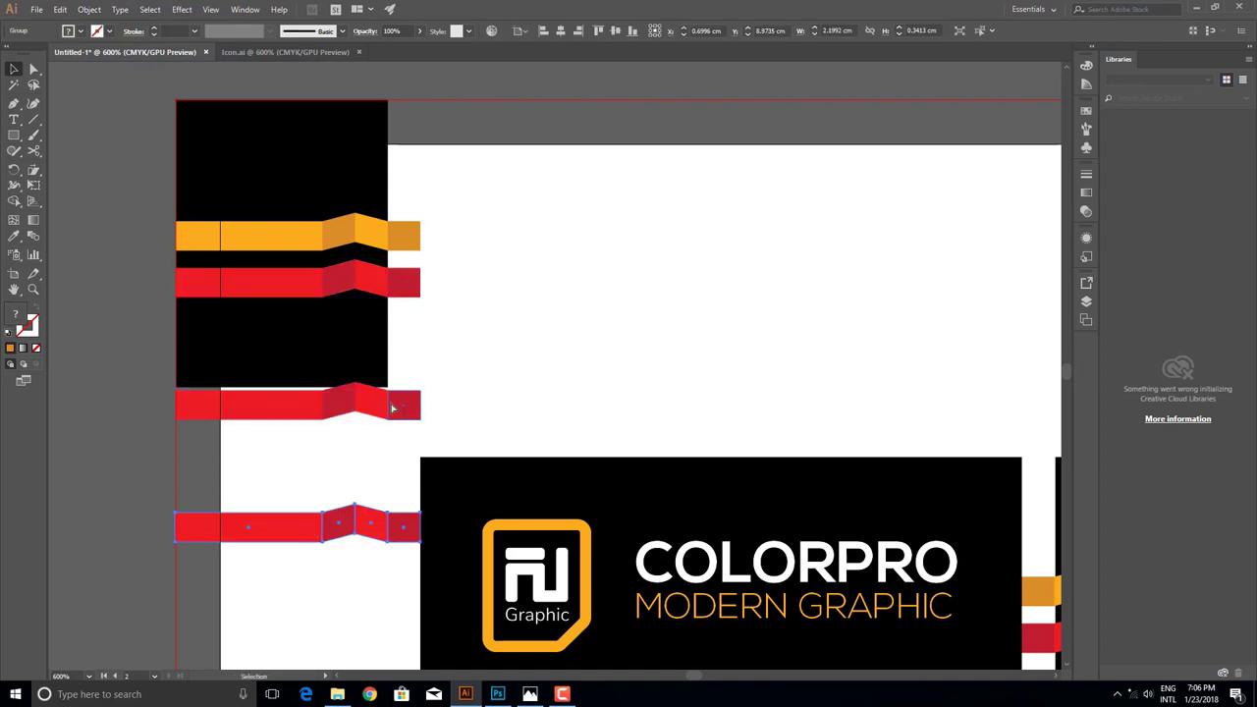
click(408, 400)
shift+click(398, 520)
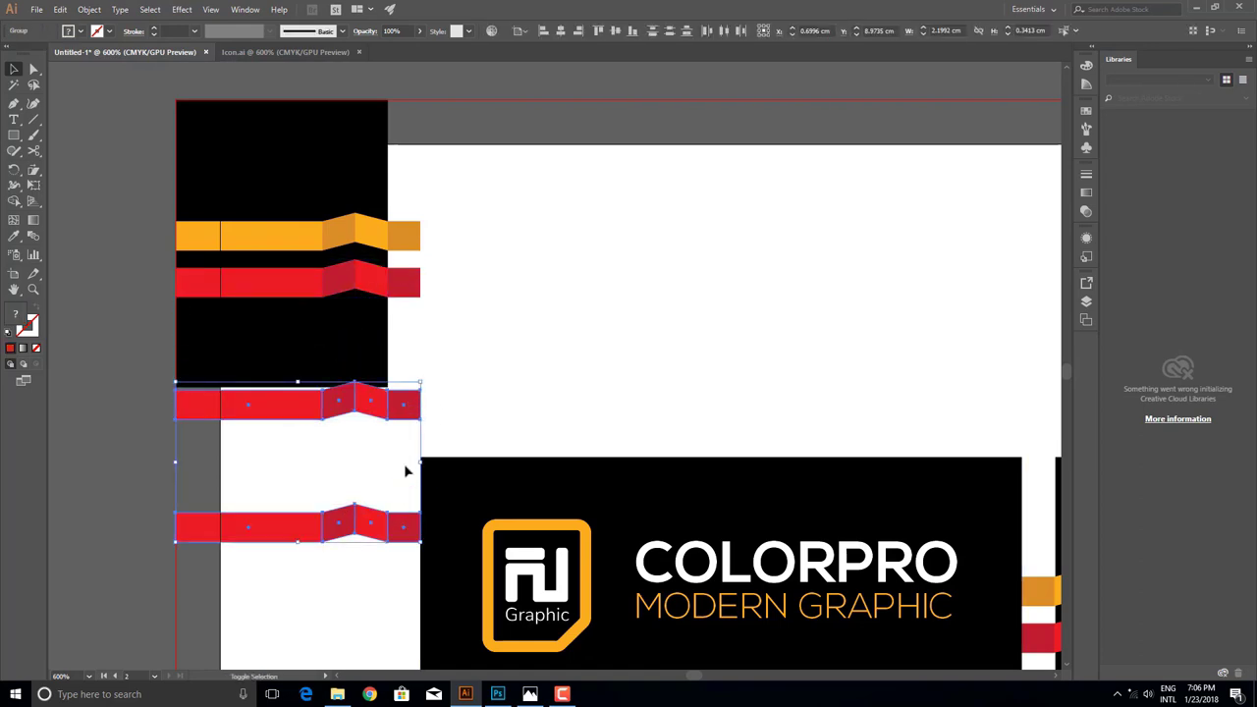
shift+click(403, 287)
shift+click(405, 238)
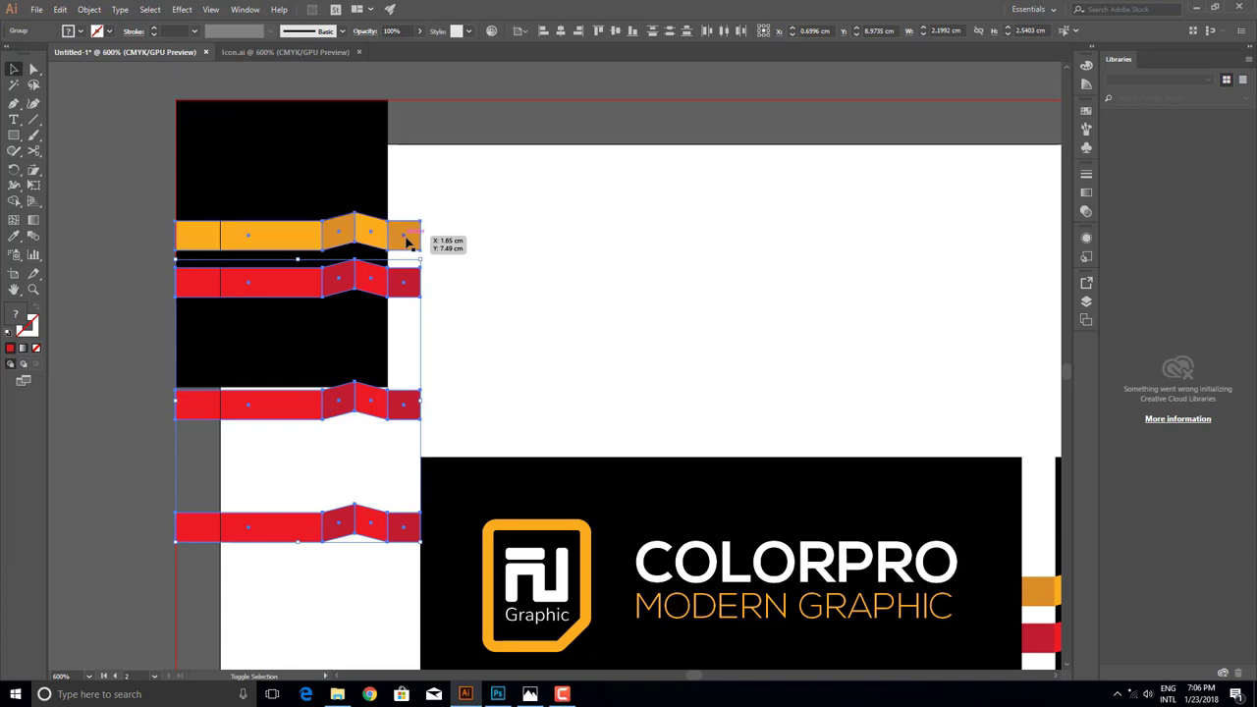
click(521, 31)
click(574, 47)
click(668, 31)
click(623, 261)
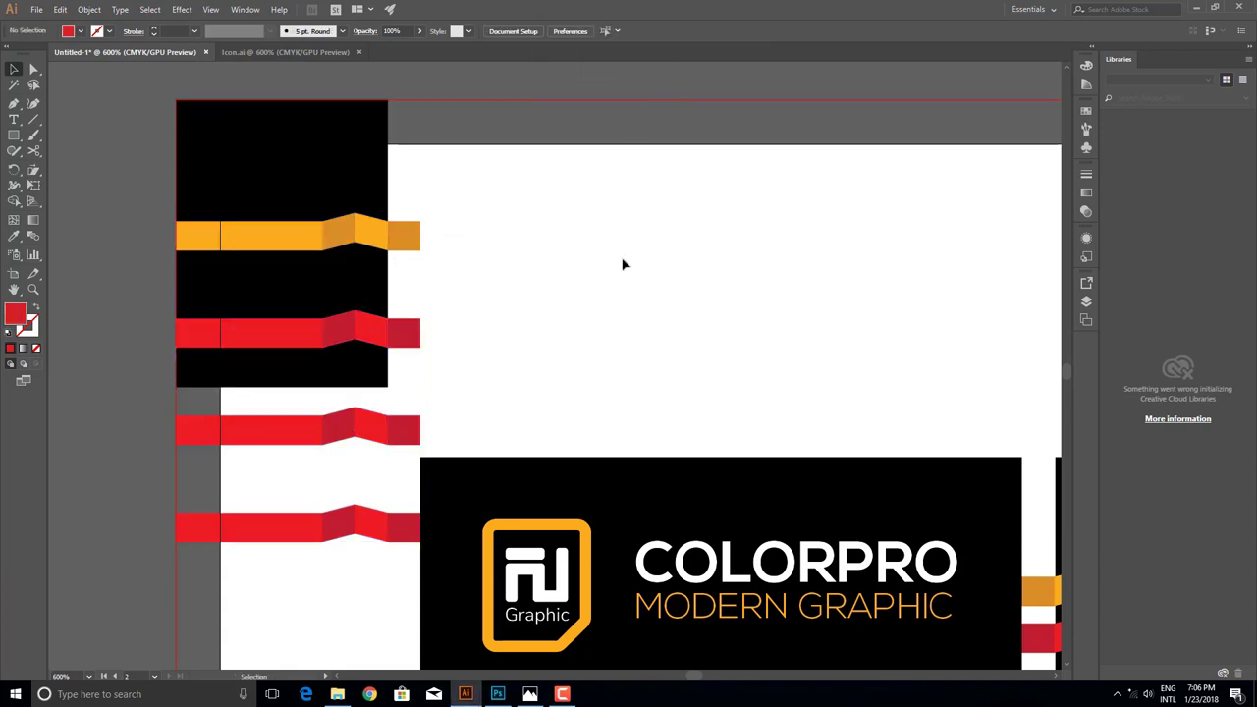
key(ctrl+minus)
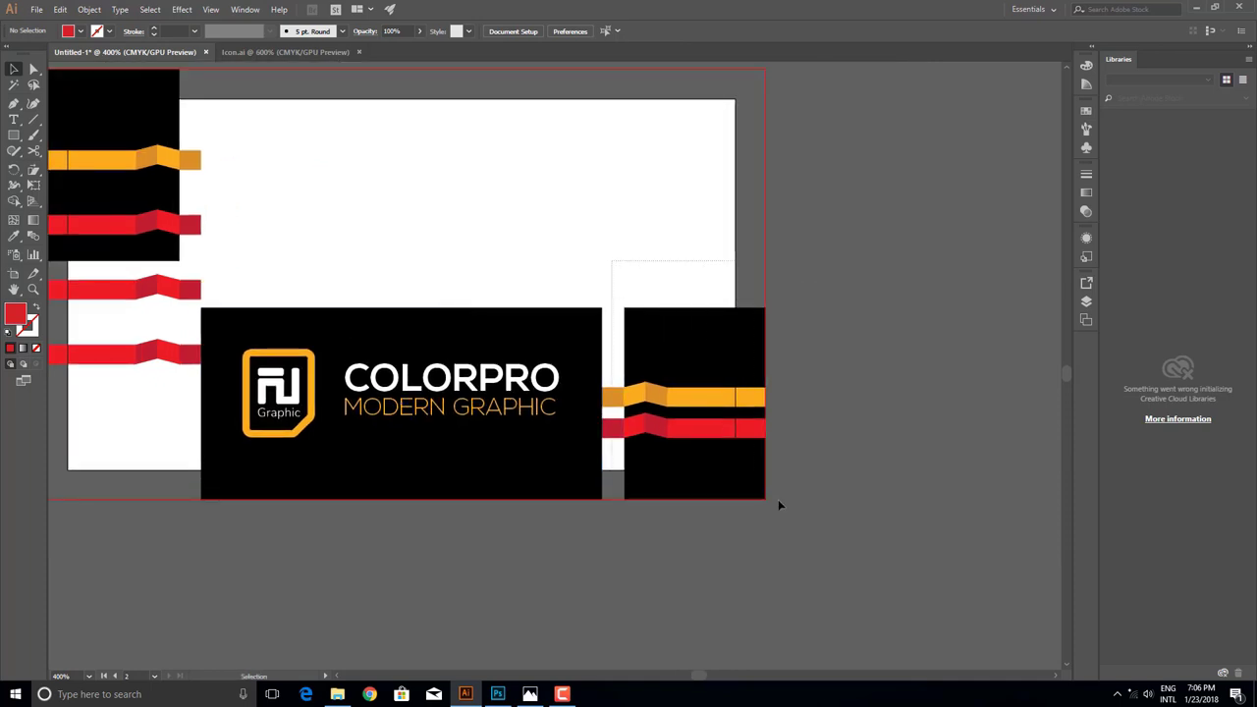
Delete the right striped panel and reshape the black card into a tall band at the right.
click(762, 496)
key(Delete)
click(473, 319)
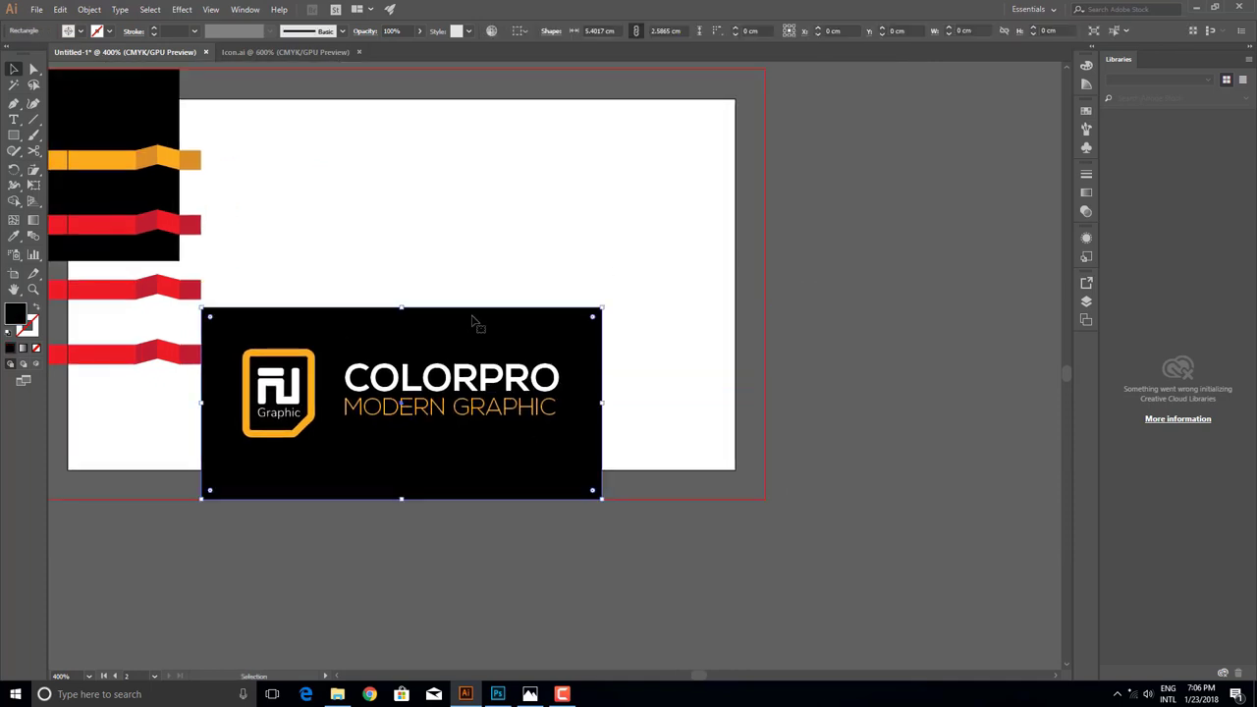
drag(472, 319, 630, 334)
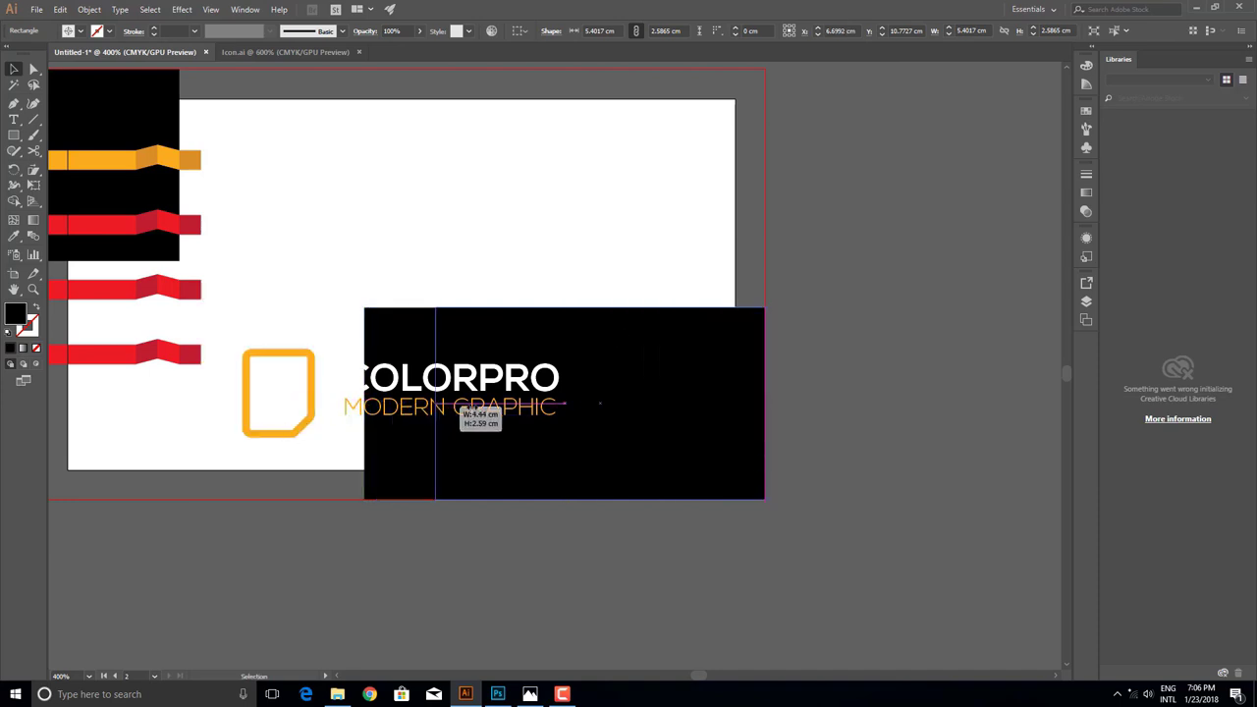
drag(435, 402, 603, 403)
mouse_move(682, 307)
mouse_down()
mouse_move(652, 181)
mouse_move(652, 195)
mouse_up()
click(773, 437)
Widen the black band slightly to the left.
drag(672, 442, 706, 408)
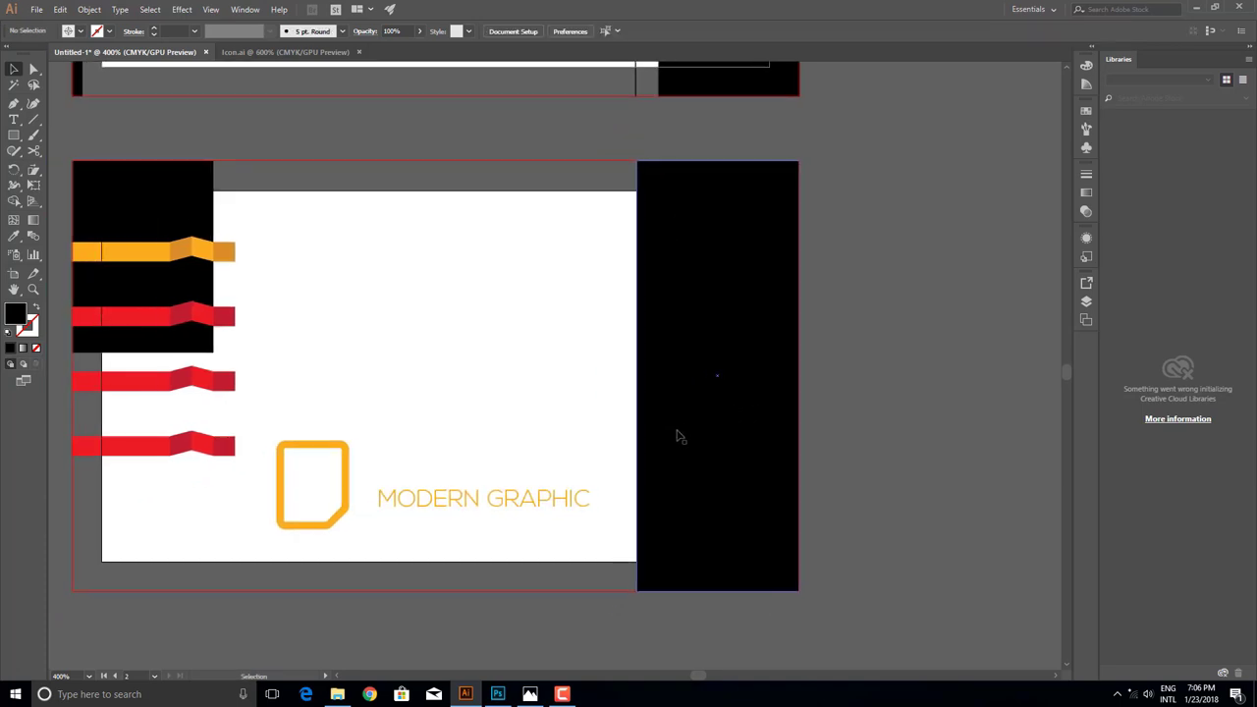
click(663, 437)
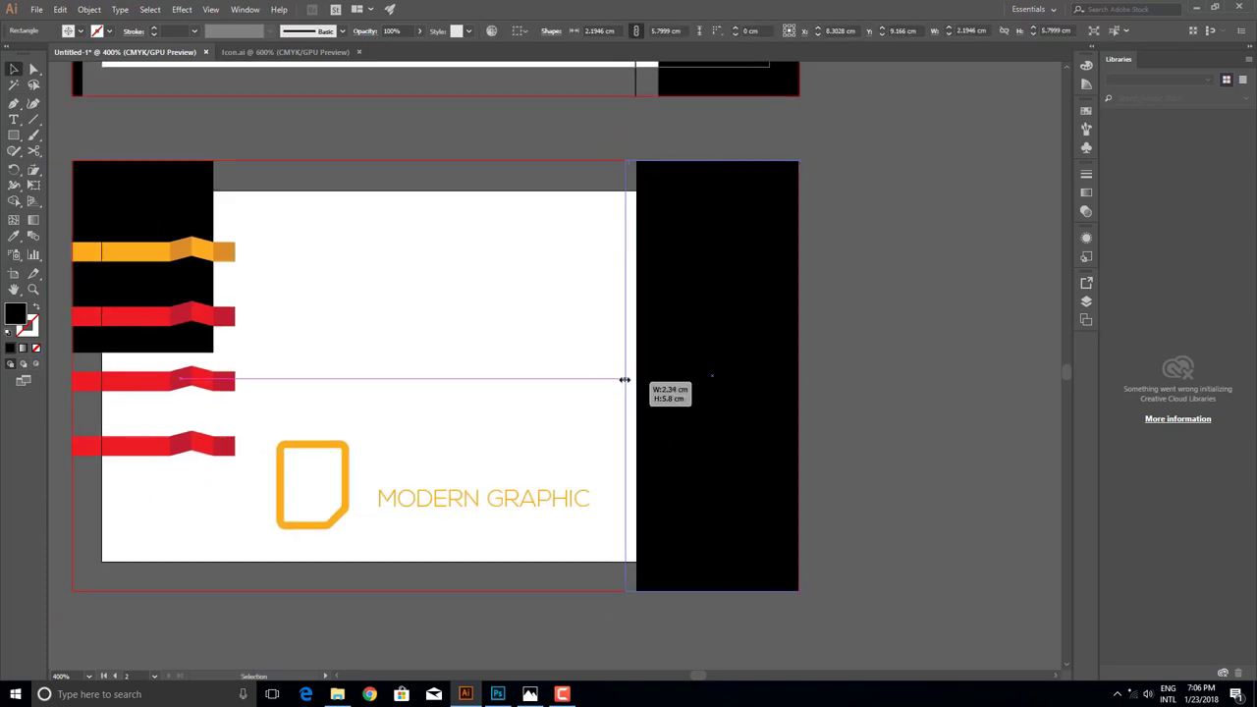
drag(636, 376, 623, 377)
click(314, 432)
Rotate the logo group 90° and move it onto the black band.
right_click(355, 463)
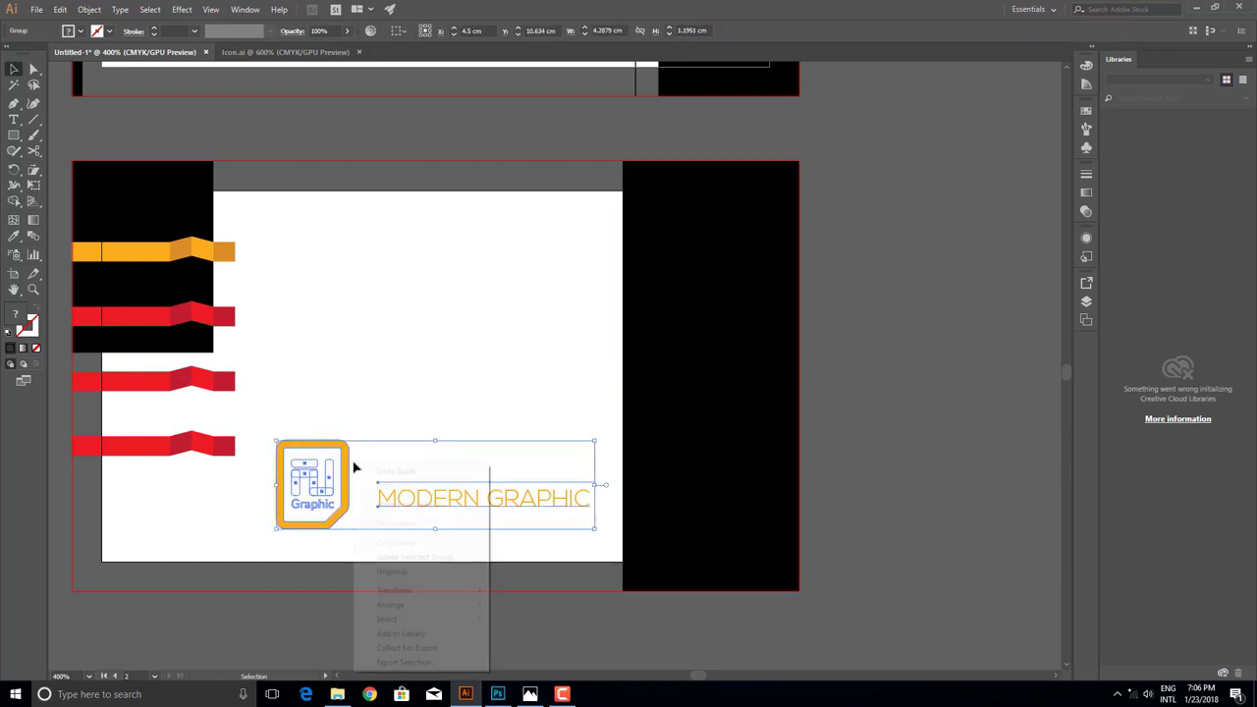
click(522, 509)
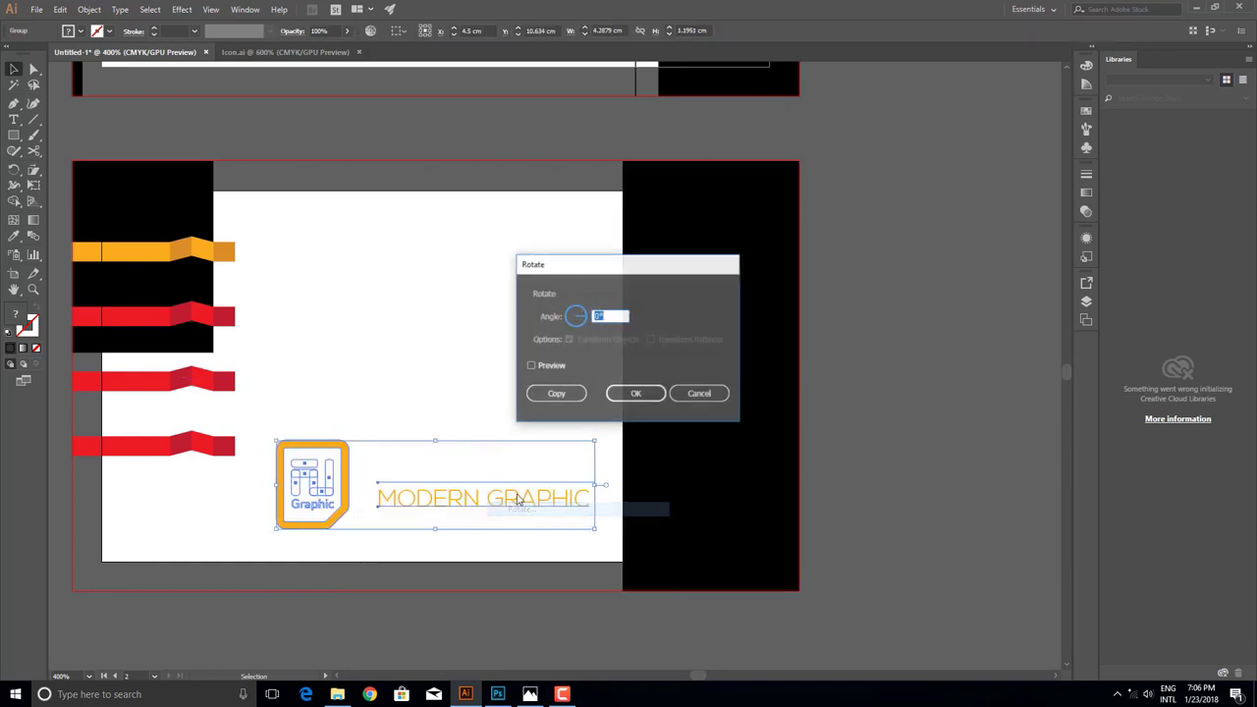
text(90)
key(Return)
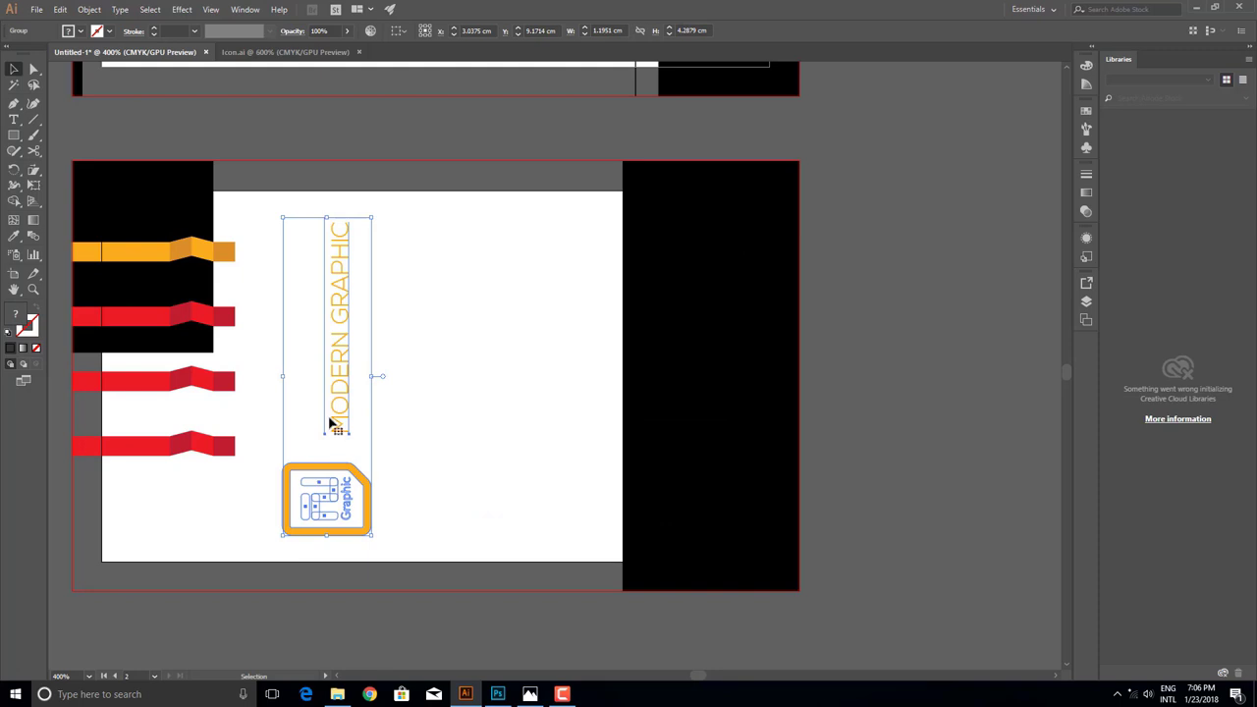
drag(332, 423, 693, 447)
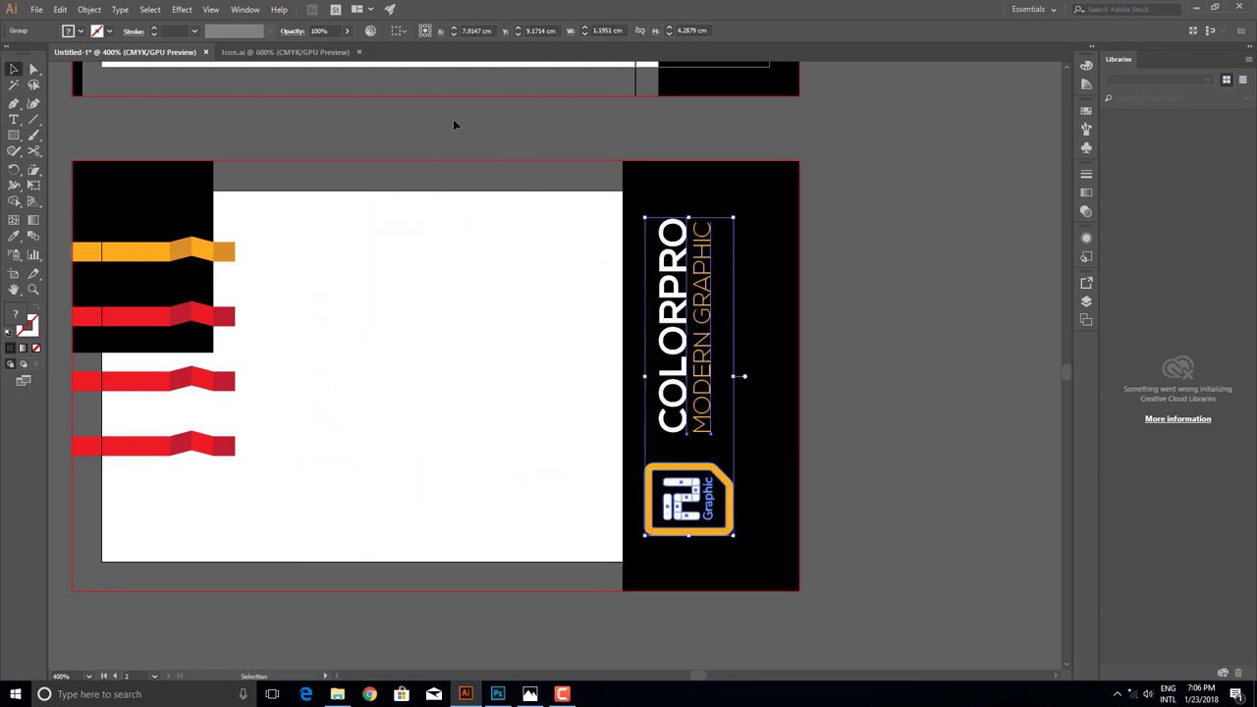
Centre the logo group vertically and scale it slightly smaller.
click(397, 30)
click(408, 76)
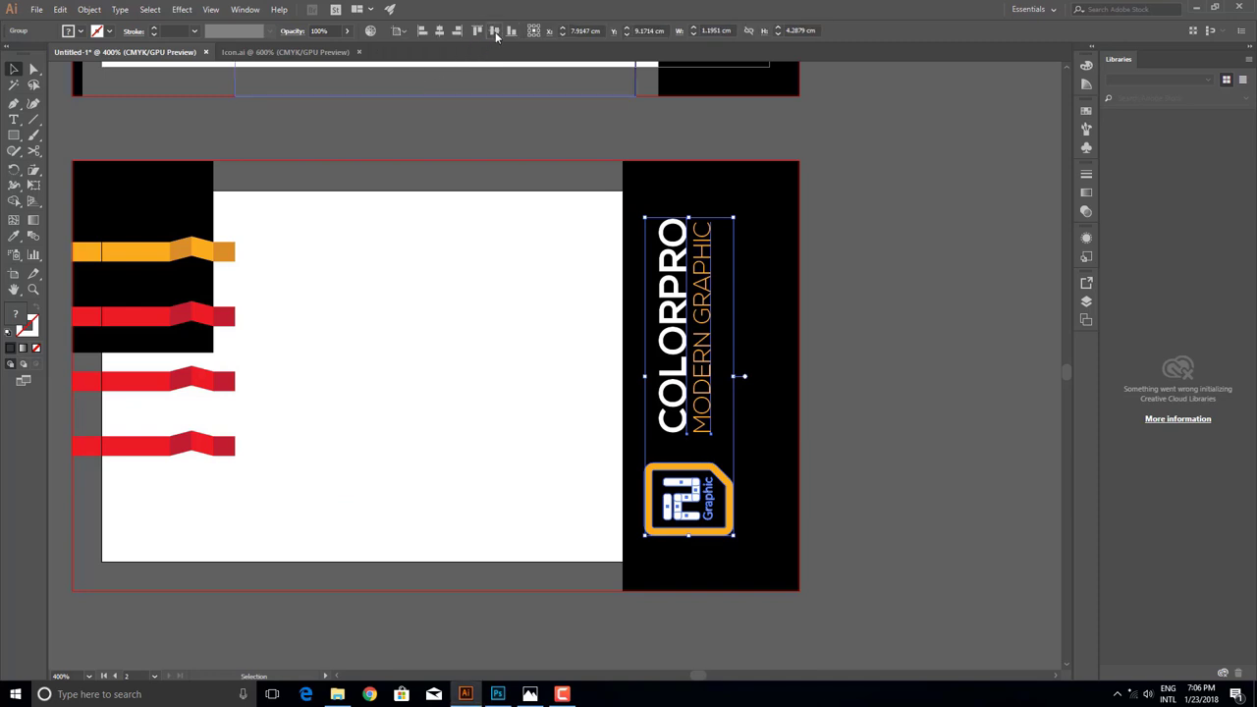
click(494, 31)
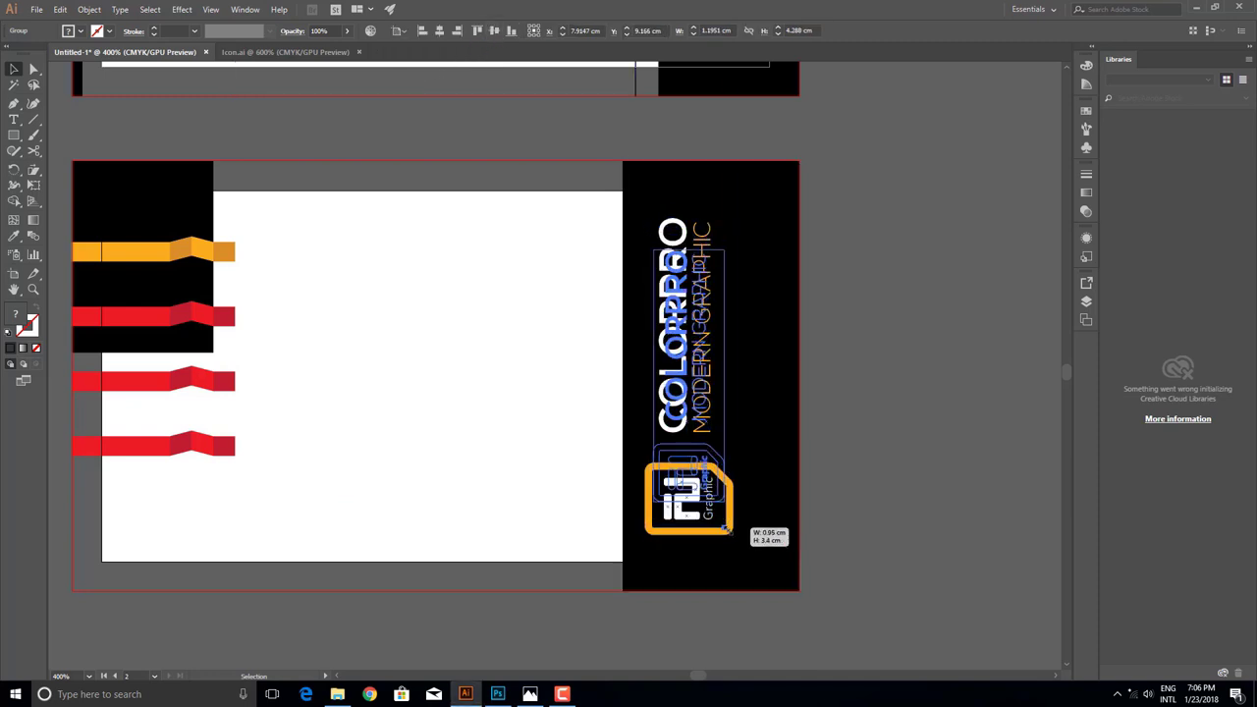
drag(739, 536, 724, 502)
click(893, 393)
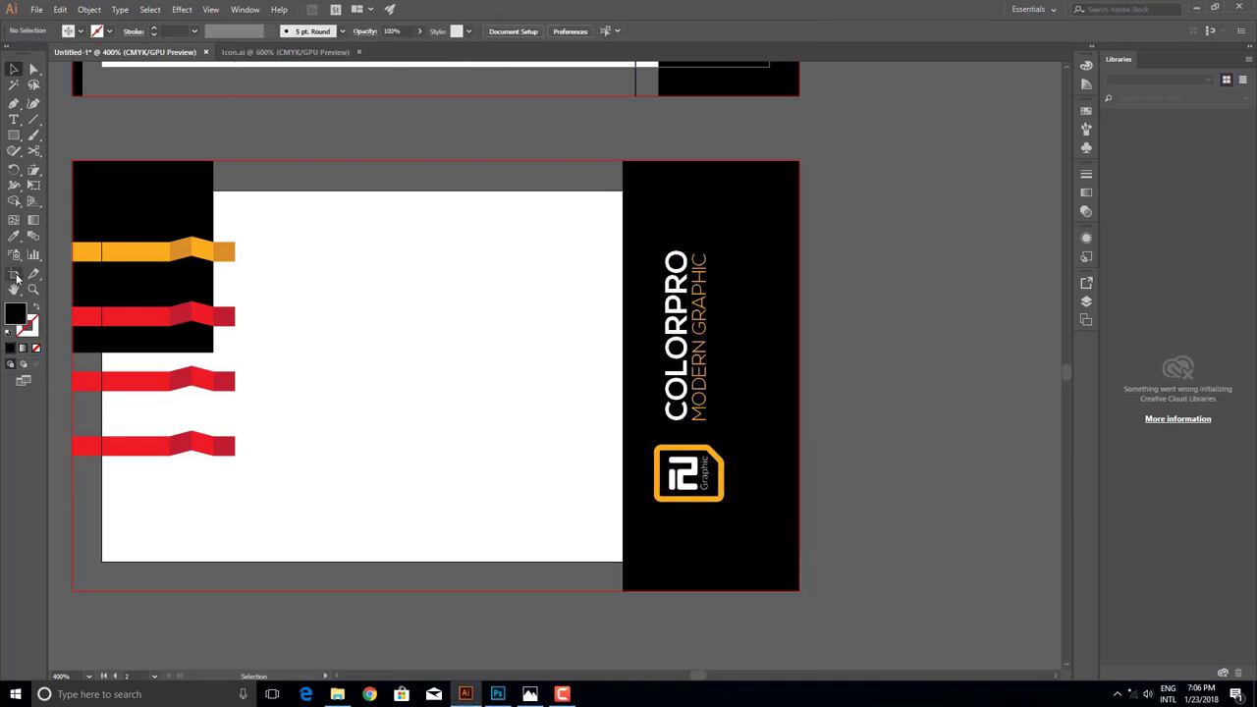
click(15, 275)
Stretch the left black panel down to the card's bottom edge.
click(14, 69)
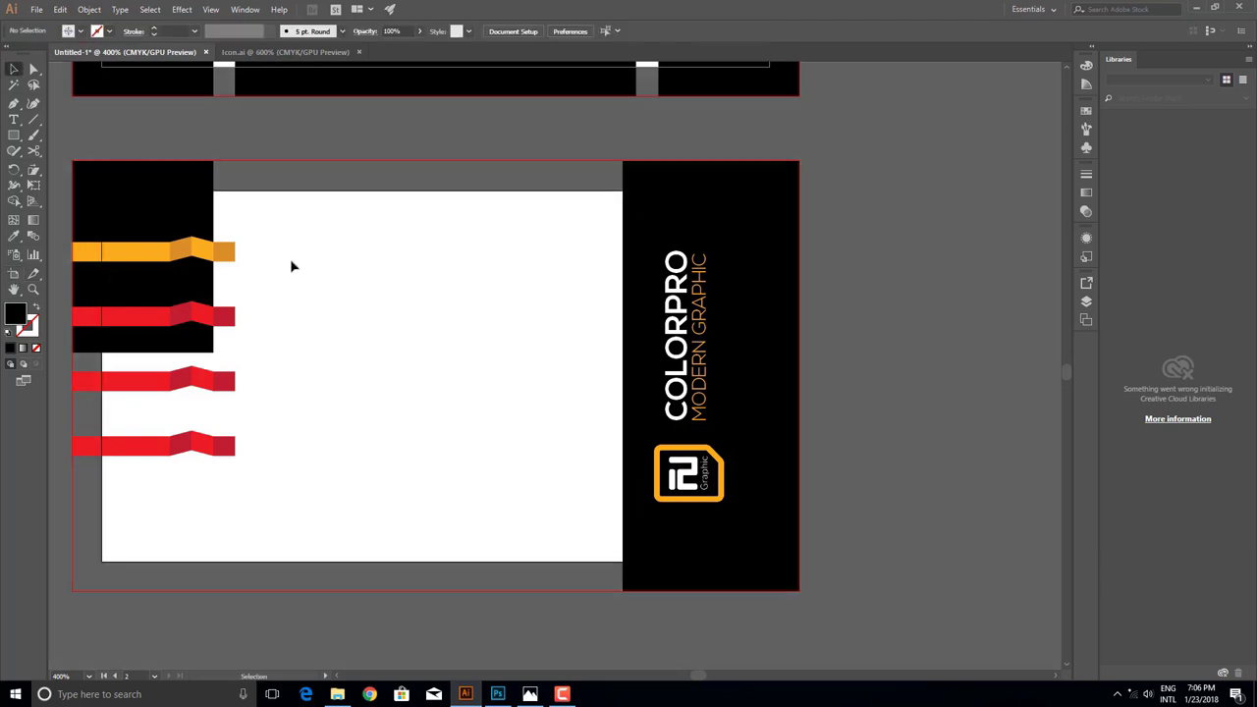
click(678, 393)
click(331, 367)
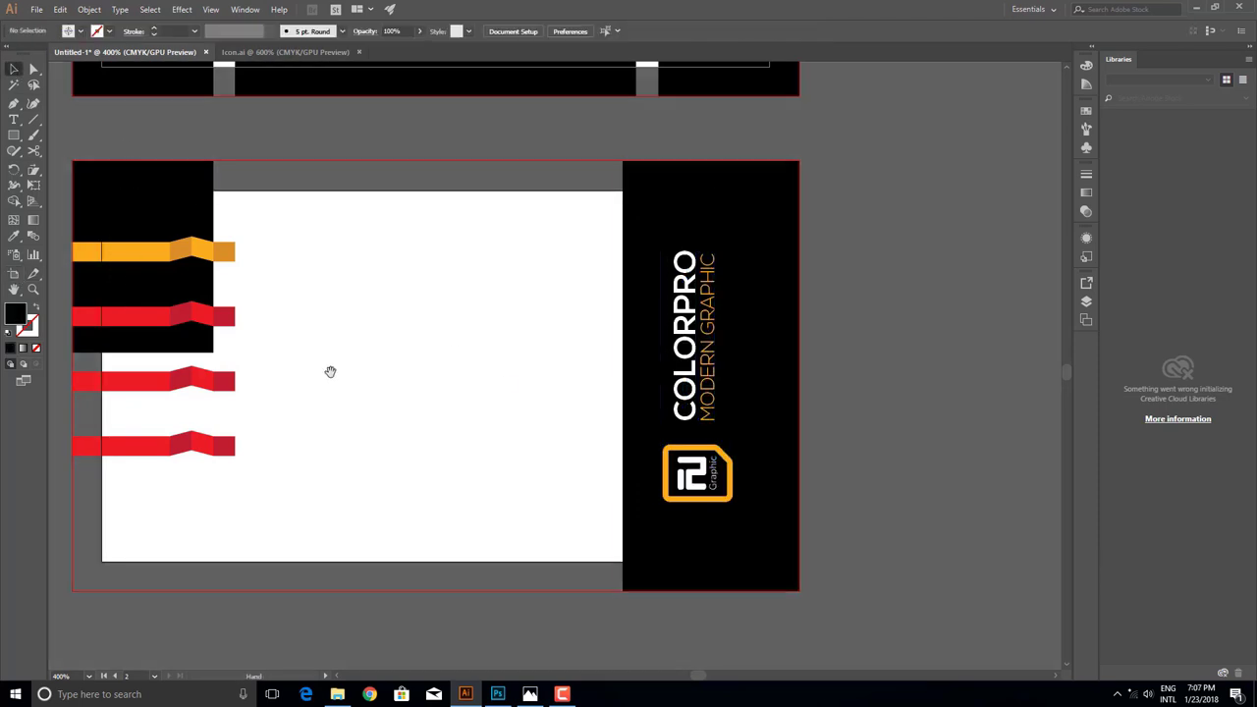
drag(163, 198, 291, 169)
click(290, 170)
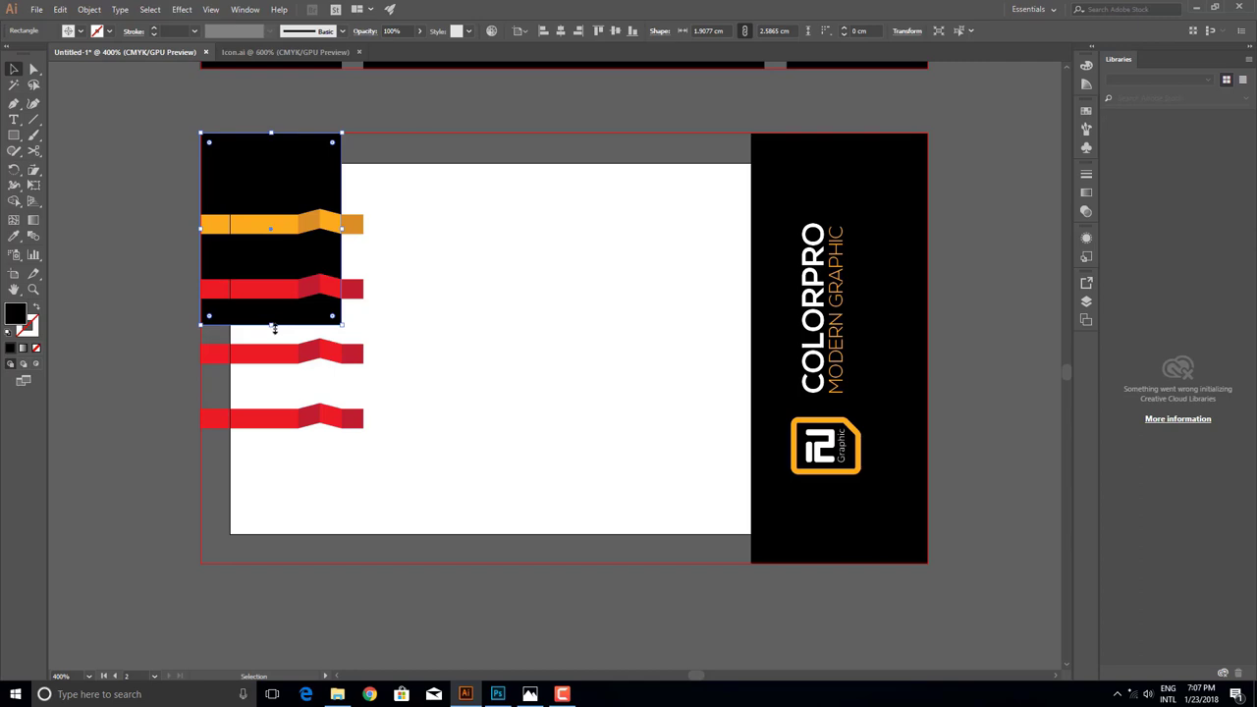
drag(273, 326, 272, 563)
click(277, 568)
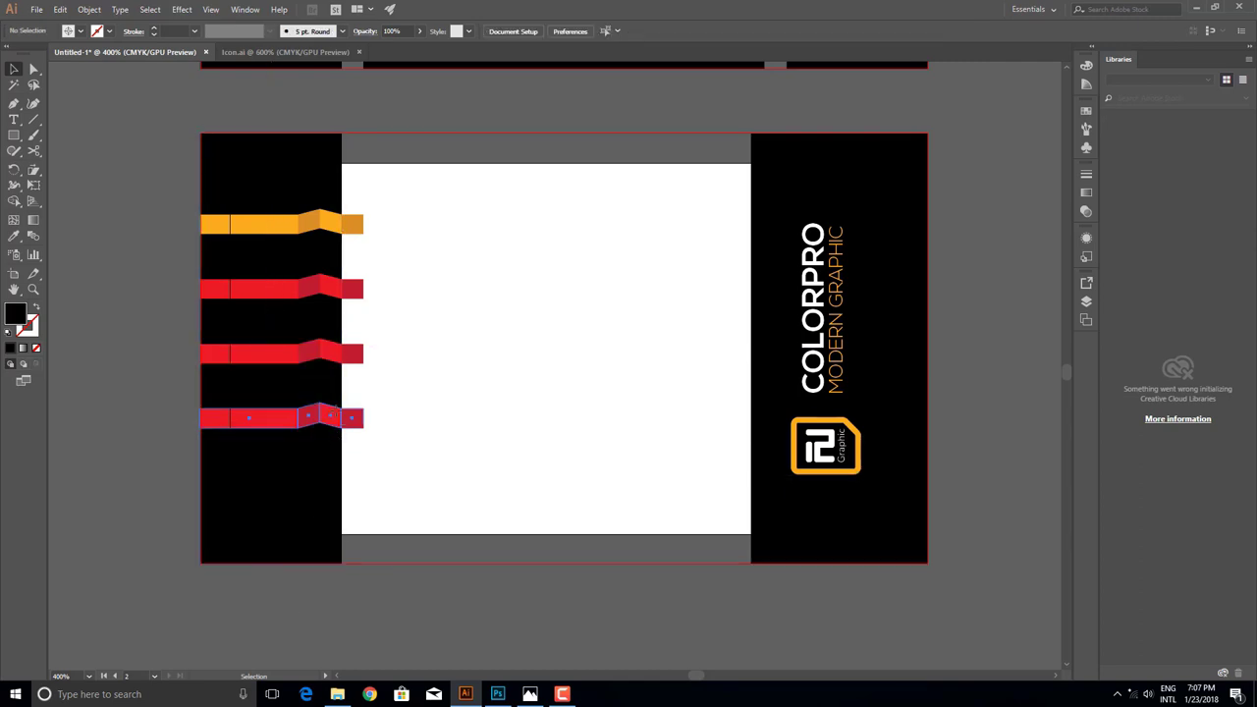
Group the orange and three red ribbons, centre them vertically on the card, then ungroup.
click(325, 417)
shift+click(334, 352)
shift+click(324, 383)
shift+click(329, 287)
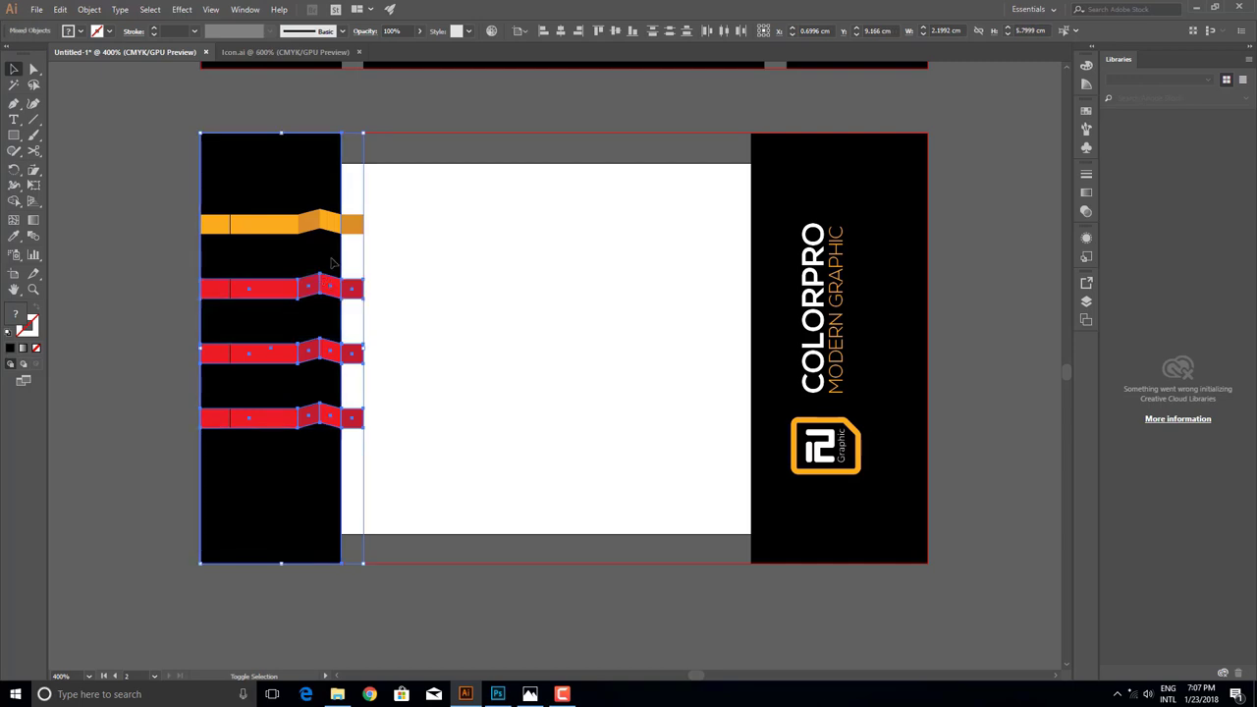
shift+click(332, 260)
shift+click(314, 223)
click(89, 9)
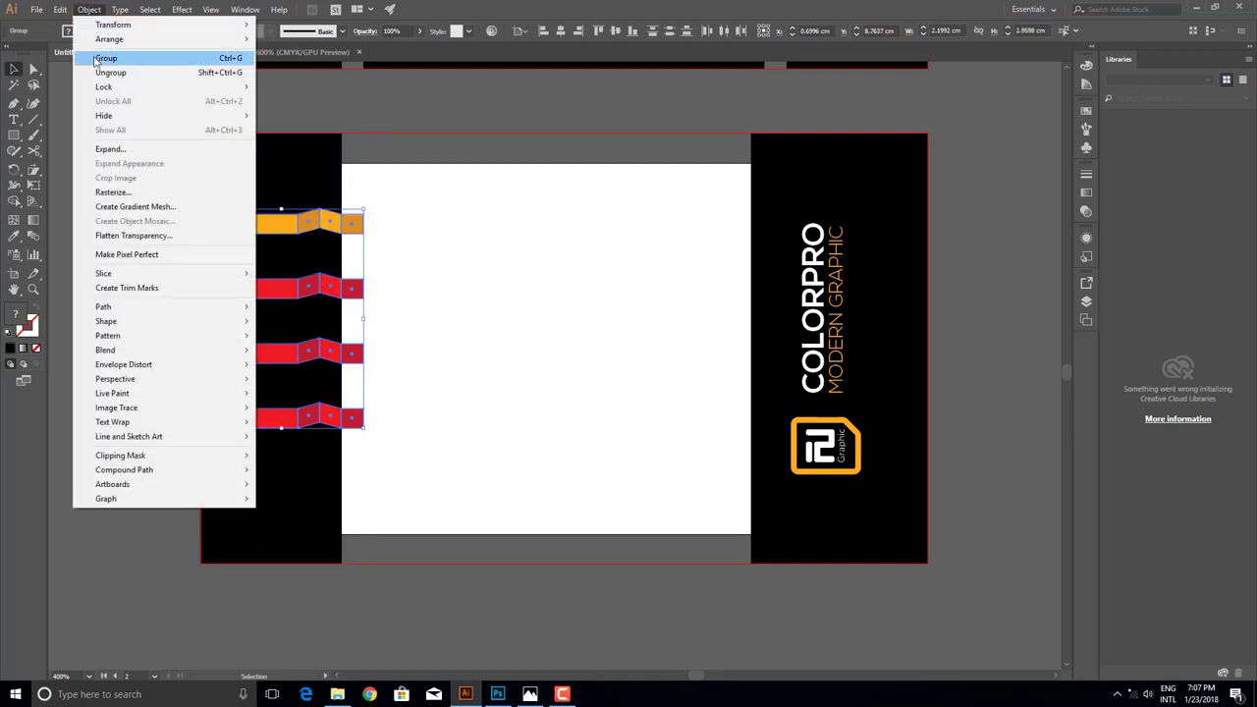
click(103, 58)
click(611, 32)
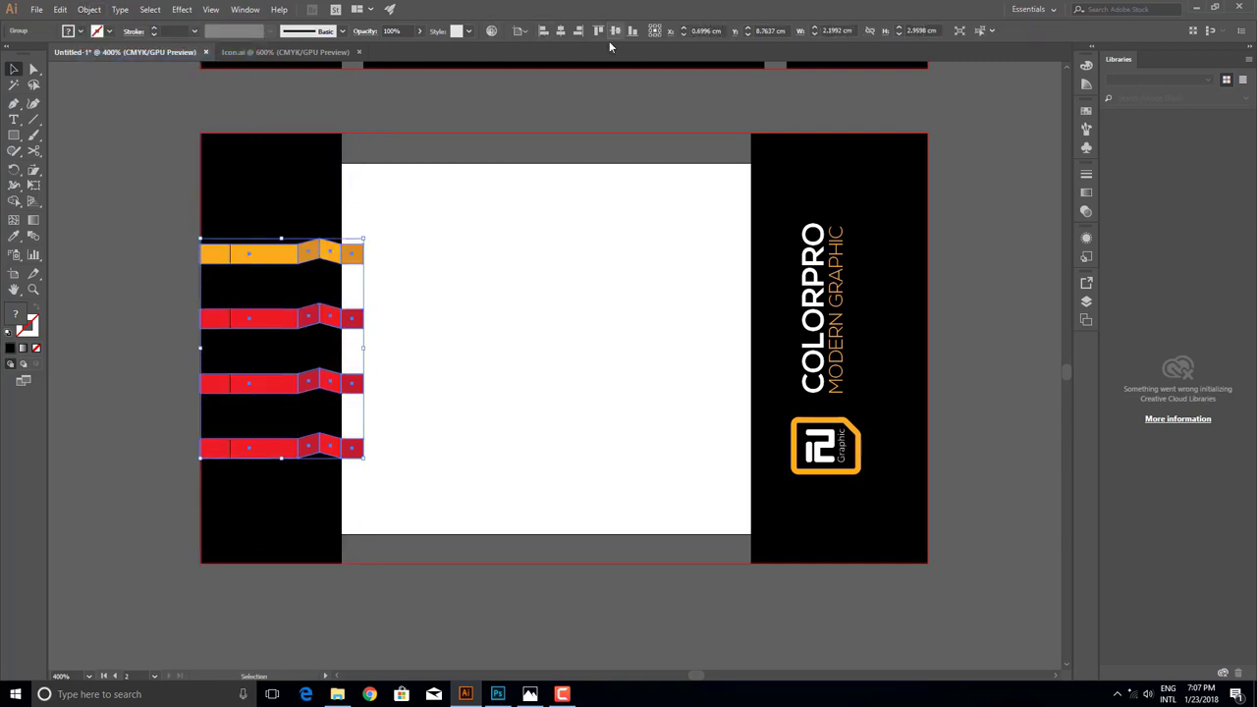
right_click(350, 257)
click(401, 362)
click(466, 437)
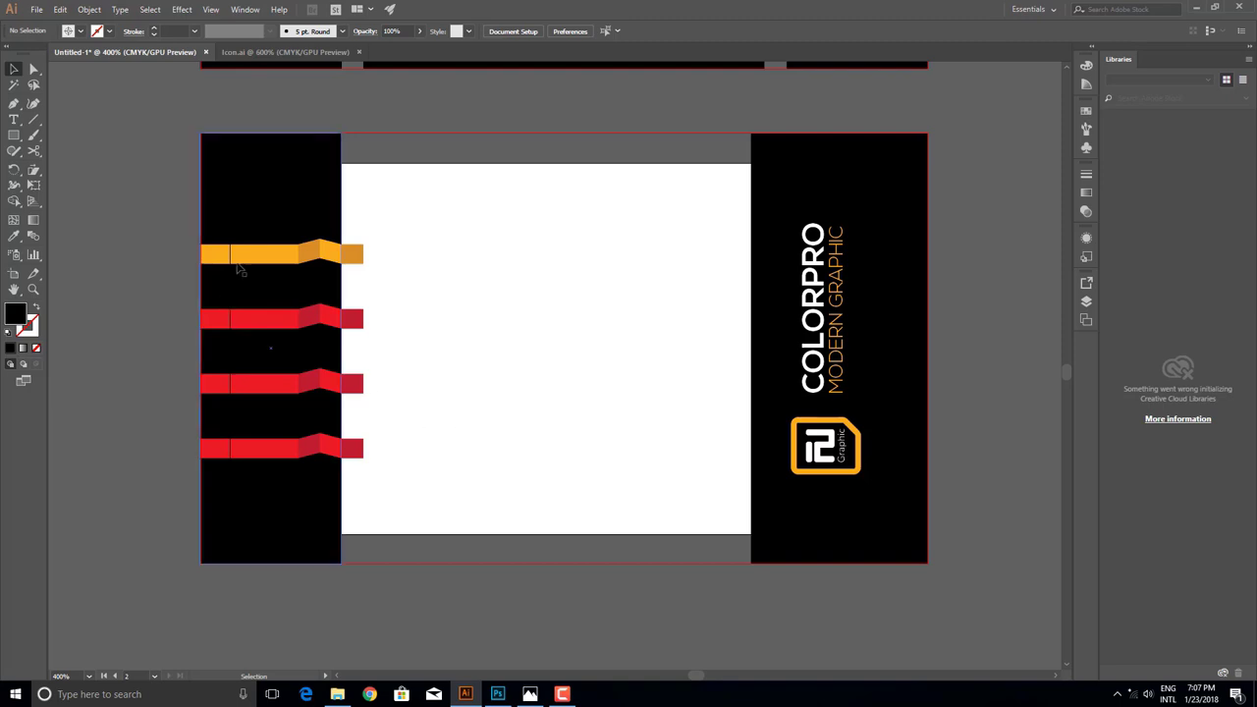
Copy the person, phone, mail and house icon column from Icon.ai into the card document.
click(285, 52)
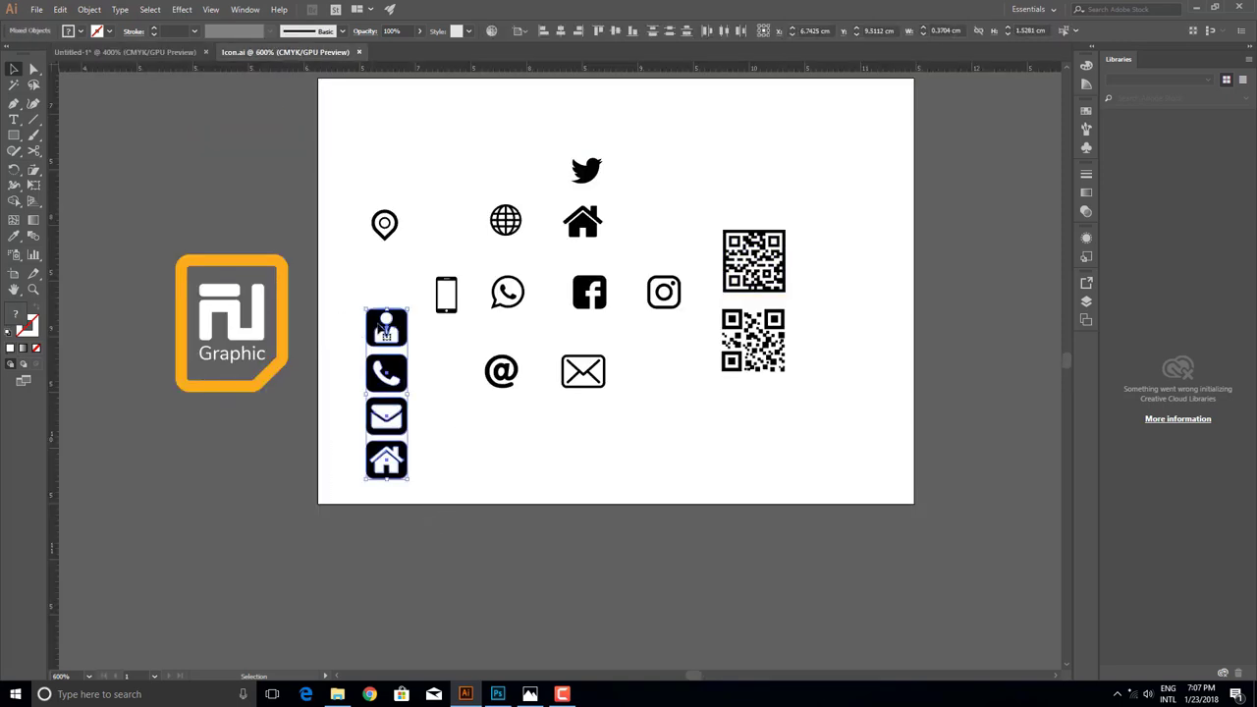
mouse_move(386, 327)
mouse_down()
mouse_move(377, 291)
mouse_move(518, 381)
mouse_up()
scroll(371, 299, up, 3)
scroll(369, 300, down, 1)
click(518, 381)
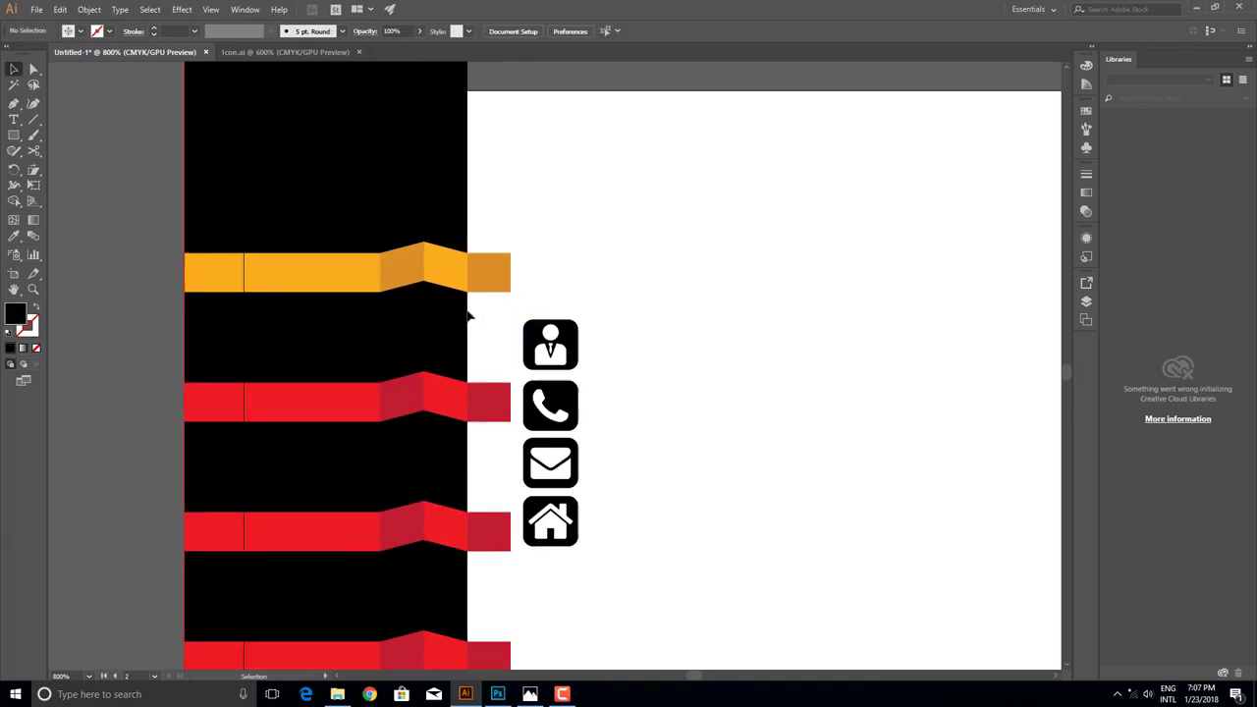
Stretch the orange ribbon group taller and widen its end rectangle to the right.
click(346, 257)
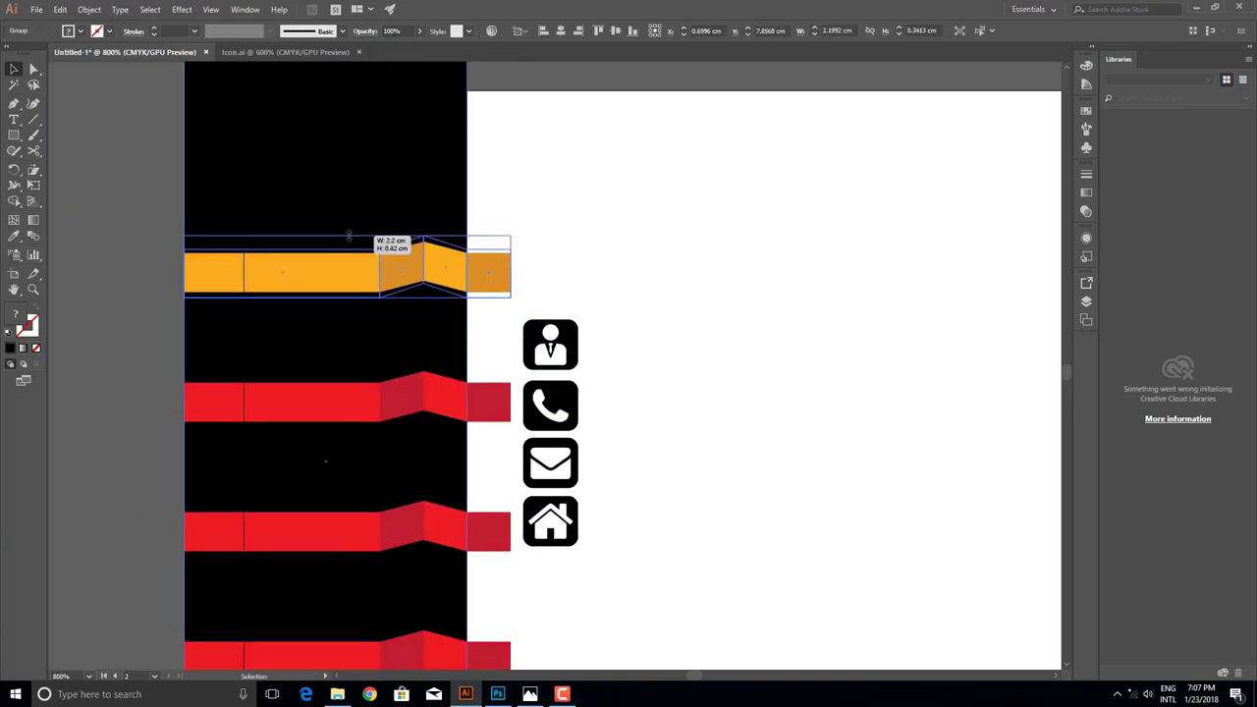
drag(347, 239, 348, 223)
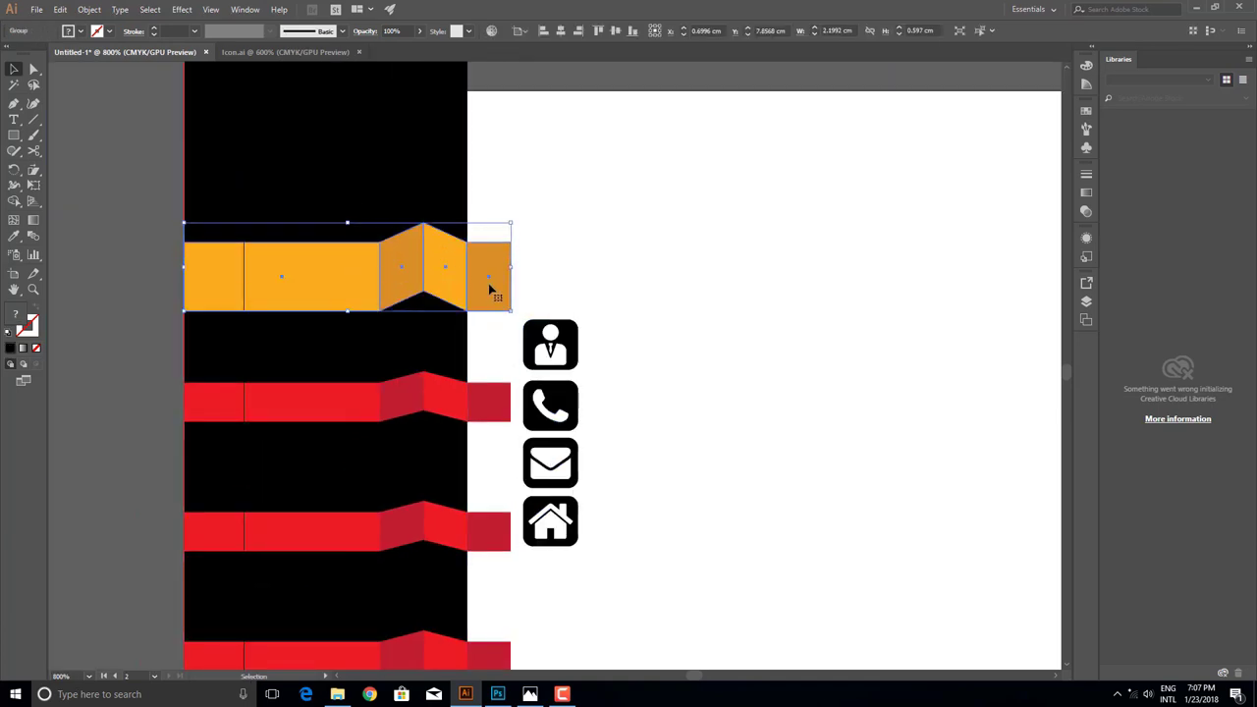
double_click(490, 286)
click(494, 285)
drag(510, 282, 556, 285)
double_click(583, 317)
alt+scroll(578, 316, down, 1)
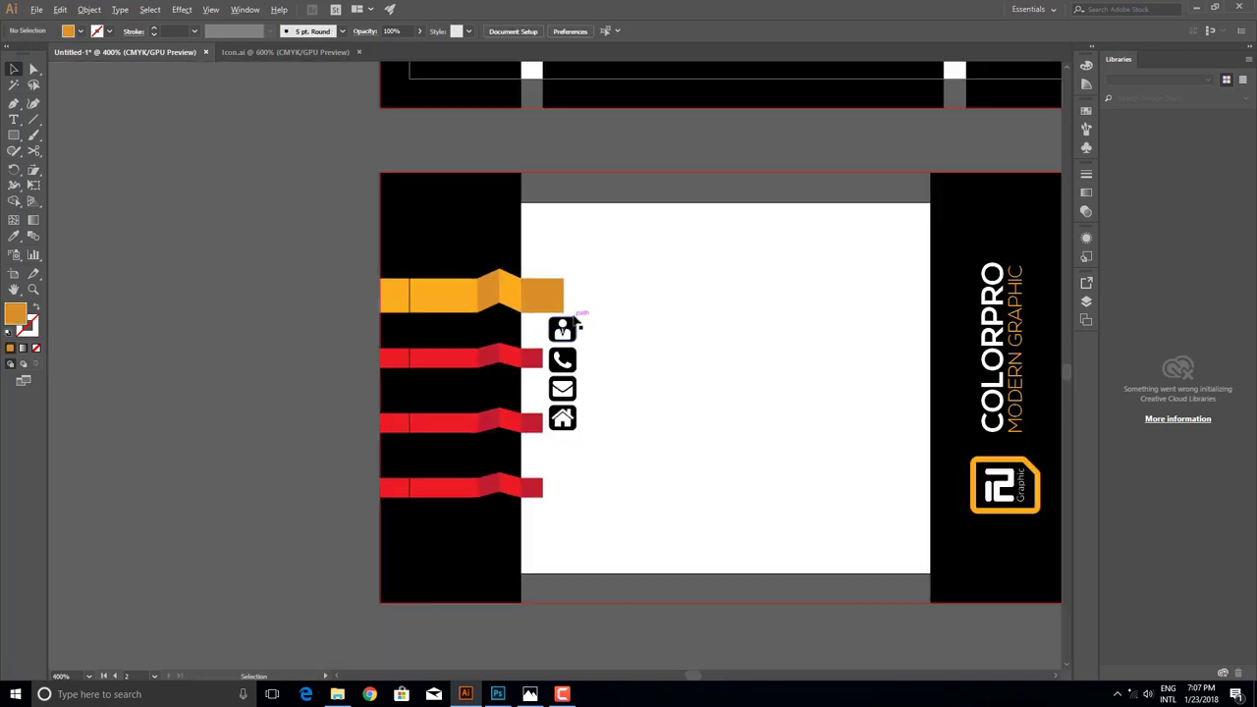
alt+scroll(578, 324, down, 1)
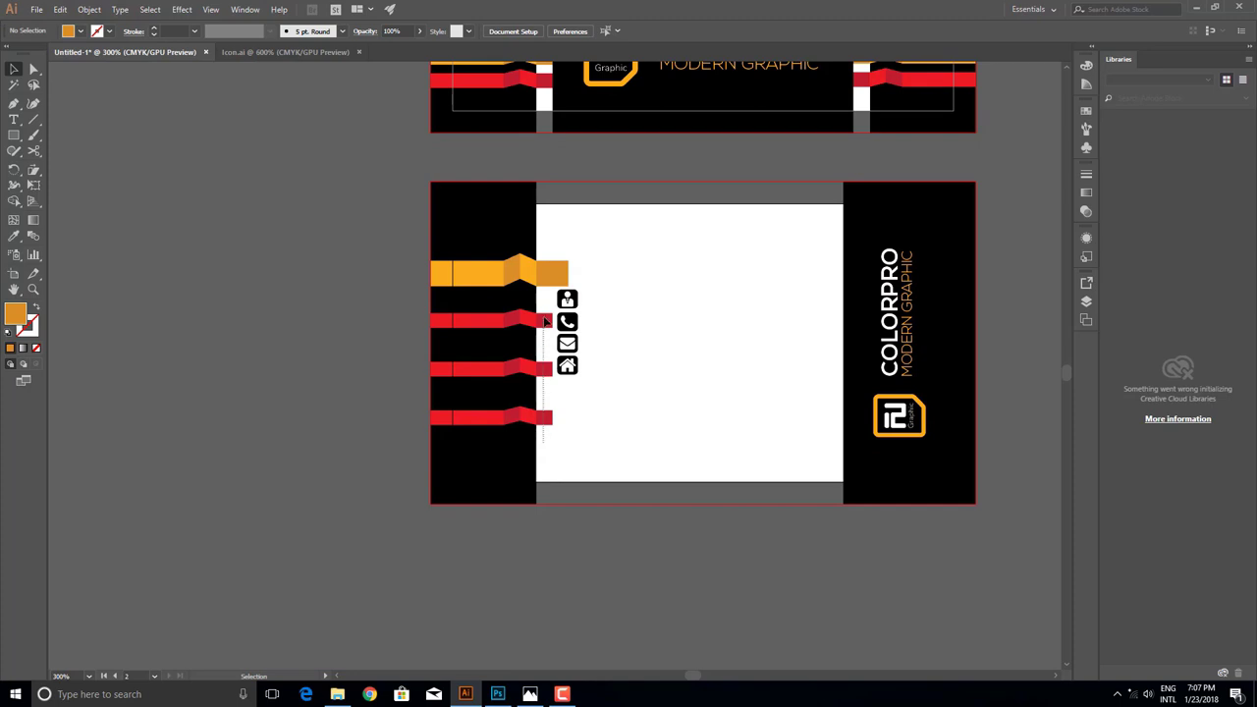
Delete the red ribbons and move the person icon onto the orange ribbon's end.
click(546, 323)
key(Delete)
alt+scroll(542, 330, up, 1)
alt+scroll(542, 301, up, 1)
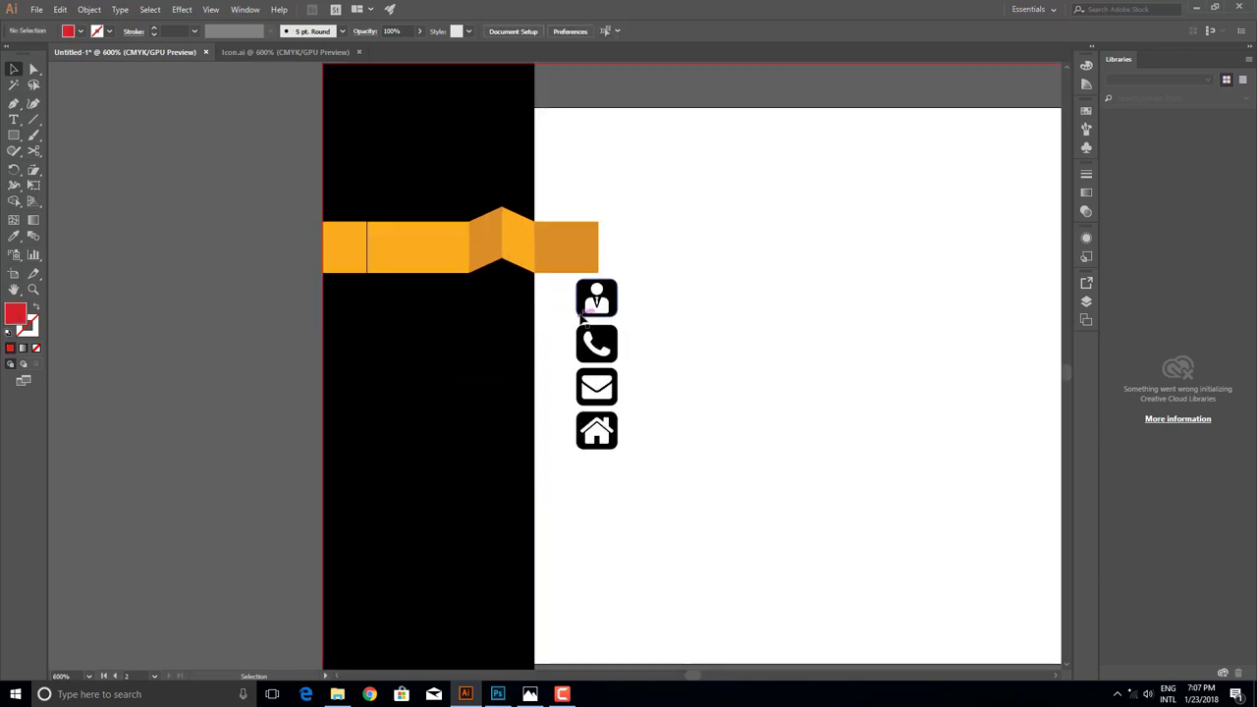
click(581, 312)
alt+scroll(580, 308, up, 2)
alt+scroll(578, 304, up, 1)
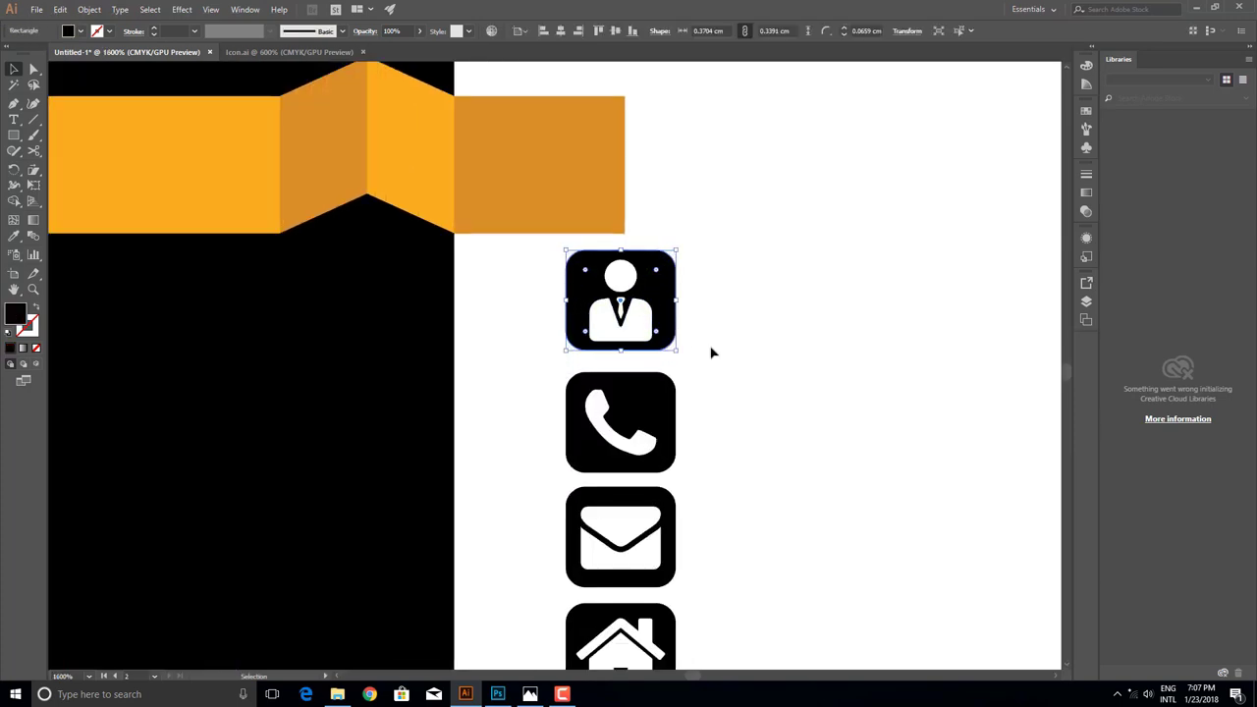
drag(613, 324, 536, 184)
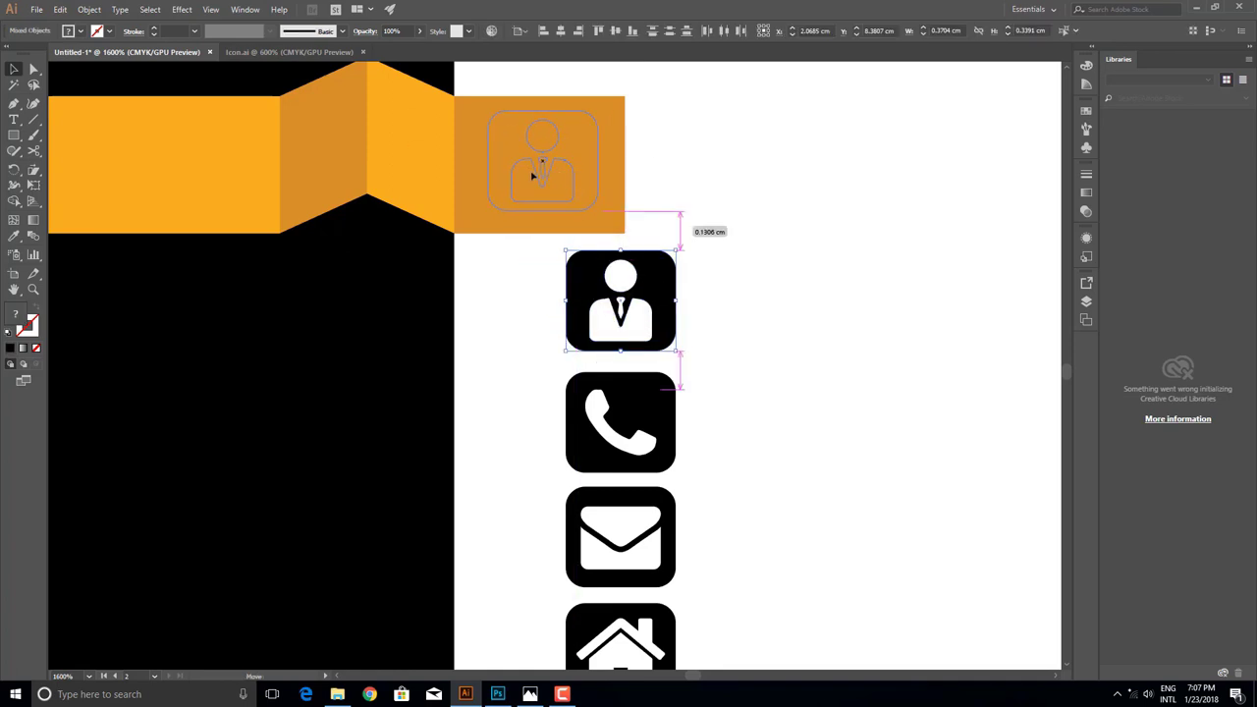
click(603, 237)
Fill the person icon's tile blue, then deepen it to 089BC4 in the Color Picker.
click(593, 161)
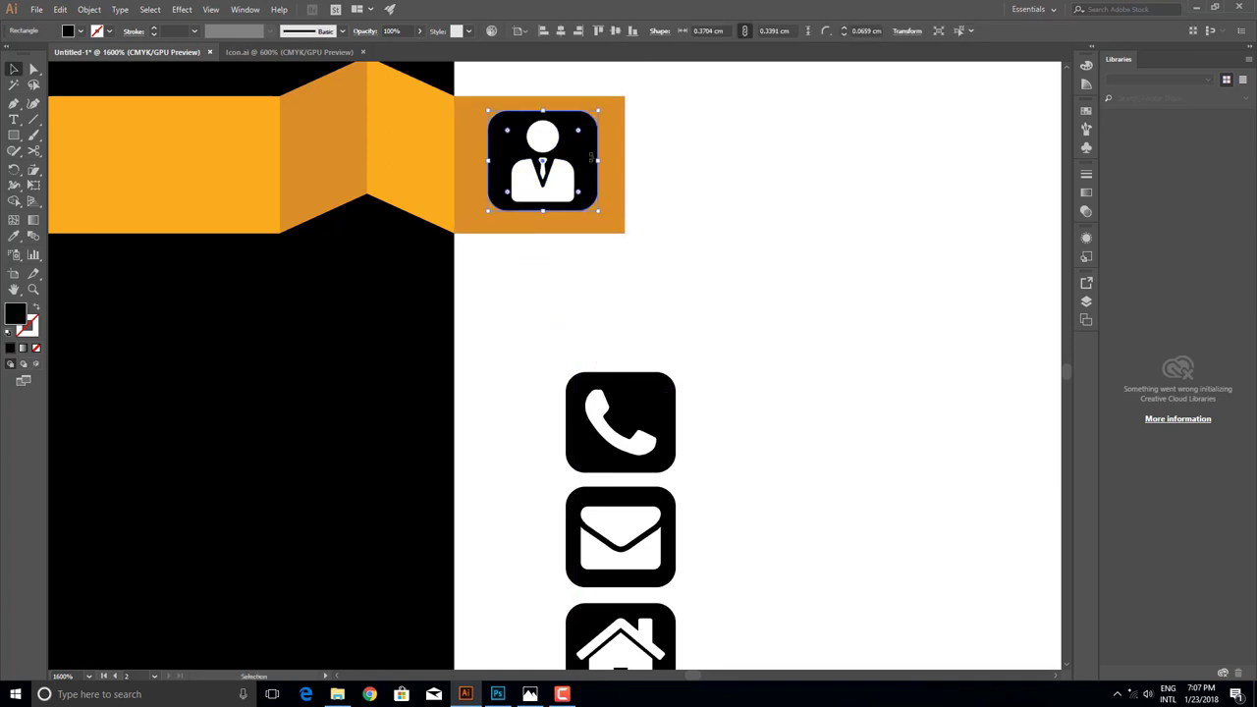
right_click(588, 165)
click(566, 299)
click(543, 162)
click(85, 33)
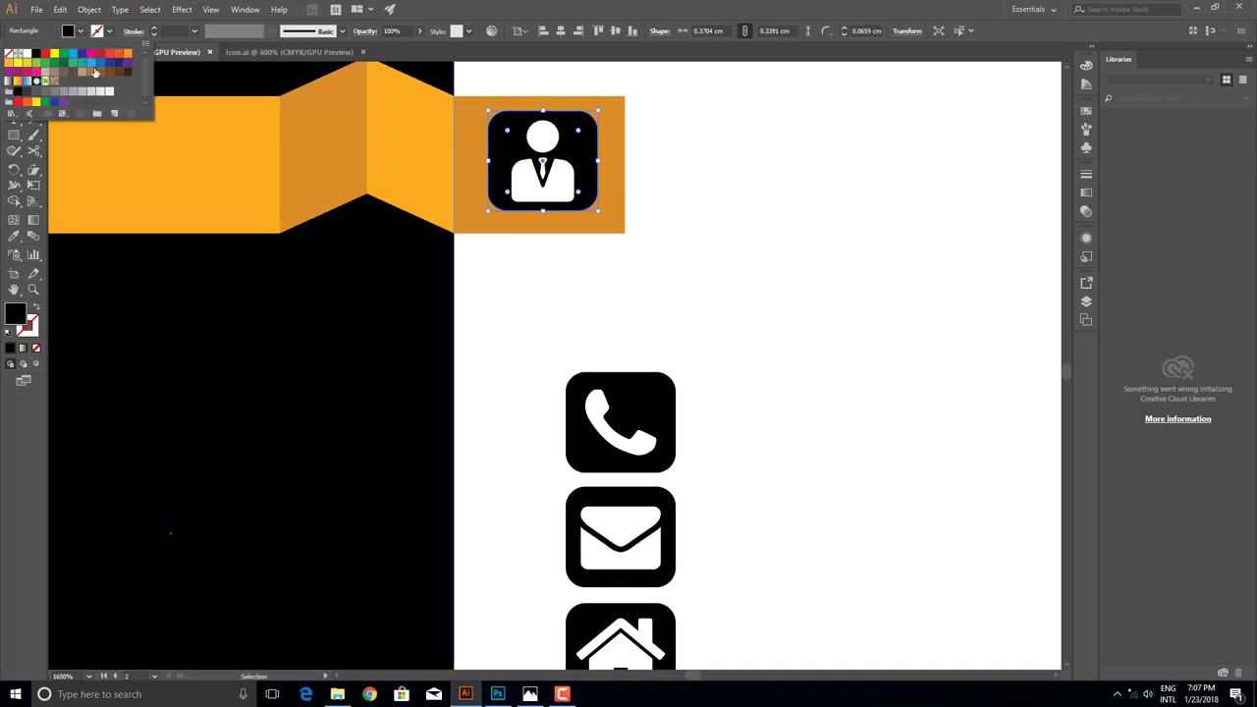
click(74, 59)
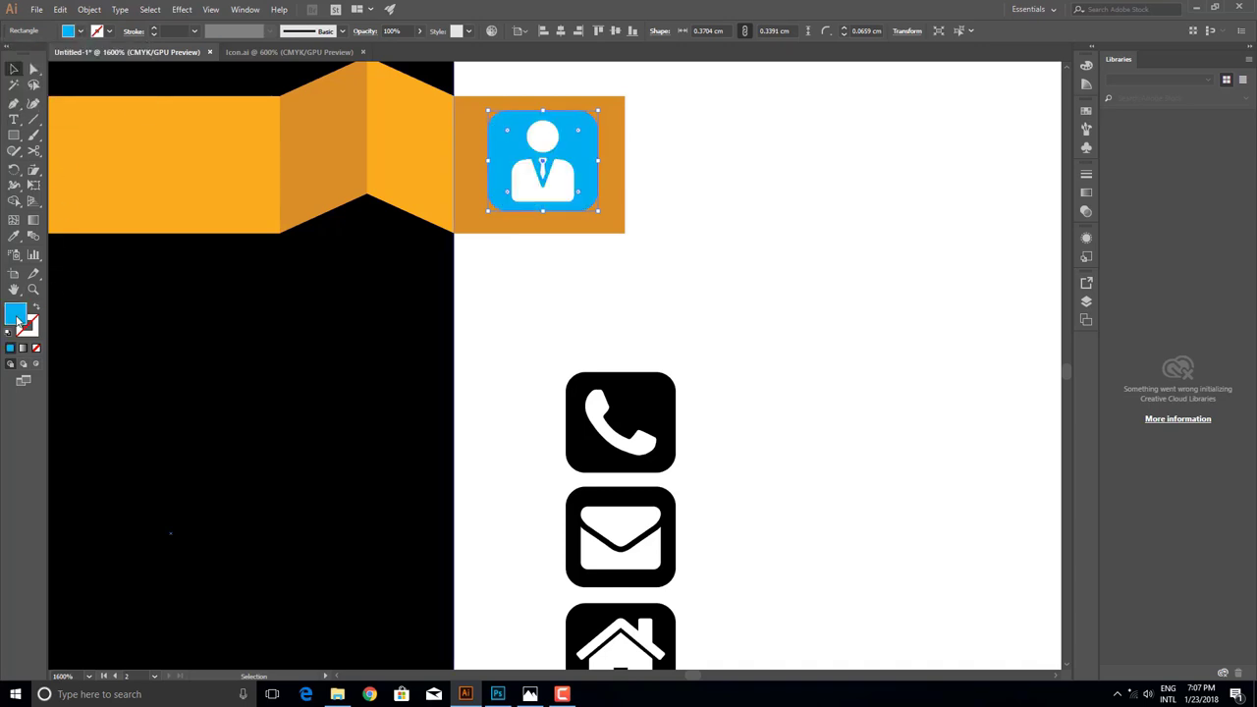
double_click(18, 312)
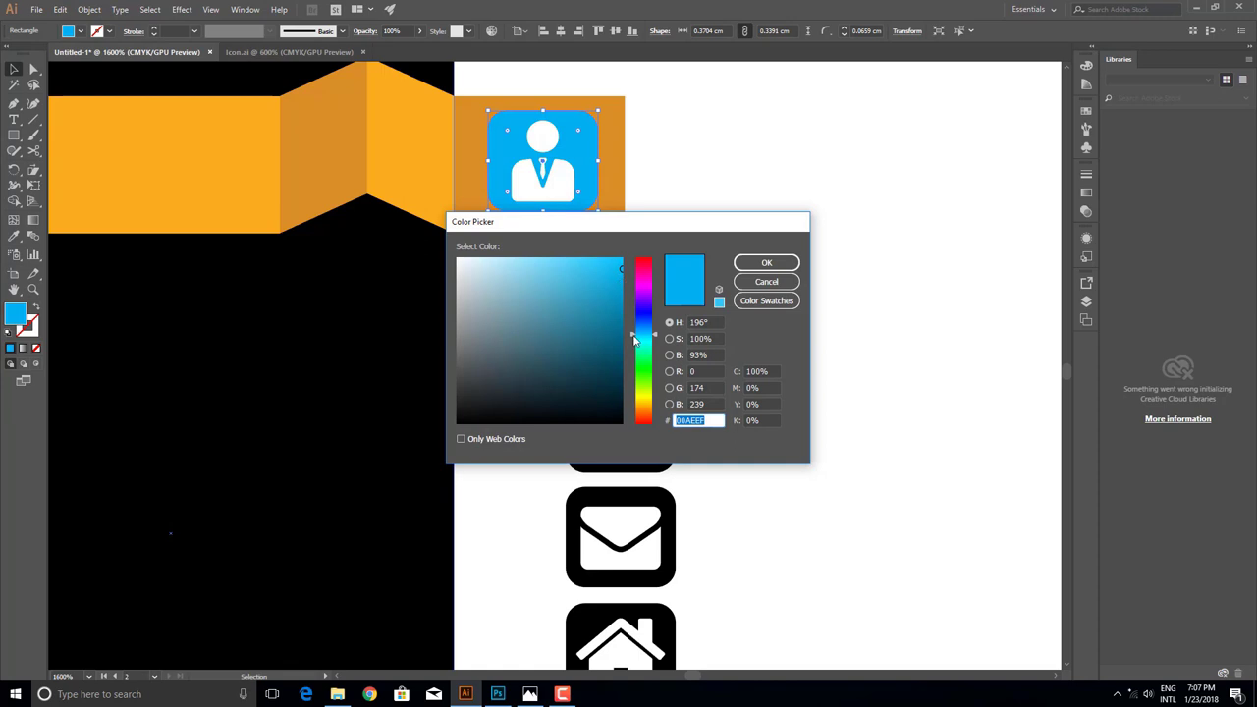
drag(619, 269, 616, 295)
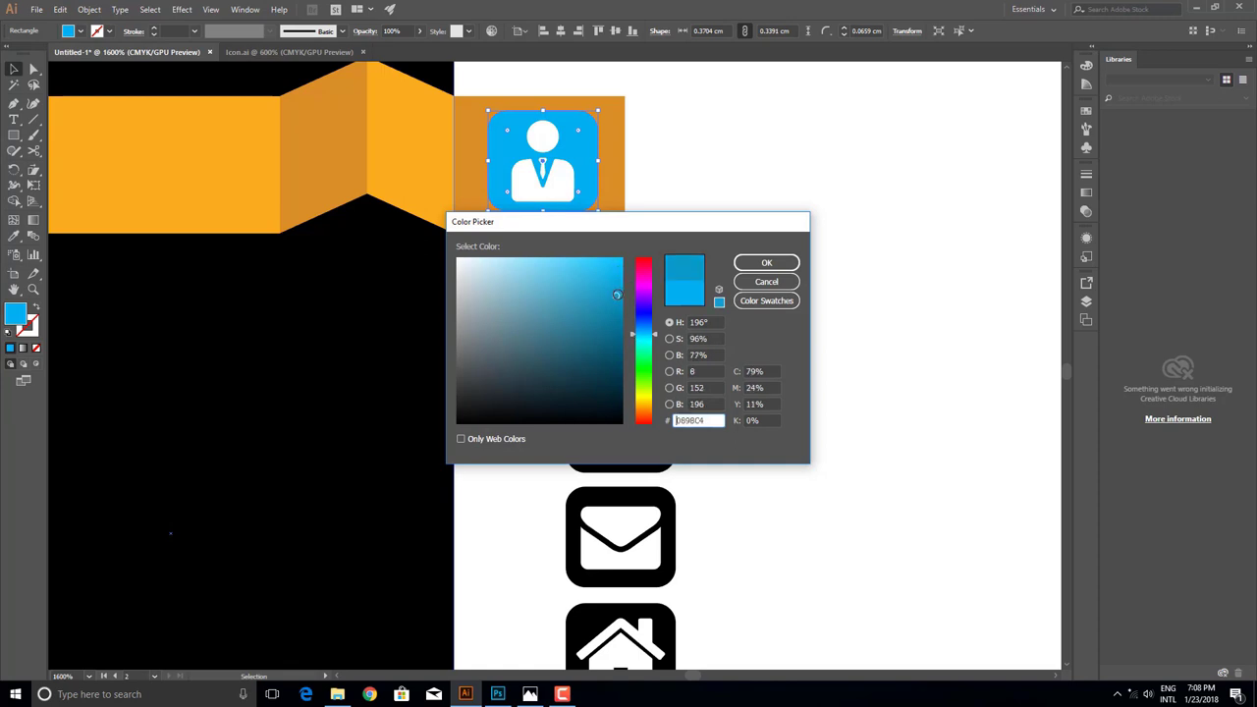
click(766, 264)
click(727, 174)
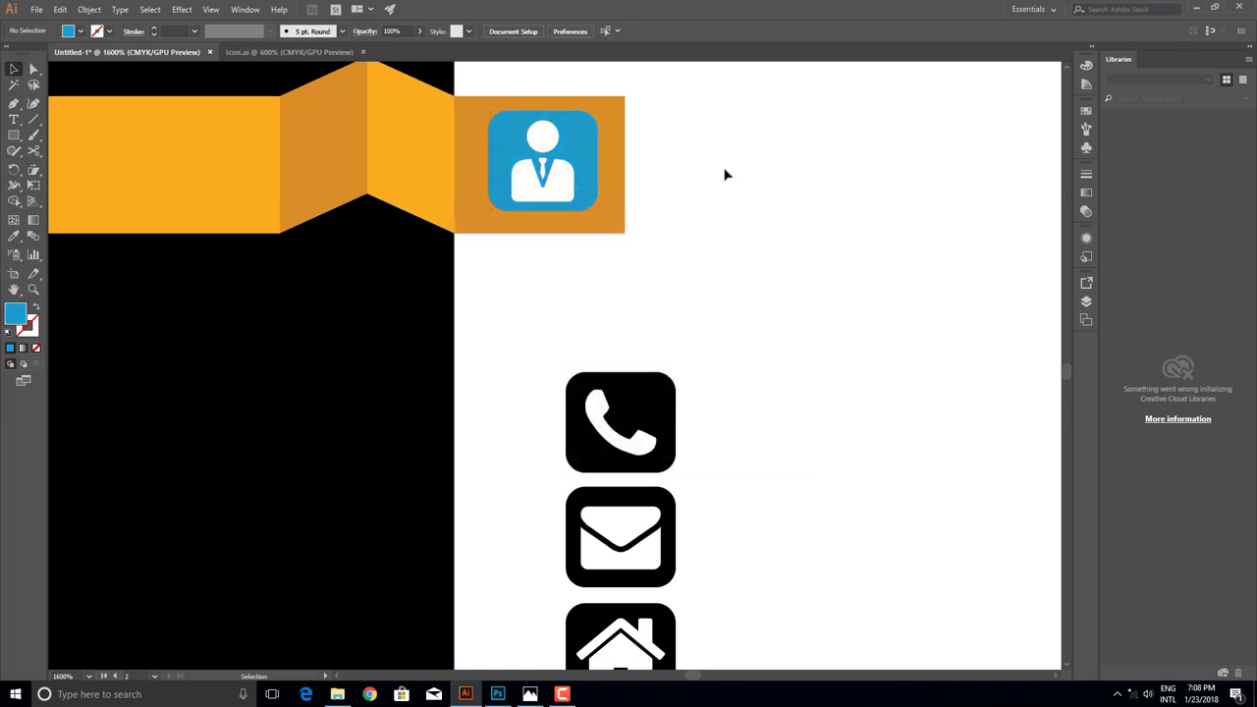
Ungroup the orange ribbon and fill the square behind the person icon cyan.
click(618, 235)
right_click(511, 209)
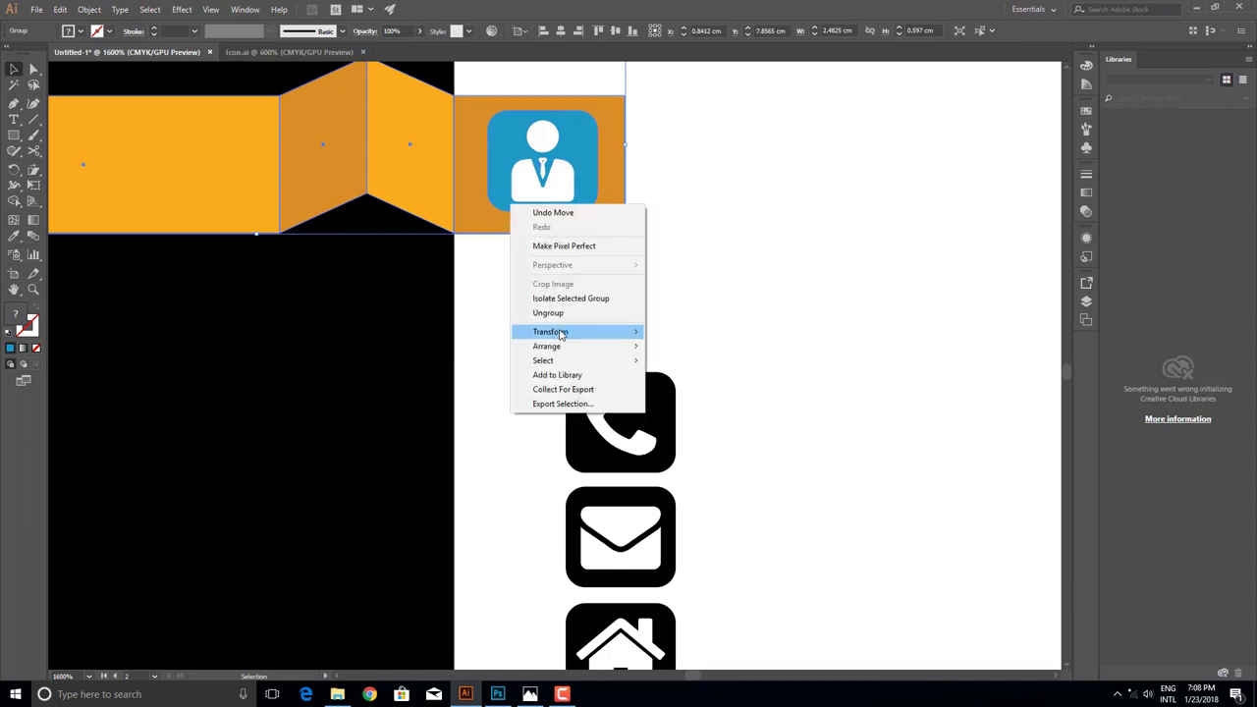
click(568, 312)
click(622, 226)
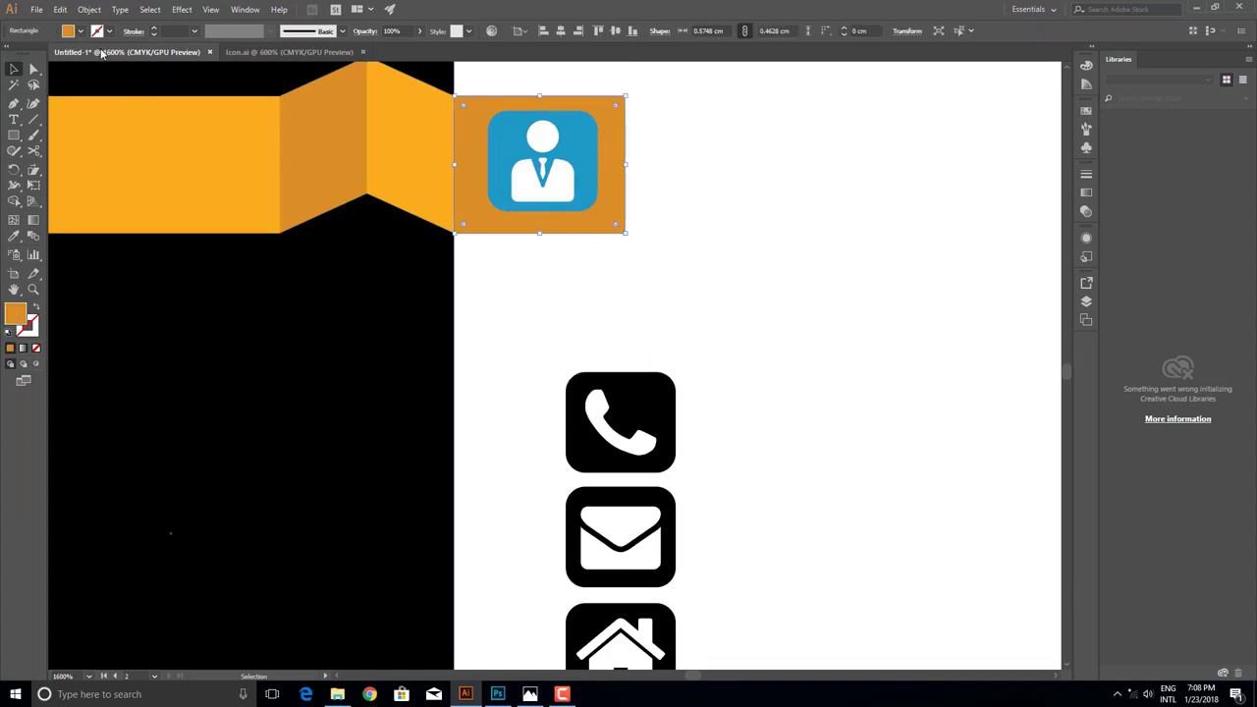
click(80, 30)
click(45, 114)
click(575, 357)
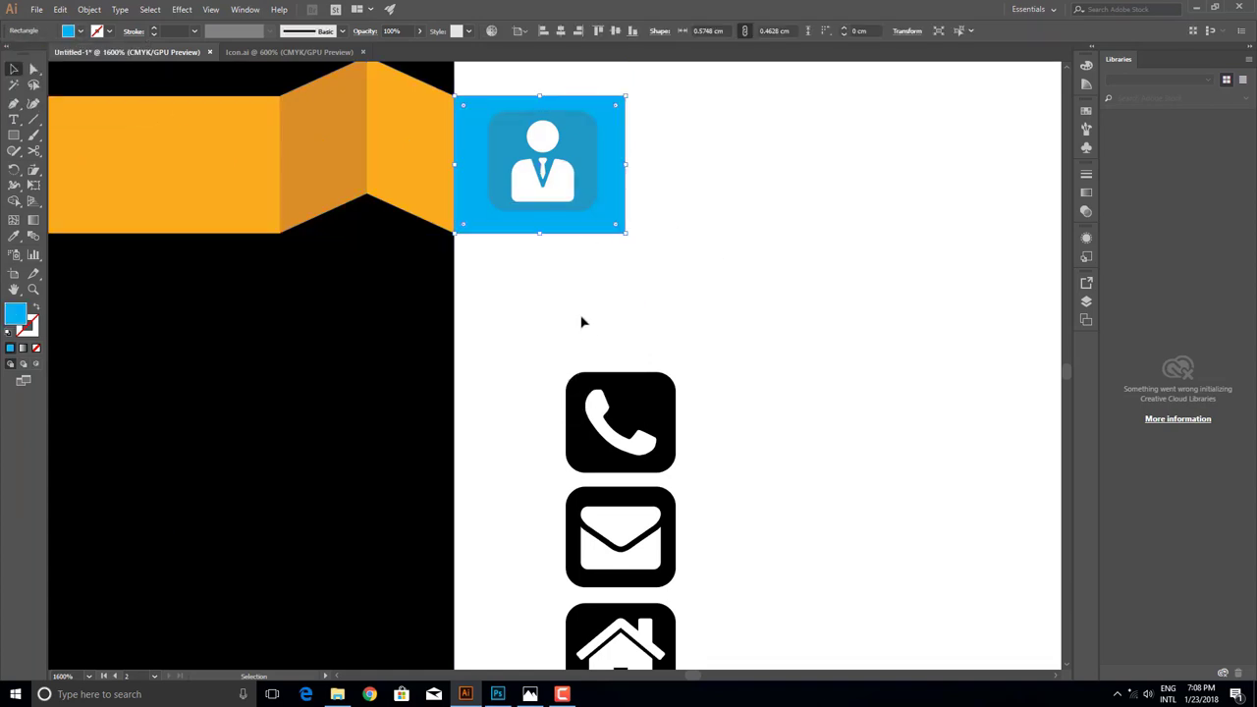
click(549, 324)
Eyedrop the square's blue onto both orange folds of the ribbon.
drag(500, 288, 570, 341)
click(513, 246)
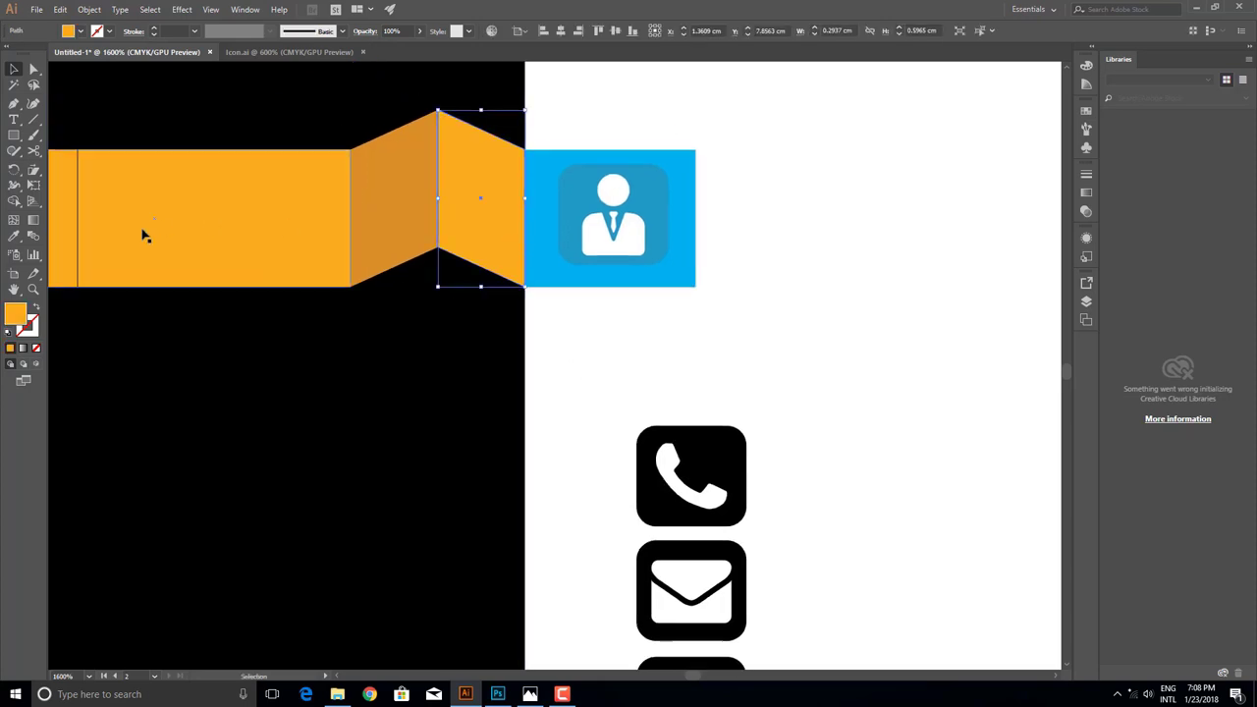
click(13, 235)
click(663, 217)
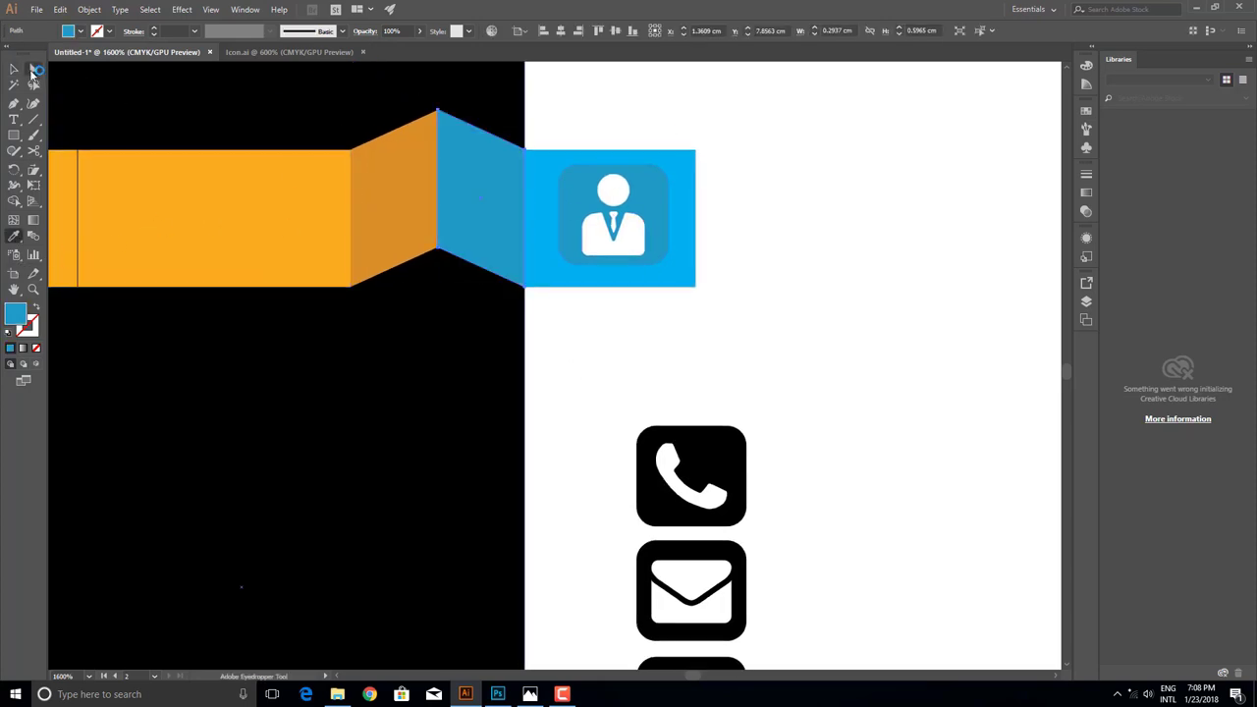
click(14, 69)
click(390, 221)
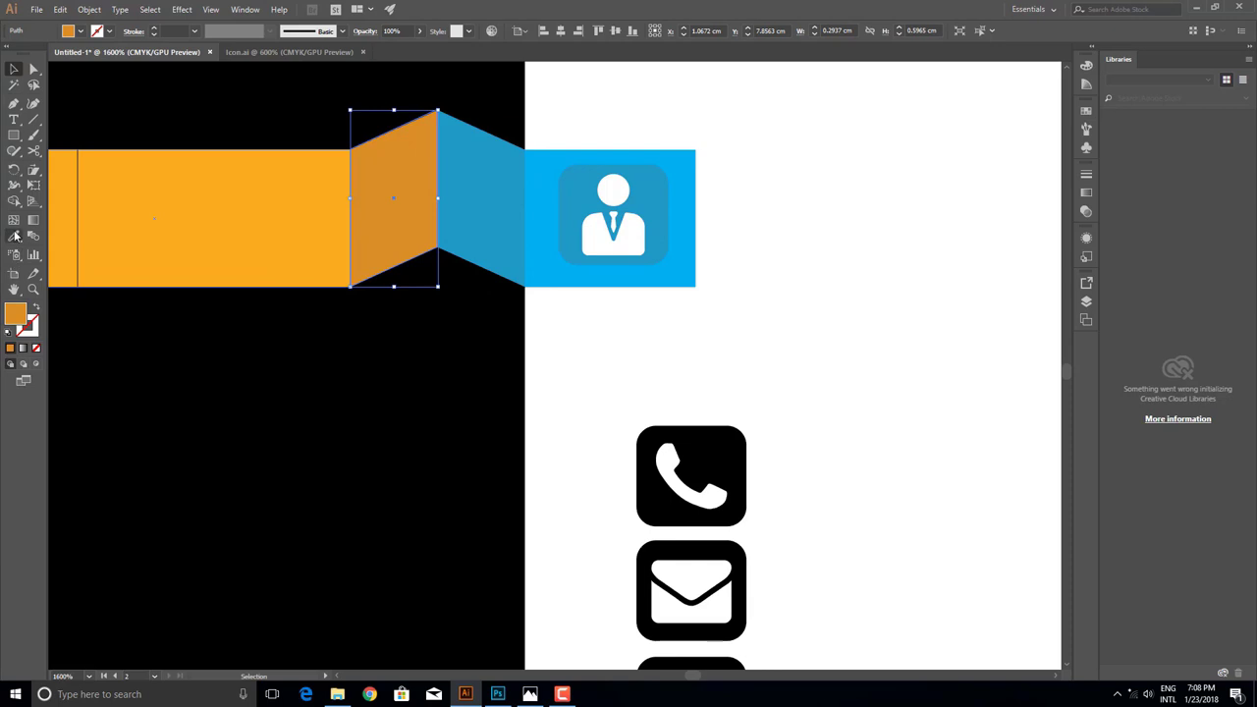
click(15, 235)
click(536, 196)
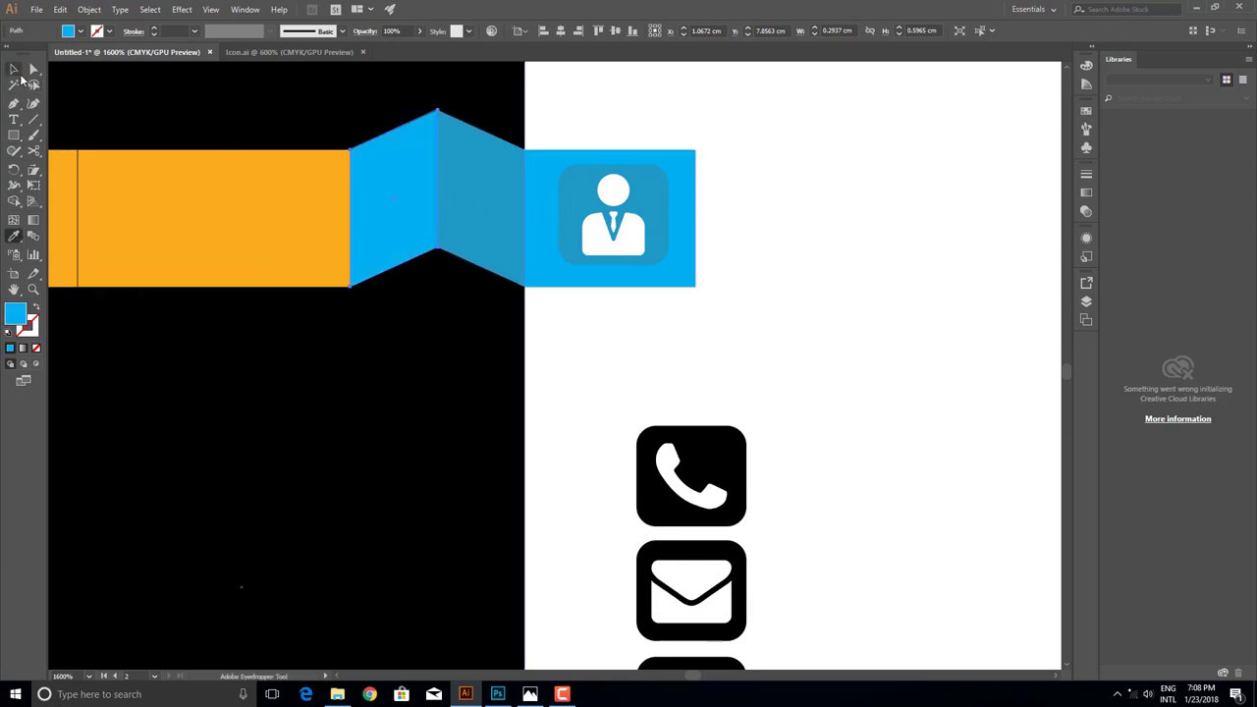
Eyedrop the matching blue onto the long ribbon section.
click(15, 71)
click(150, 226)
click(15, 236)
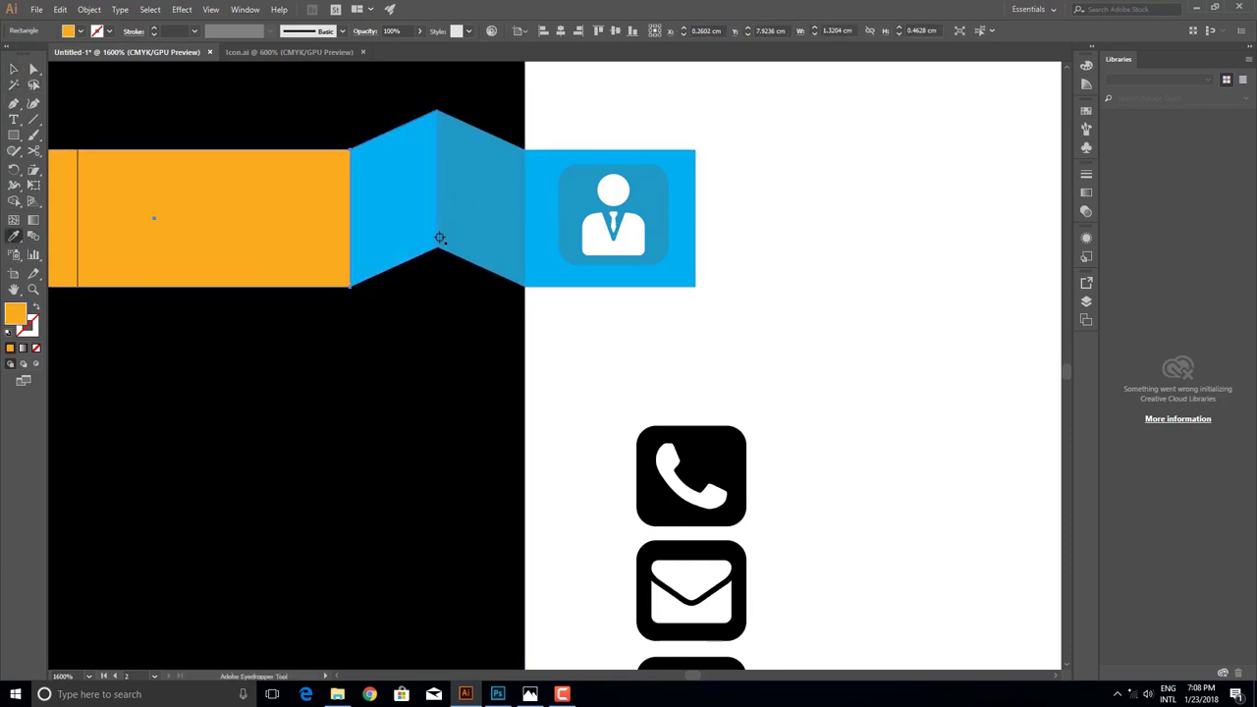
click(481, 167)
key(v)
click(648, 397)
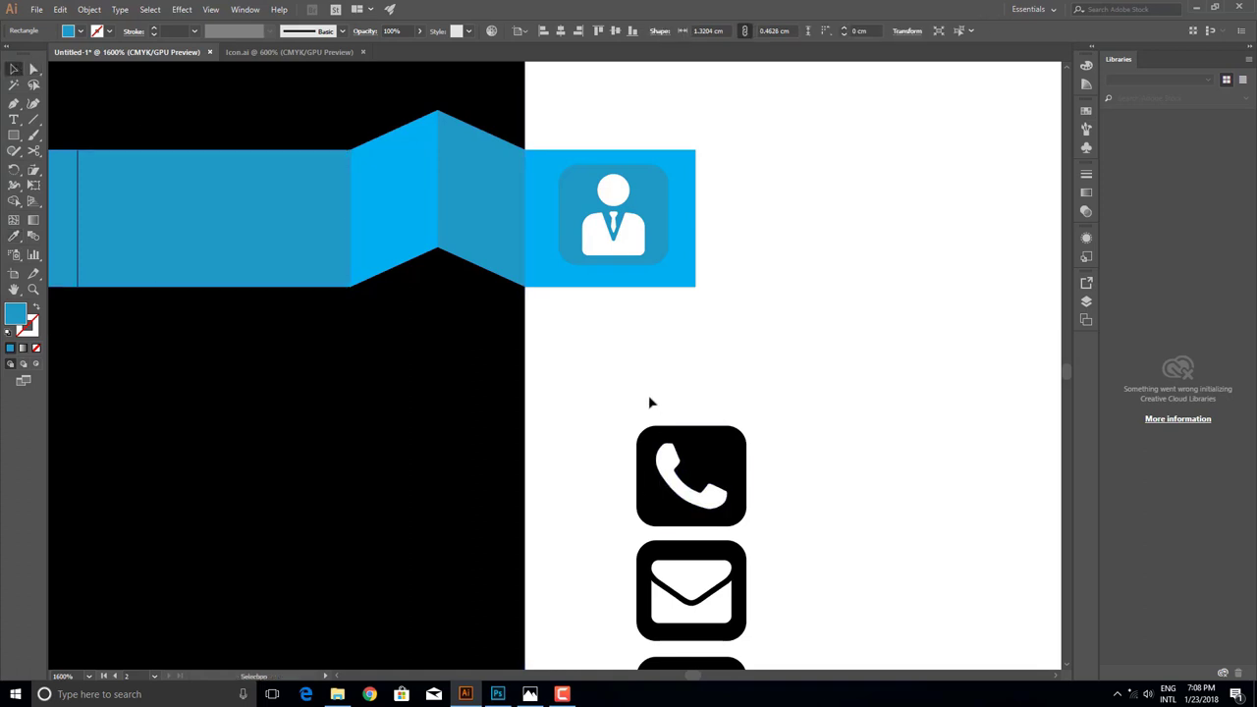
scroll(547, 294, down, 2)
Recolour the back fold, long band and person icon tile darker teal 0489A8.
scroll(542, 312, down, 1)
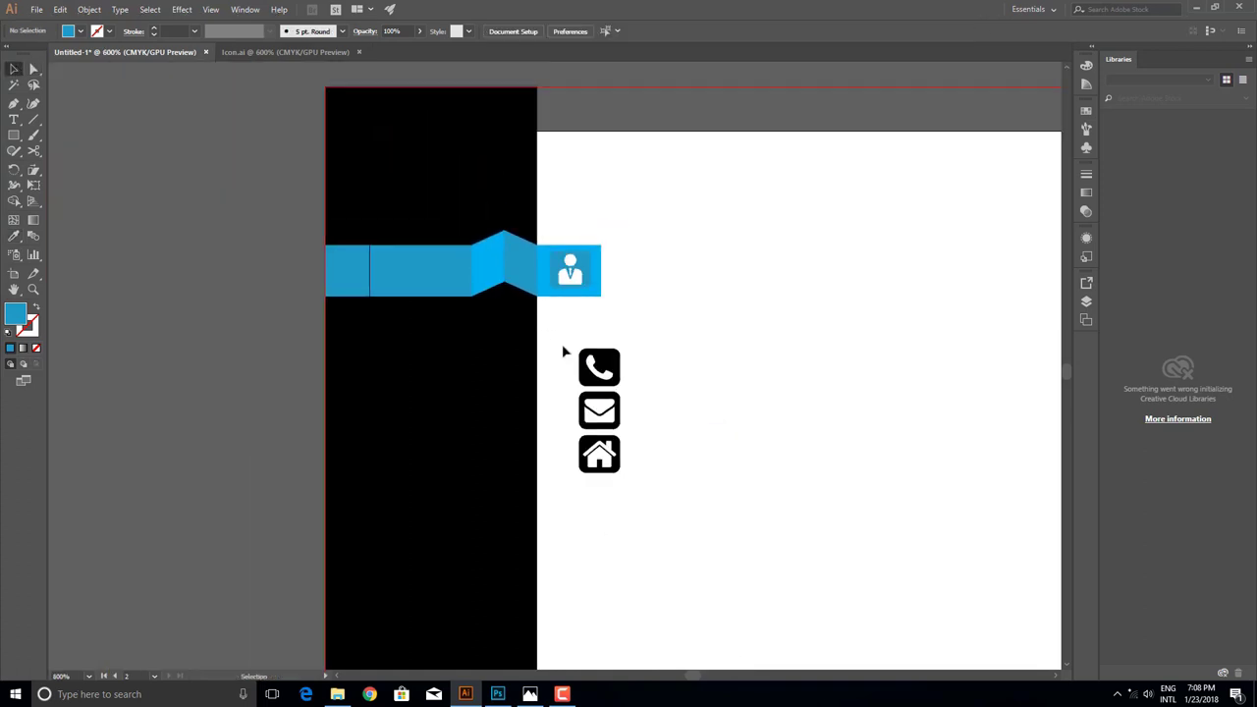
scroll(540, 312, up, 2)
click(500, 270)
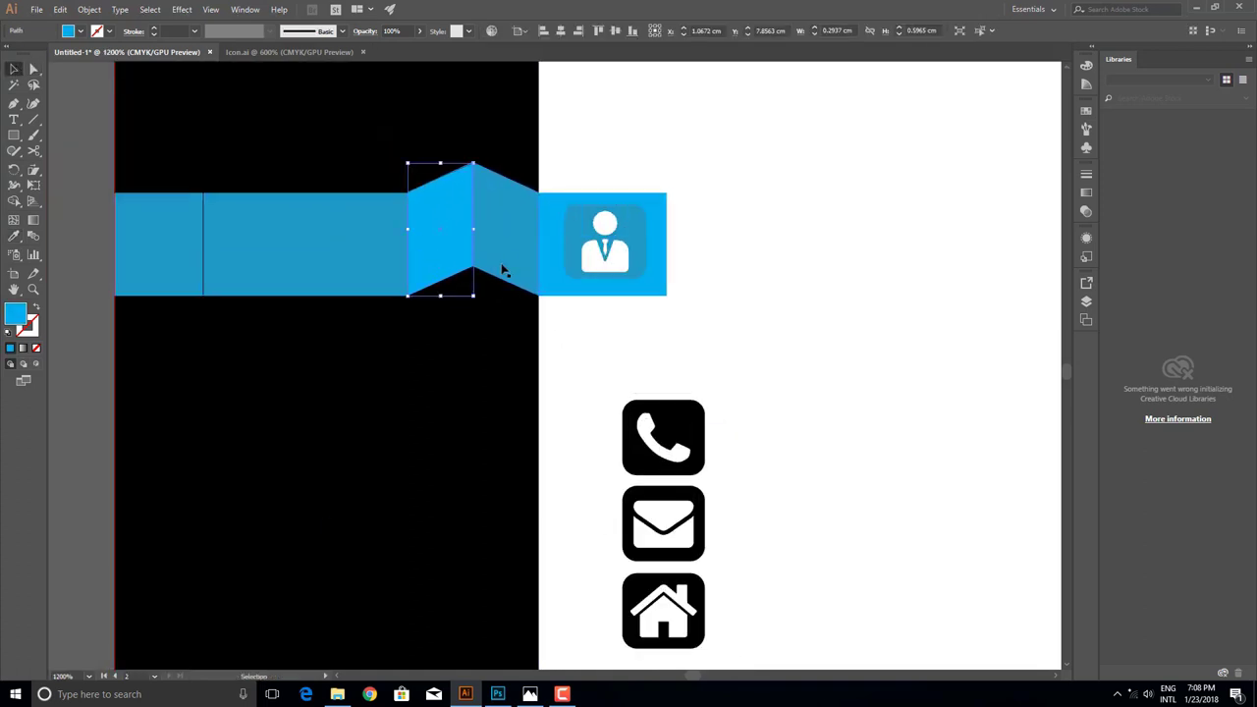
click(14, 236)
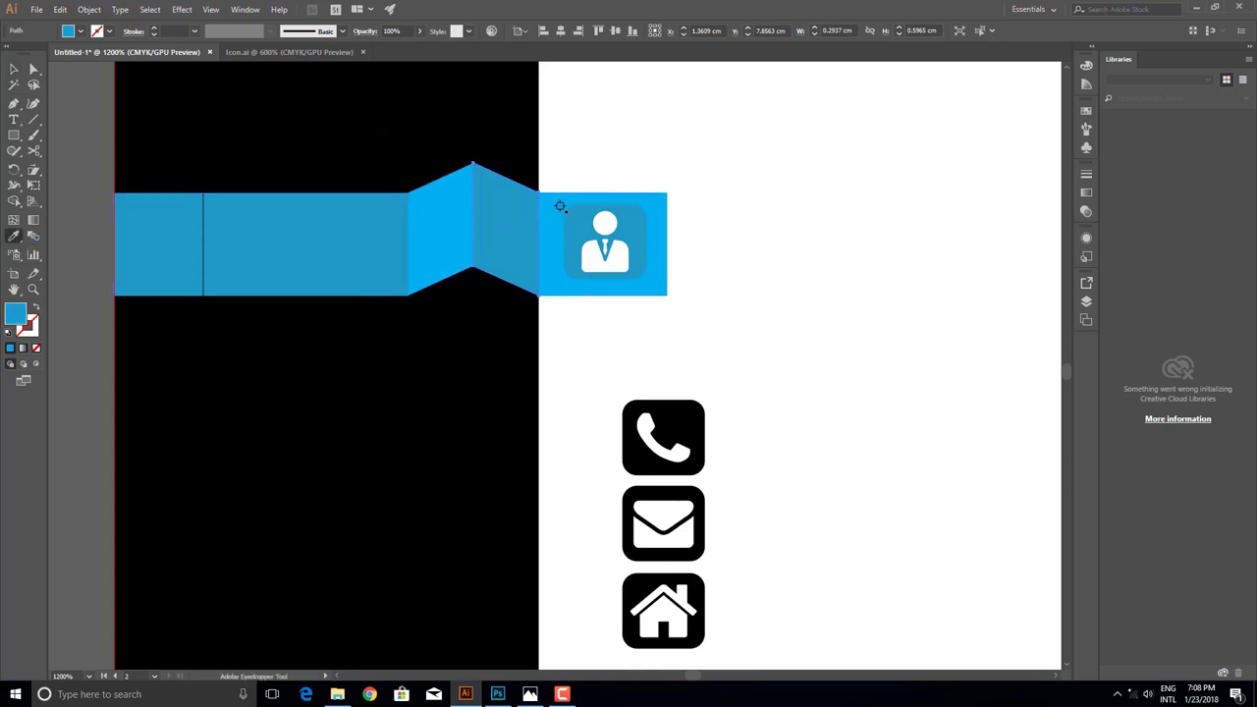
click(14, 68)
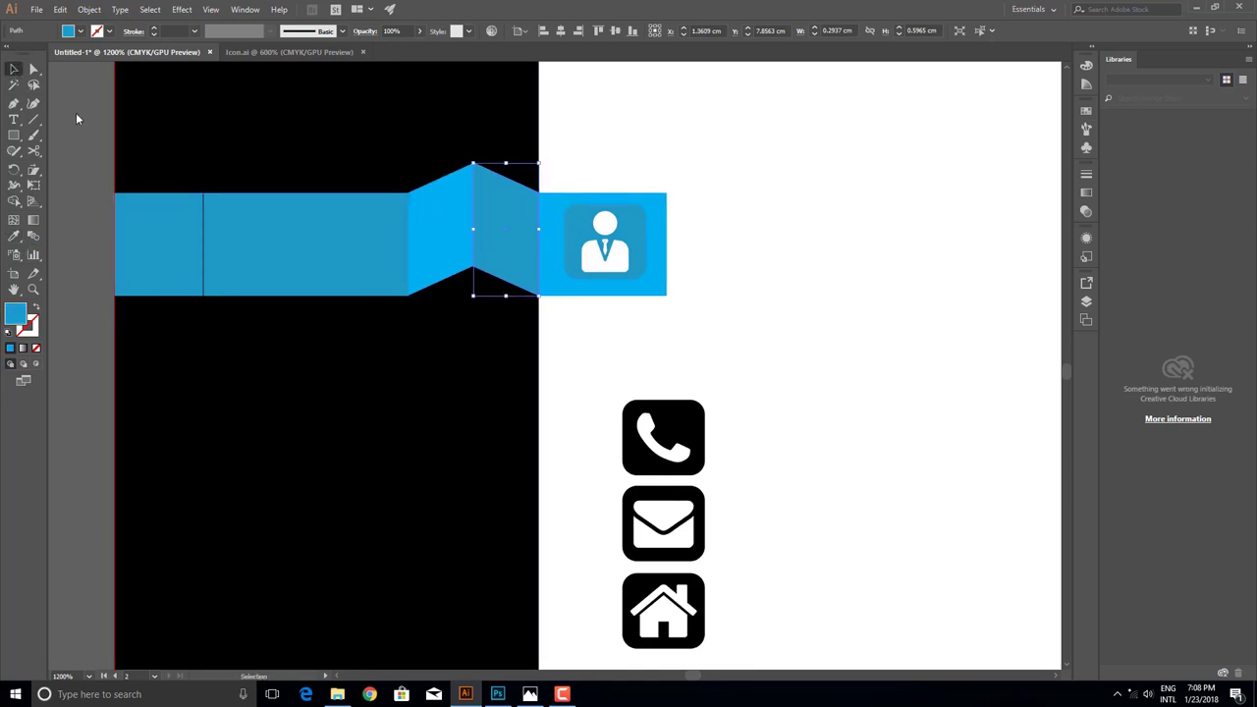
shift+click(240, 230)
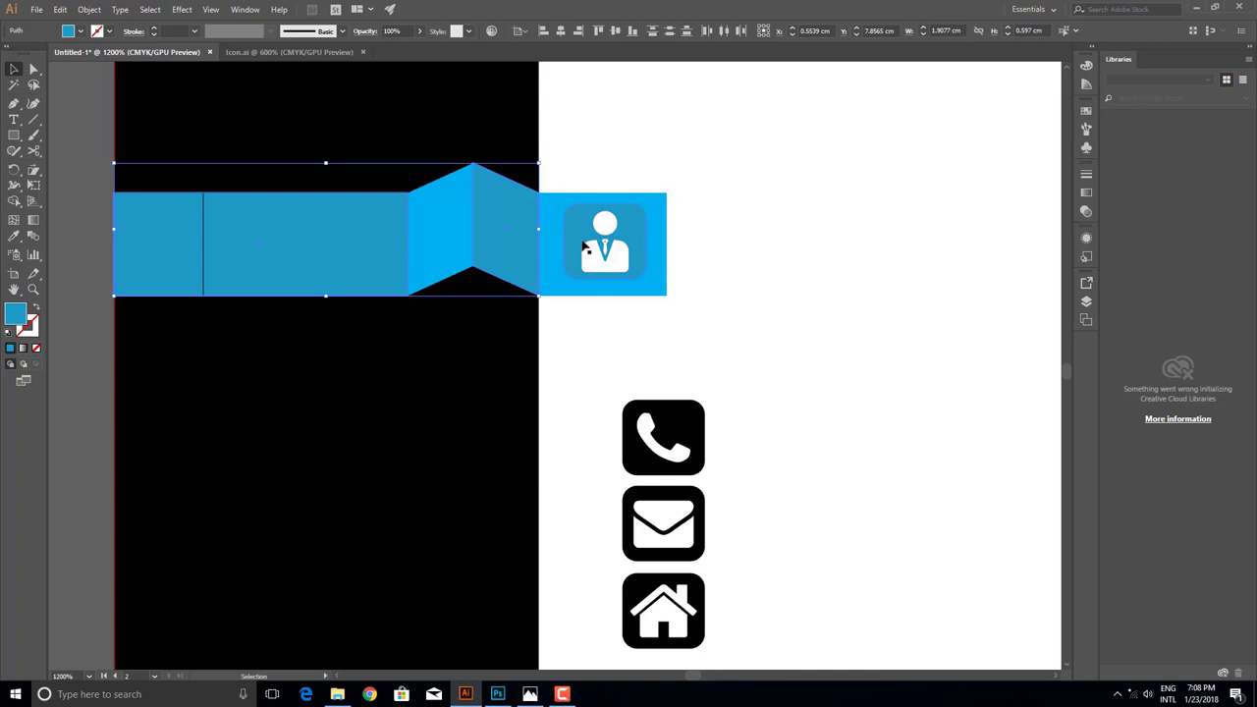
shift+click(583, 245)
double_click(15, 316)
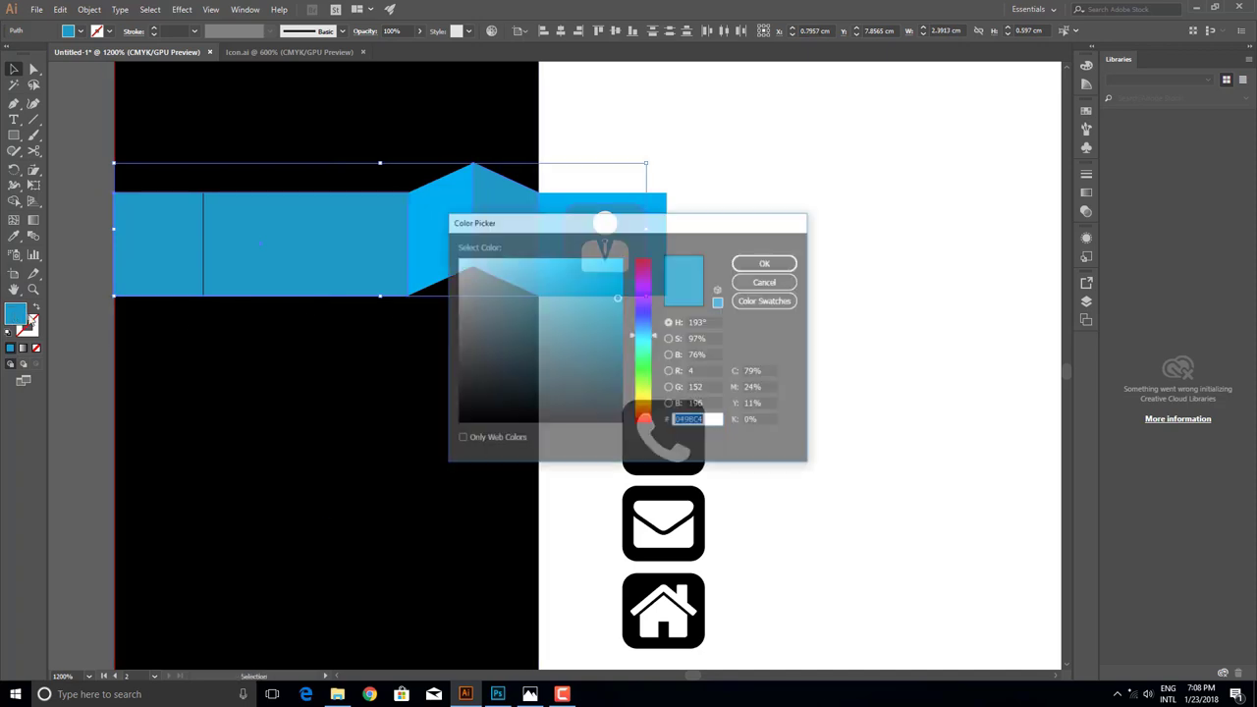
text(0489A8)
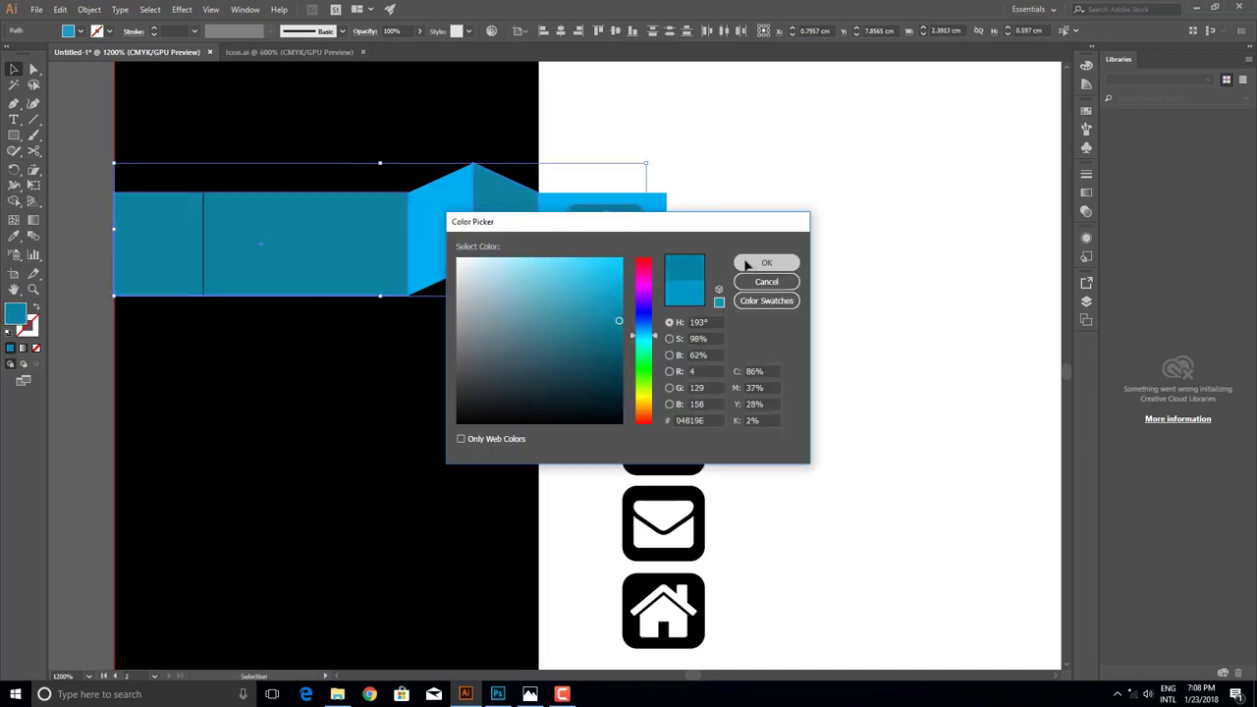
click(766, 263)
click(753, 176)
Duplicate the whole ribbon downward with Ctrl+D repeats, and shift the contact icons right.
scroll(633, 255, down, 1)
scroll(583, 294, up, 1)
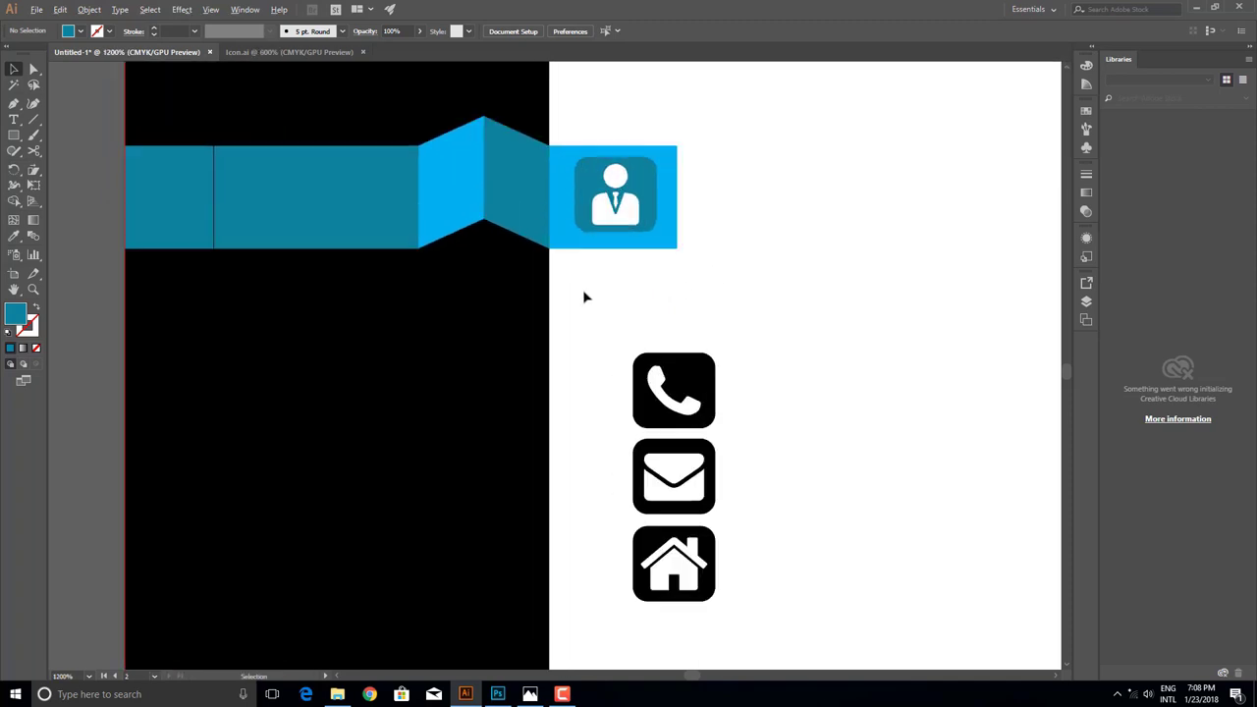
click(564, 246)
shift+click(510, 233)
shift+click(452, 196)
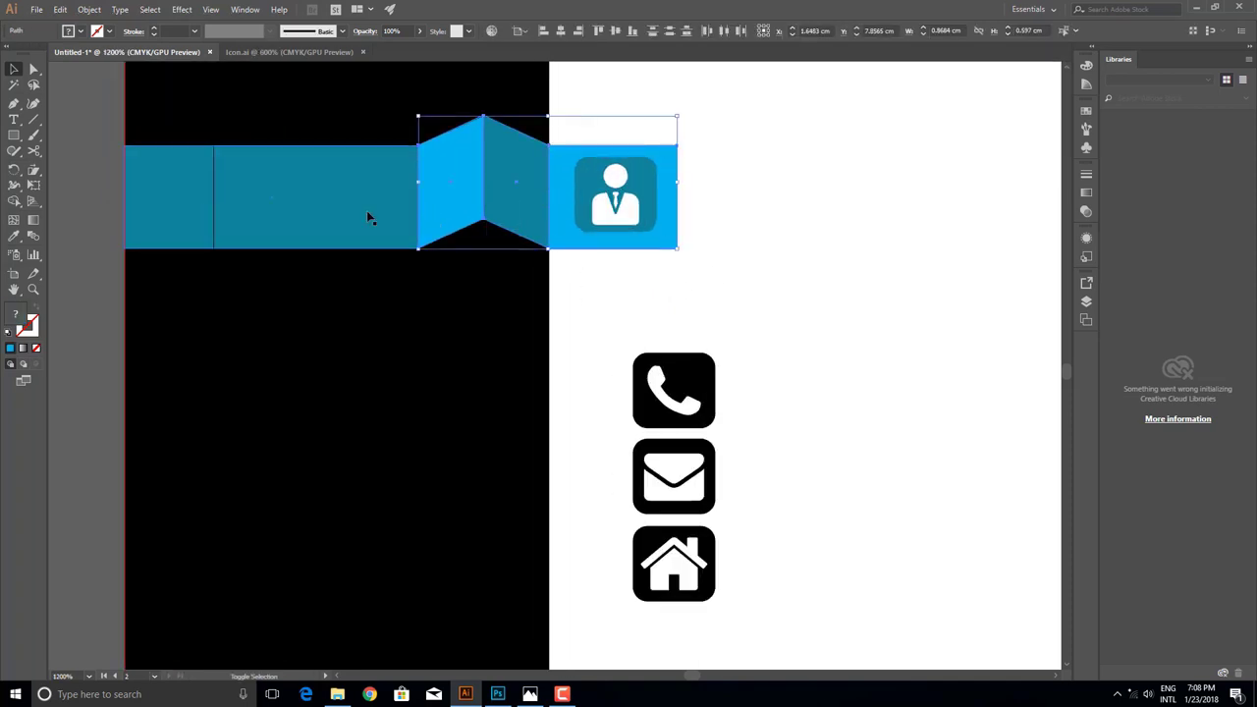
shift+click(364, 213)
scroll(449, 206, down, 1)
drag(449, 205, 449, 337)
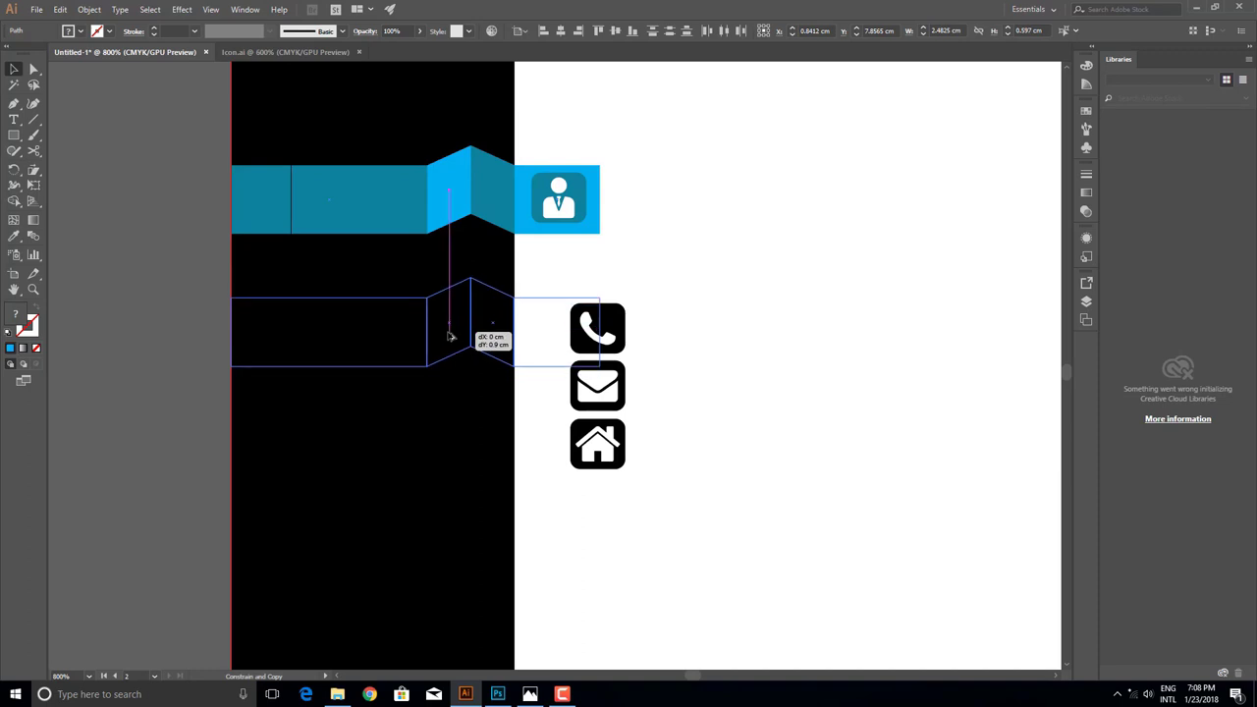
drag(449, 336, 448, 336)
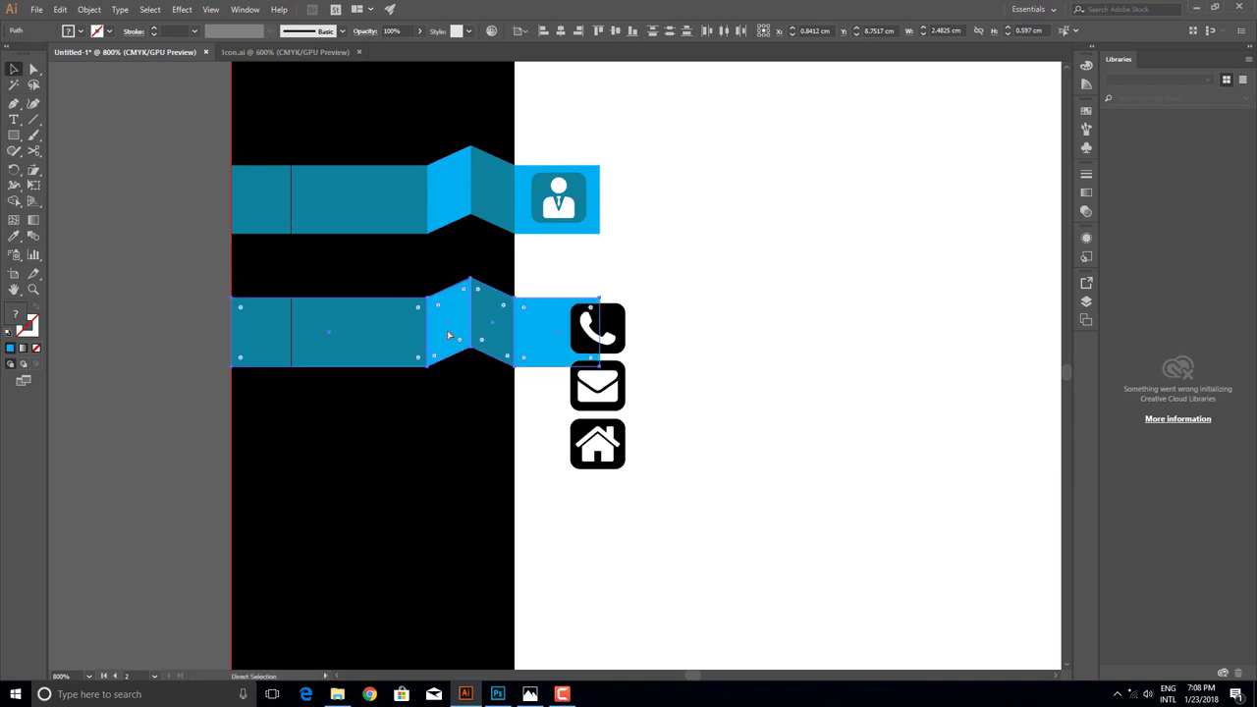
key(ctrl+d)
key(ctrl+d)
click(648, 450)
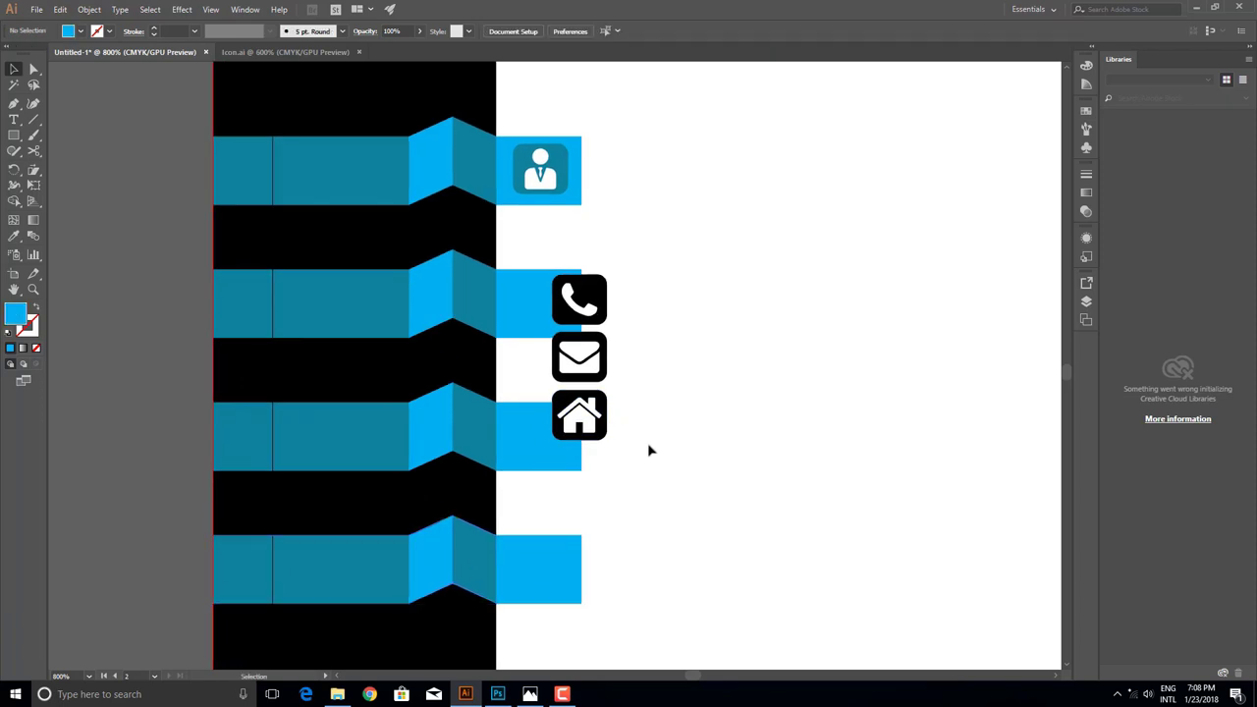
drag(597, 314, 721, 314)
Colour the second ribbon's square and front fold green, its band and back fold dark green.
click(531, 332)
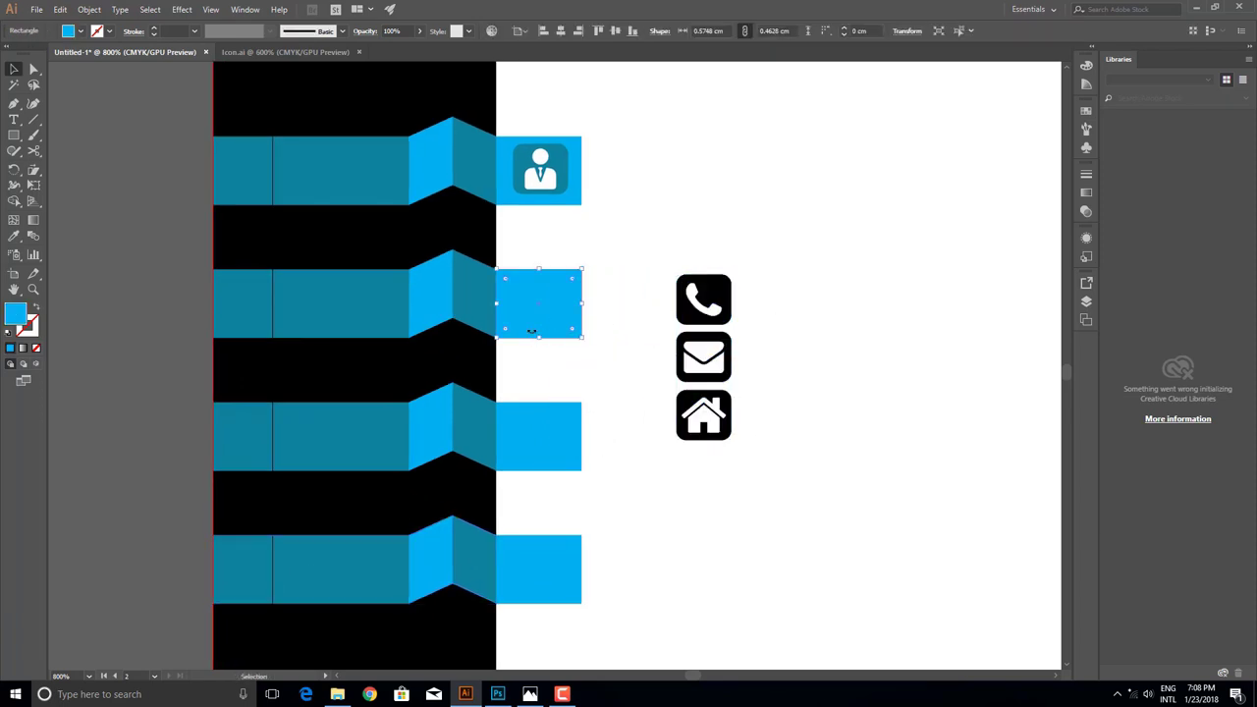
shift+click(441, 327)
click(80, 31)
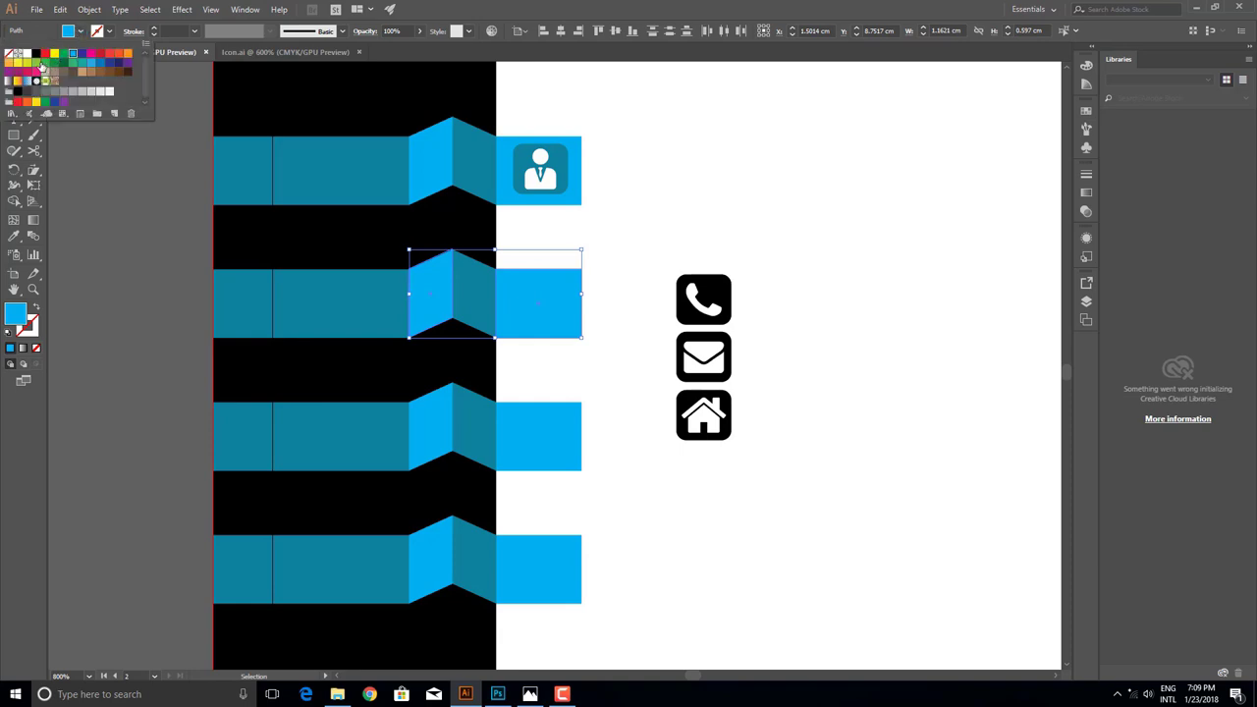
click(522, 366)
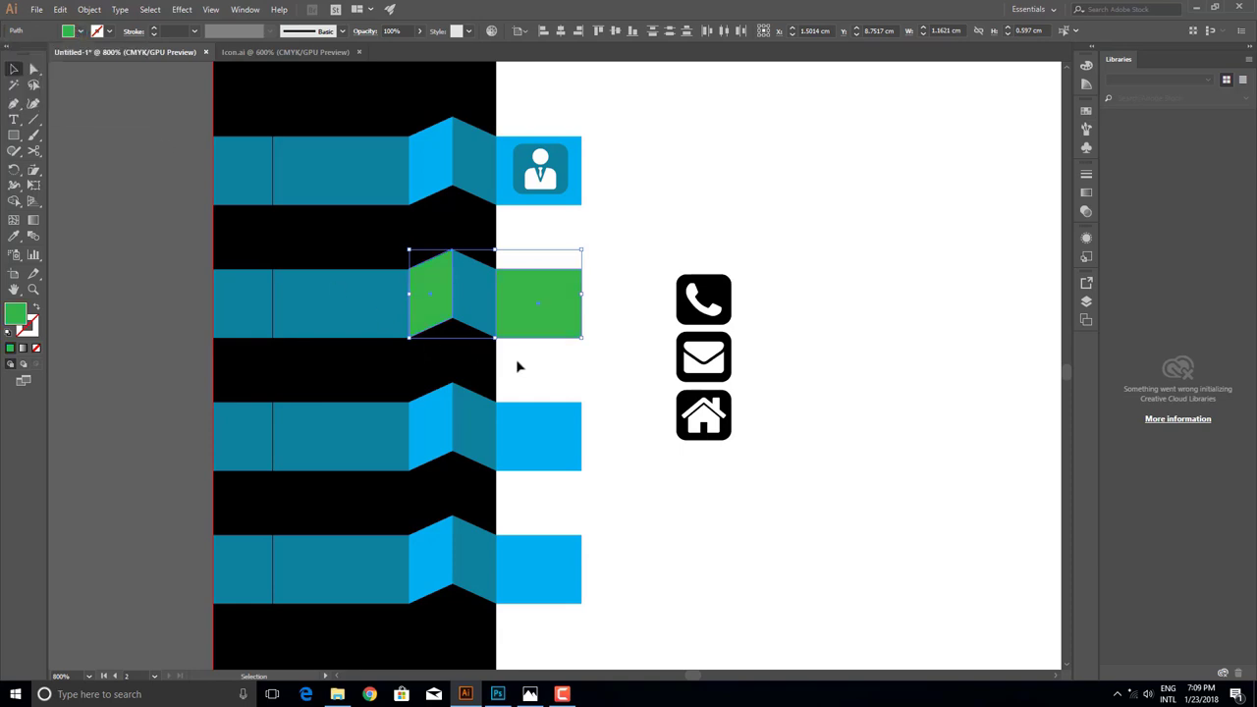
click(477, 311)
shift+click(384, 311)
click(80, 30)
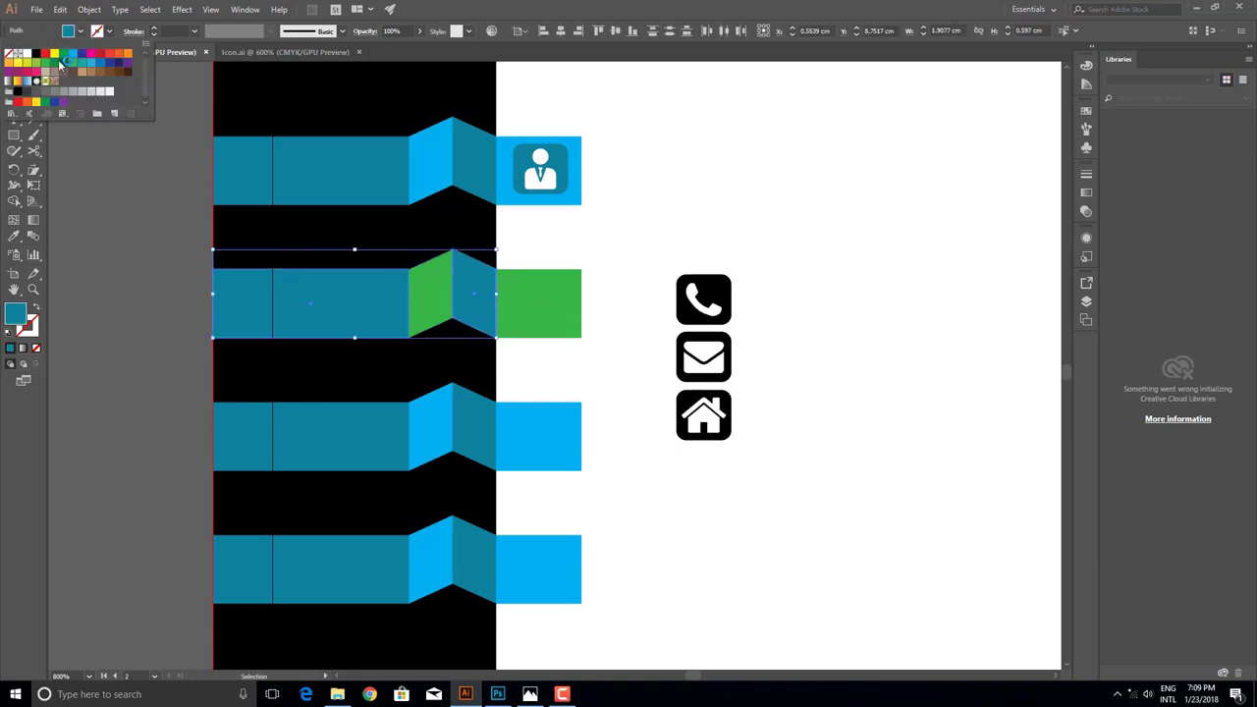
click(55, 62)
click(62, 65)
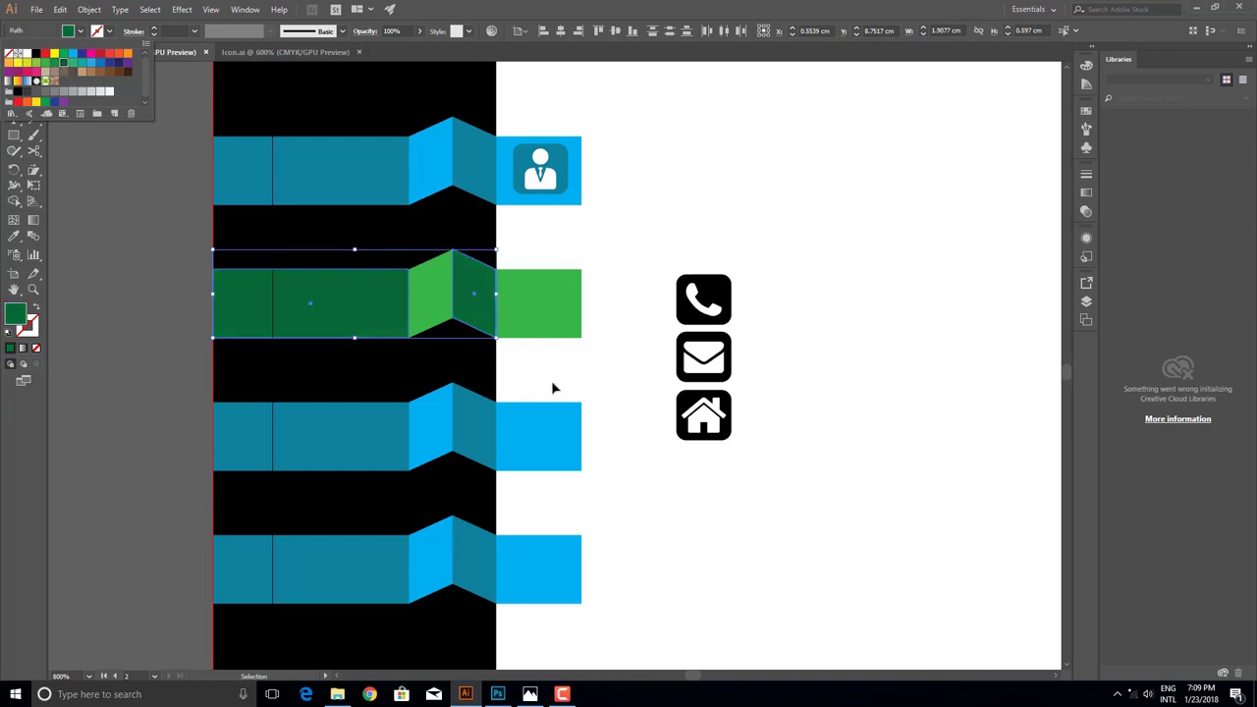
click(583, 375)
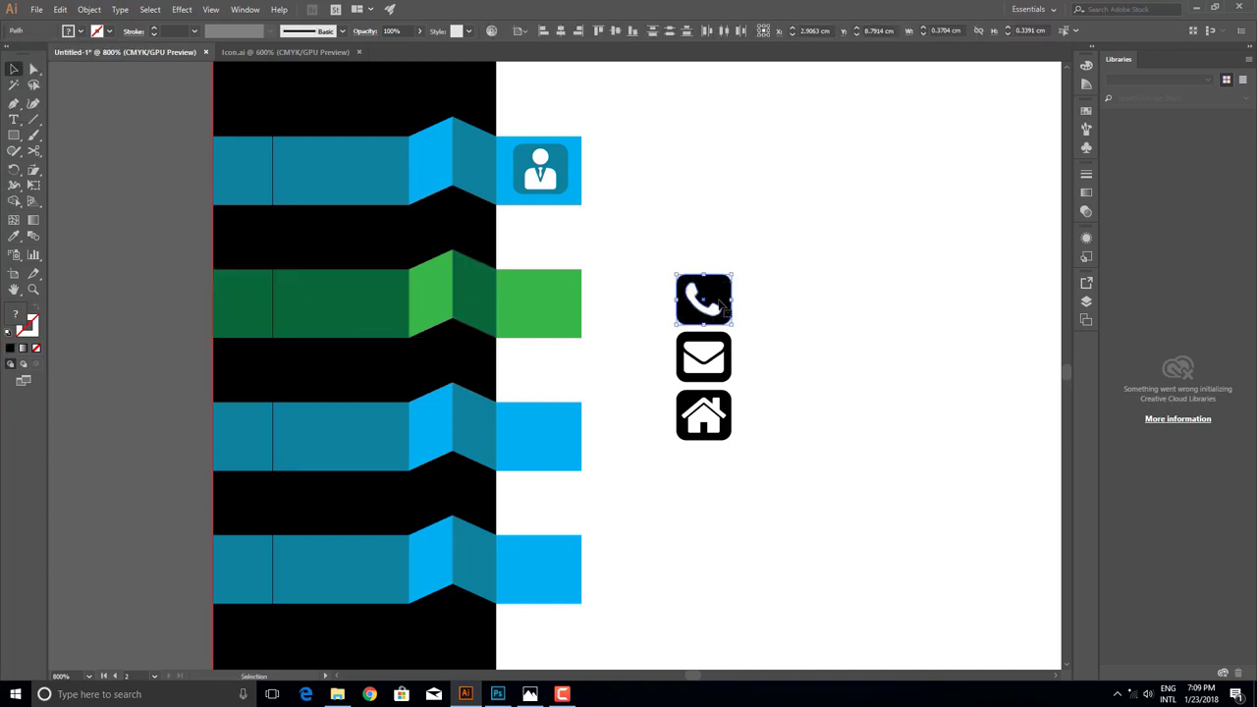
Place the phone icon on the green square and fill its tile dark green.
drag(703, 299, 564, 303)
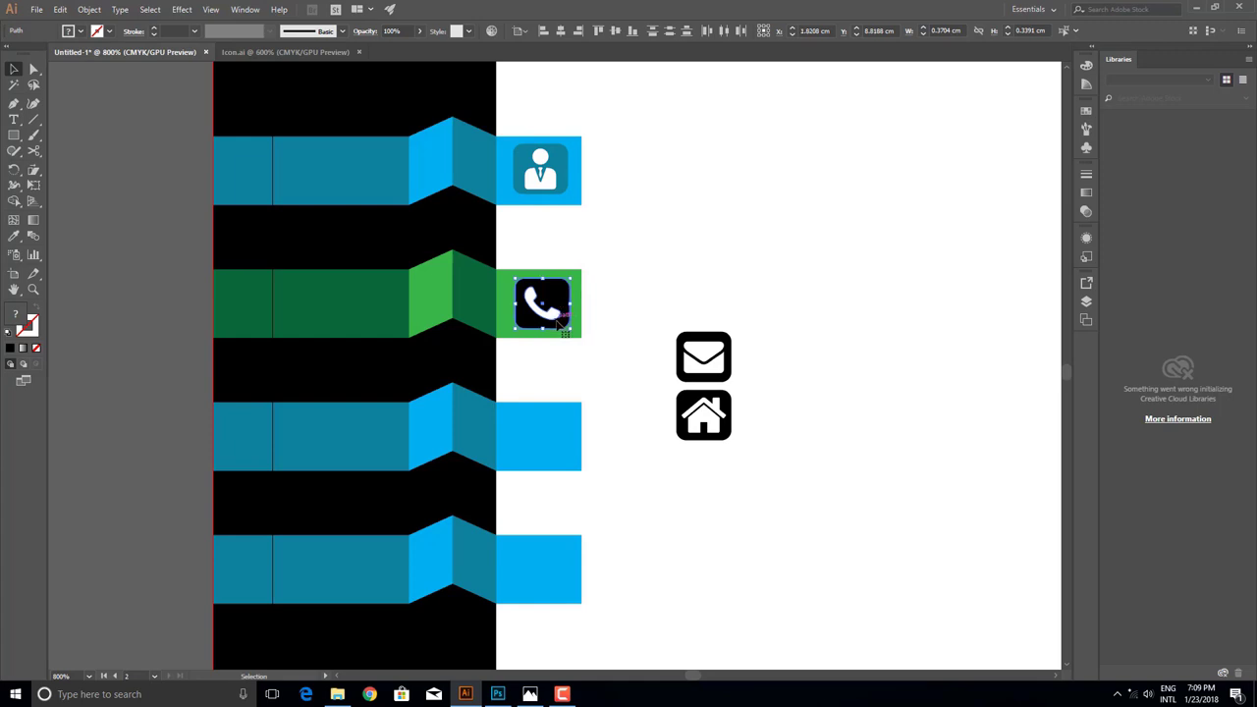
click(520, 312)
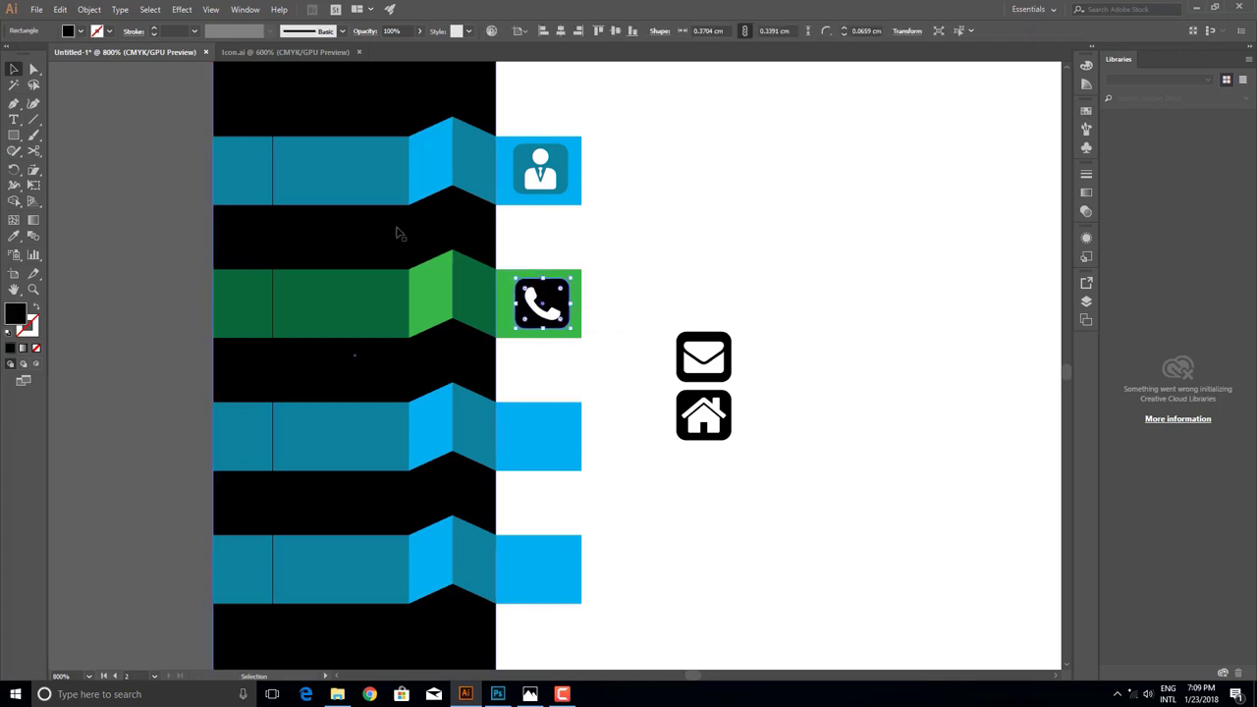
click(80, 32)
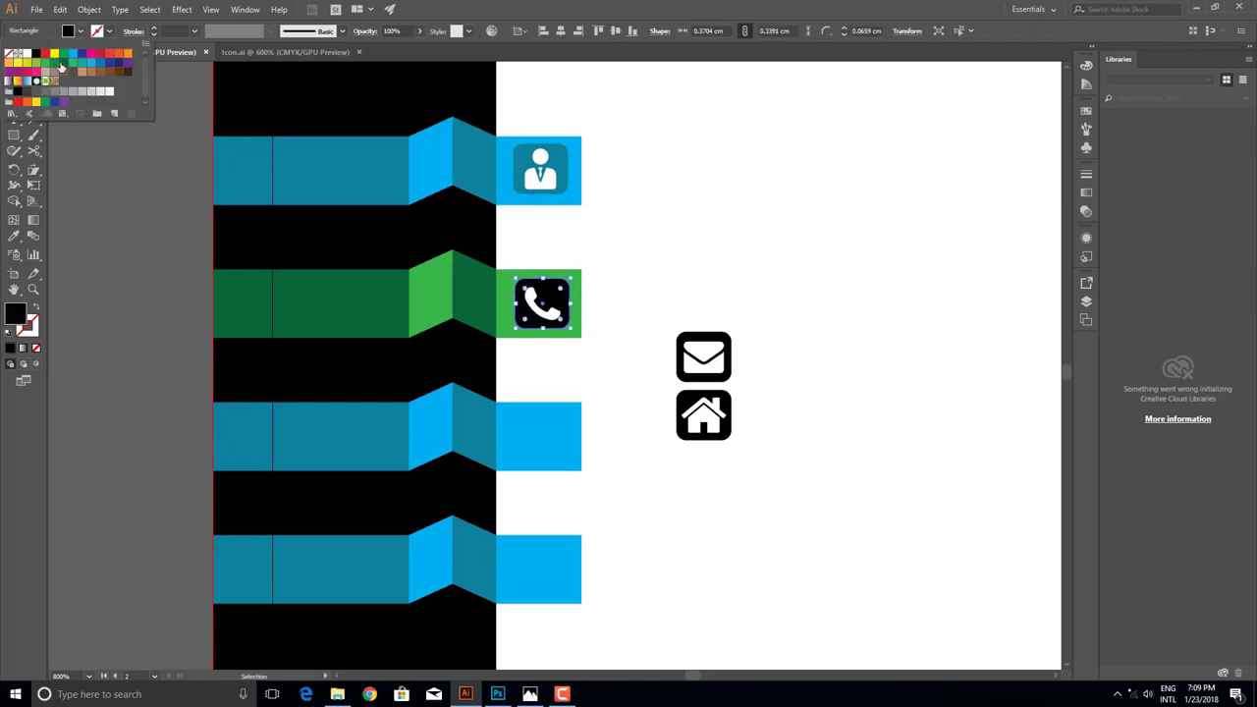
click(61, 65)
click(612, 325)
Move the mail icon onto the third ribbon's end square.
scroll(628, 373, down, 1)
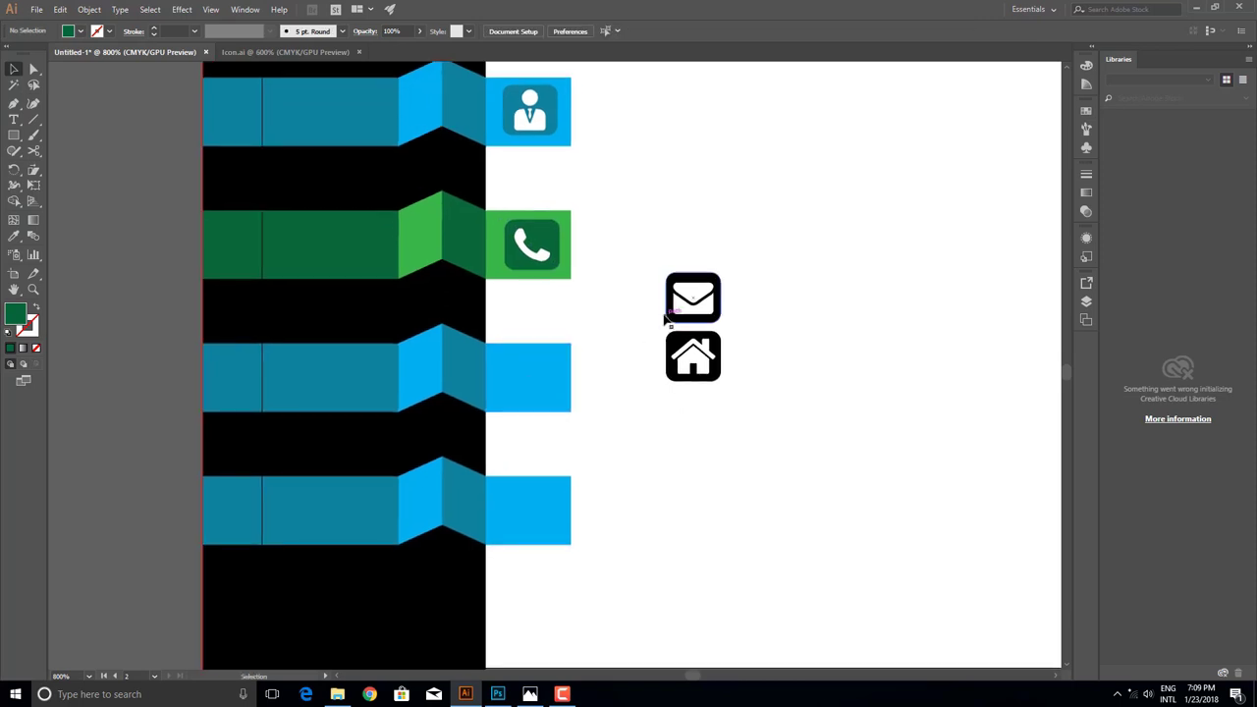
drag(665, 317, 534, 377)
click(525, 413)
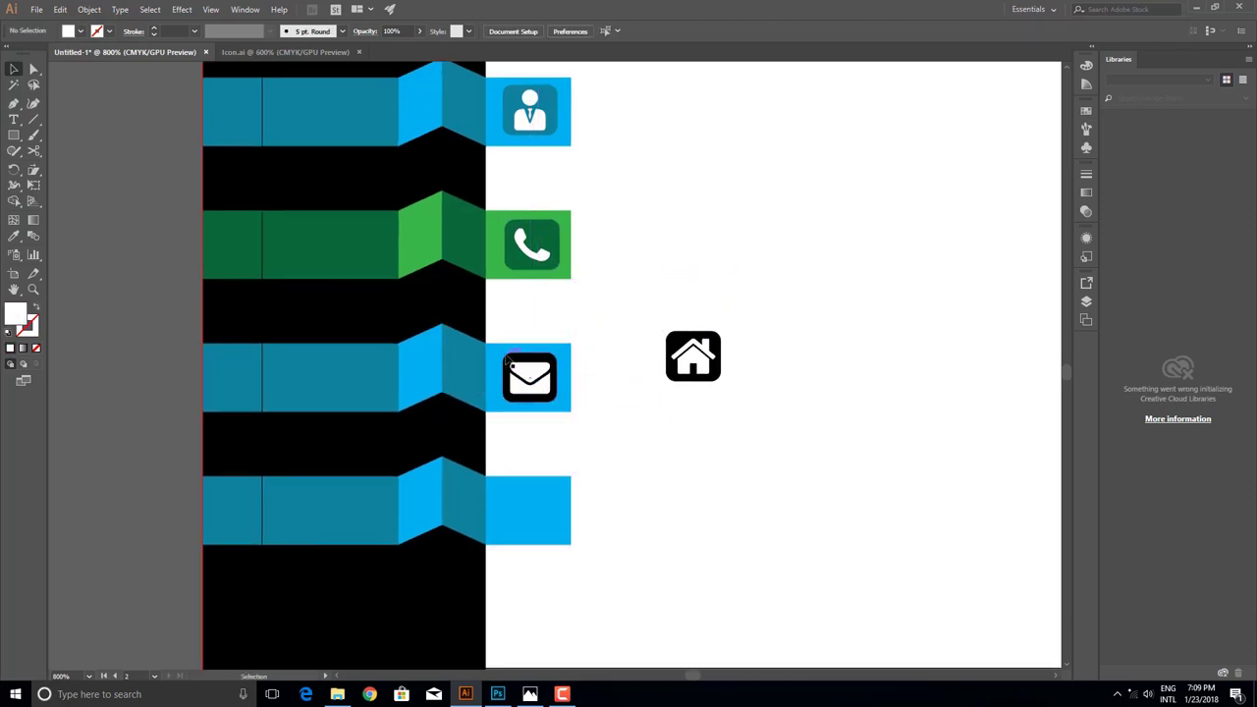
Fill the third ribbon's end square and front fold orange from the Fill swatches.
click(422, 356)
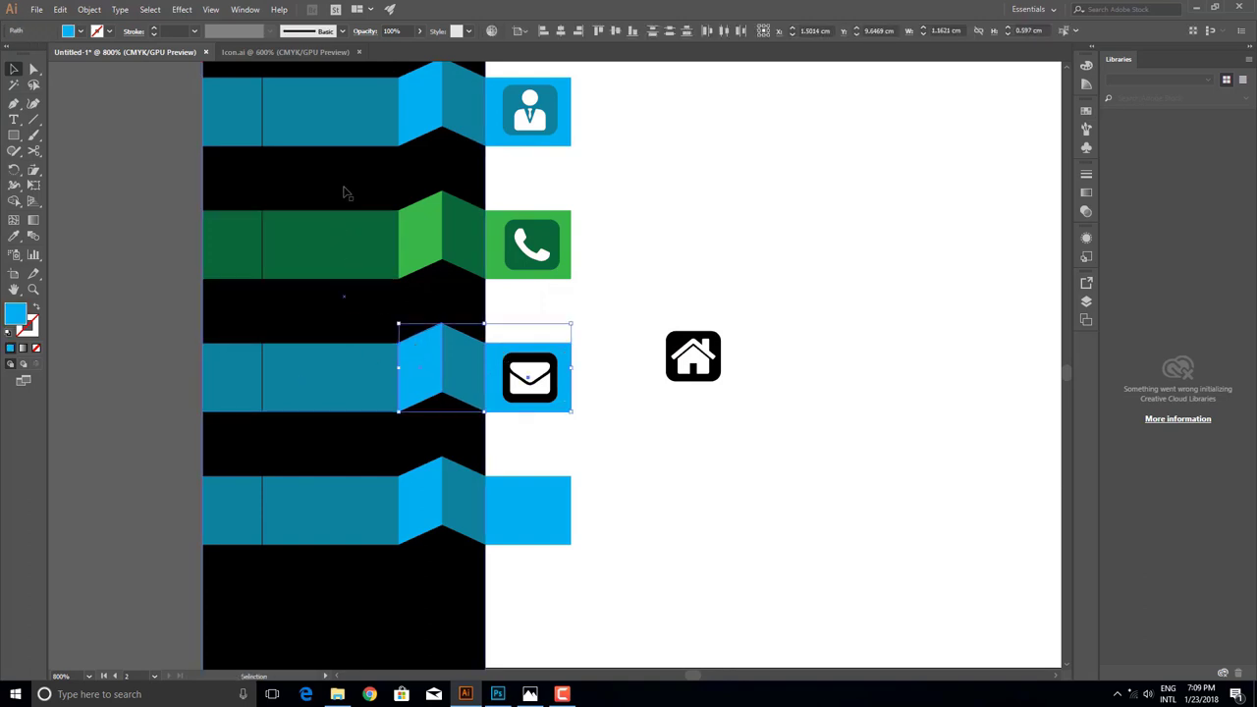
click(79, 30)
click(128, 54)
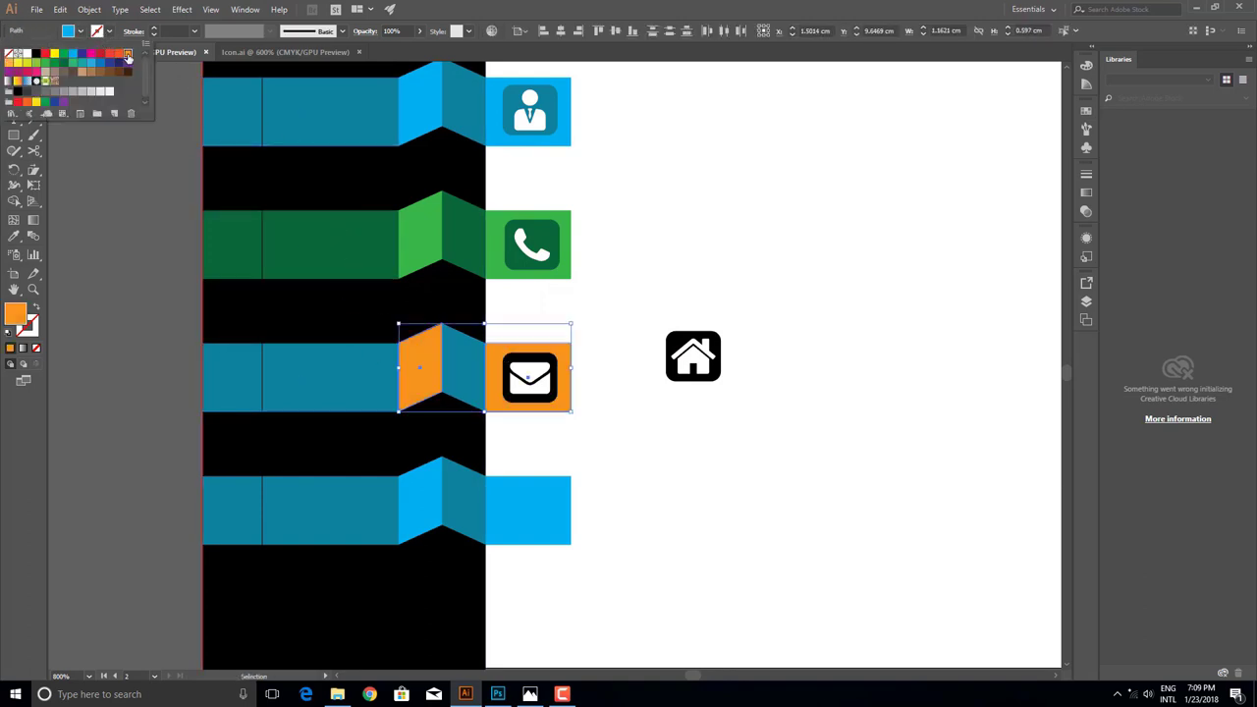
click(587, 428)
click(463, 369)
Colour the third ribbon's band and back fold a darker orange, #DB7709.
shift+click(314, 378)
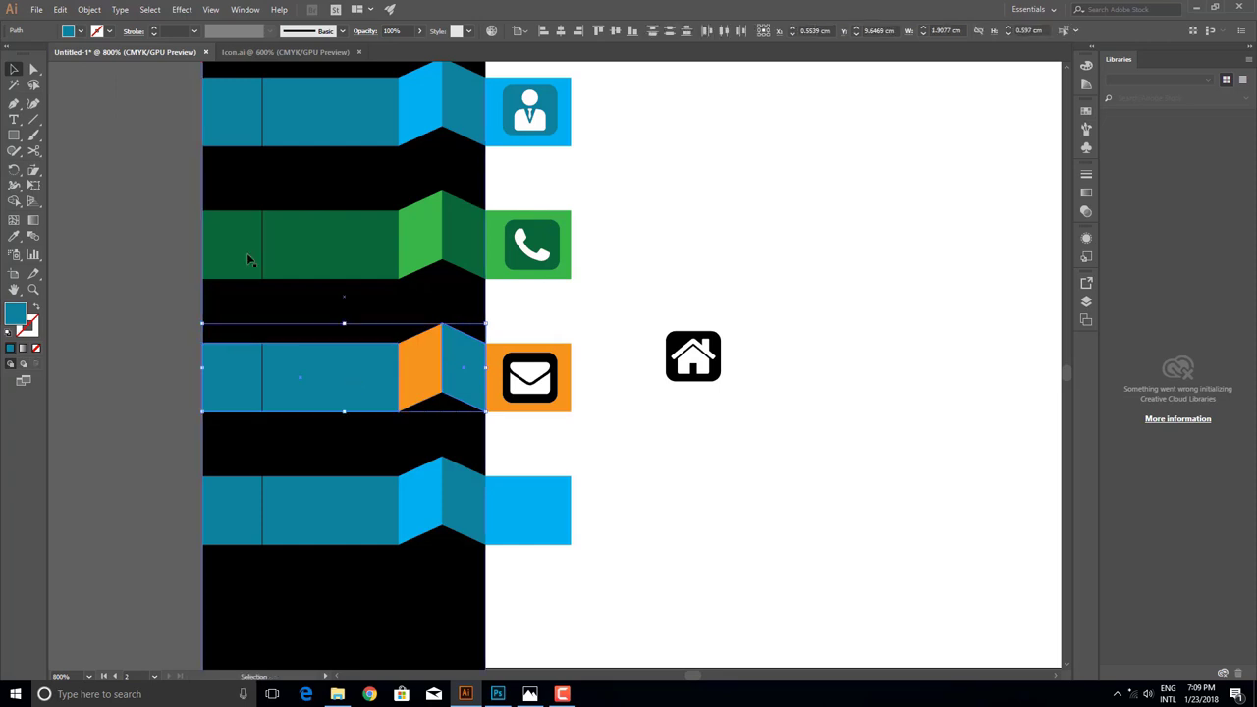
click(80, 31)
click(113, 54)
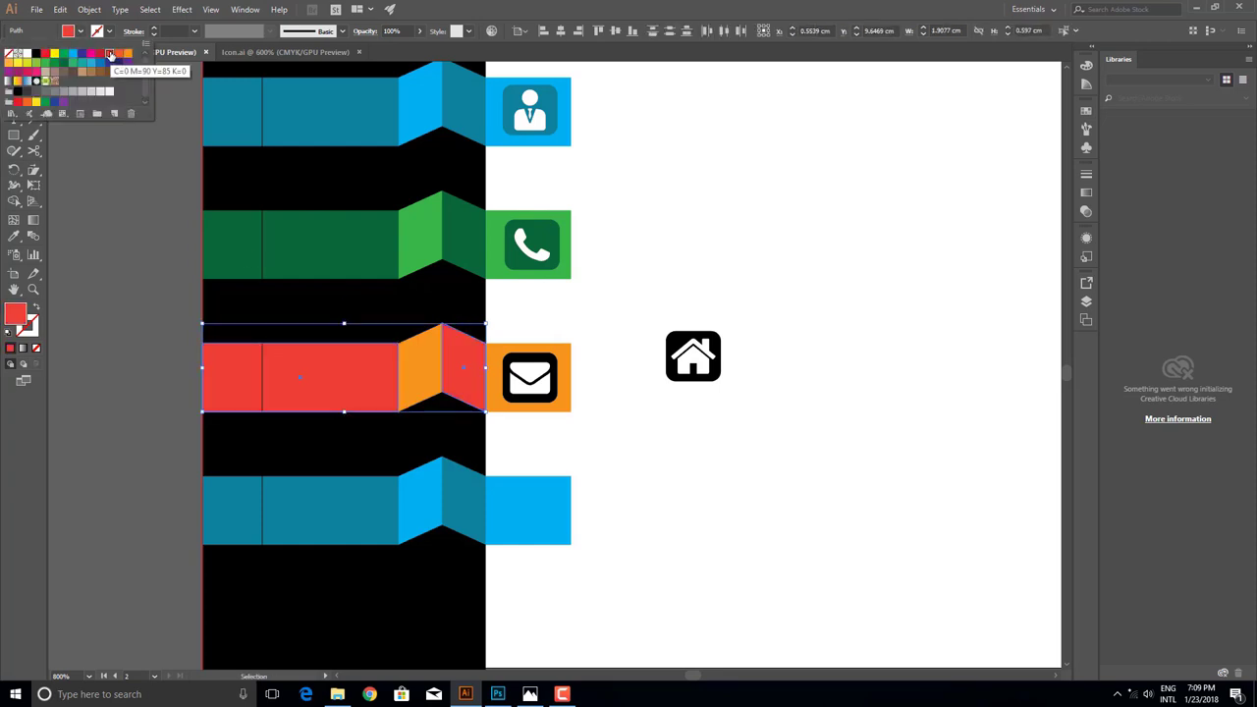
click(120, 54)
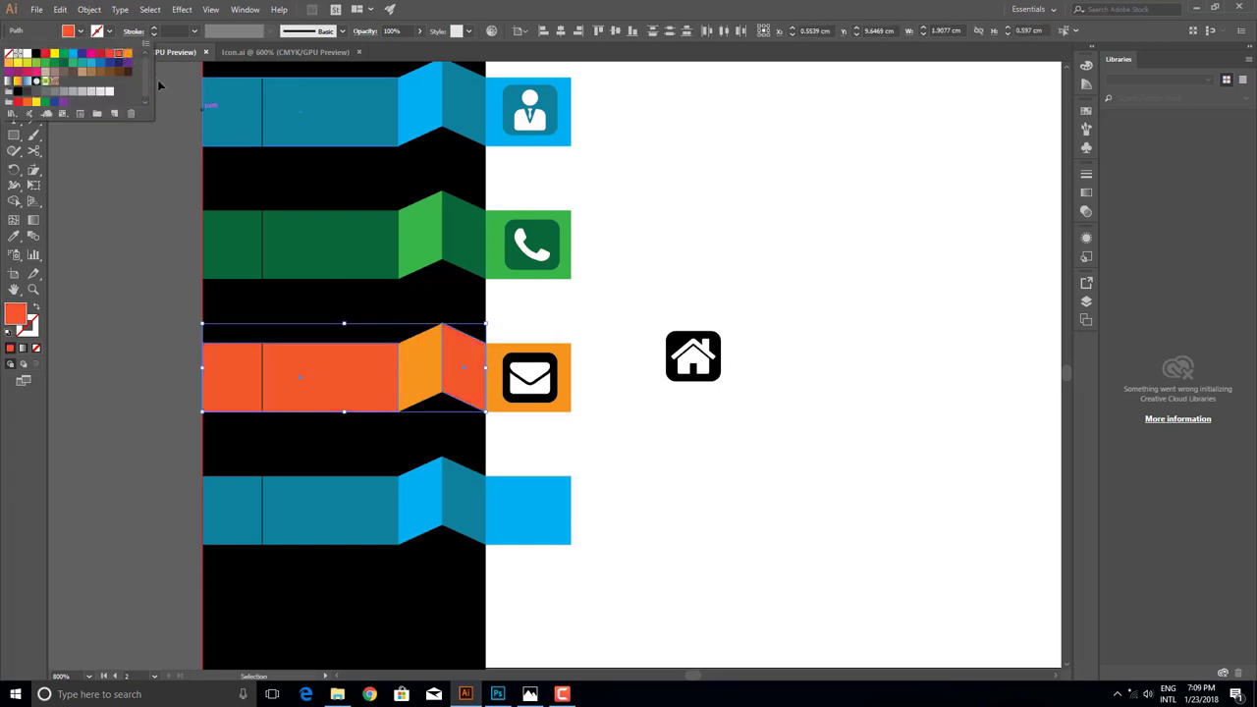
click(127, 53)
double_click(21, 314)
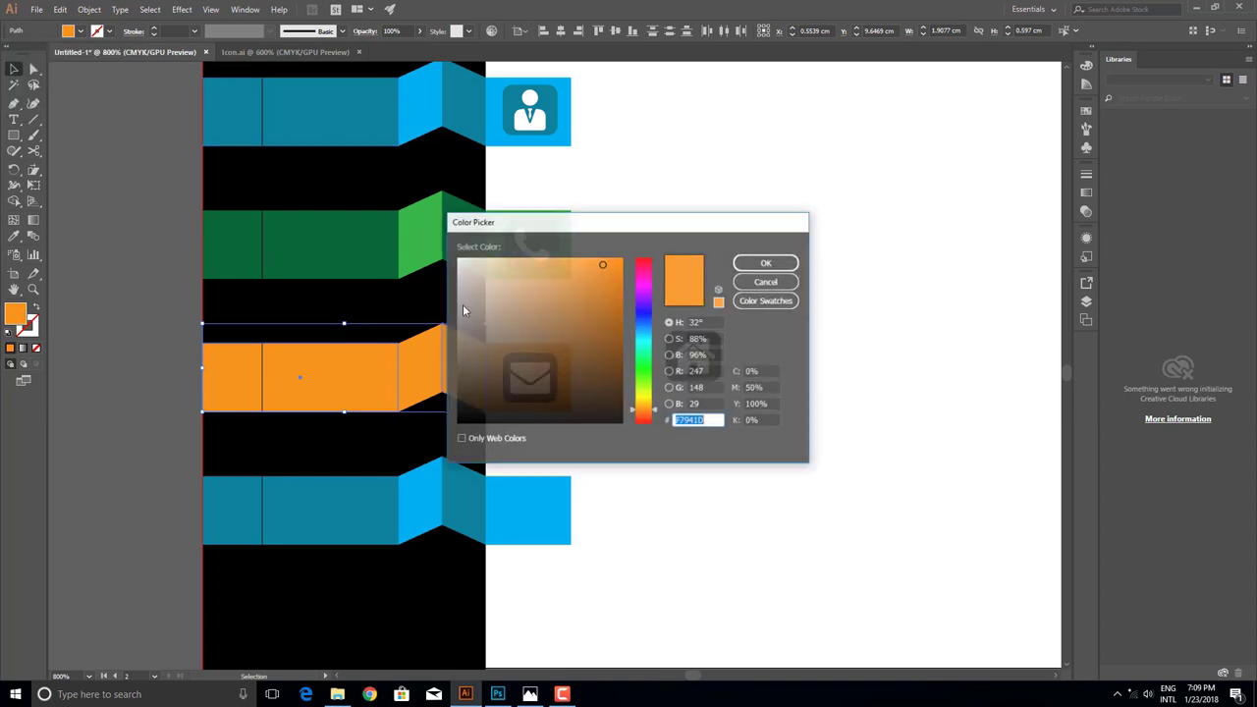
drag(600, 268, 616, 279)
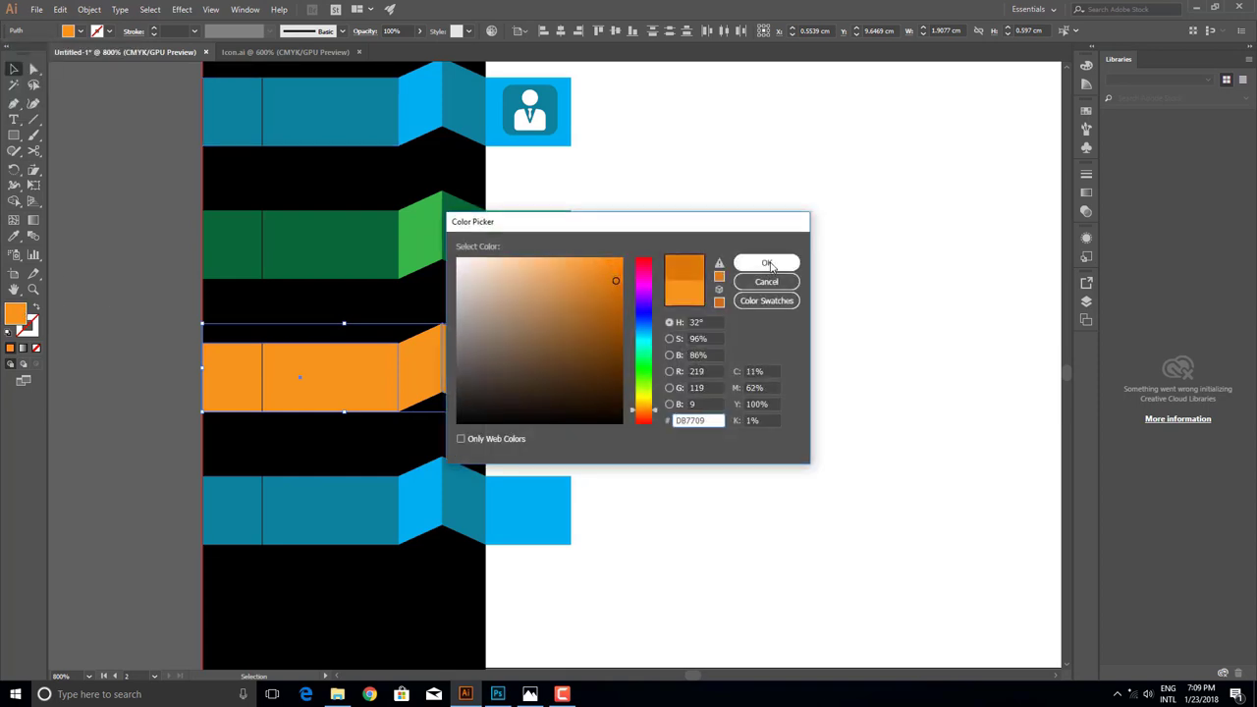
click(766, 262)
click(608, 288)
scroll(619, 359, down, 1)
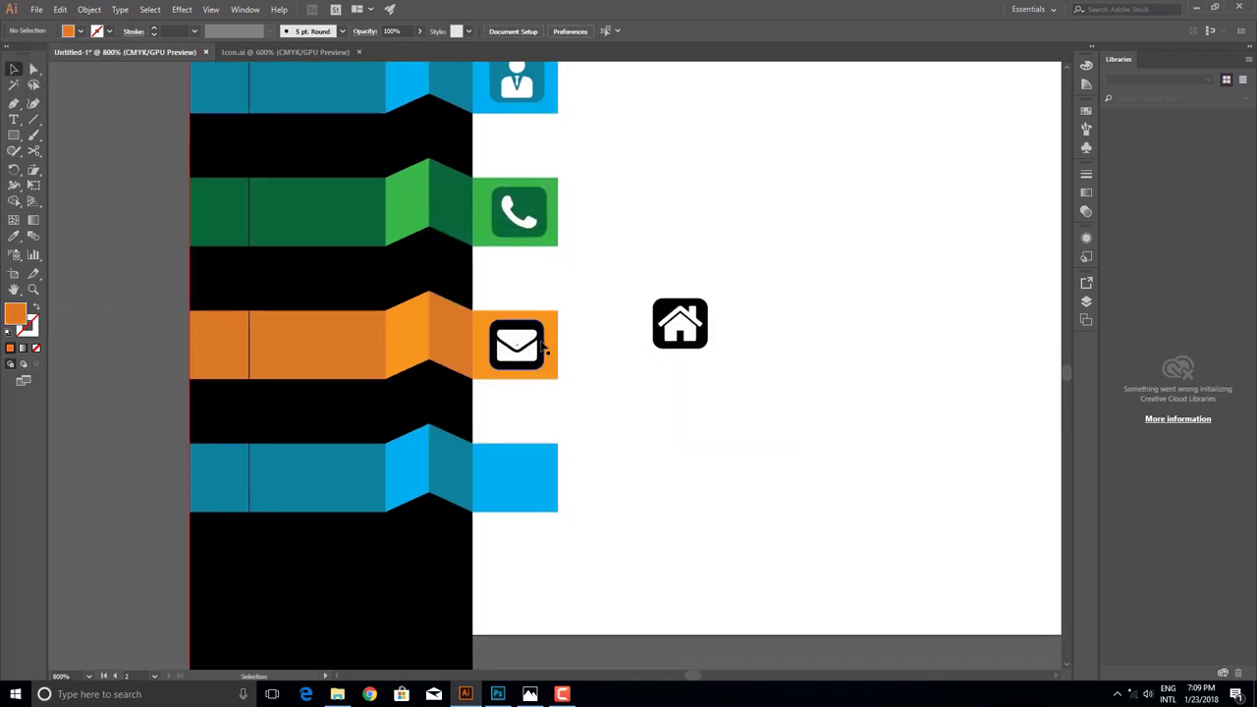
Eyedrop the ribbon's orange onto the envelope icon's tile and darken it slightly.
click(546, 334)
click(14, 236)
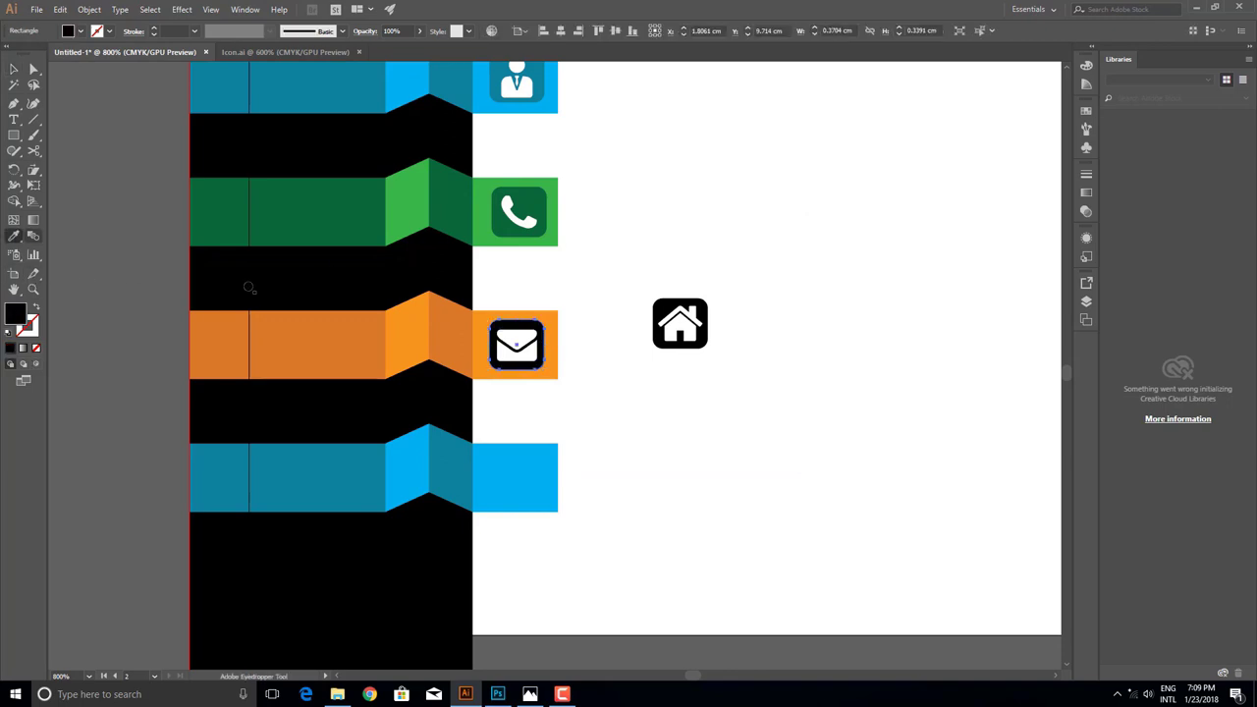
click(449, 328)
click(14, 68)
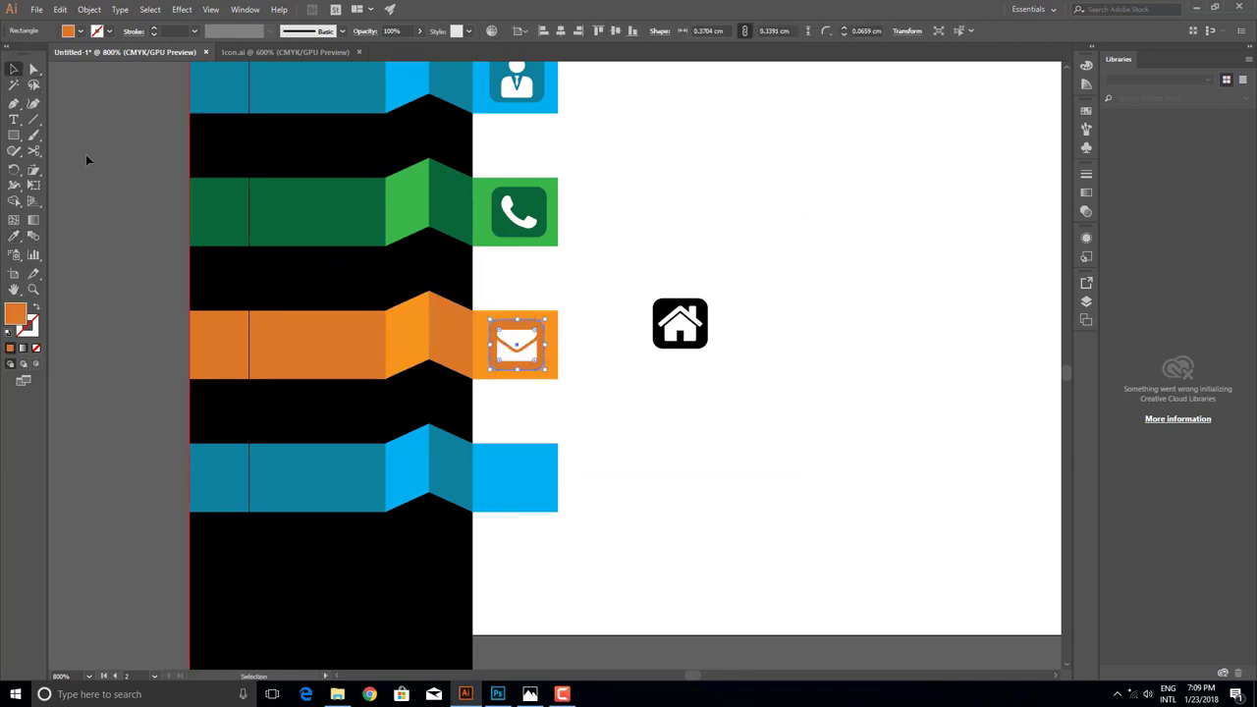
double_click(16, 316)
drag(616, 285, 619, 300)
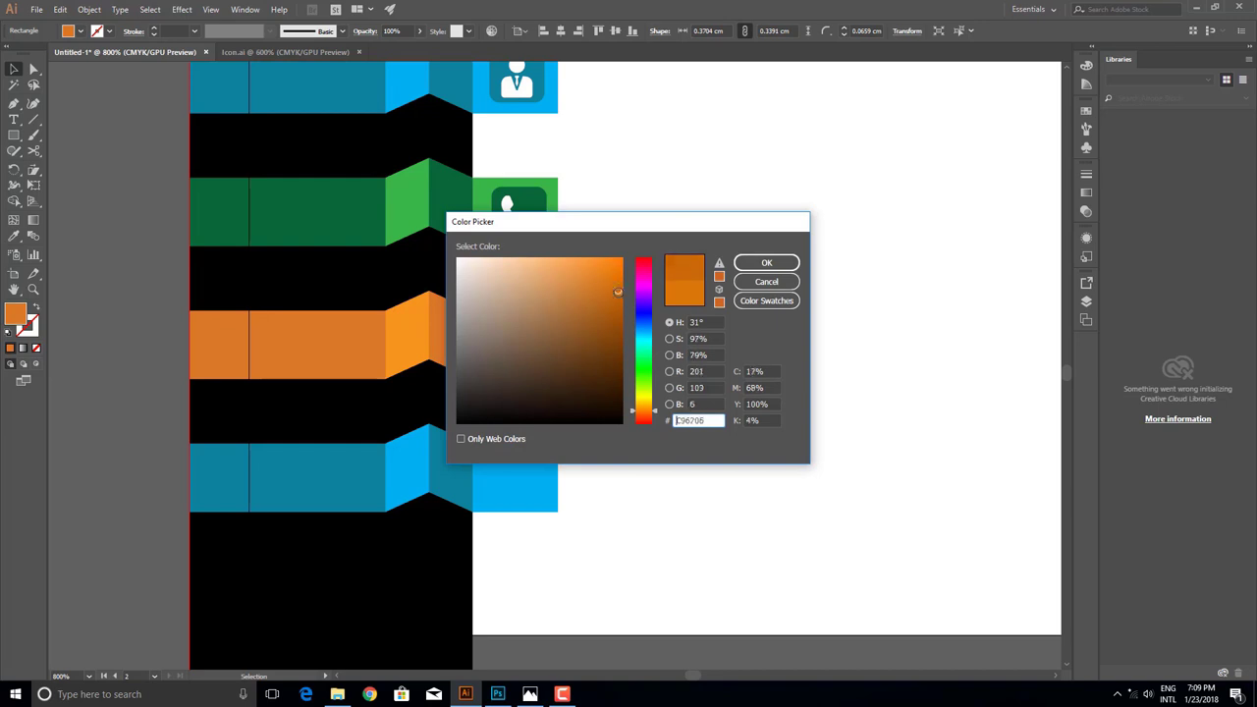
click(766, 263)
Fill the bottom ribbon's end square and front fold magenta.
drag(666, 444, 705, 339)
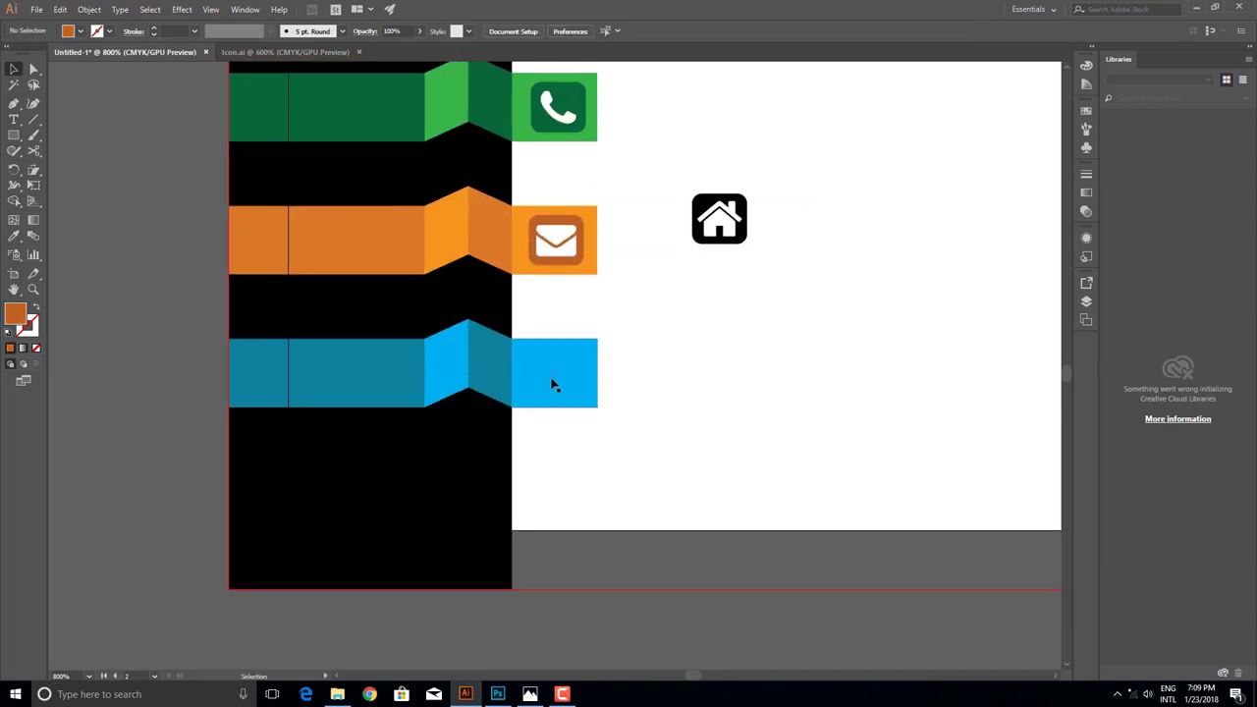
click(553, 383)
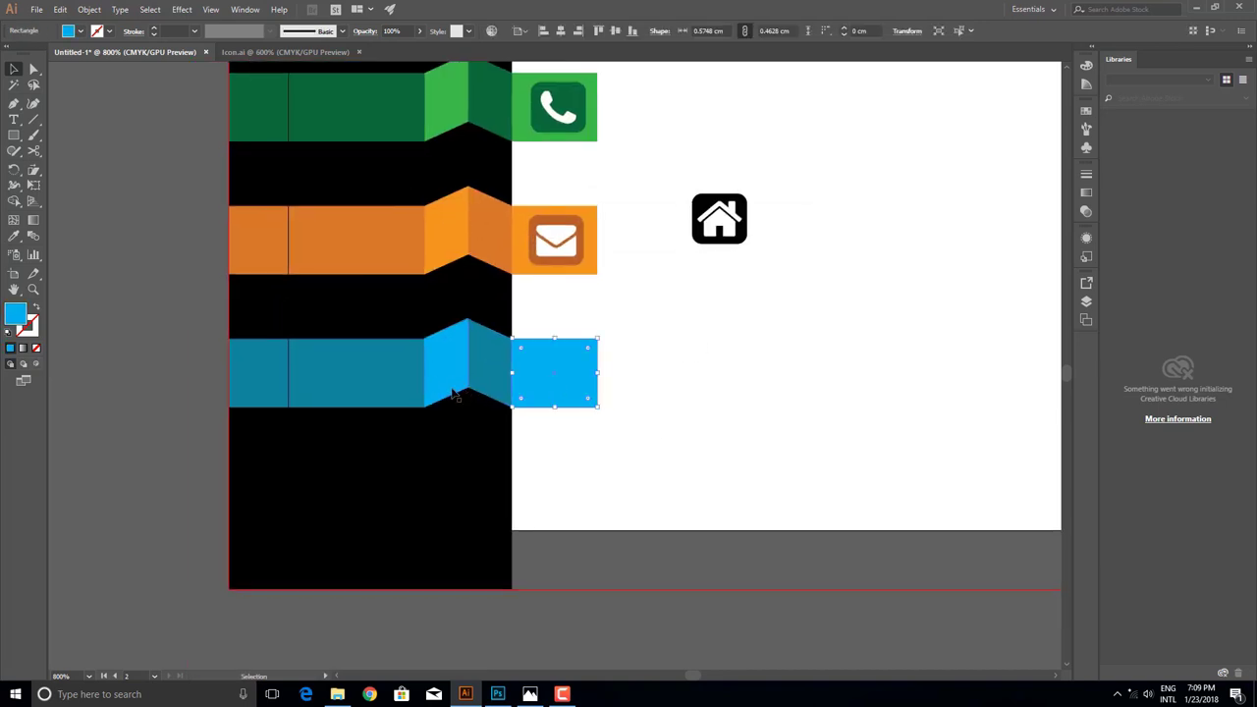
shift+click(461, 378)
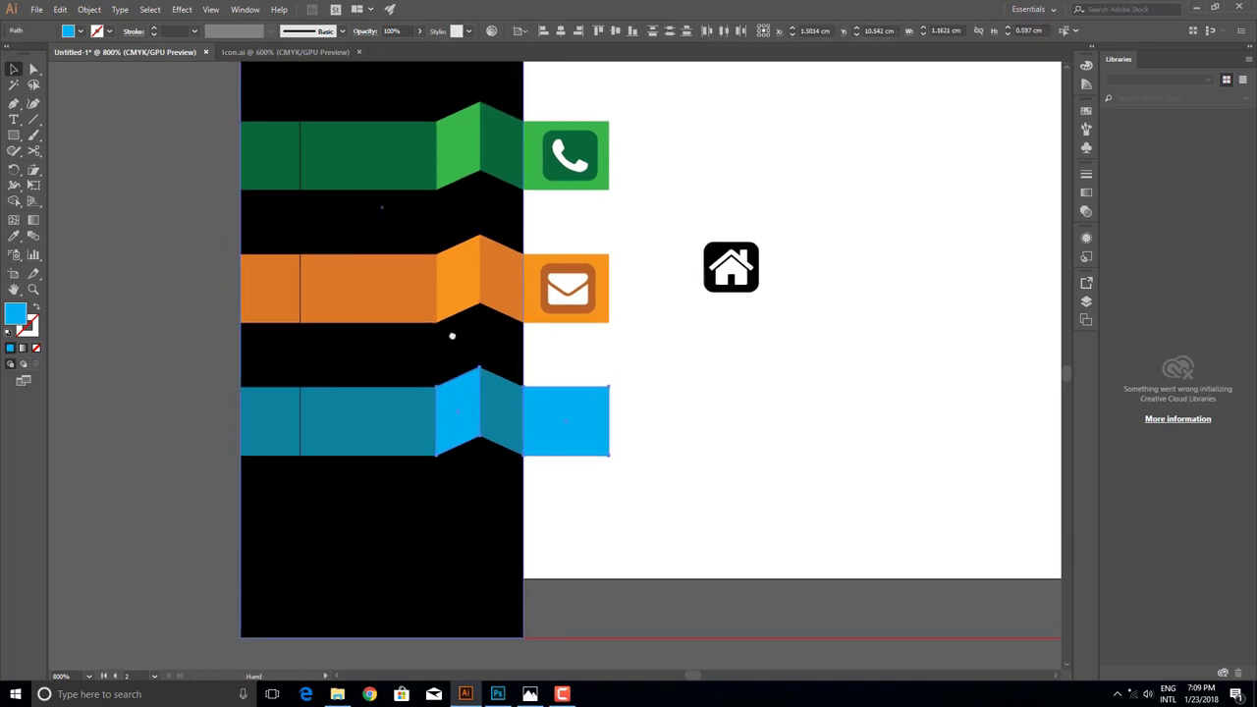
scroll(456, 353, up, 5)
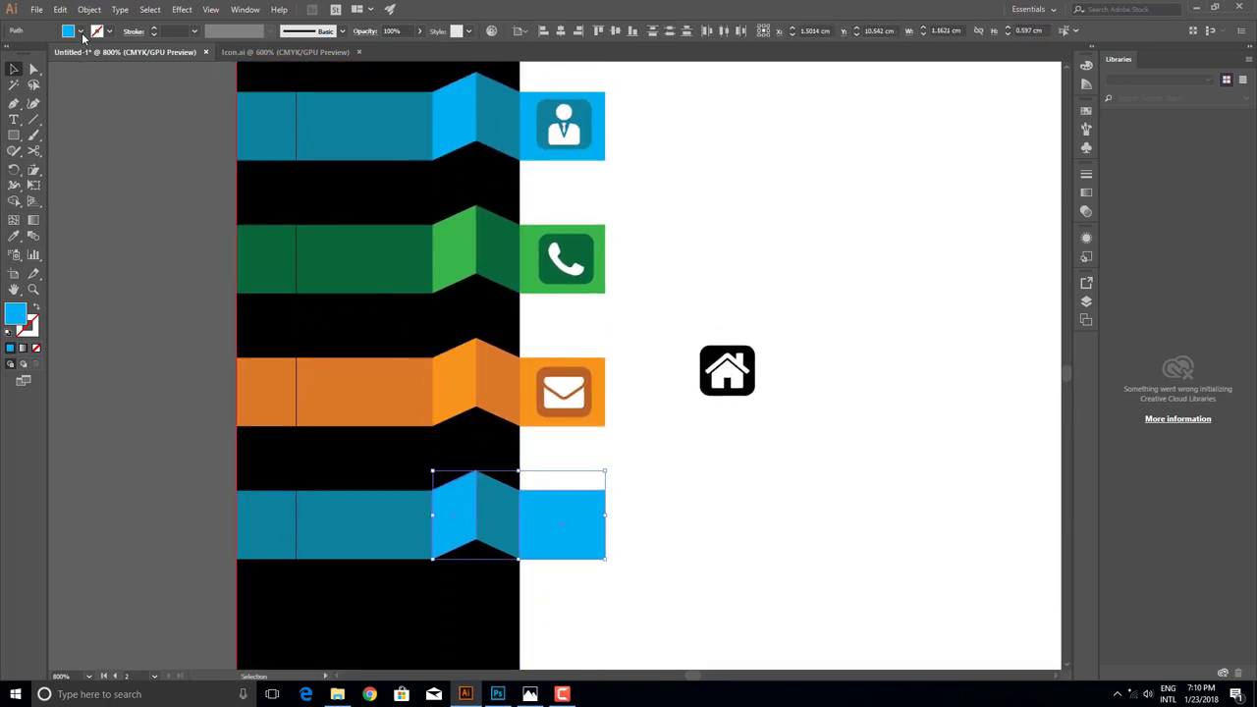
click(81, 31)
click(24, 73)
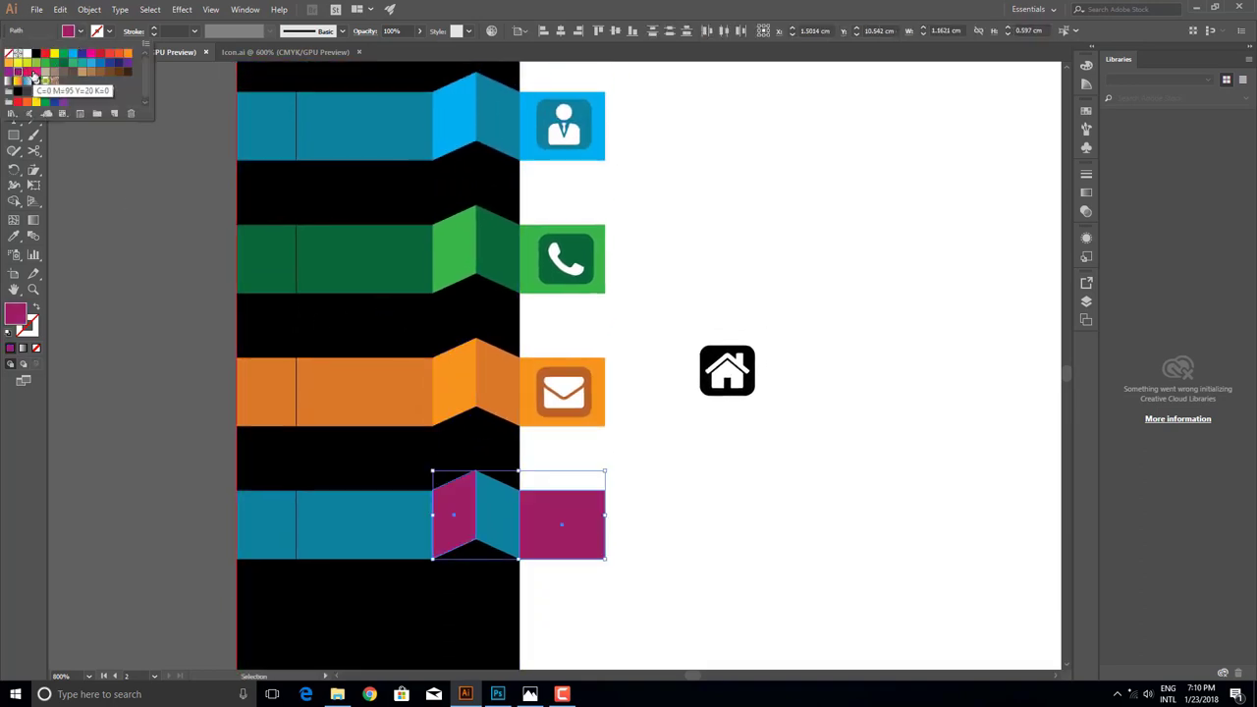
click(670, 518)
Make the bottom ribbon's left bar and back fold a darker magenta.
click(502, 521)
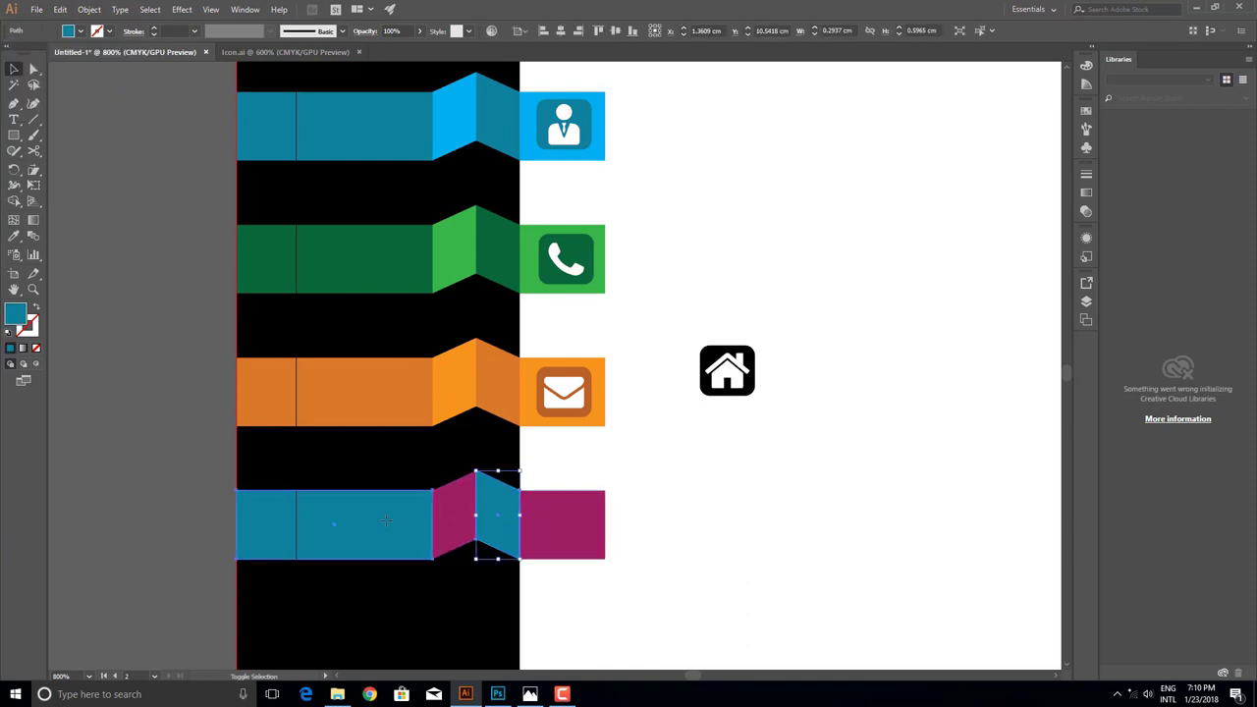
shift+click(334, 526)
click(81, 31)
click(39, 83)
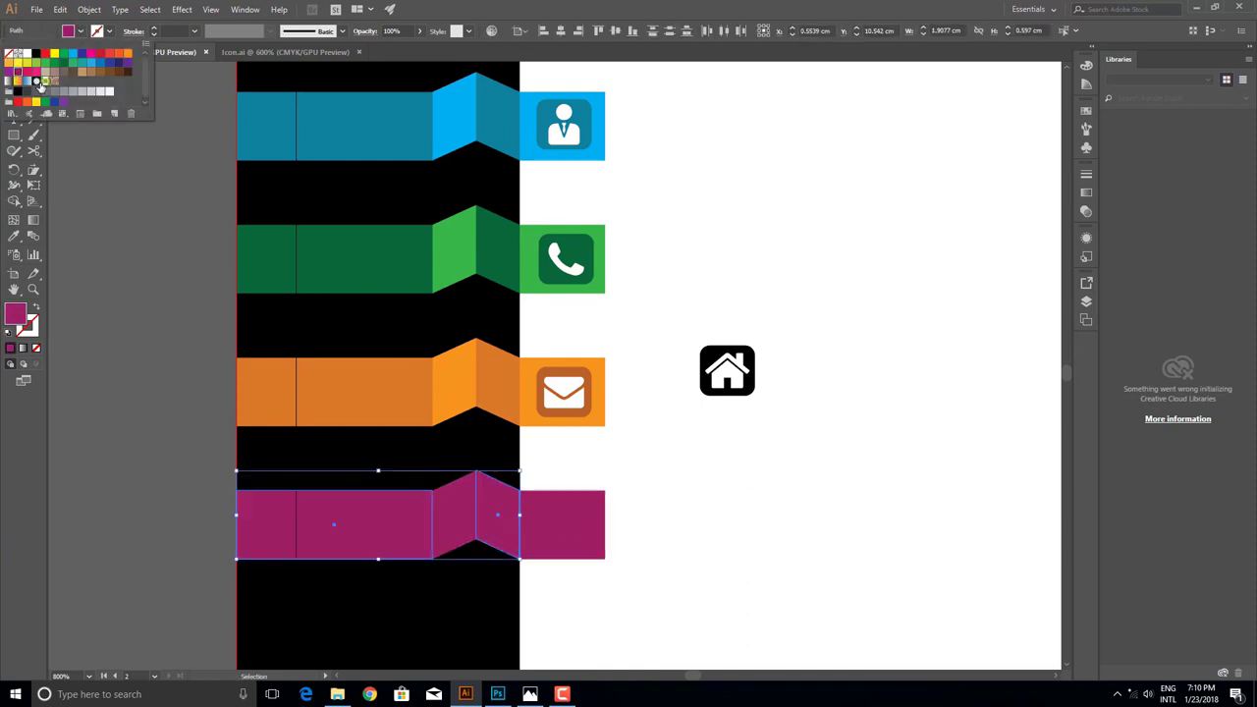
double_click(15, 314)
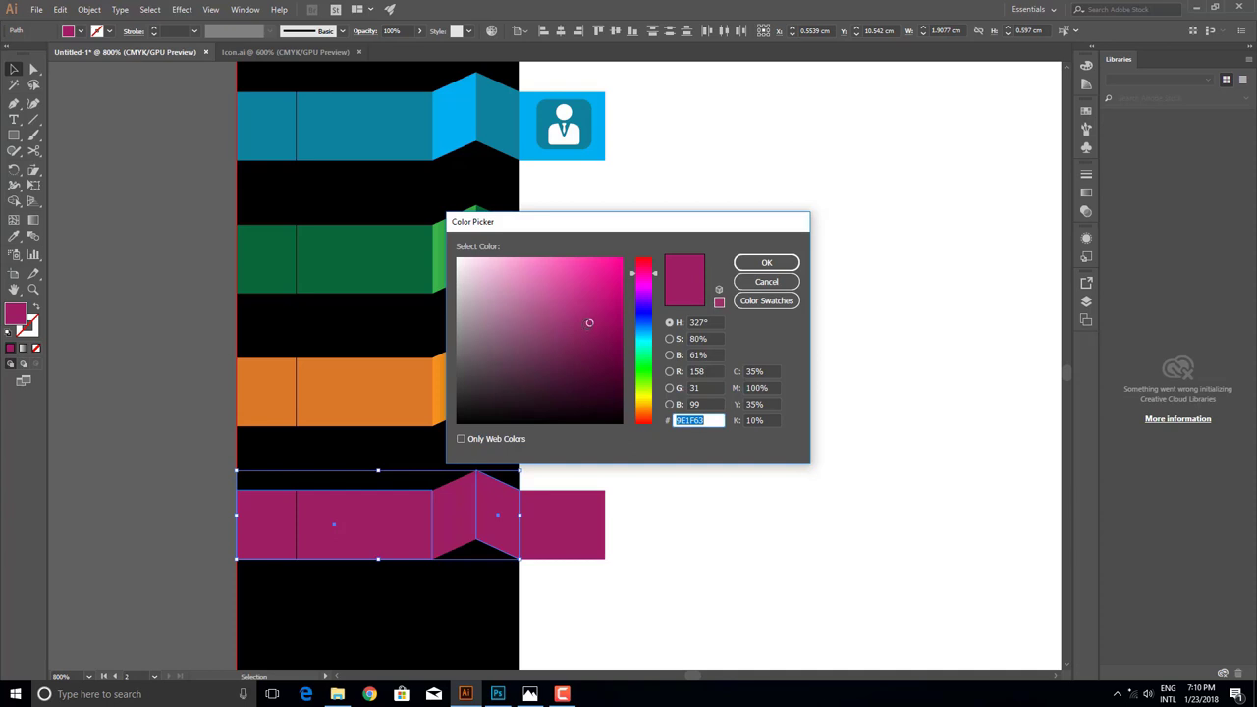
click(599, 330)
click(765, 262)
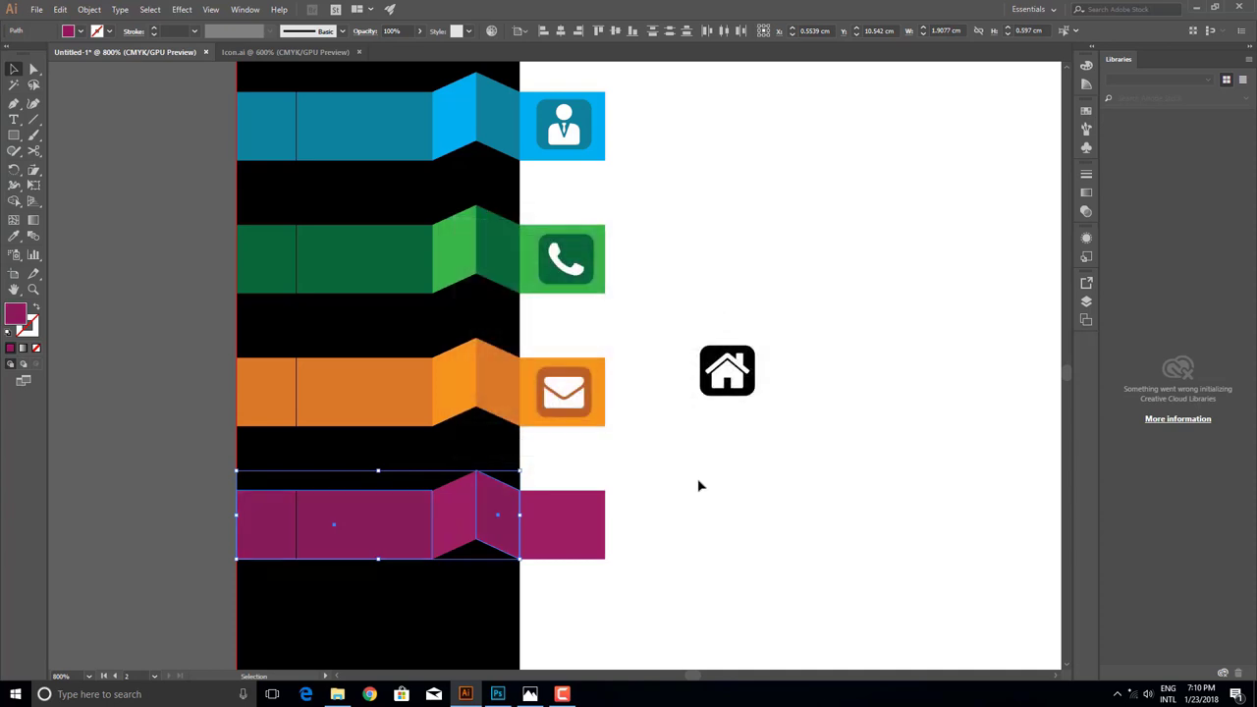
click(699, 485)
scroll(709, 404, down, 2)
Move the home icon onto the magenta ribbon's square.
click(687, 298)
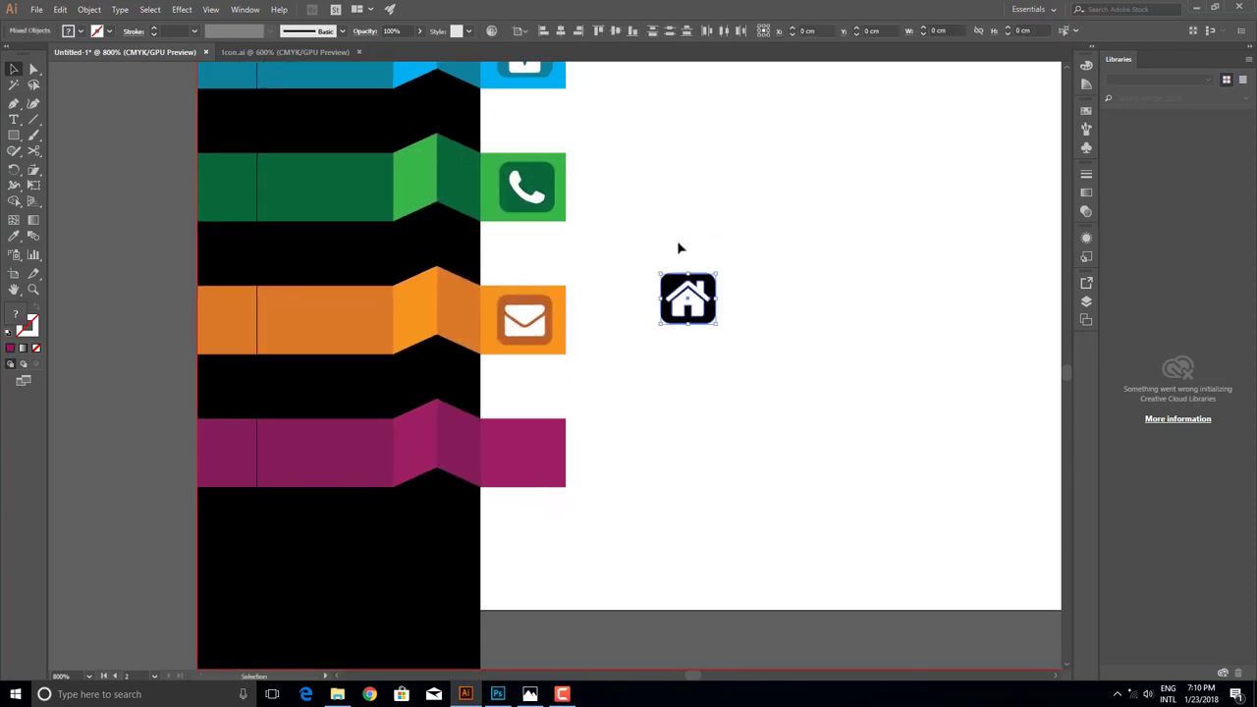
key(ctrl+z)
click(741, 376)
key(v)
key(ctrl+z)
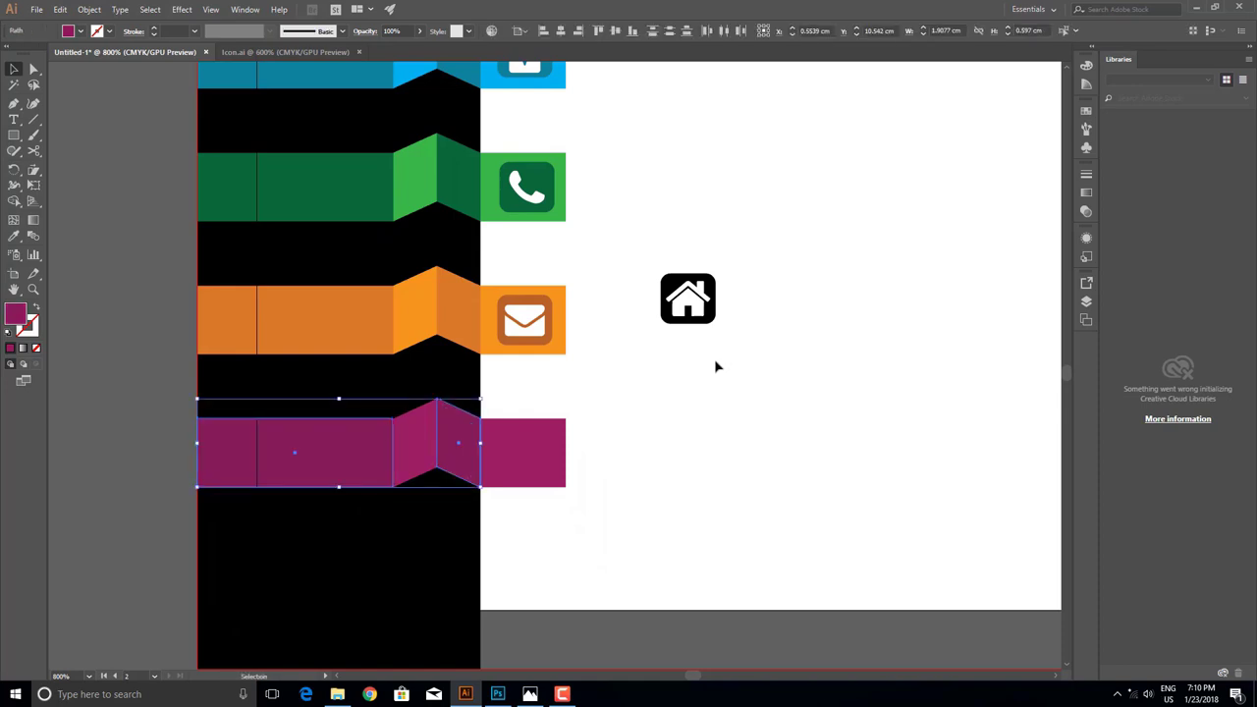
drag(672, 282, 508, 433)
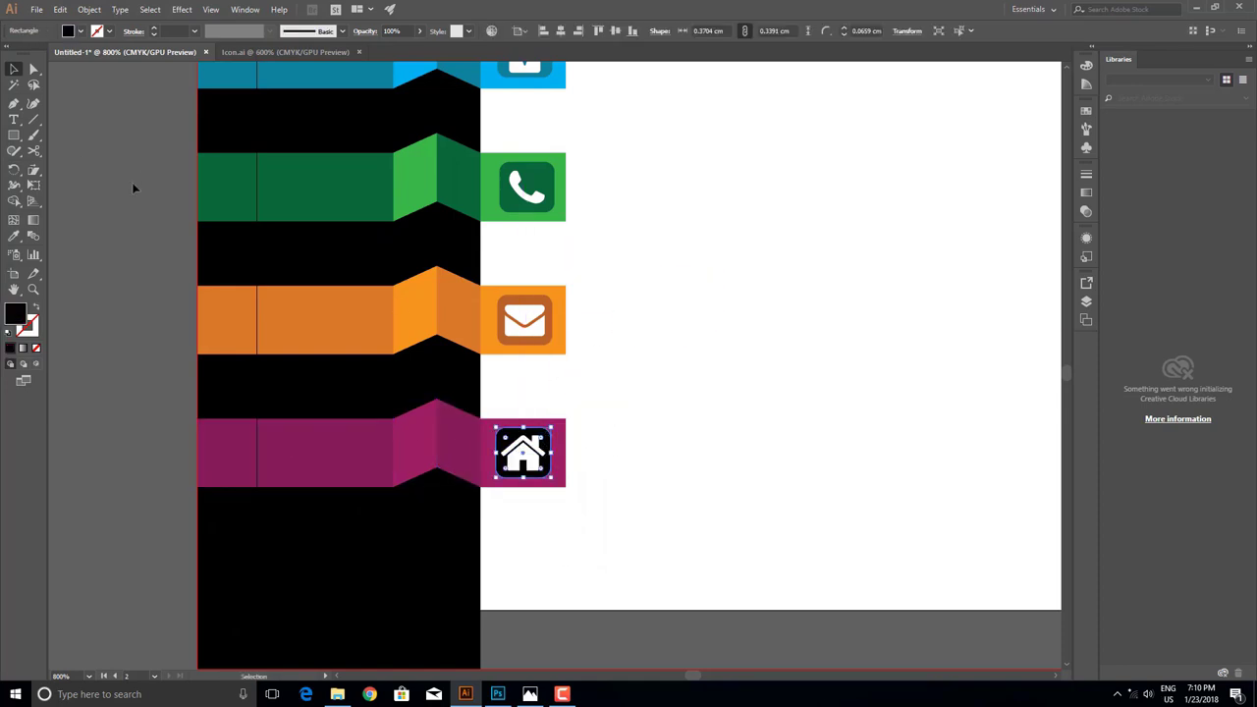
Sample the ribbon's magenta onto the home icon tile, then darken it to #720747.
click(14, 236)
click(427, 437)
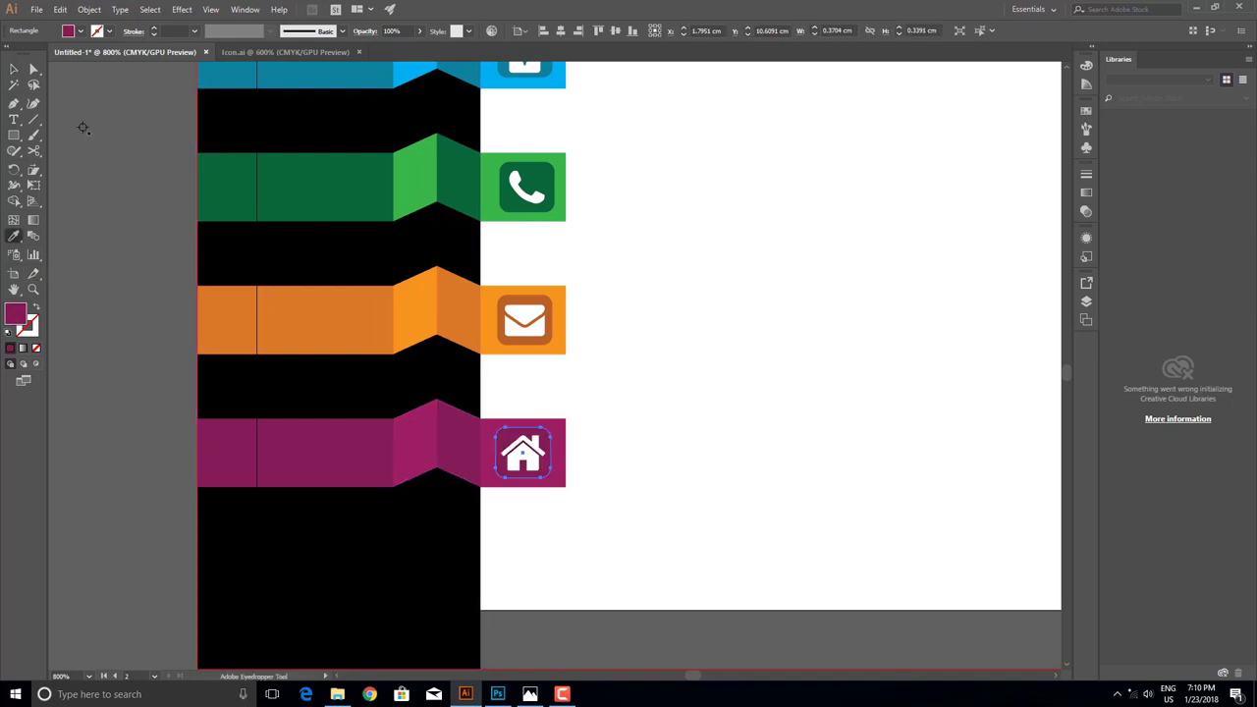
click(14, 68)
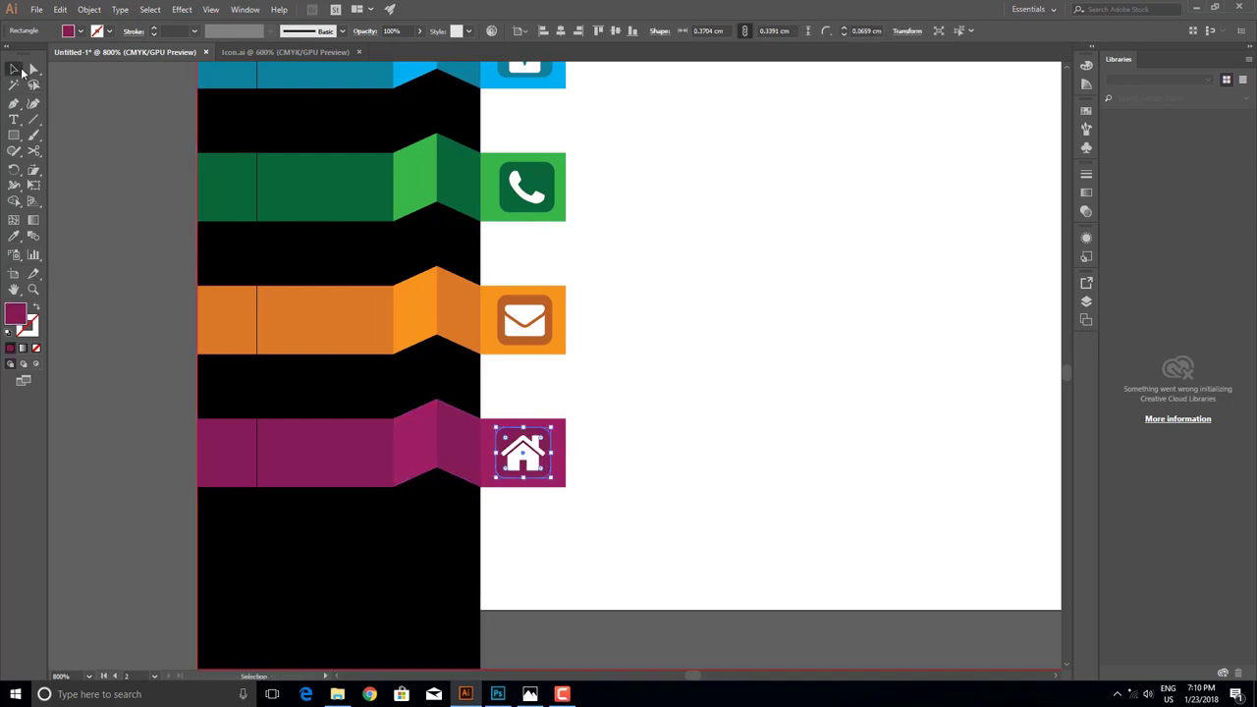
double_click(15, 313)
text(720747)
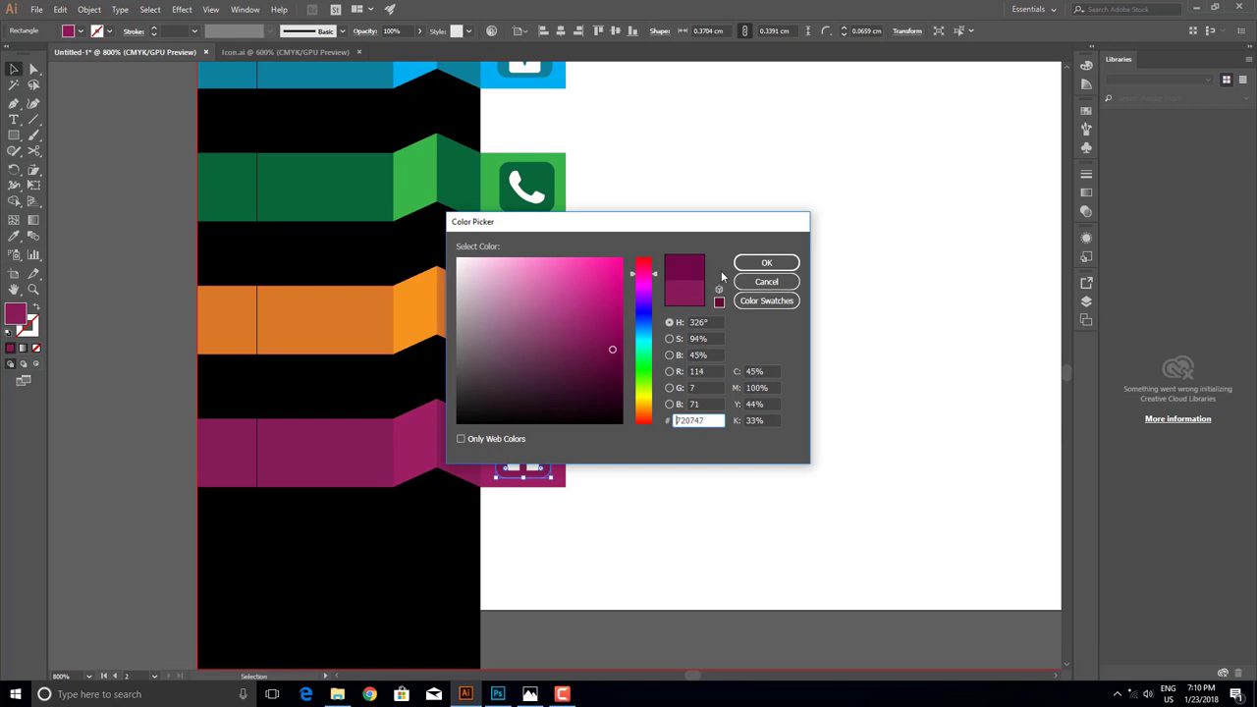
key(Return)
click(666, 397)
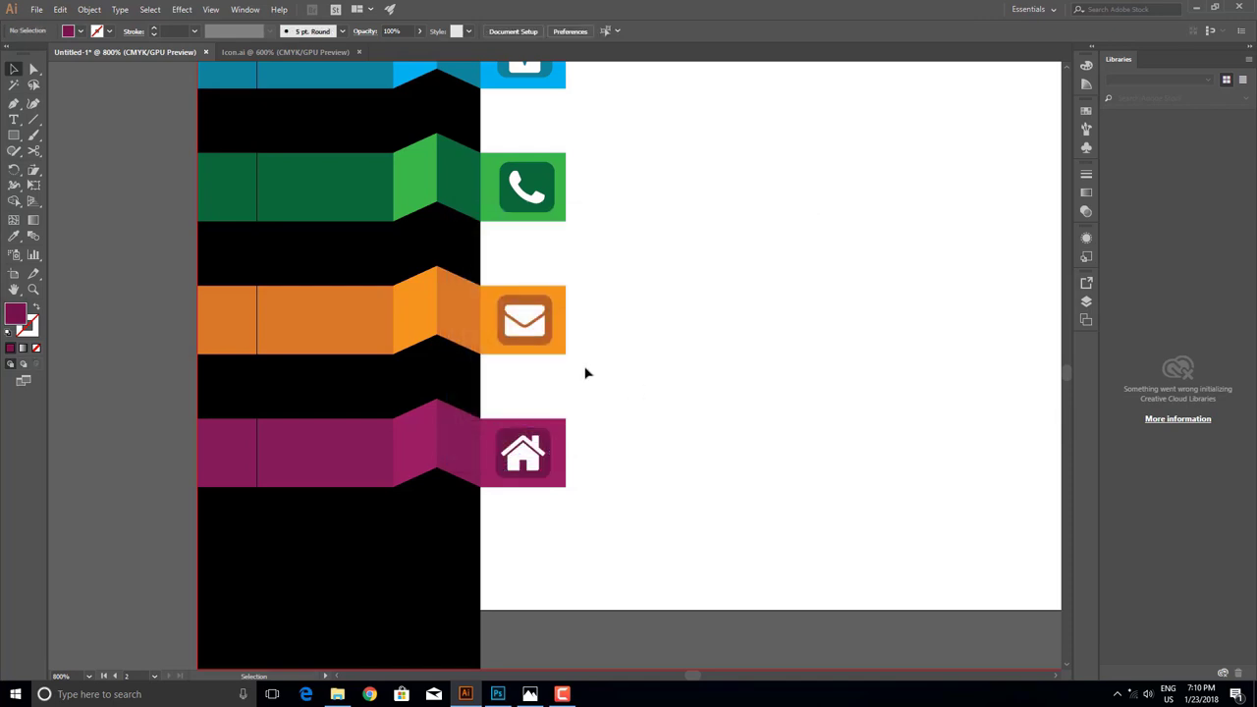
Copy the front card's COLORPRO logo onto the back card and ungroup it.
scroll(576, 376, down, 1)
scroll(589, 362, down, 2)
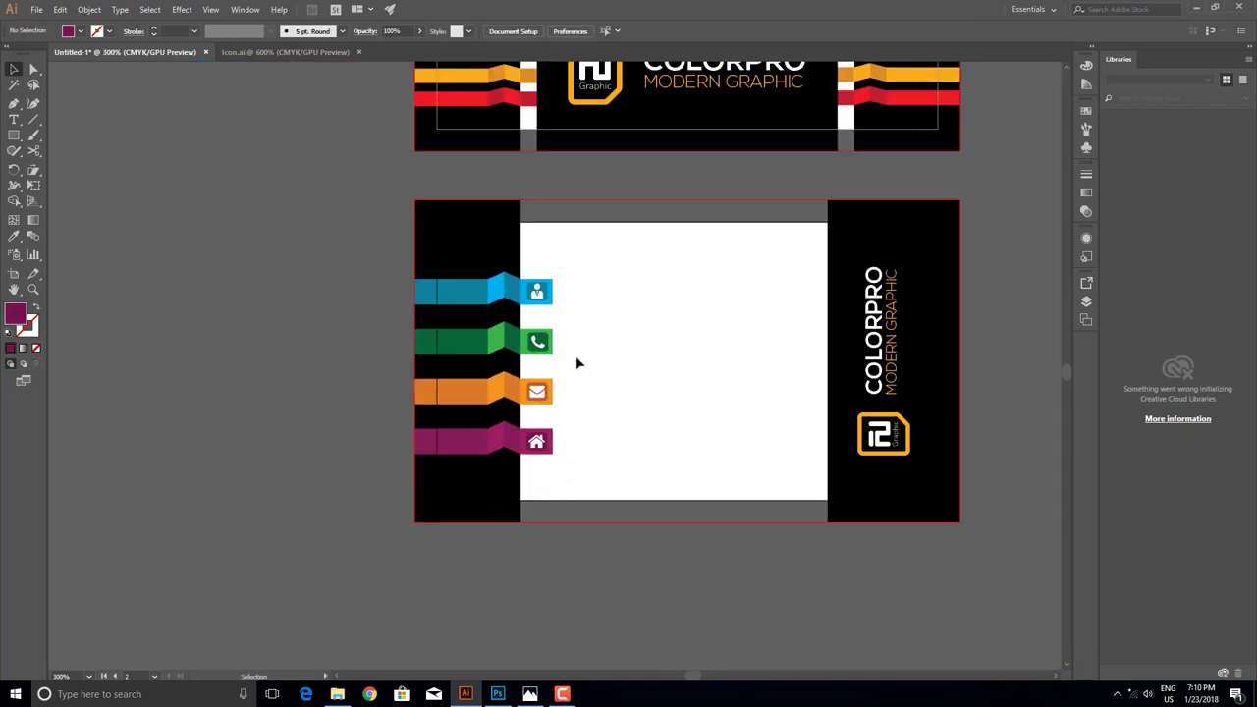
mouse_move(646, 163)
mouse_down()
mouse_move(672, 392)
mouse_move(654, 390)
mouse_up()
right_click(653, 392)
click(677, 494)
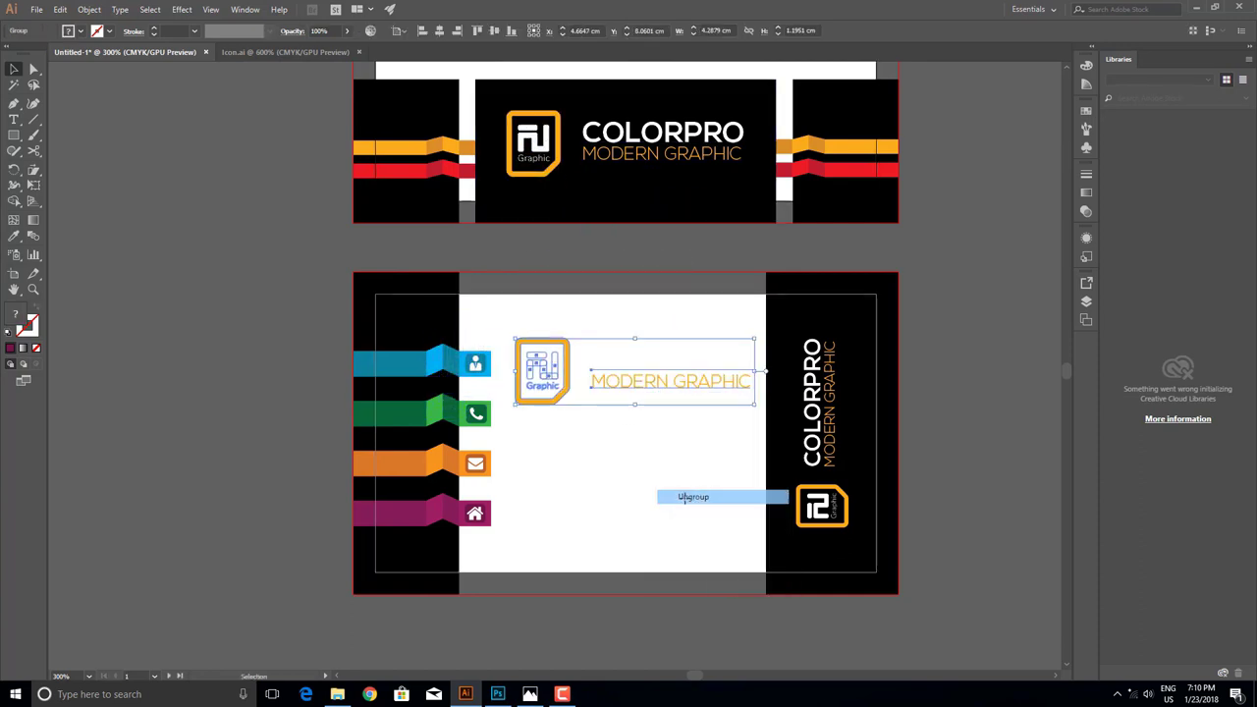
click(624, 368)
Delete the logo mark, move MODERN GRAPHIC beside the person icon, and select its text.
shift+click(542, 371)
key(Delete)
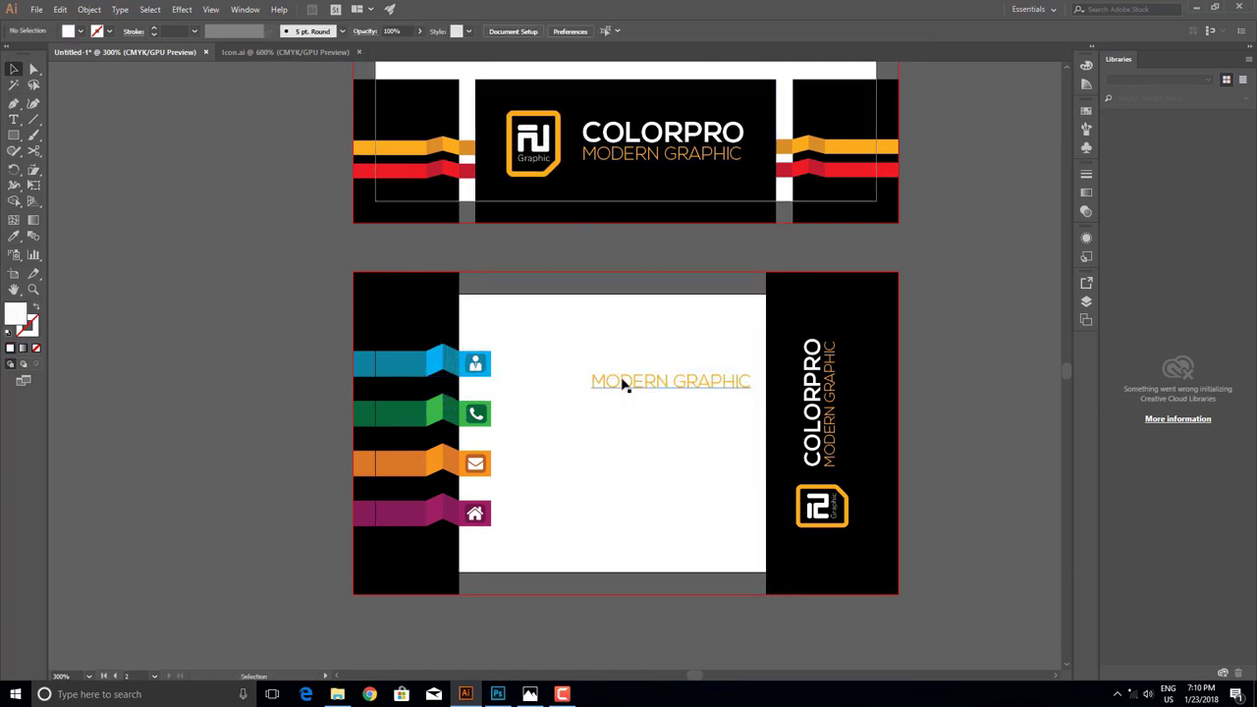
drag(623, 384, 540, 362)
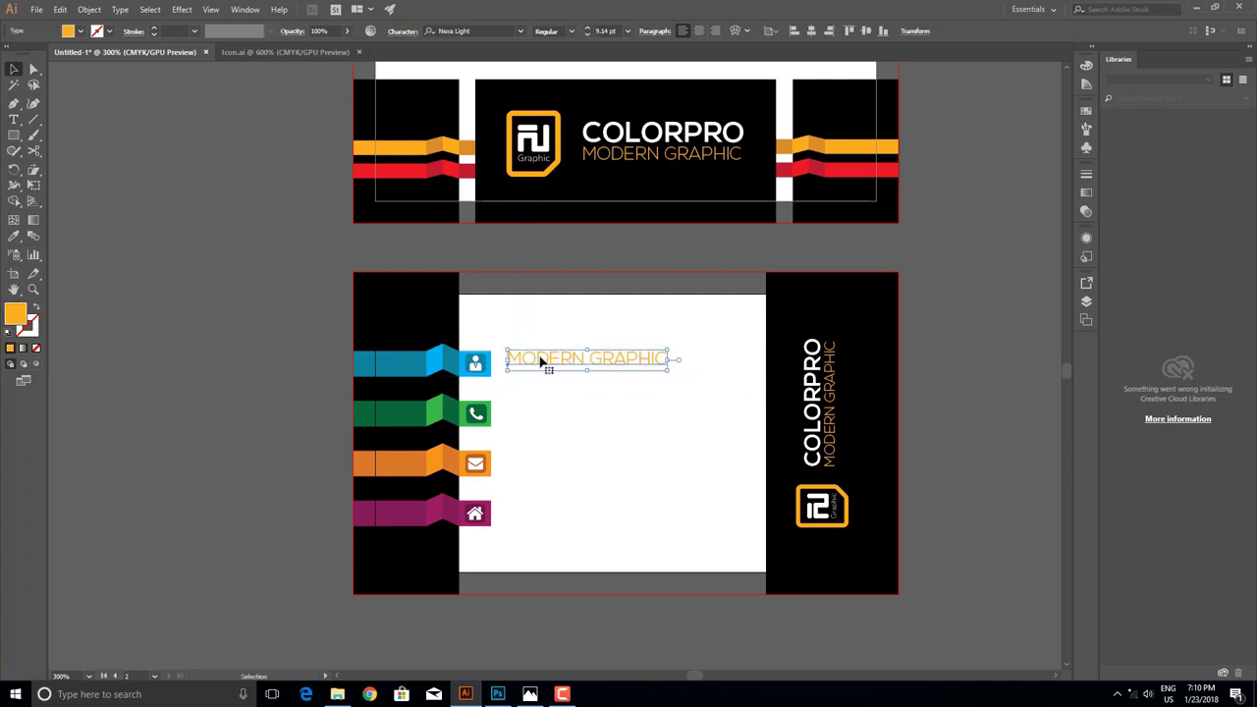
double_click(543, 365)
triple_click(578, 358)
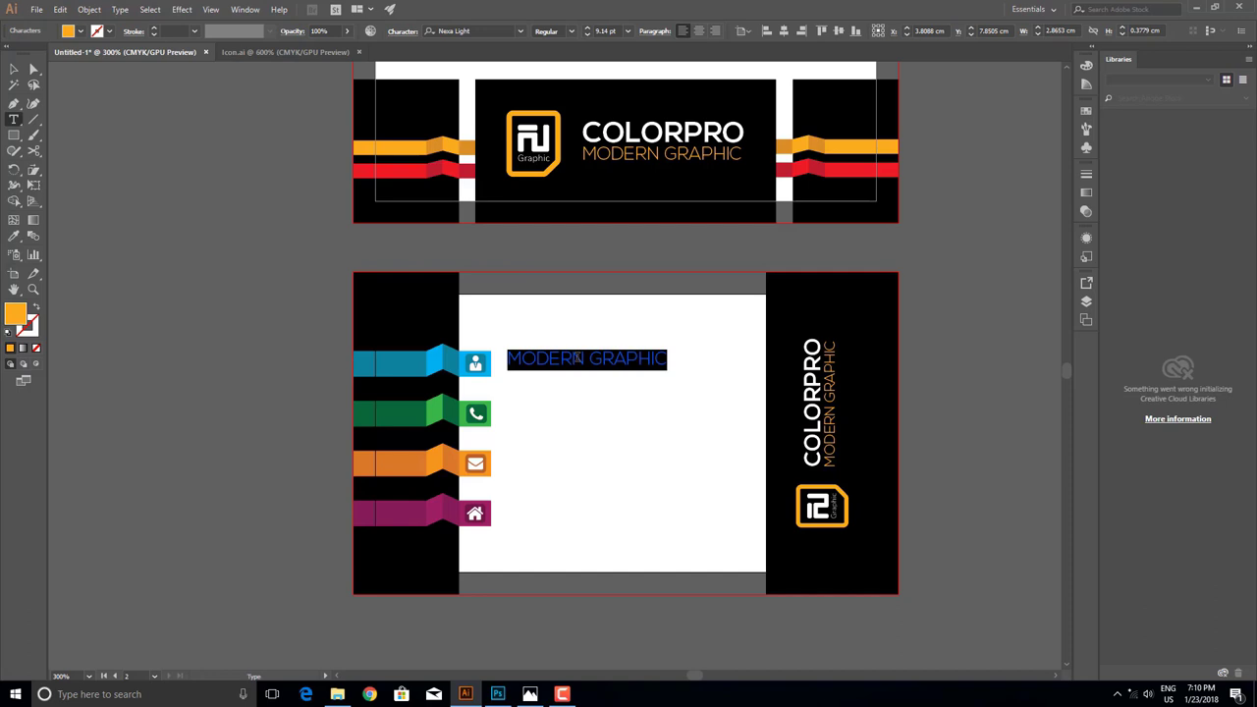
Type the person's name and GENERAL MANAGER title, with the name in Nexa Bold and the title at 5 pt.
text(j)
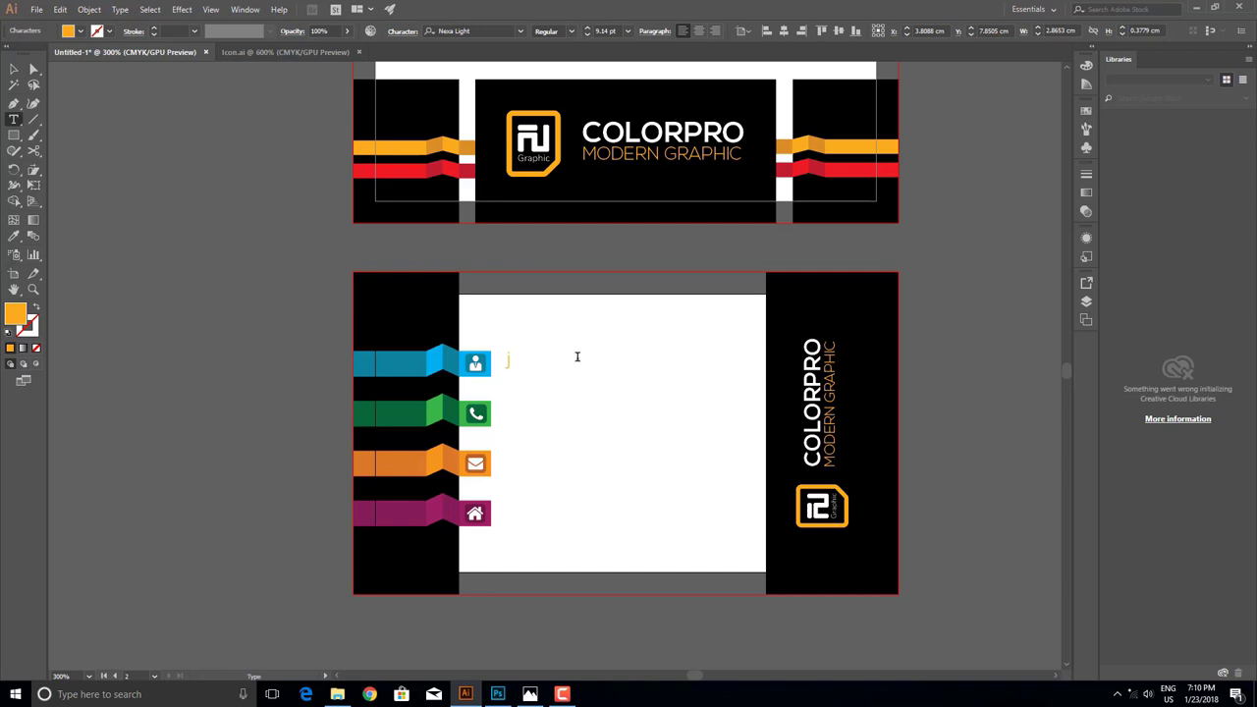
text(jam)
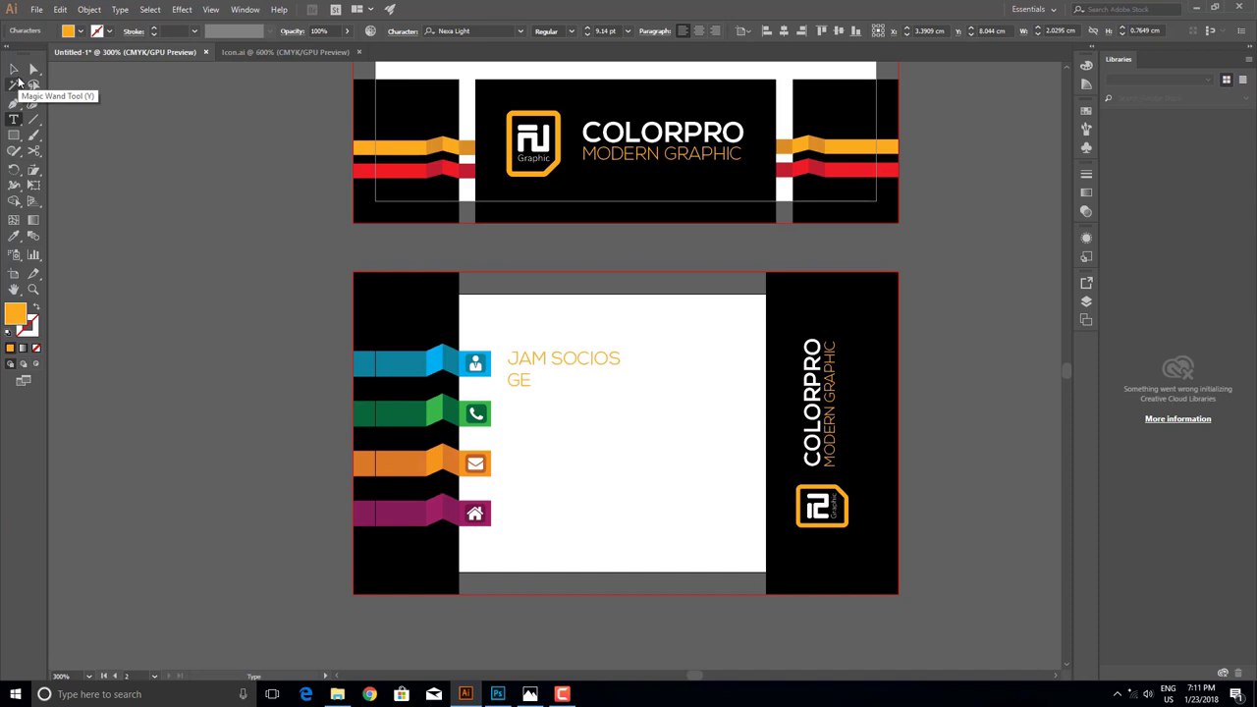
text(NERAL)
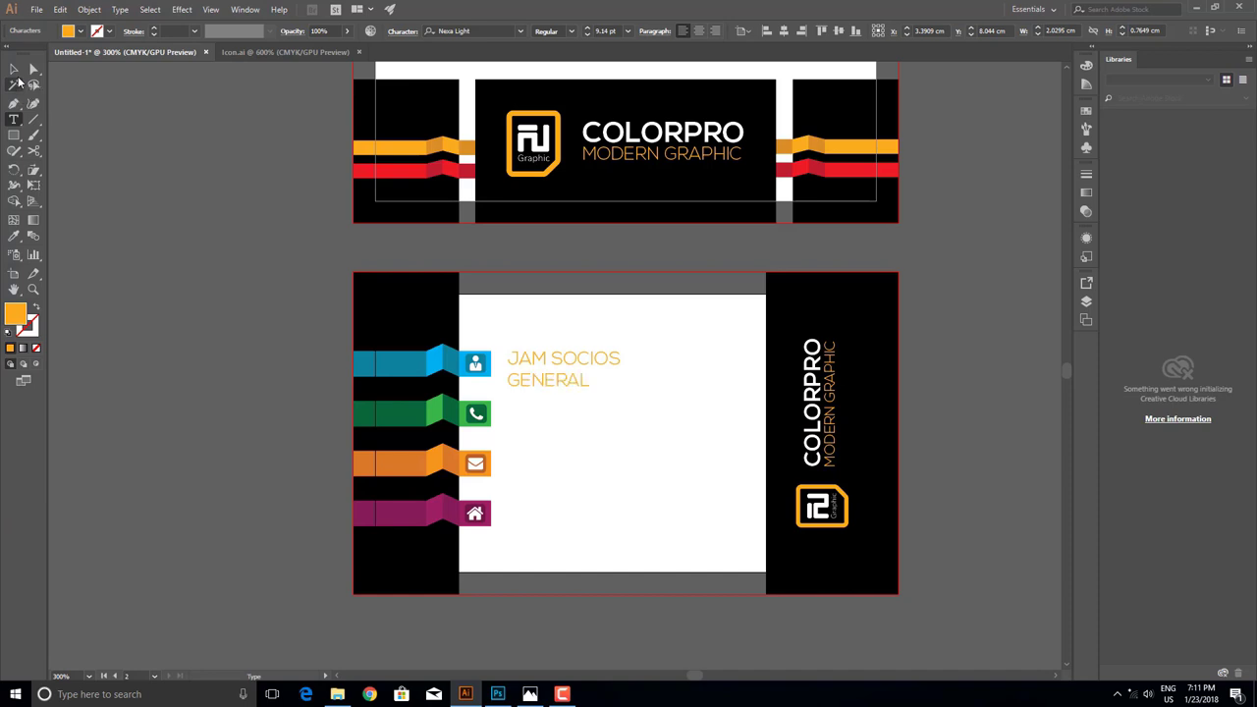
text( MANAGER)
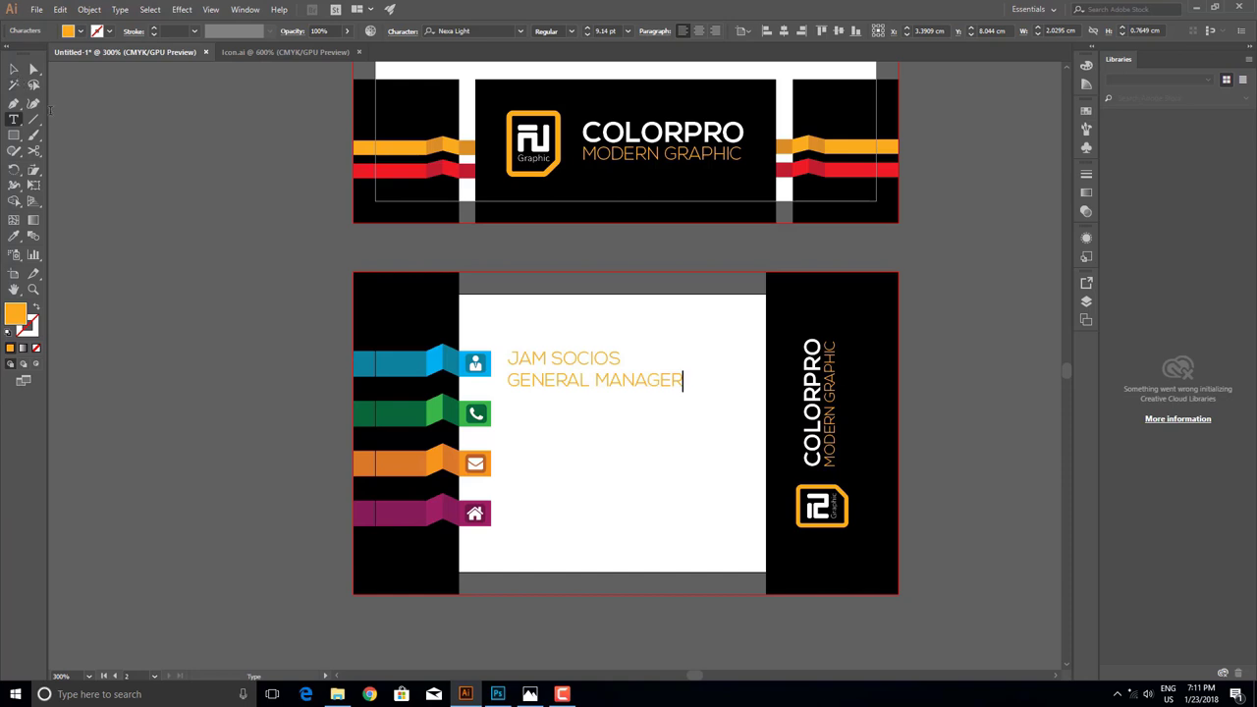
drag(624, 359, 506, 359)
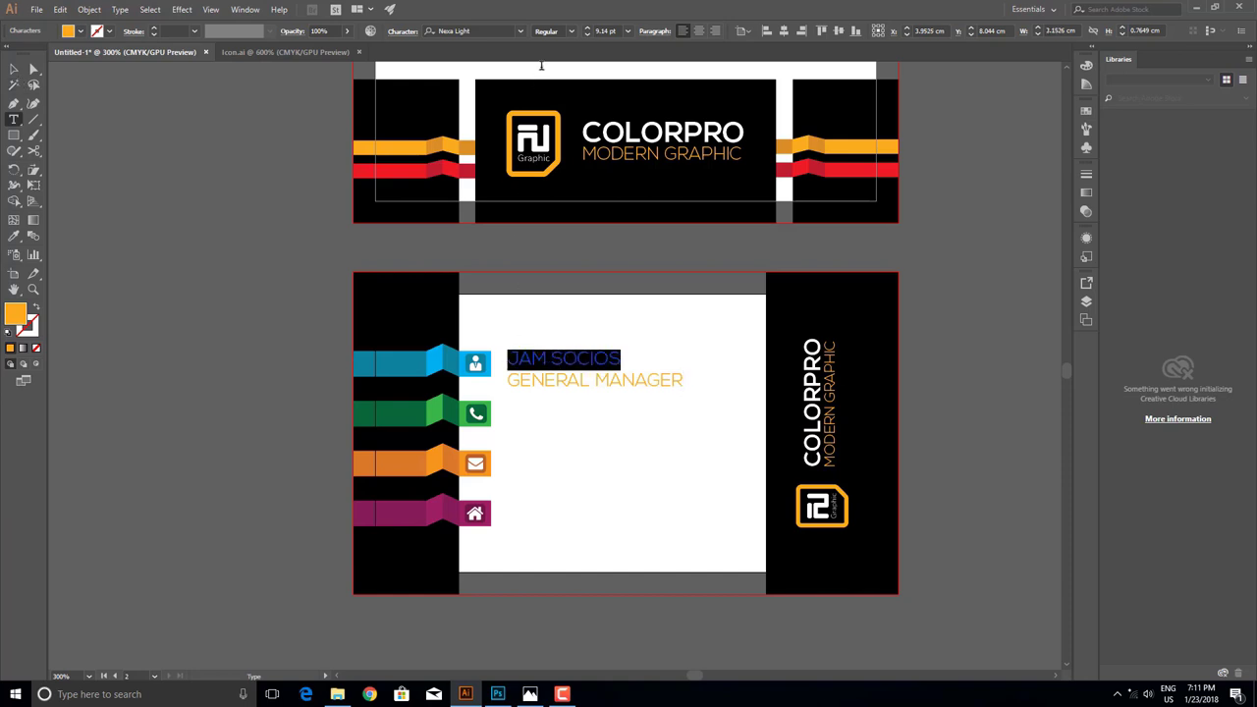
click(520, 32)
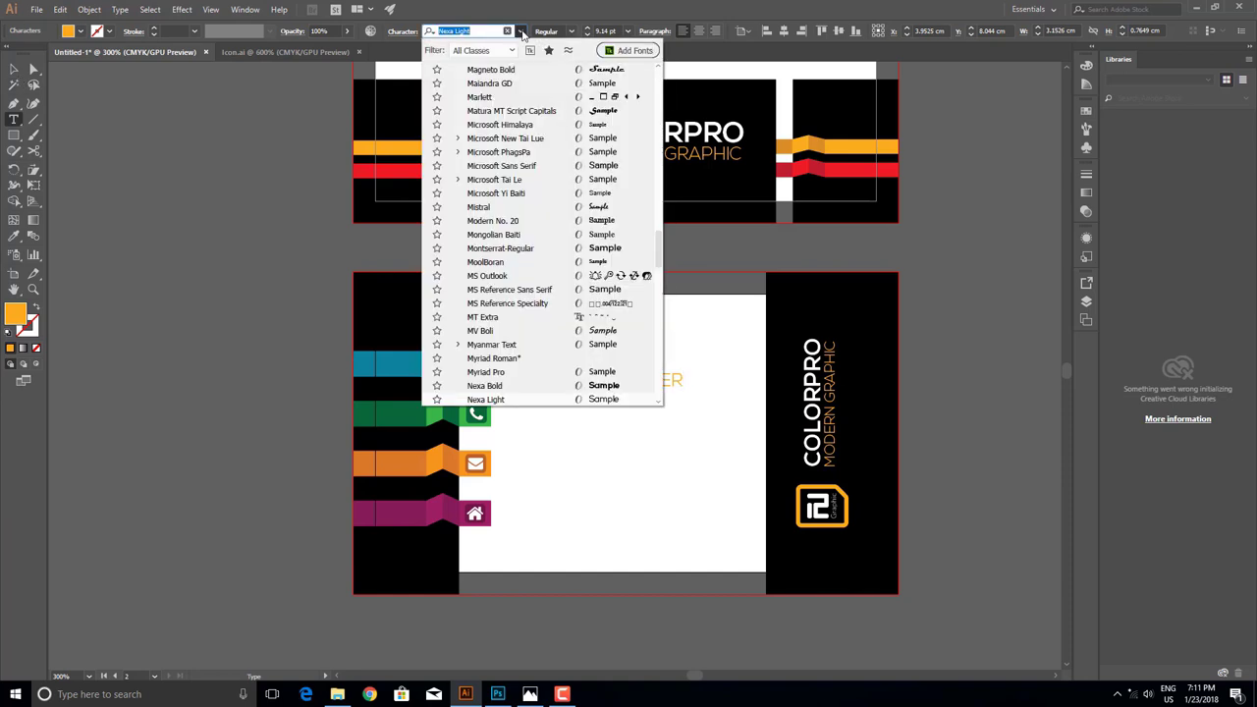
click(498, 390)
drag(686, 380, 494, 381)
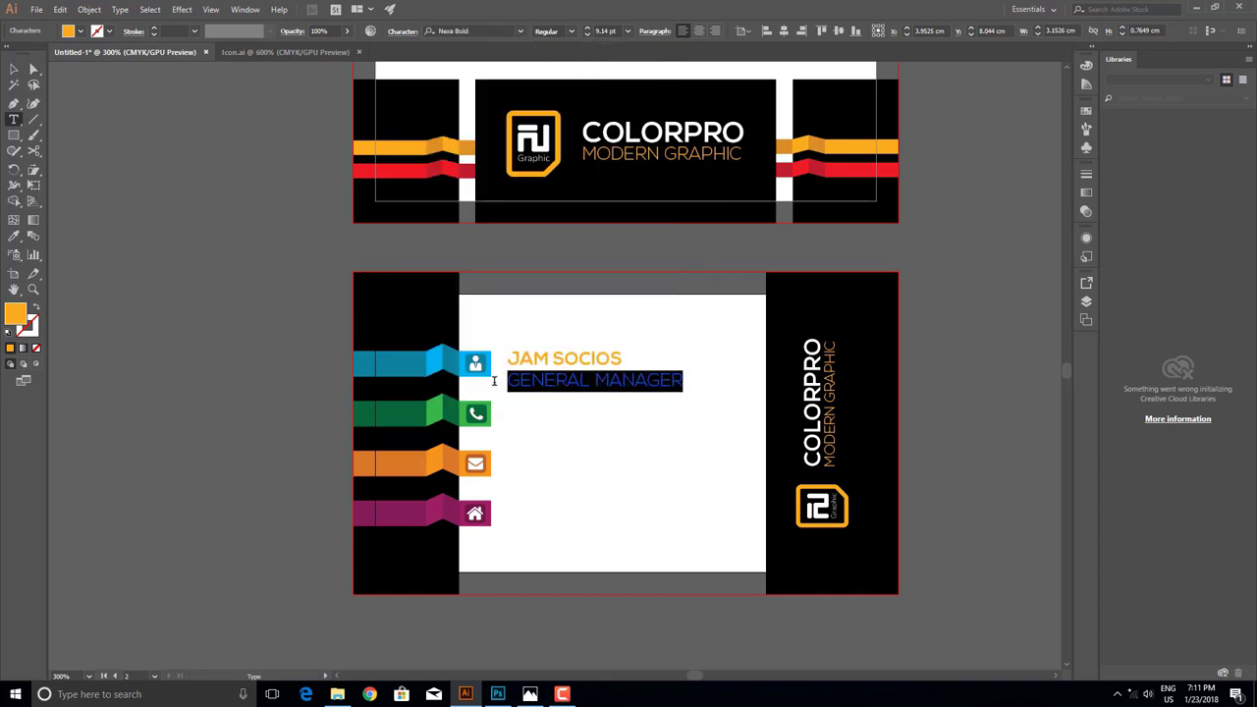
click(587, 34)
click(587, 34)
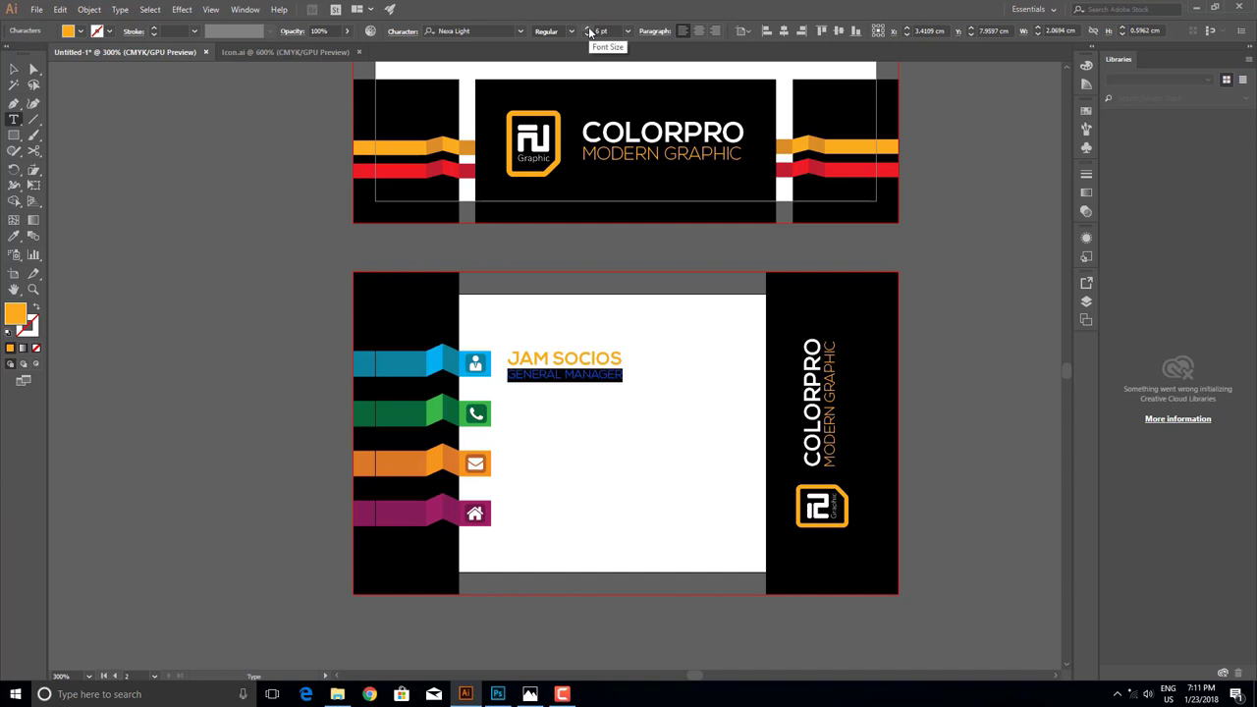
click(16, 70)
Recolour the name and title with the top ribbon's blue, then duplicate them beside the phone icon.
click(604, 464)
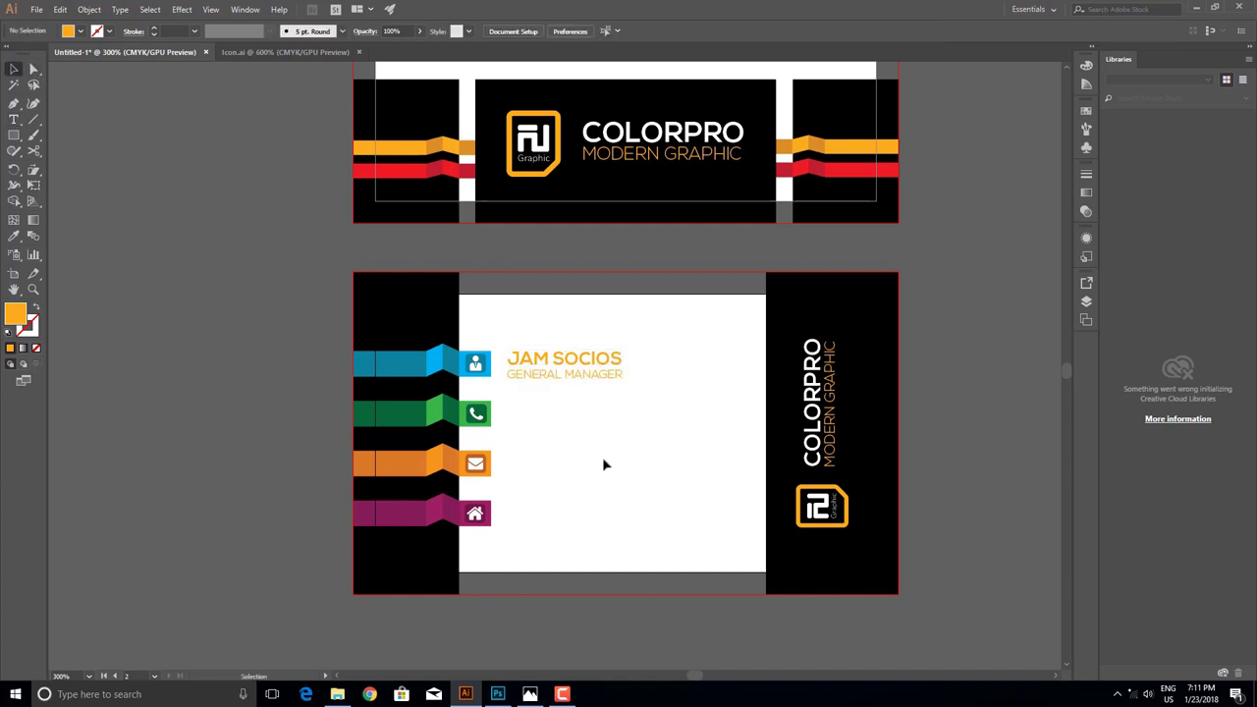
scroll(549, 400, down, 1)
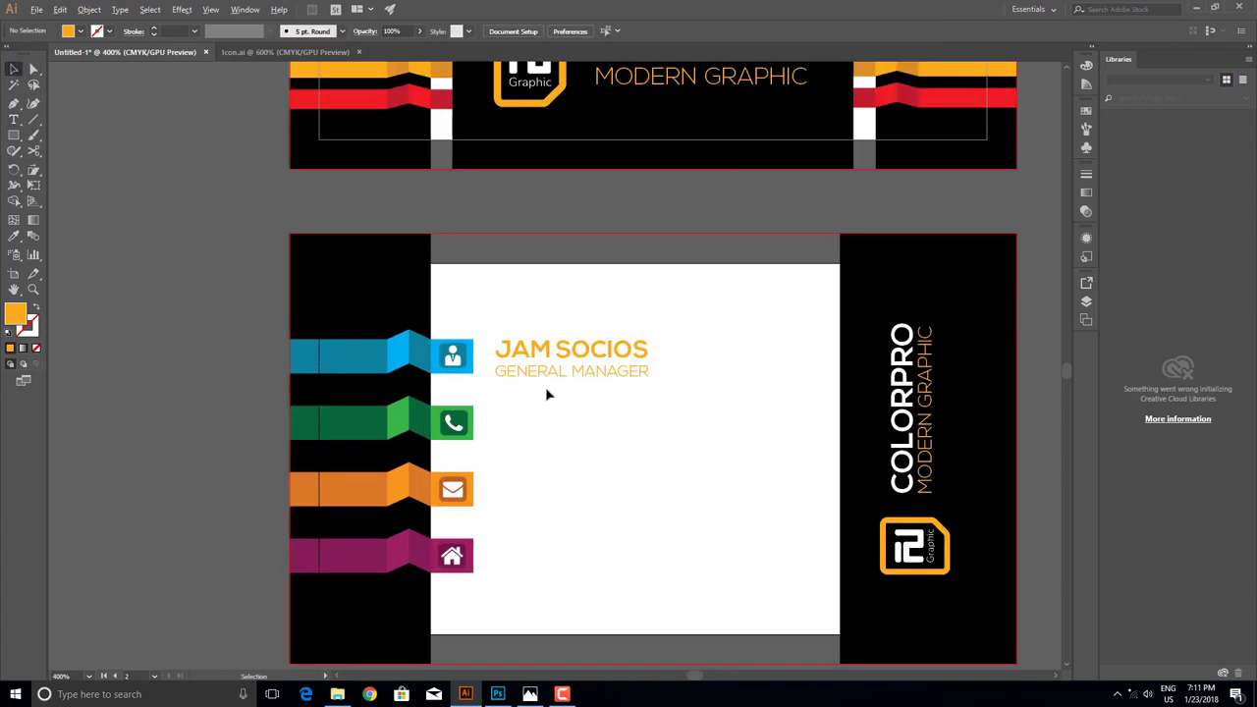
alt+scroll(547, 393, up, 2)
click(551, 371)
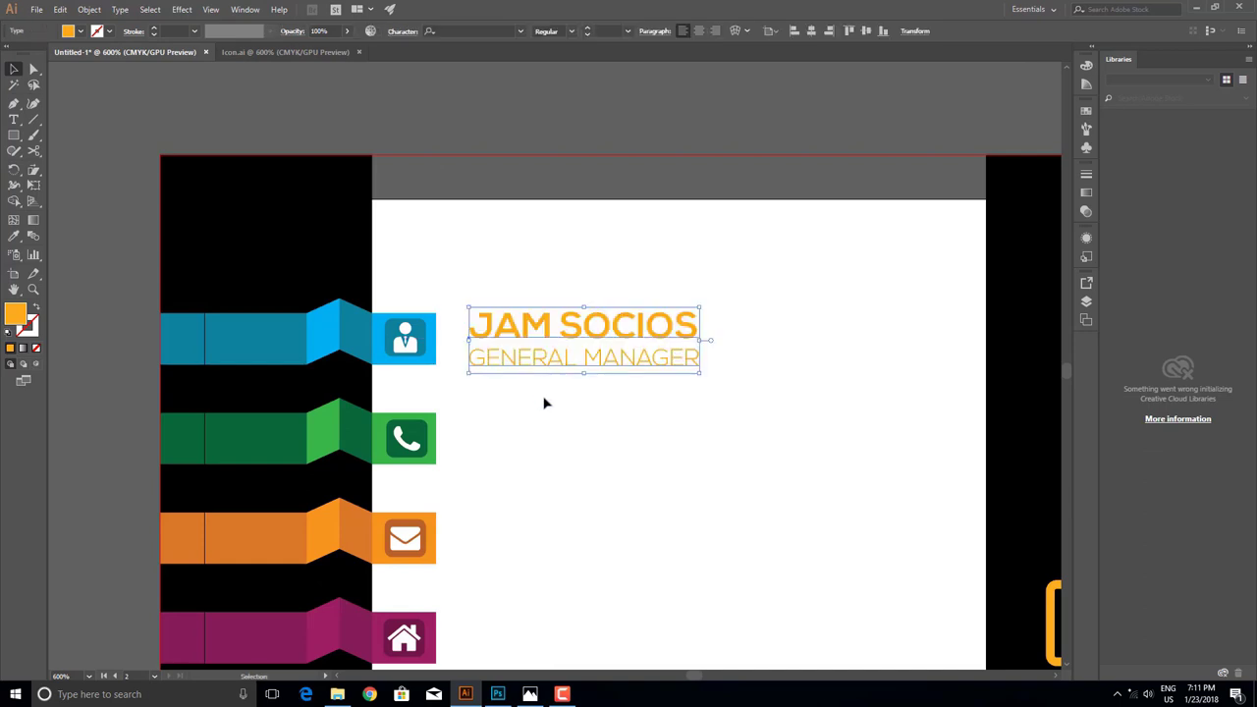
click(546, 403)
drag(504, 415, 488, 351)
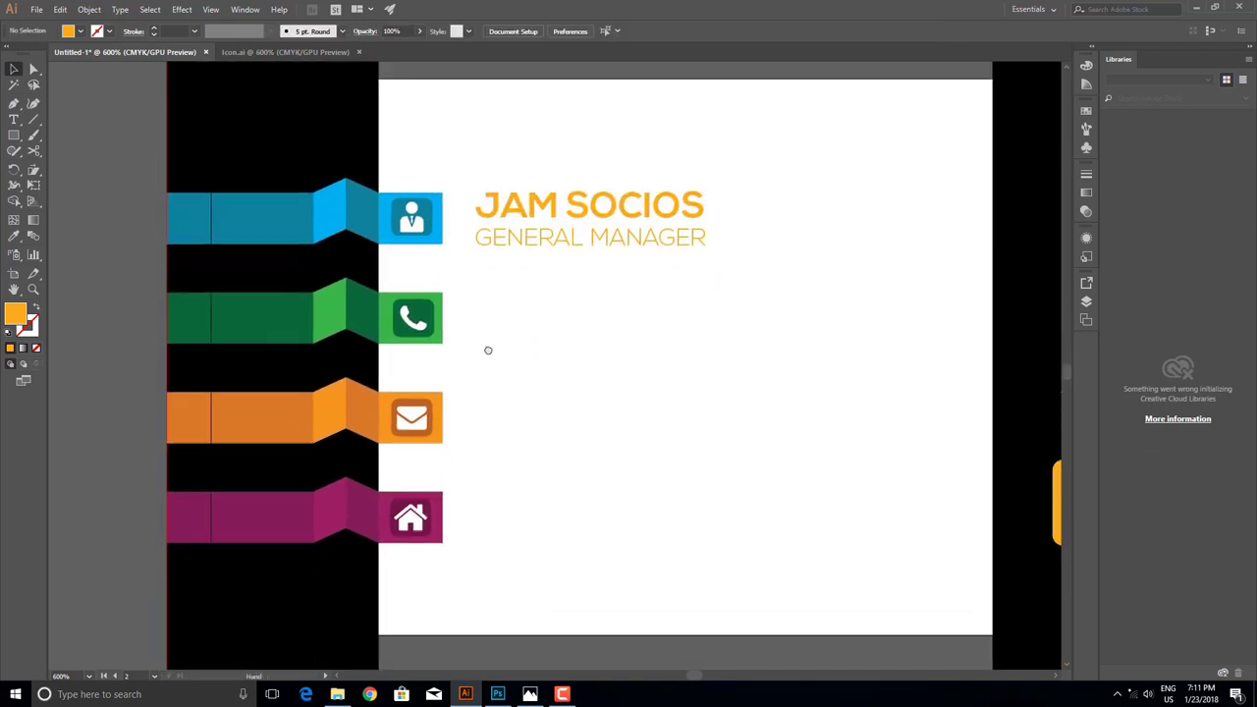
click(517, 244)
click(13, 236)
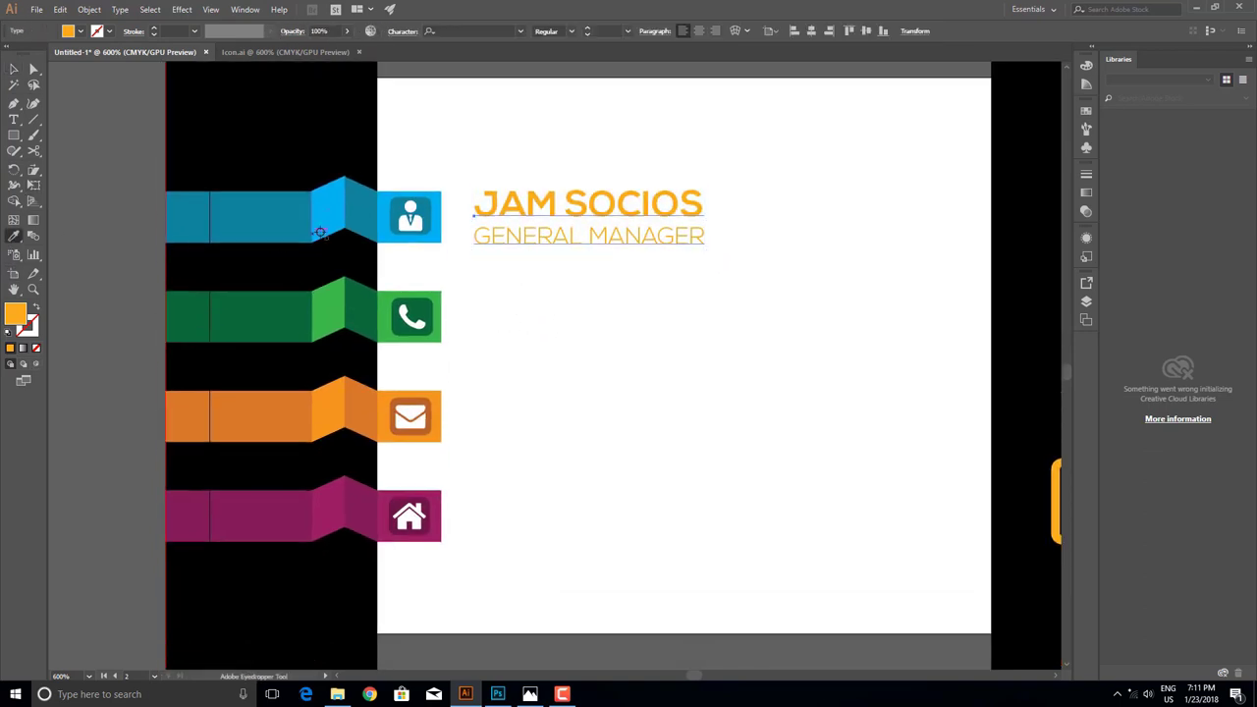
click(320, 233)
key(v)
click(534, 319)
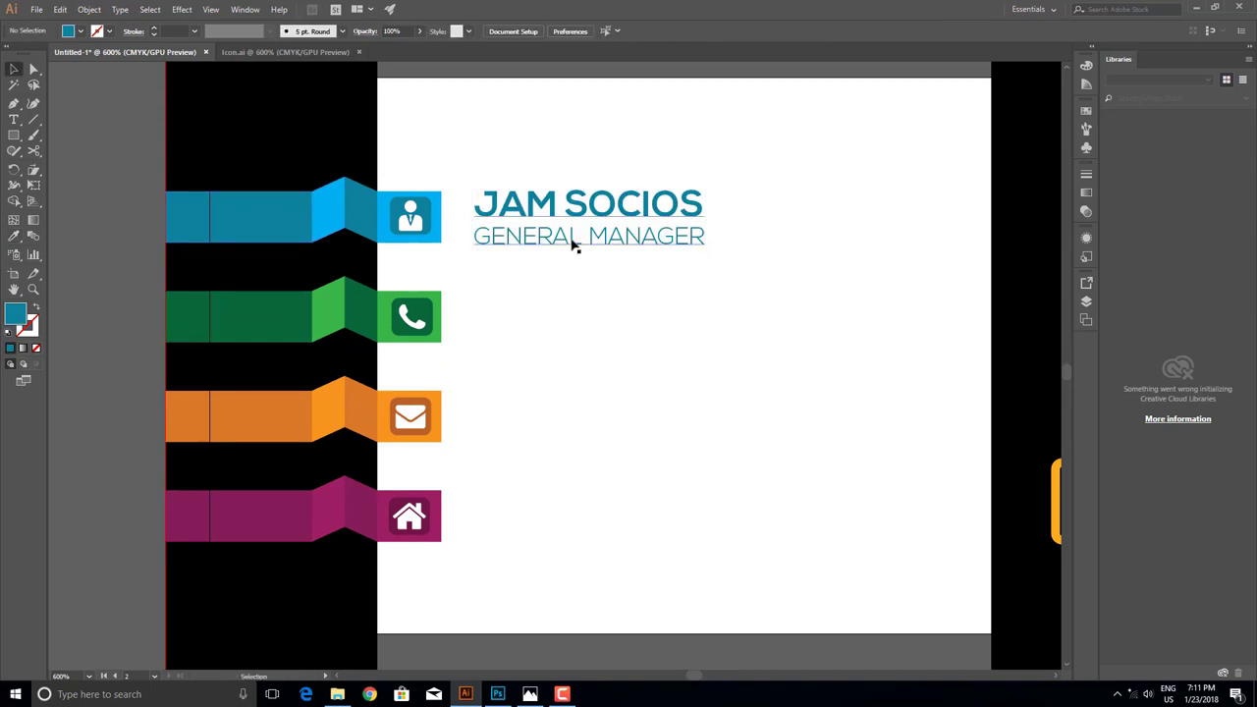
drag(573, 244, 566, 323)
double_click(525, 332)
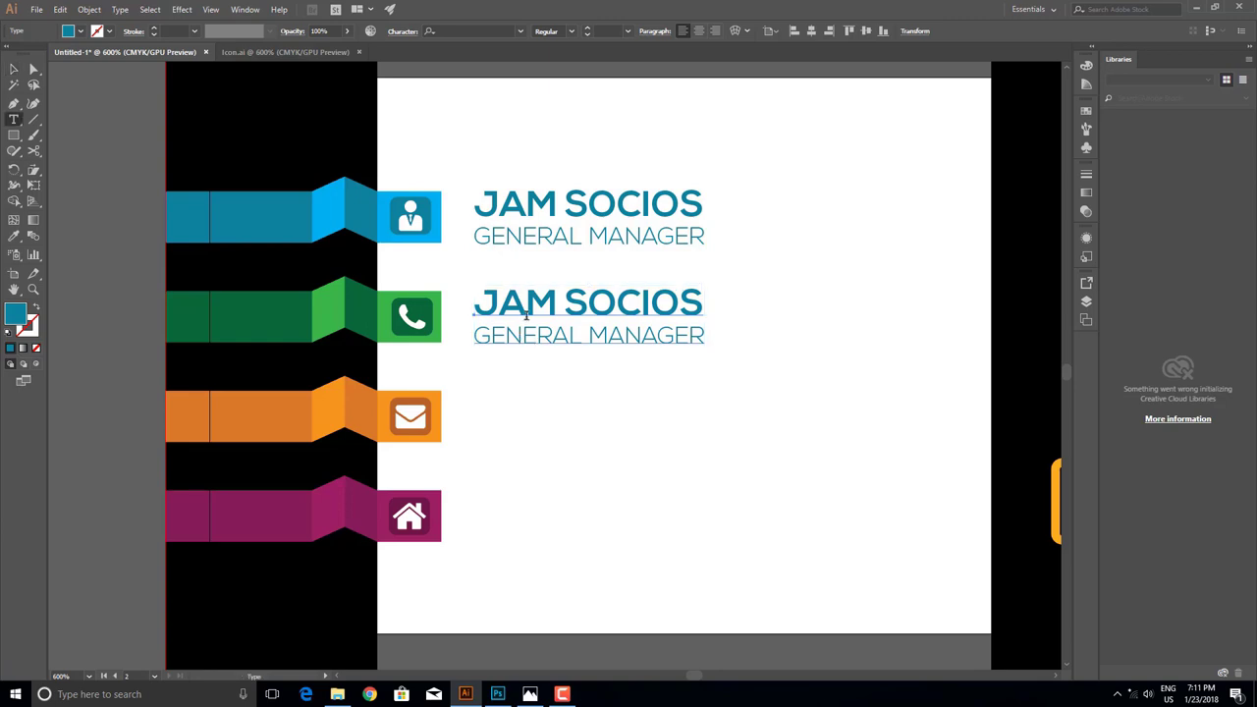
key(ctrl+a)
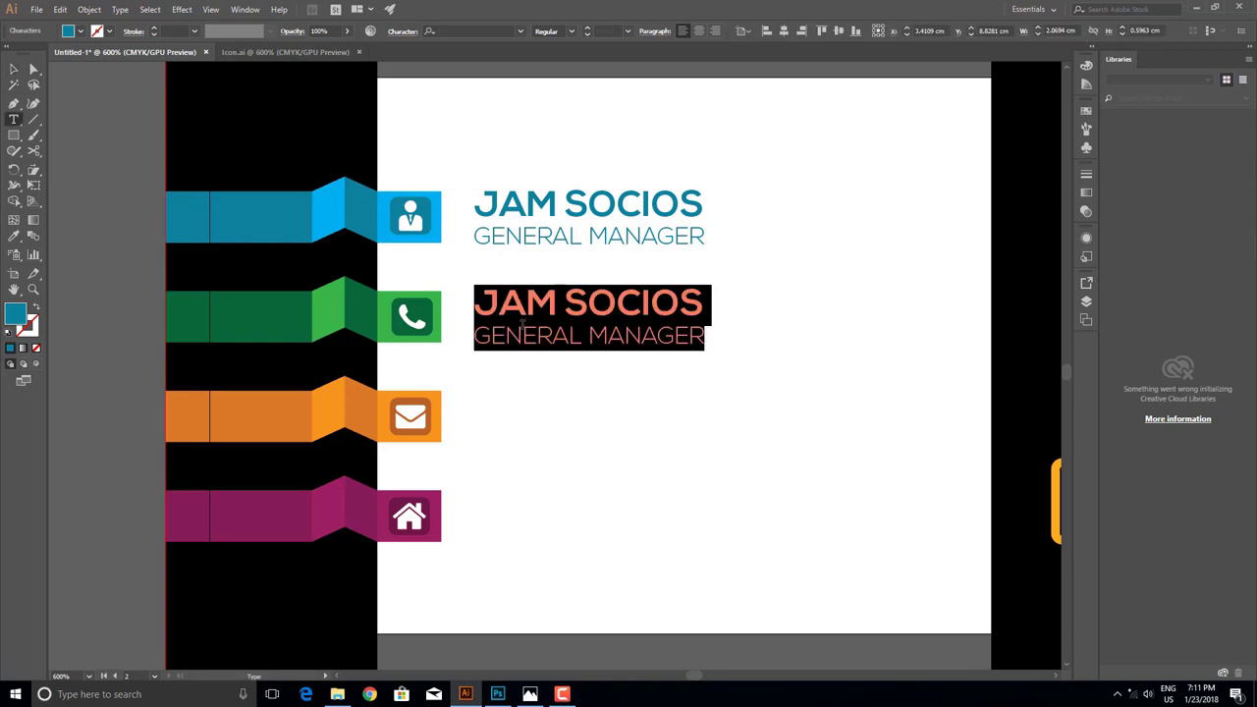
text(+01234)
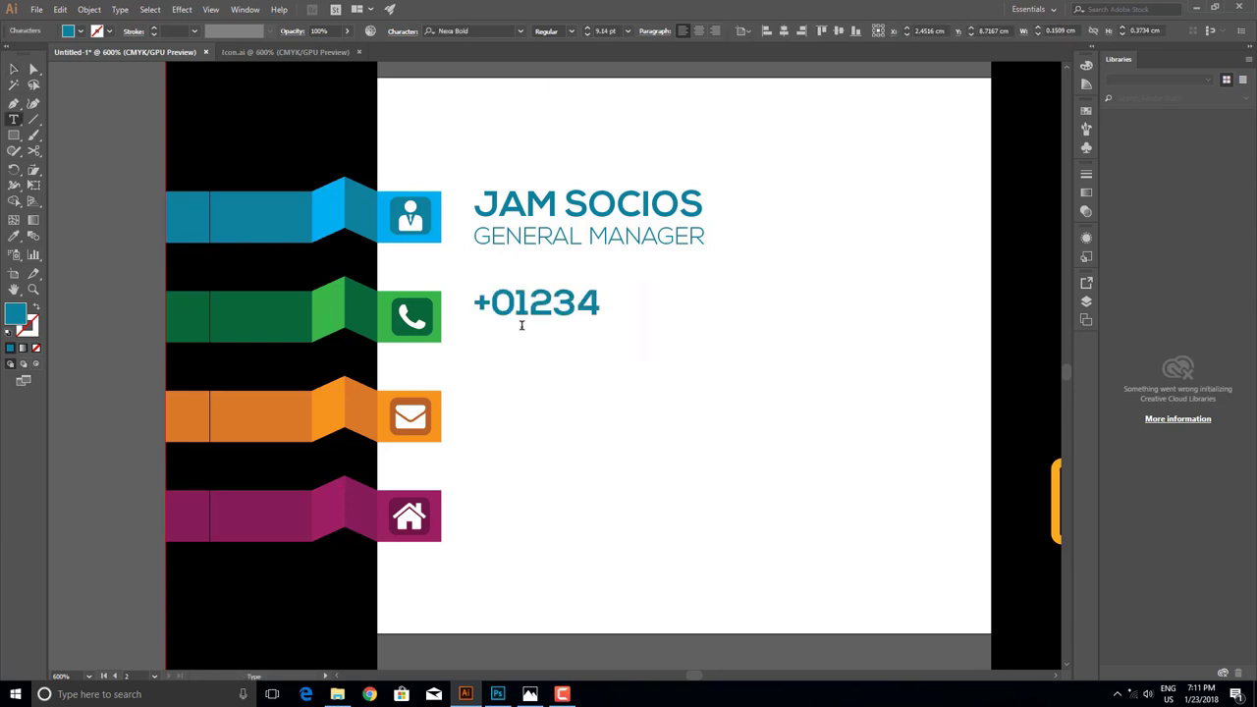
text(56789 +)
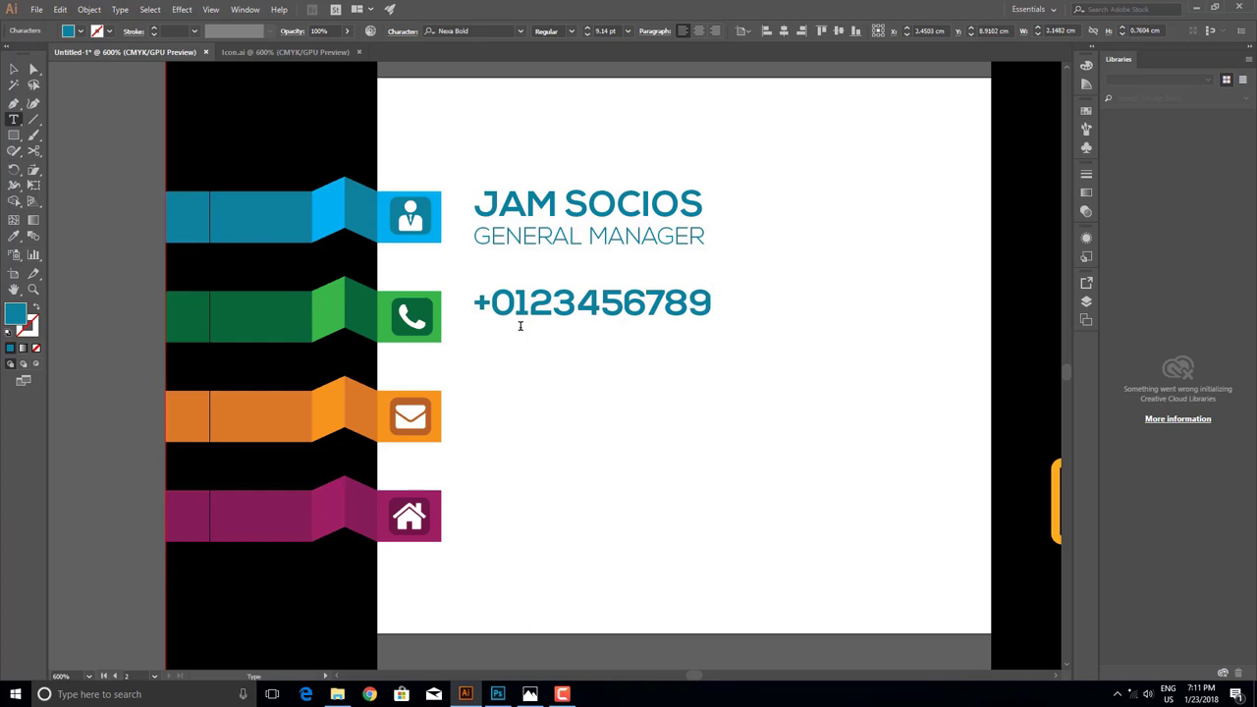
text(12)
text(3456789)
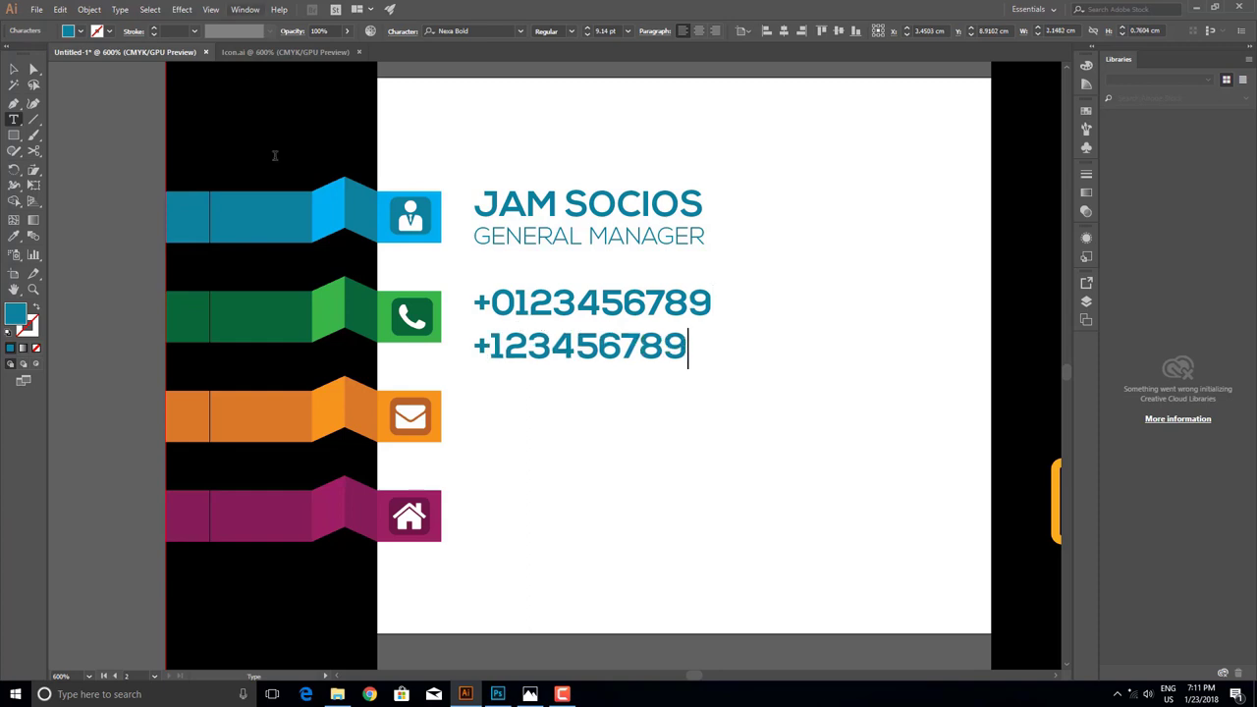
click(15, 69)
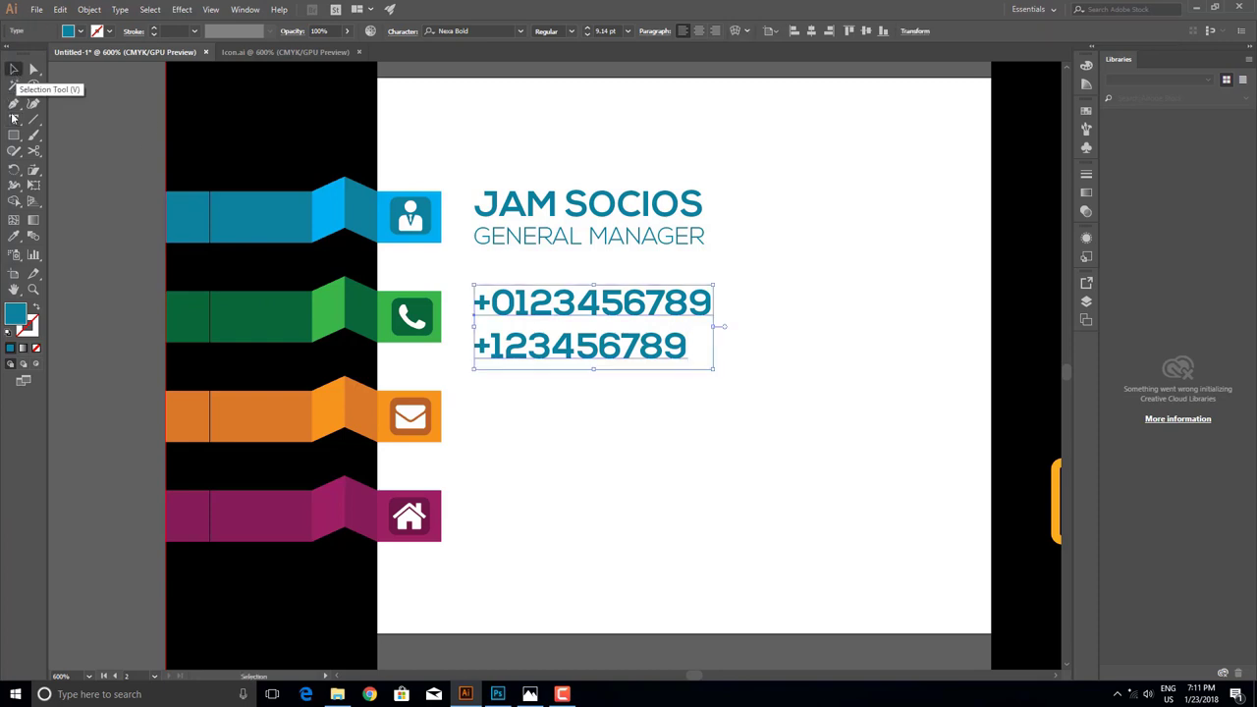
Give the phone numbers the title's light style and the green ribbon's colour.
click(13, 236)
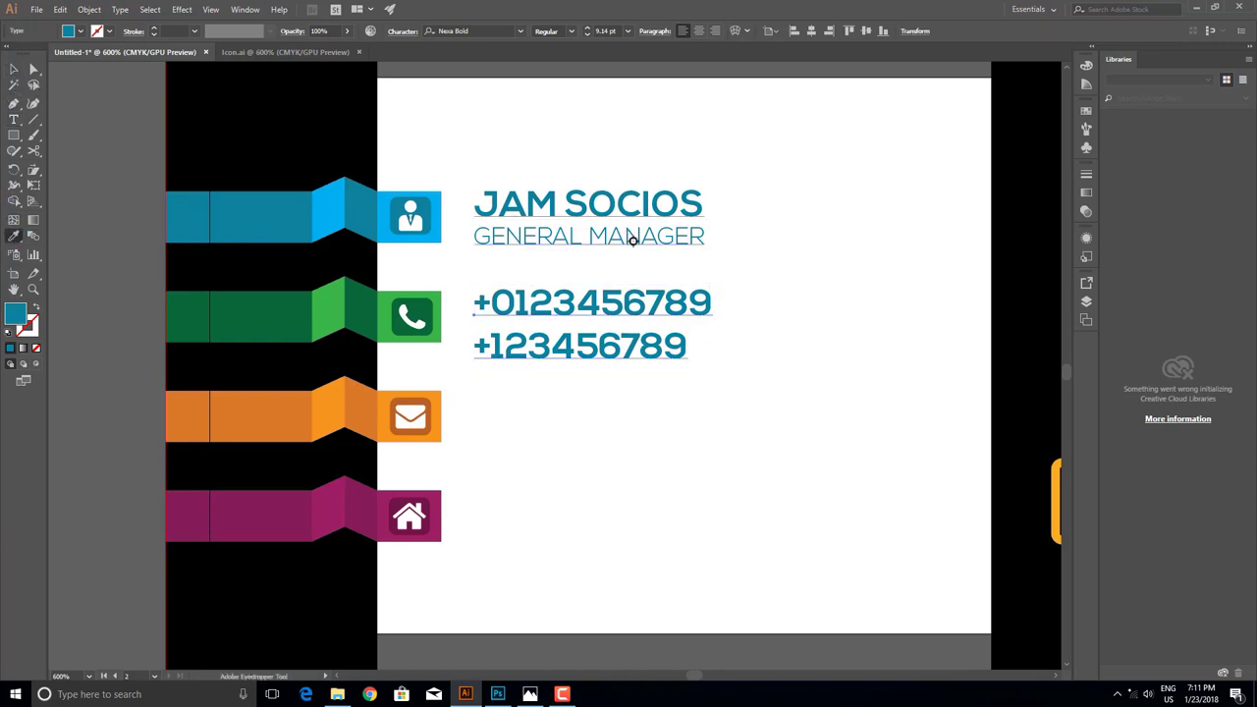
click(632, 240)
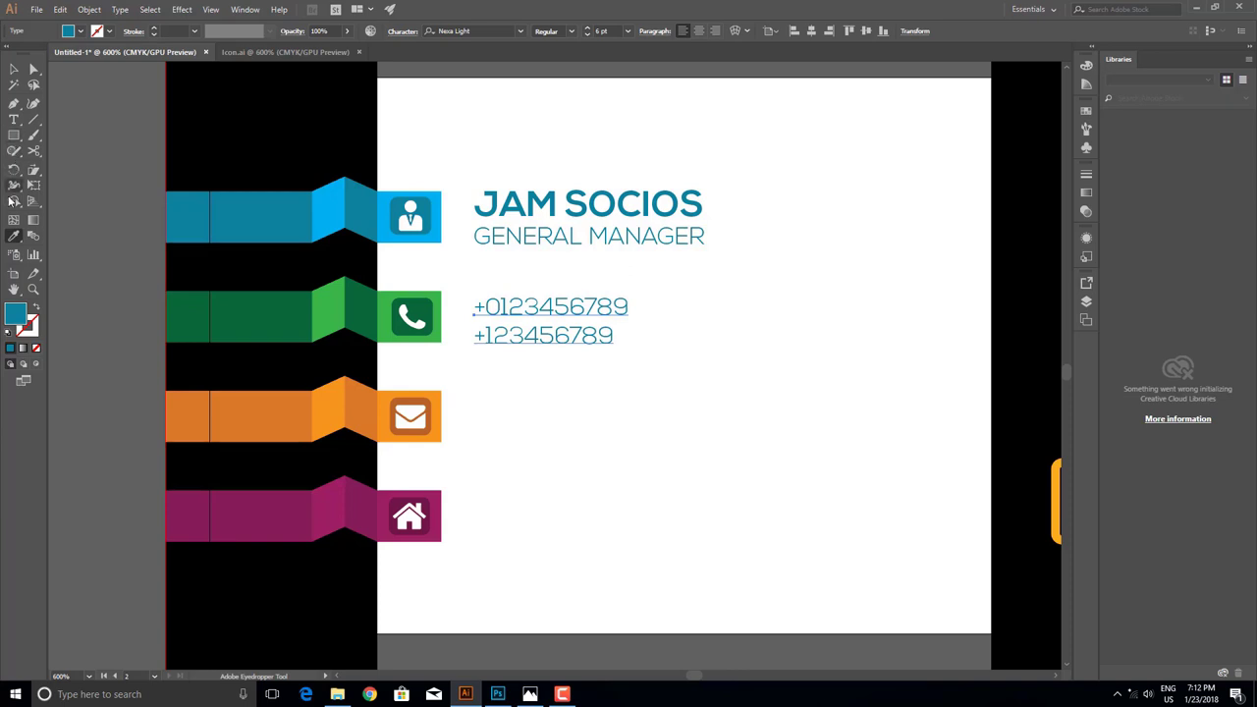
click(355, 306)
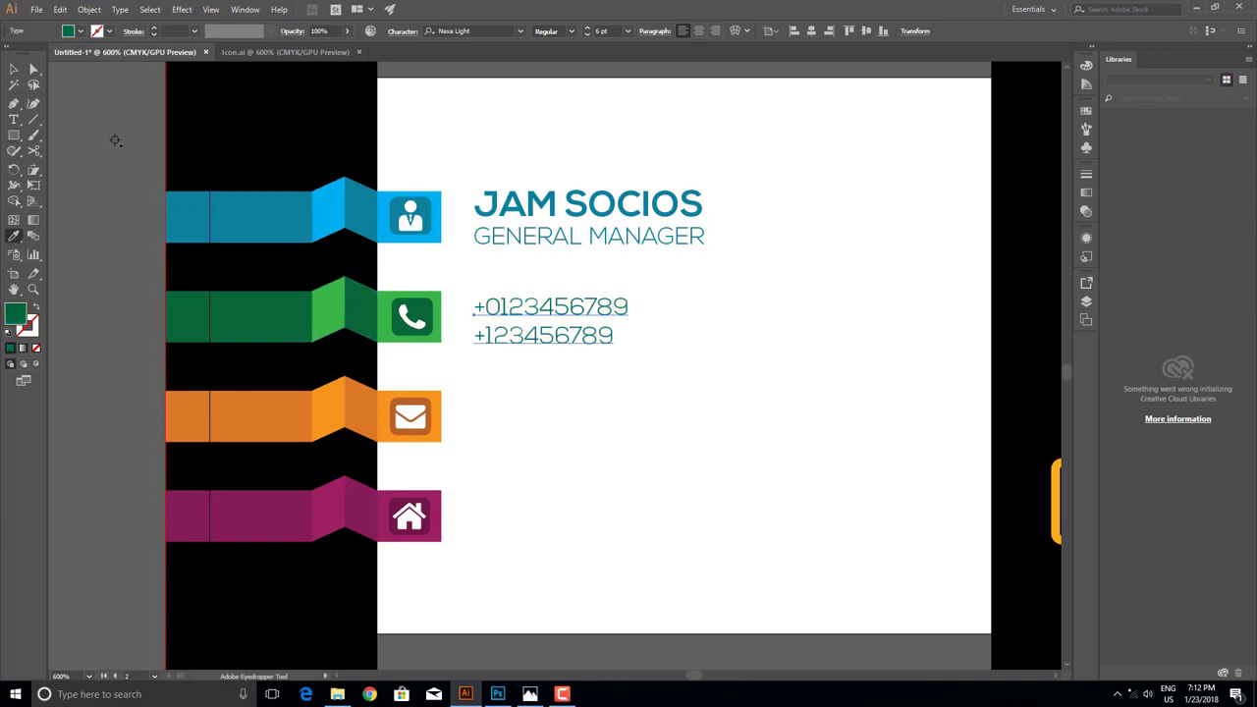
click(324, 313)
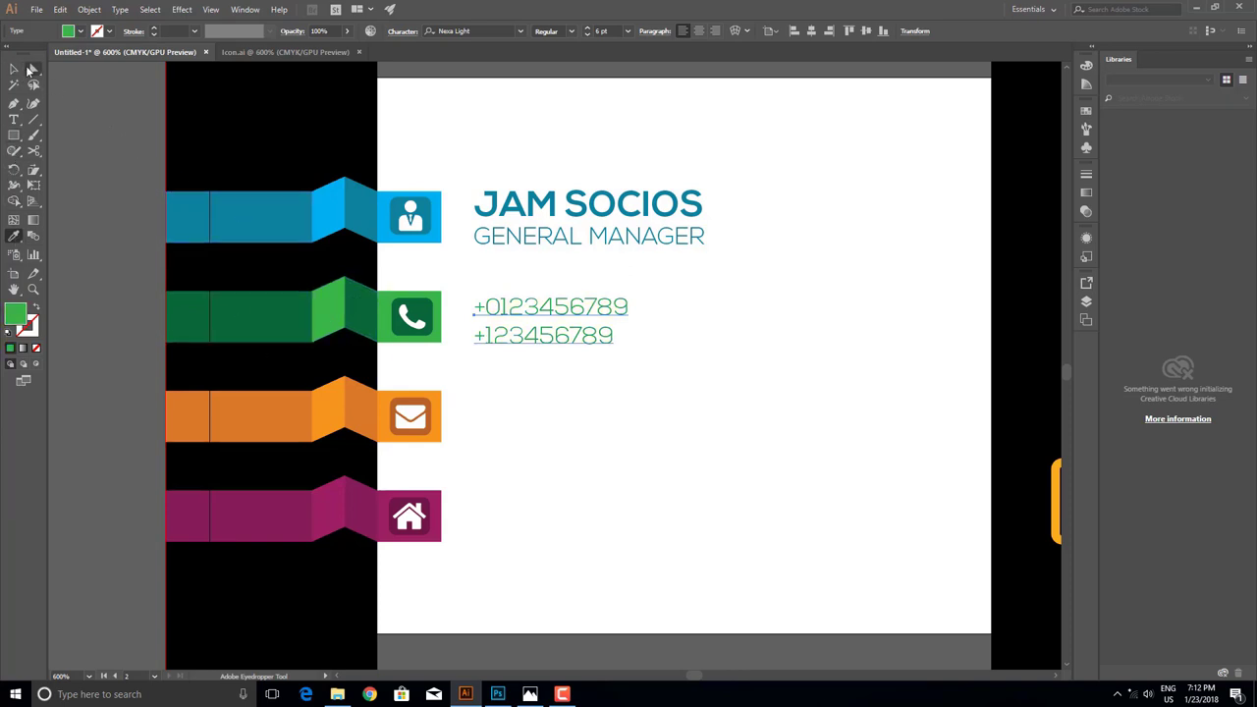
click(15, 69)
click(648, 477)
scroll(580, 359, down, 2)
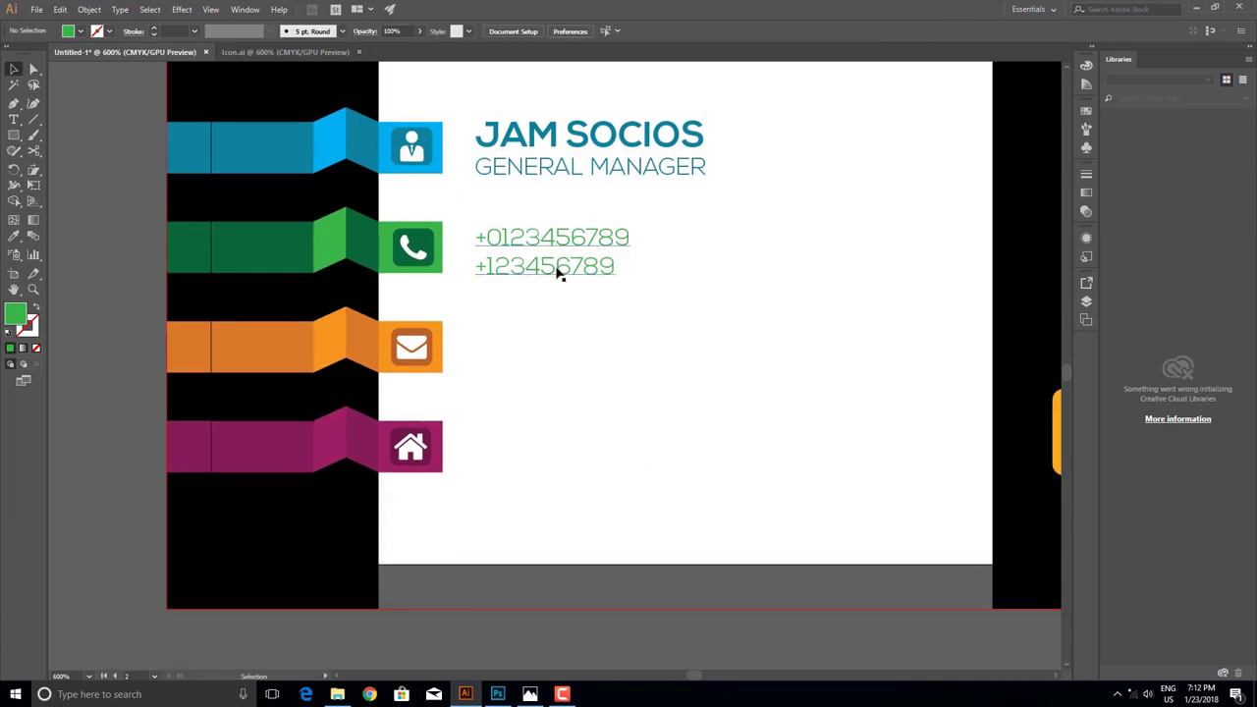
Duplicate the phone lines beside the mail icon and retype them as placeholder e-mail and website.
drag(557, 274, 543, 367)
click(558, 409)
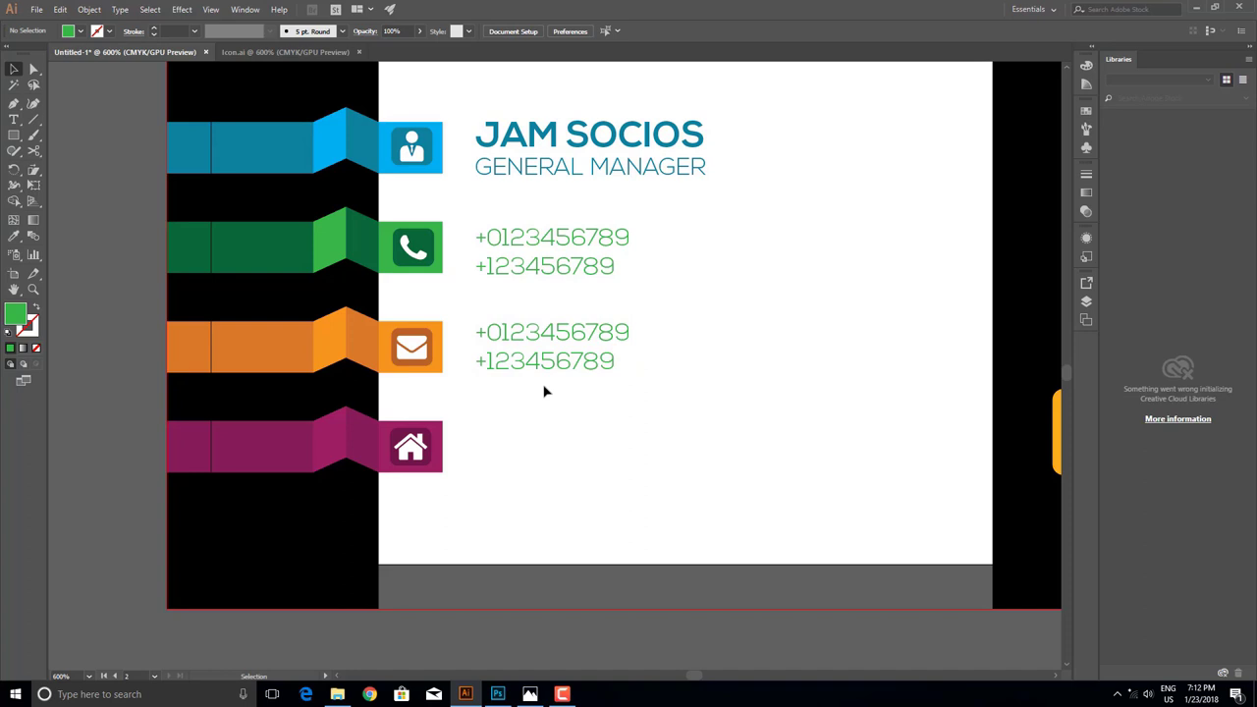
key(t)
click(535, 334)
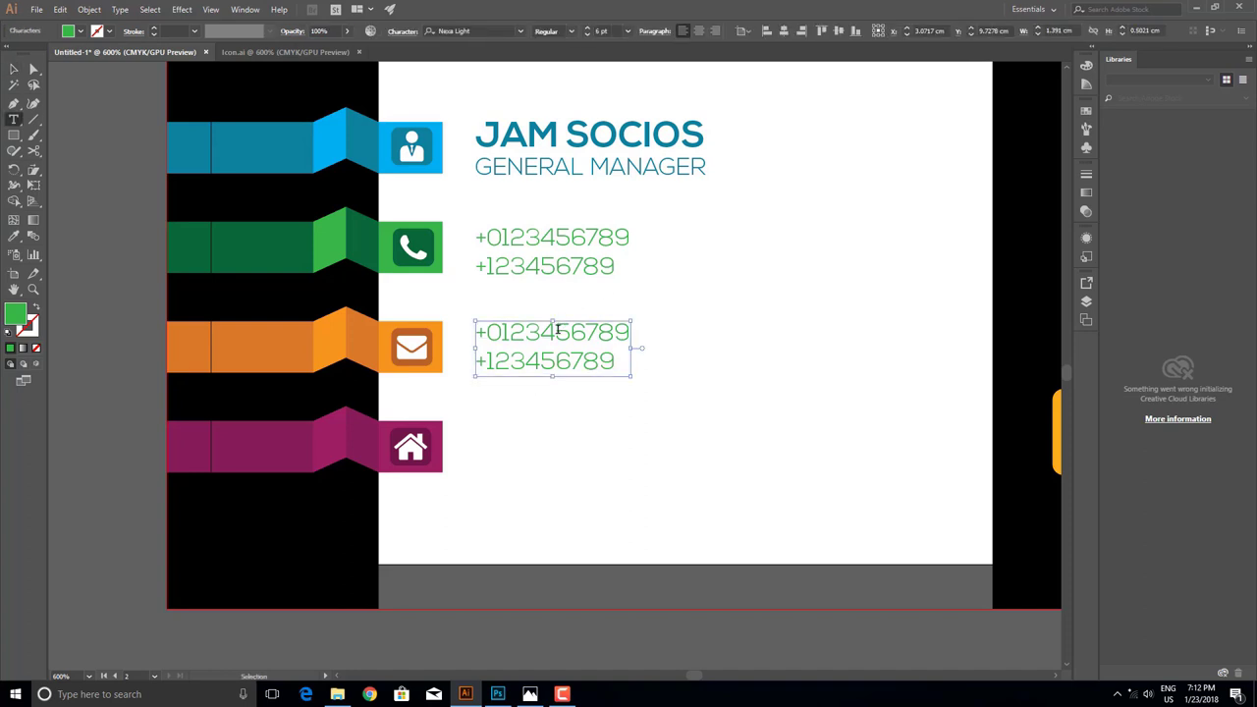
key(ctrl+a)
text(UR)
key(BackSpace)
key(BackSpace)
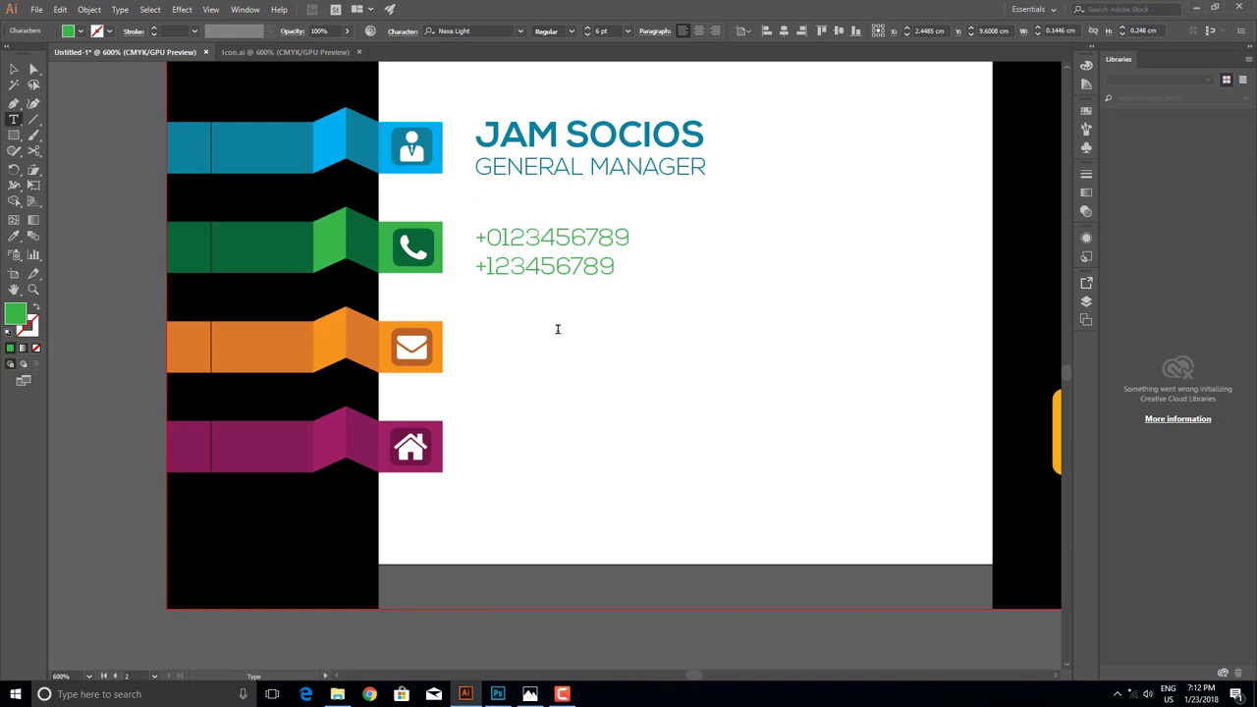
text(ame)
text(@email.)
text(com)
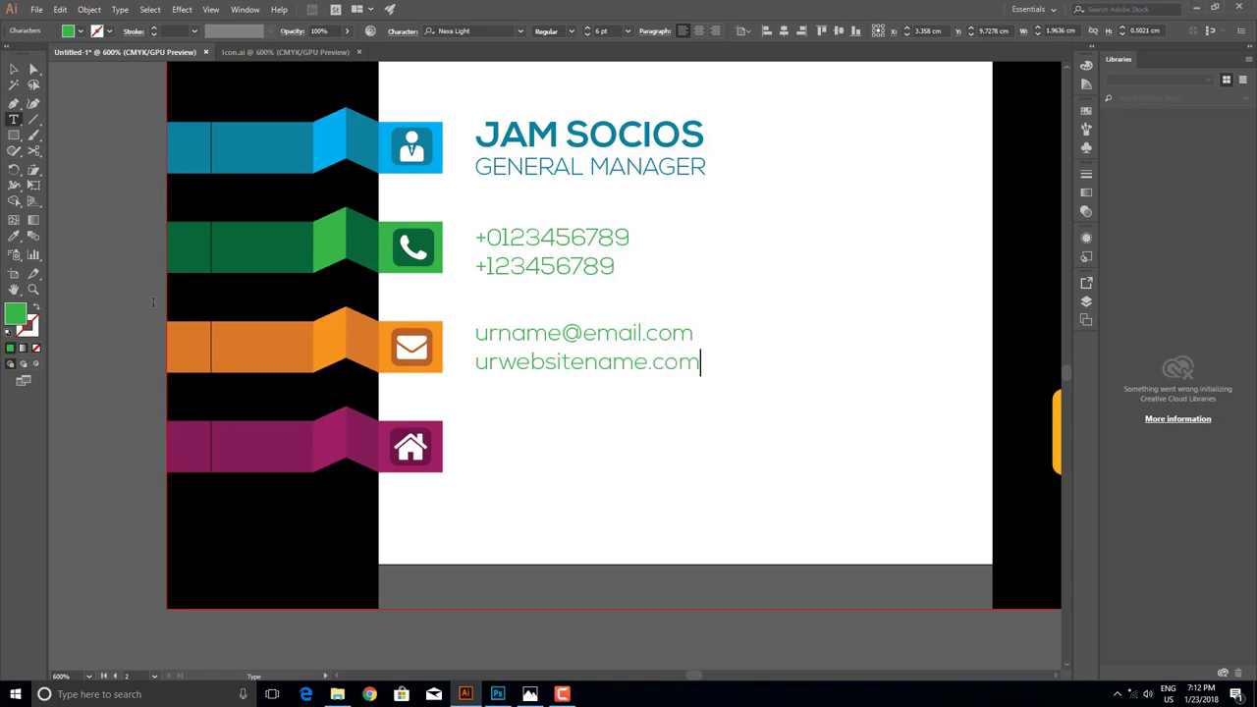
Recolour the e-mail and website lines with the orange ribbon's colour.
click(29, 65)
click(688, 359)
key(i)
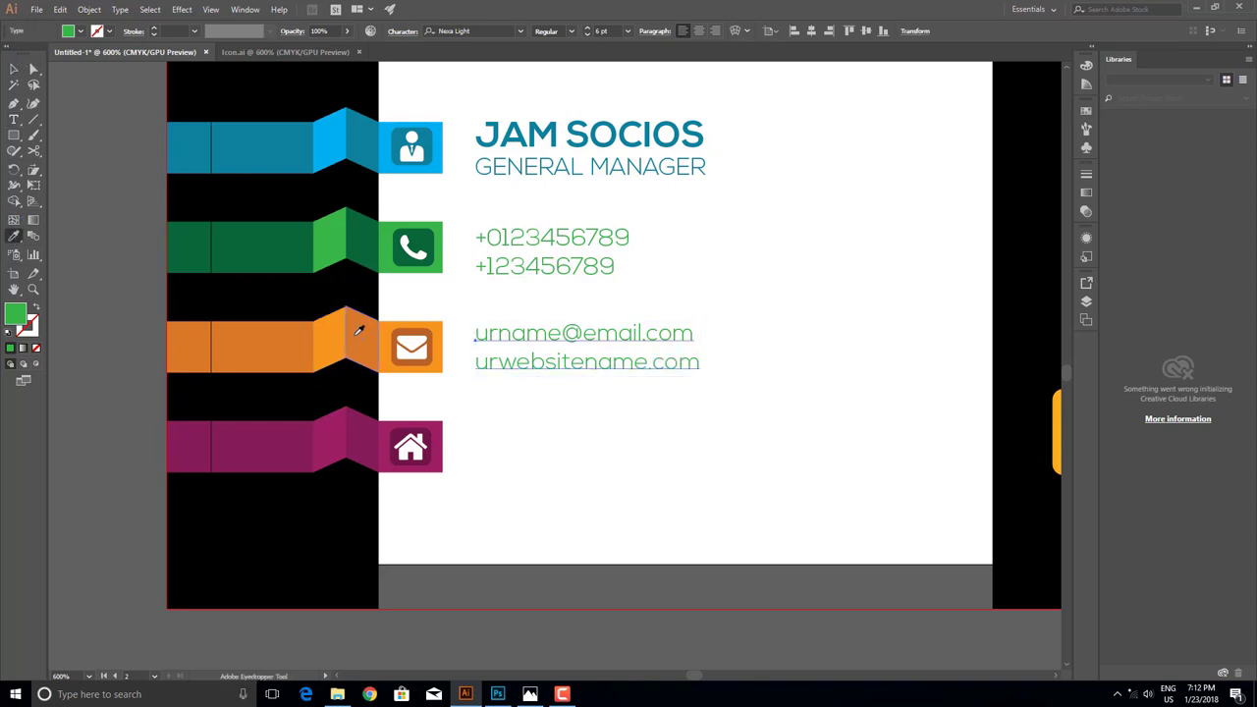
click(299, 337)
click(14, 69)
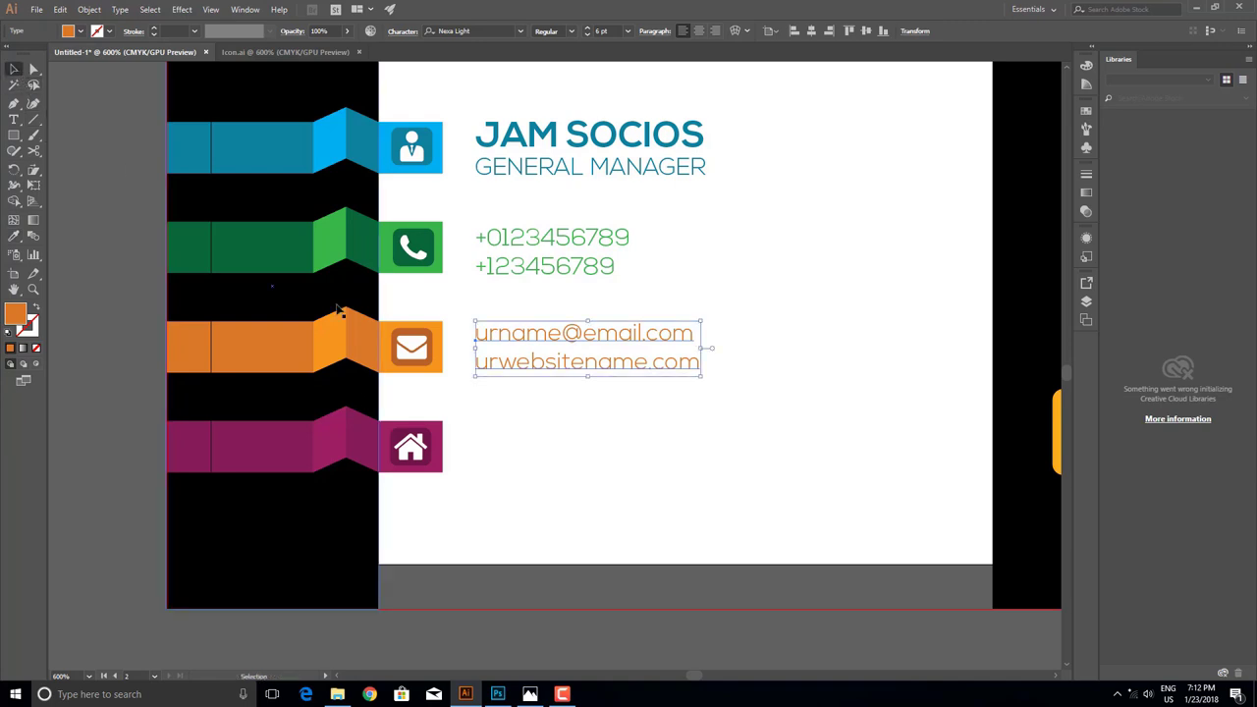
Duplicate the e-mail lines beside the house icon and retype them as two address lines.
drag(526, 340, 525, 437)
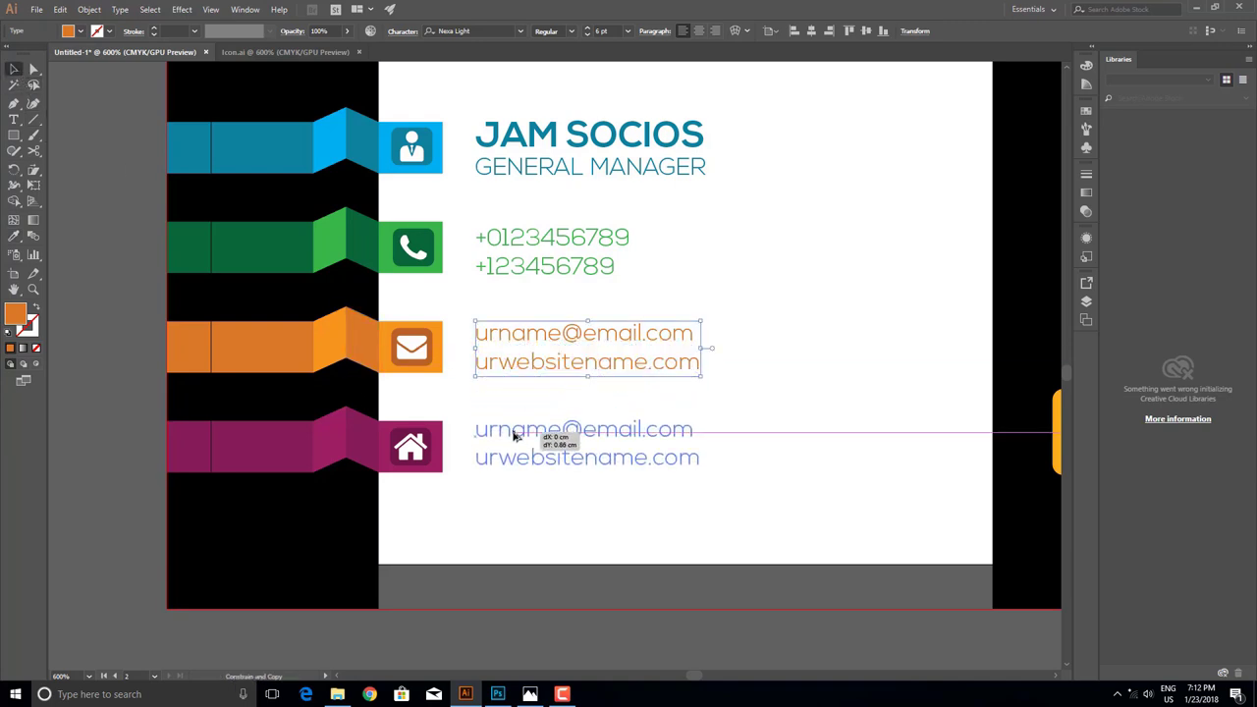
double_click(513, 429)
key(ctrl+a)
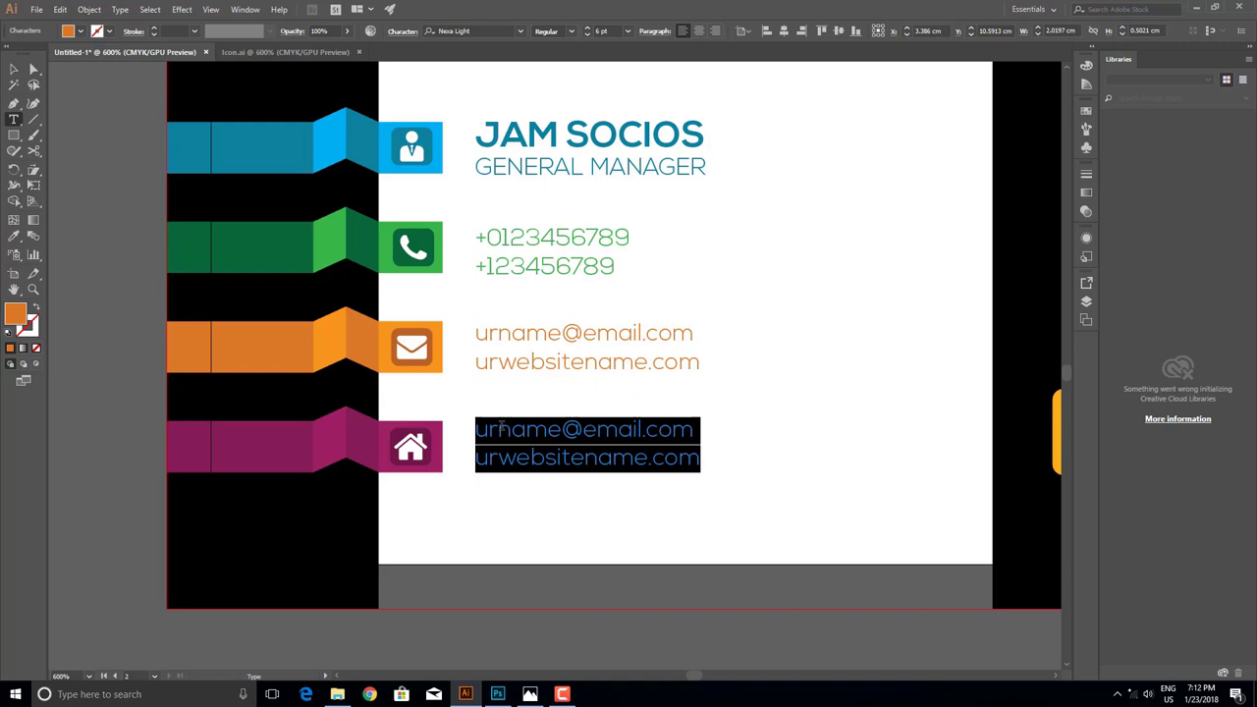
text(Address goes here.)
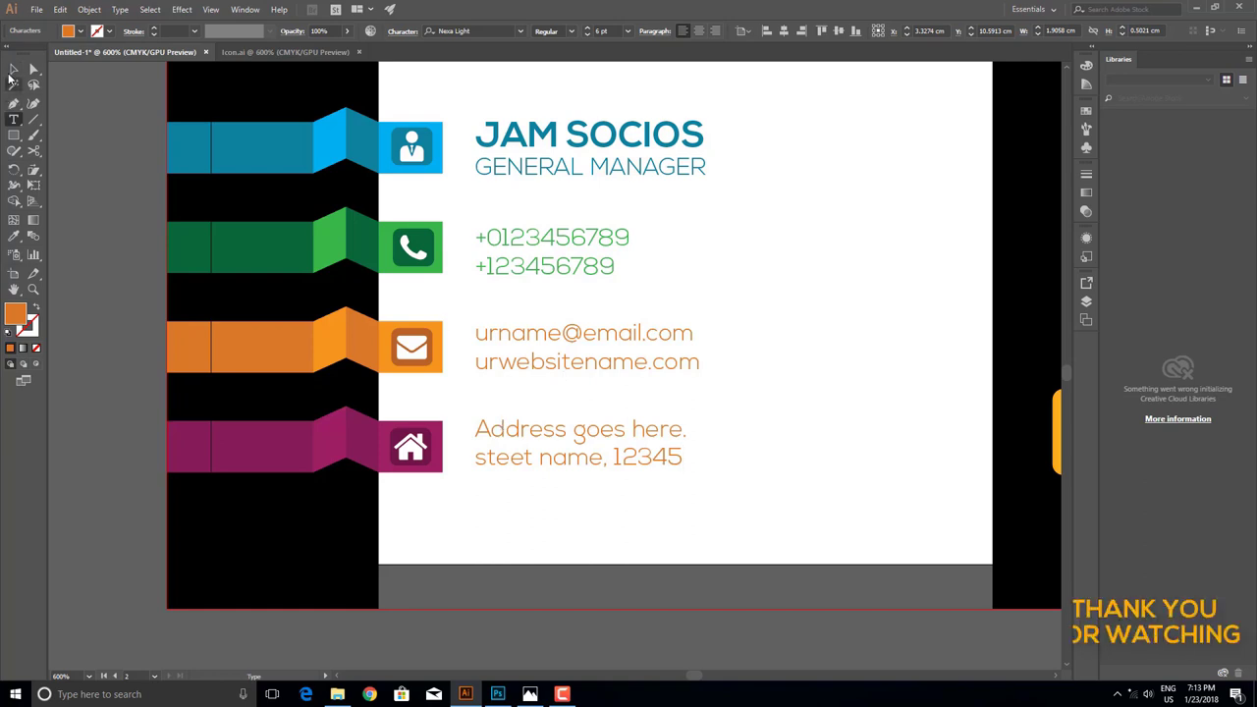
Recolour the address lines with the magenta ribbon's colour.
click(14, 69)
click(14, 237)
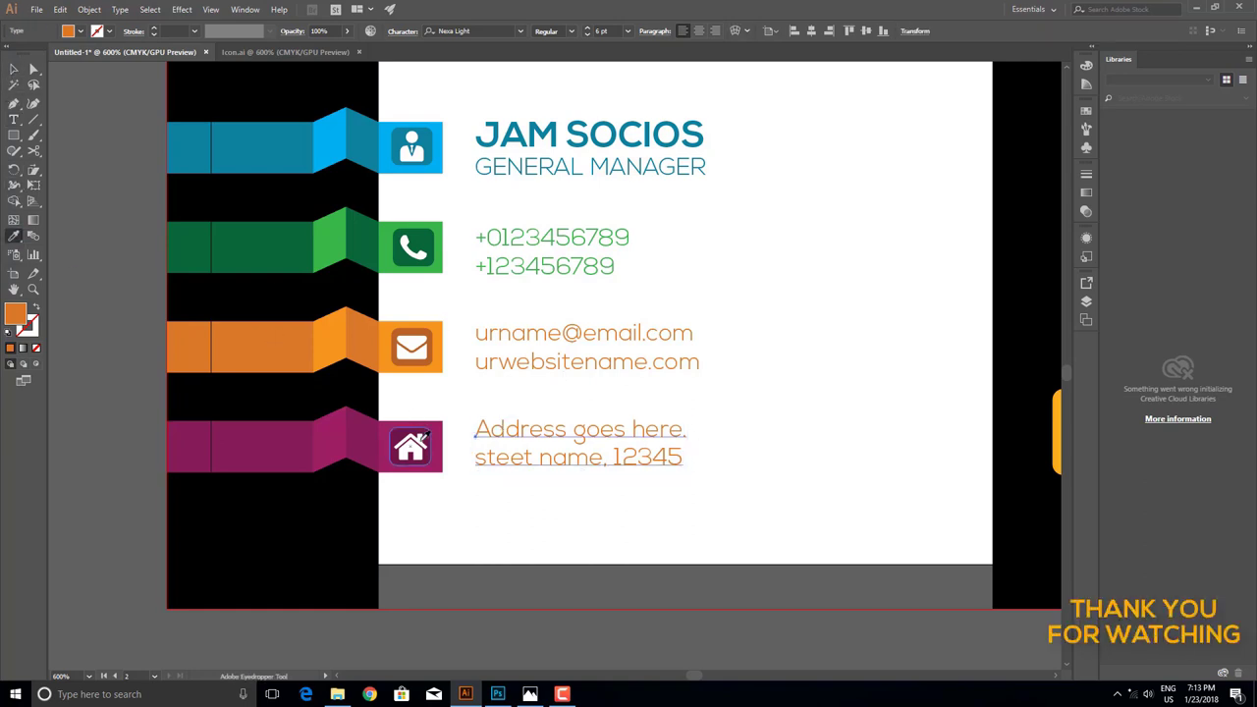
click(371, 435)
key(v)
click(630, 391)
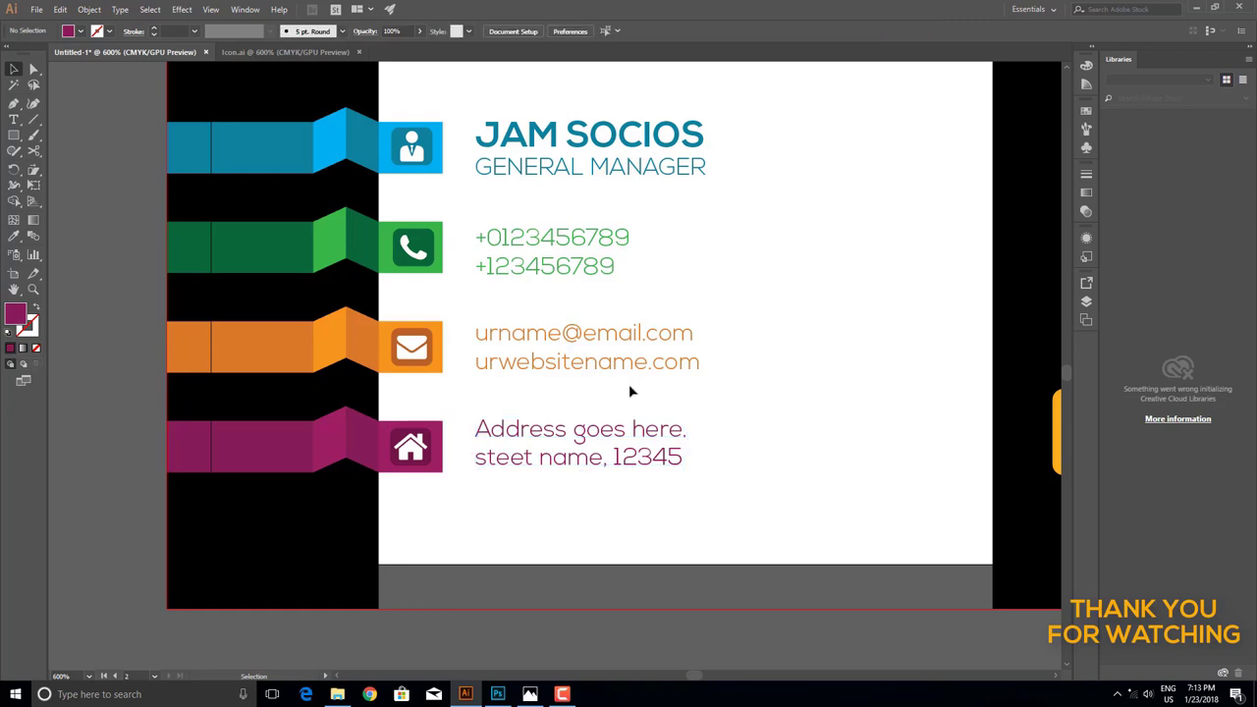
Shift all the contact text lines further to the right.
alt+scroll(618, 397, down, 1)
alt+scroll(611, 388, down, 1)
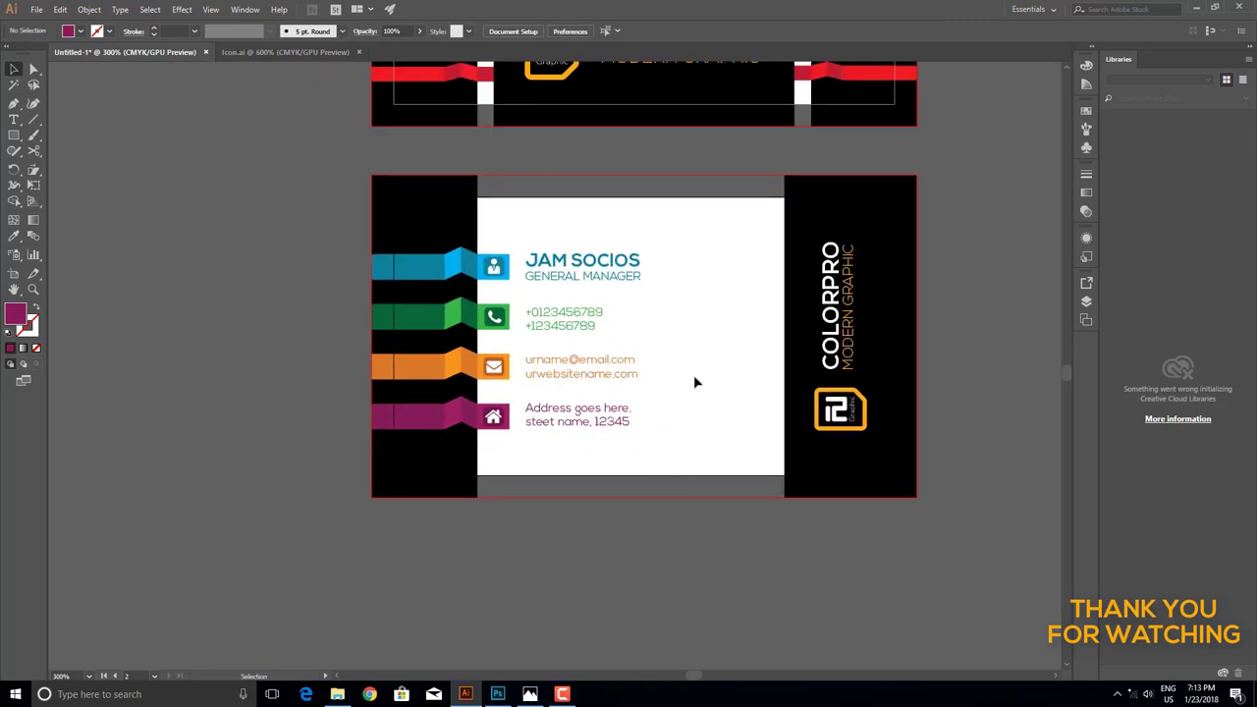
drag(660, 444, 477, 235)
click(677, 452)
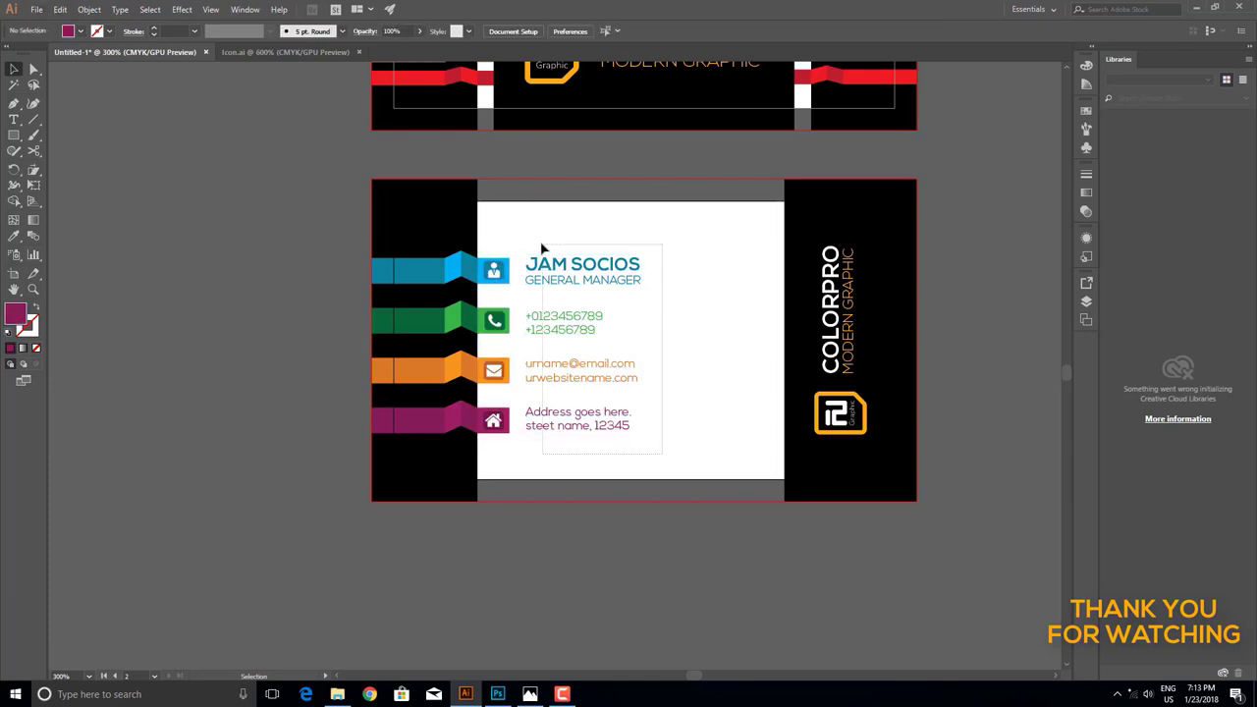
alt+scroll(556, 285, up, 1)
mouse_move(677, 452)
mouse_down()
mouse_move(523, 252)
mouse_move(594, 253)
mouse_up()
alt+scroll(556, 285, up, 1)
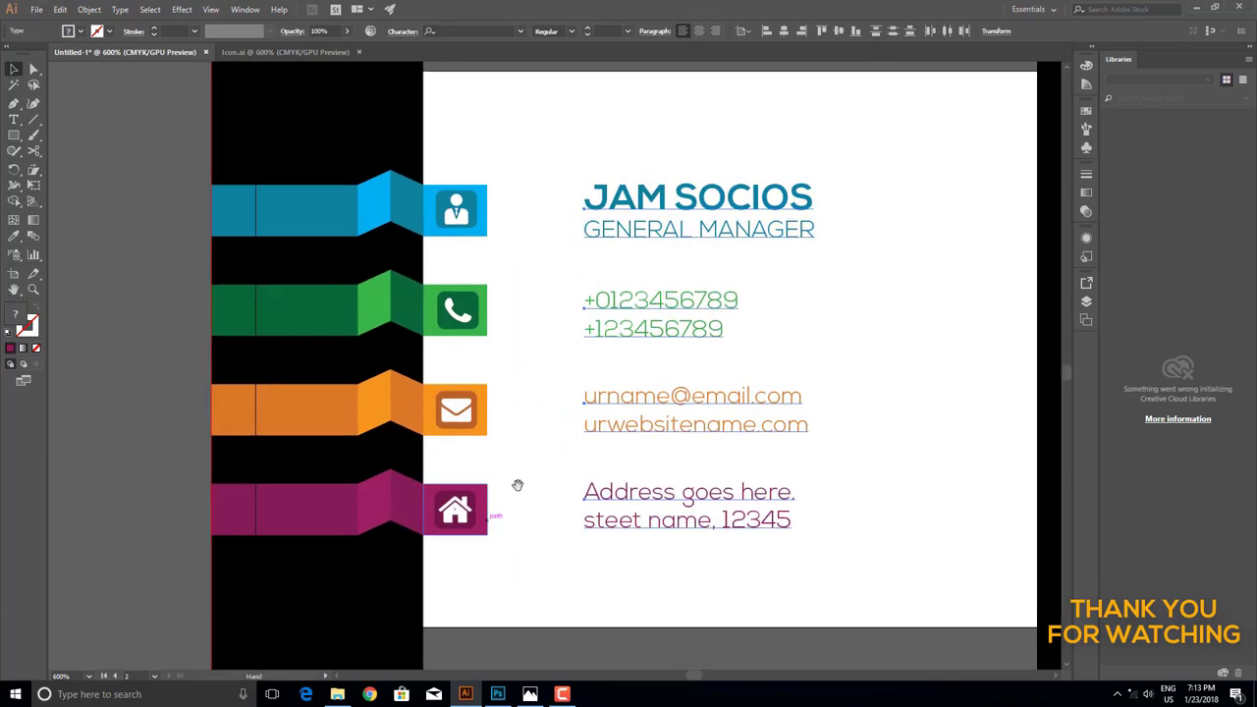
drag(515, 555, 430, 204)
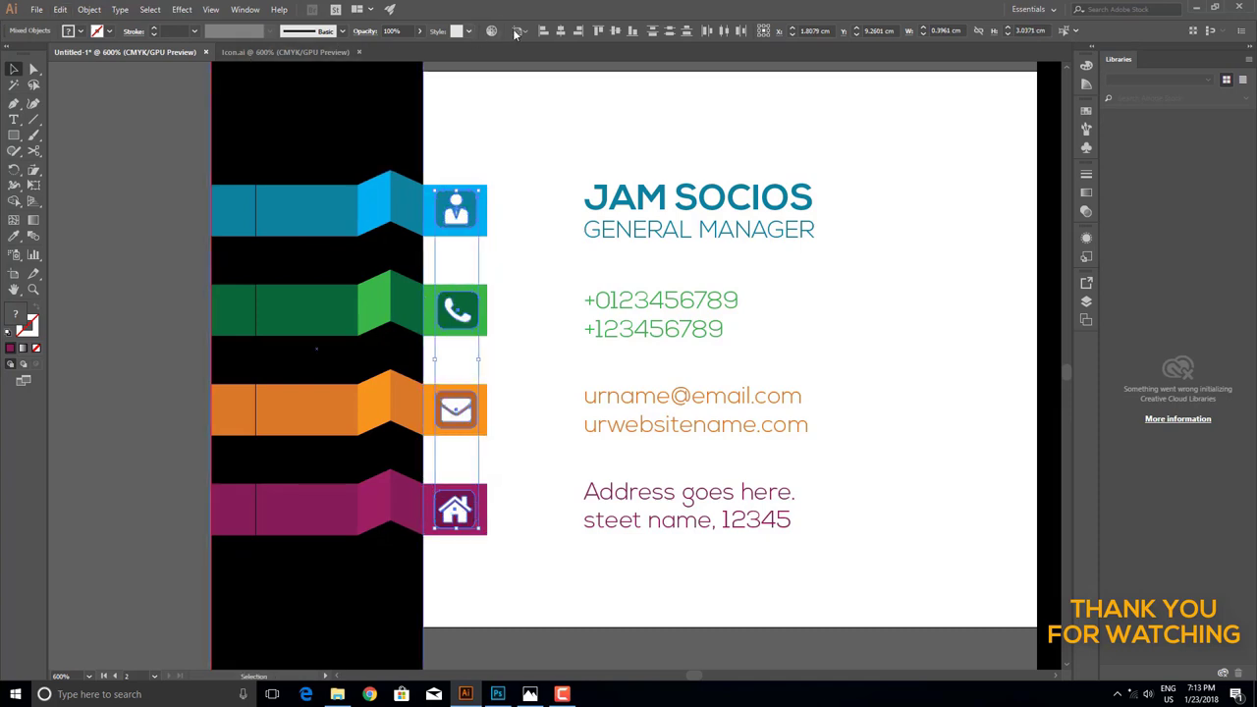
Centre the four icon glyphs, move them right, and stretch the ribbons rightward.
click(560, 30)
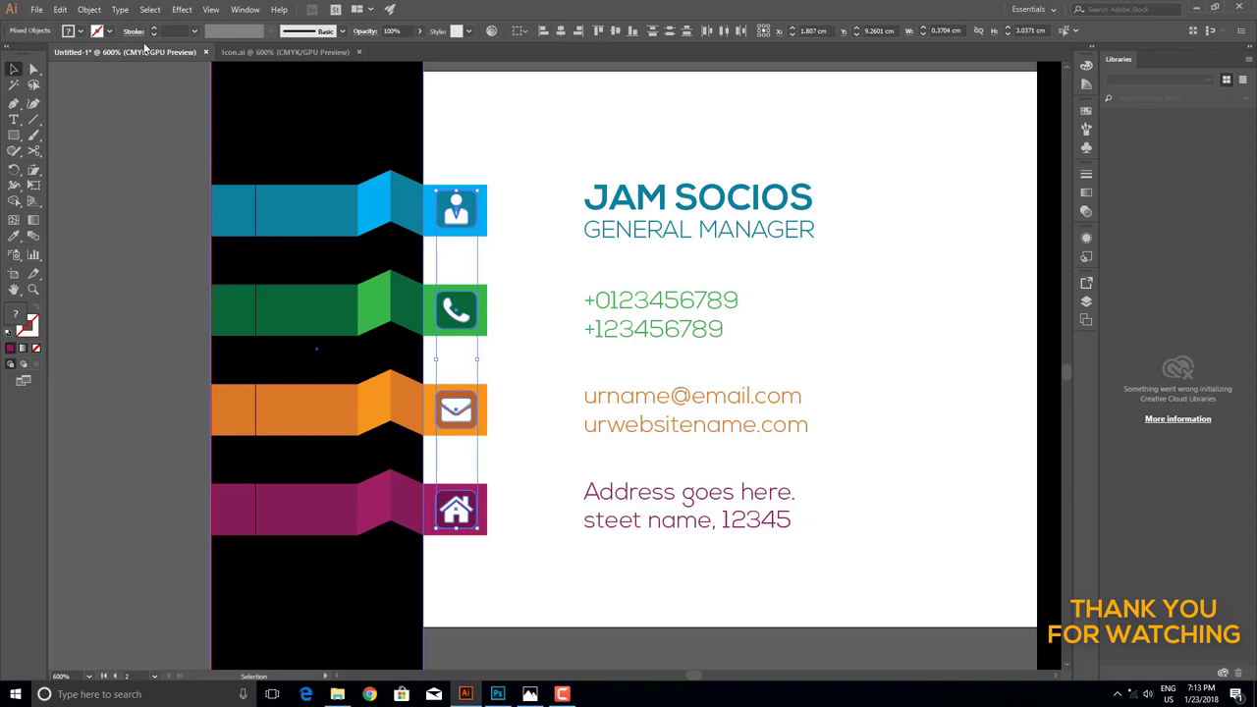
click(89, 9)
click(516, 236)
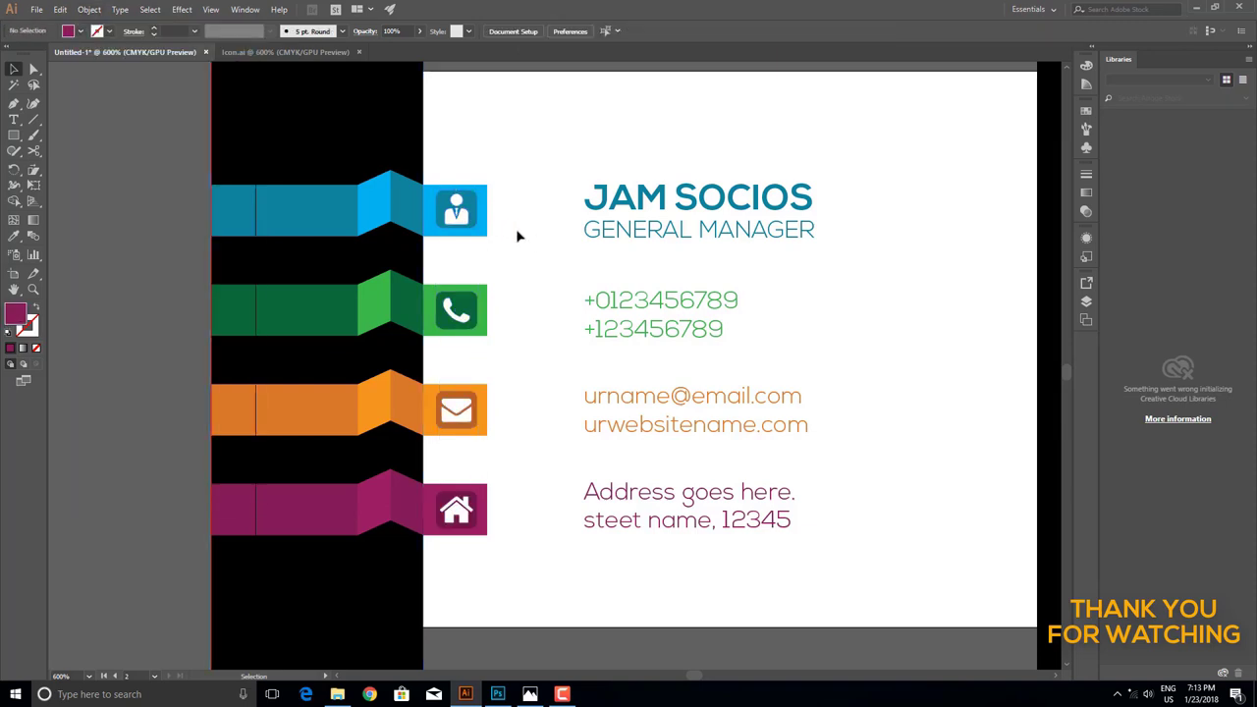
drag(464, 210, 540, 210)
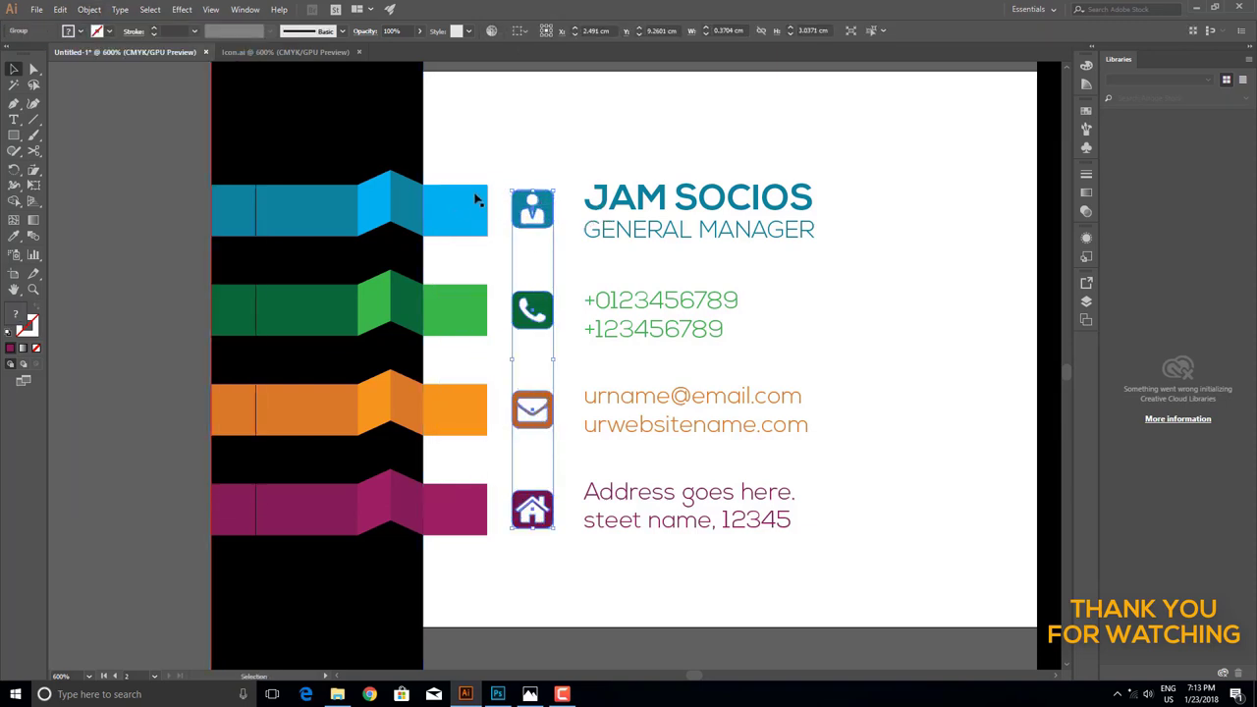
drag(491, 162, 350, 550)
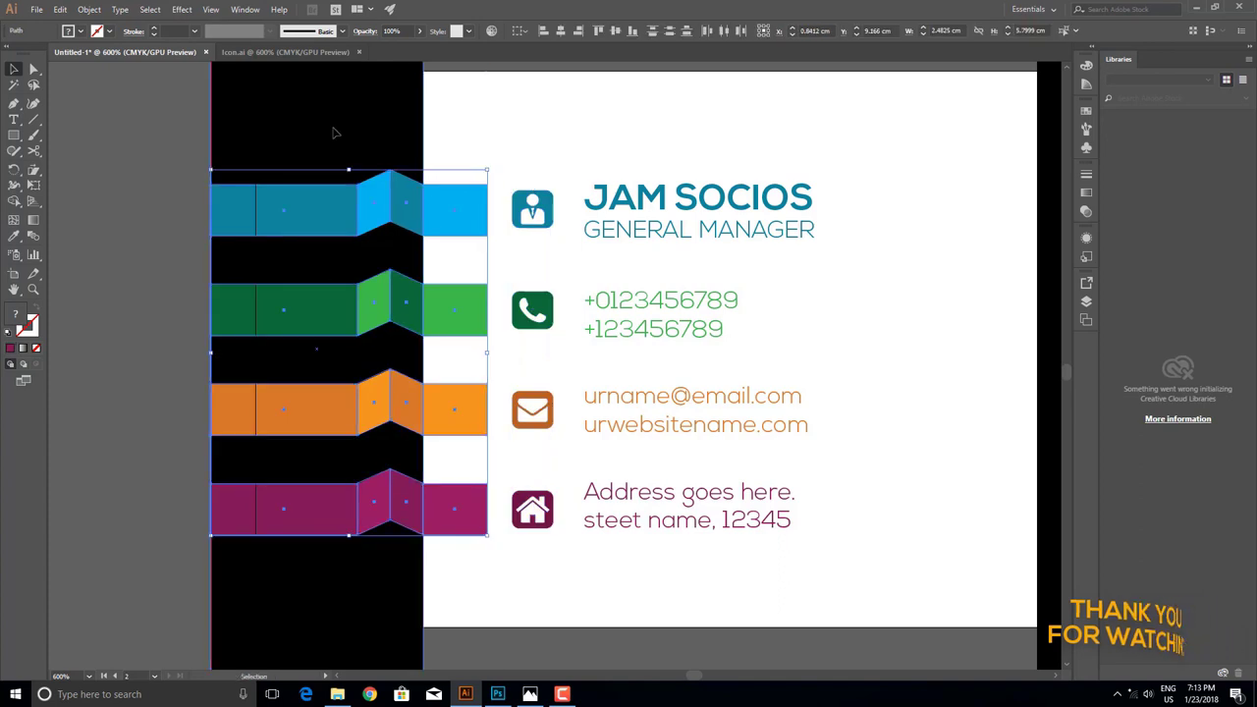
drag(486, 351, 569, 368)
Widen the left black panel and narrow the four icon squares from their left edge.
click(324, 355)
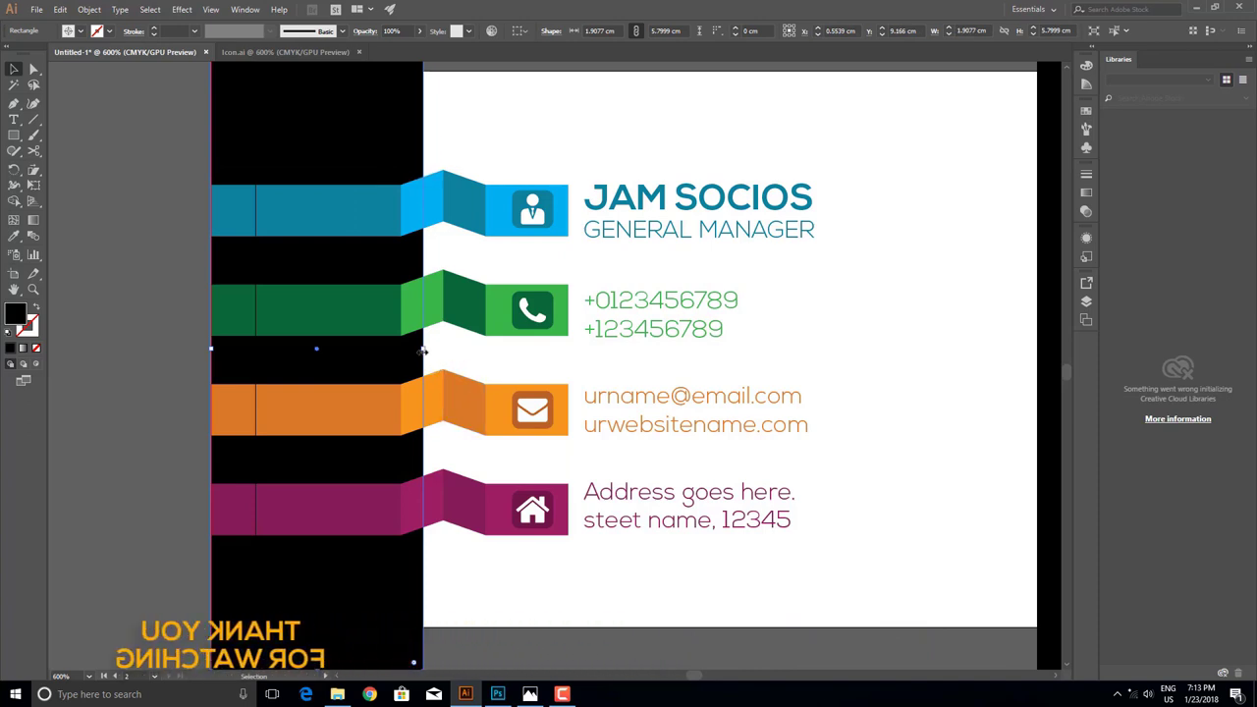
drag(423, 349, 485, 350)
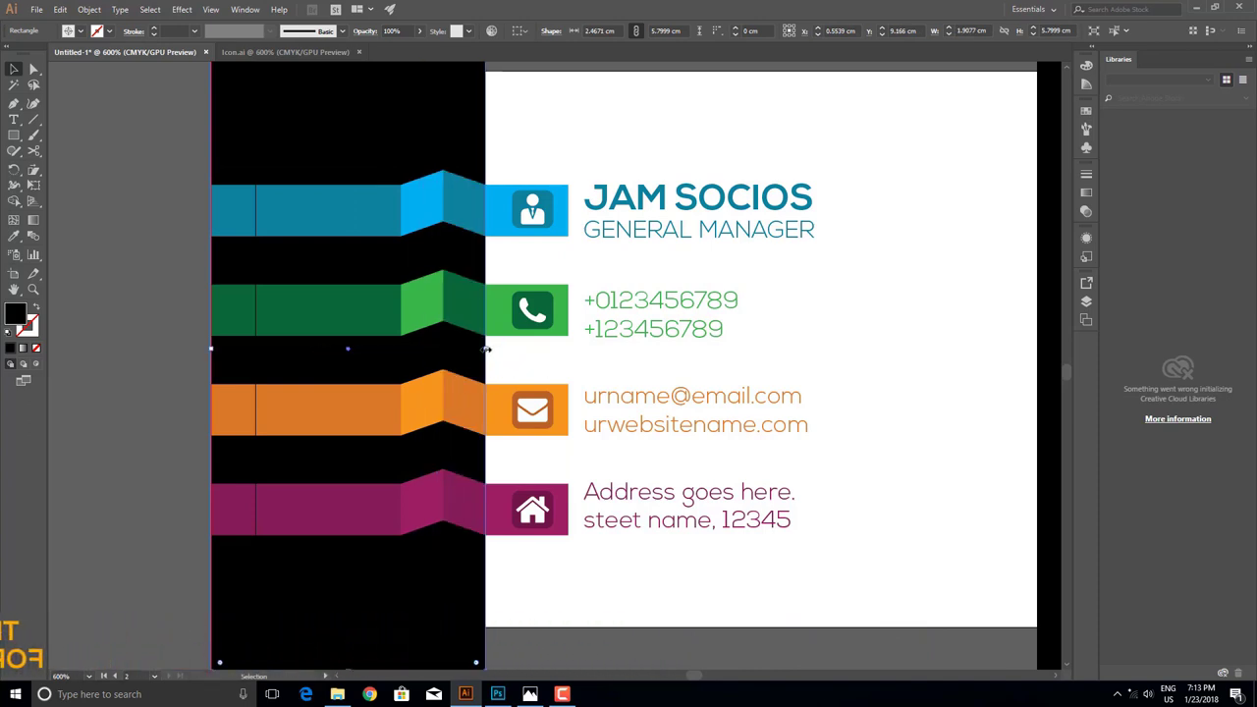
click(530, 521)
shift+click(521, 413)
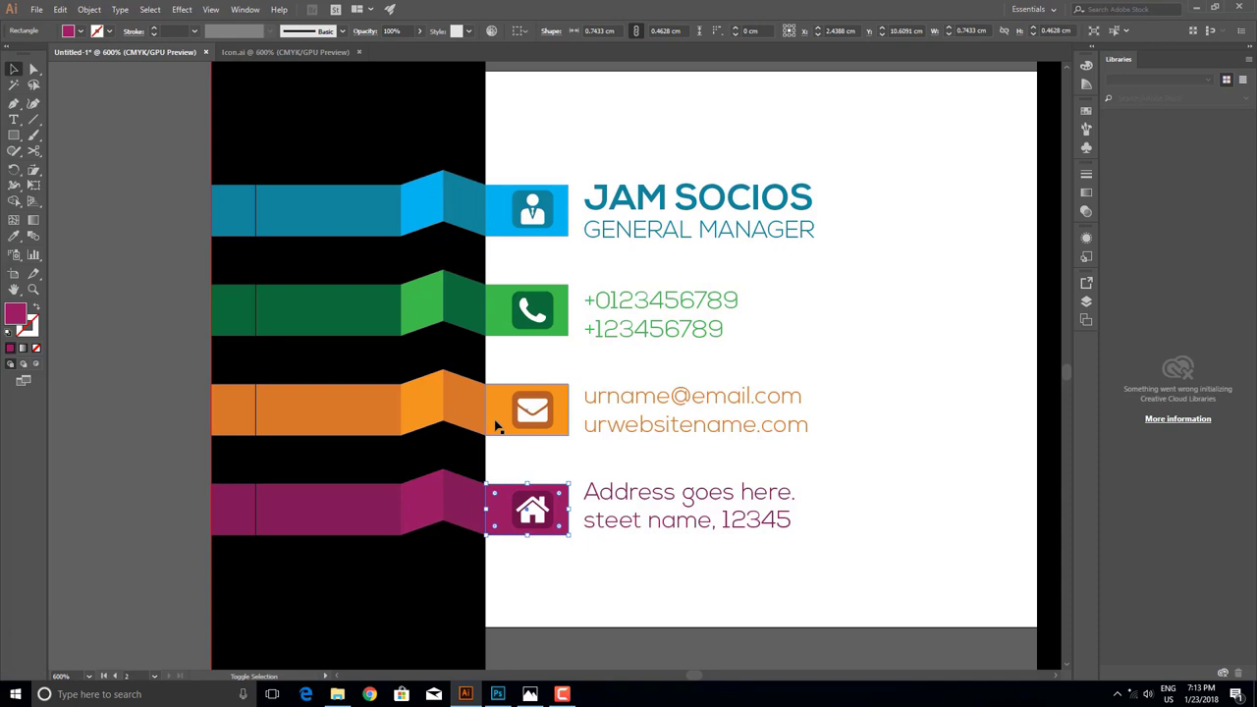
shift+click(497, 309)
shift+click(494, 228)
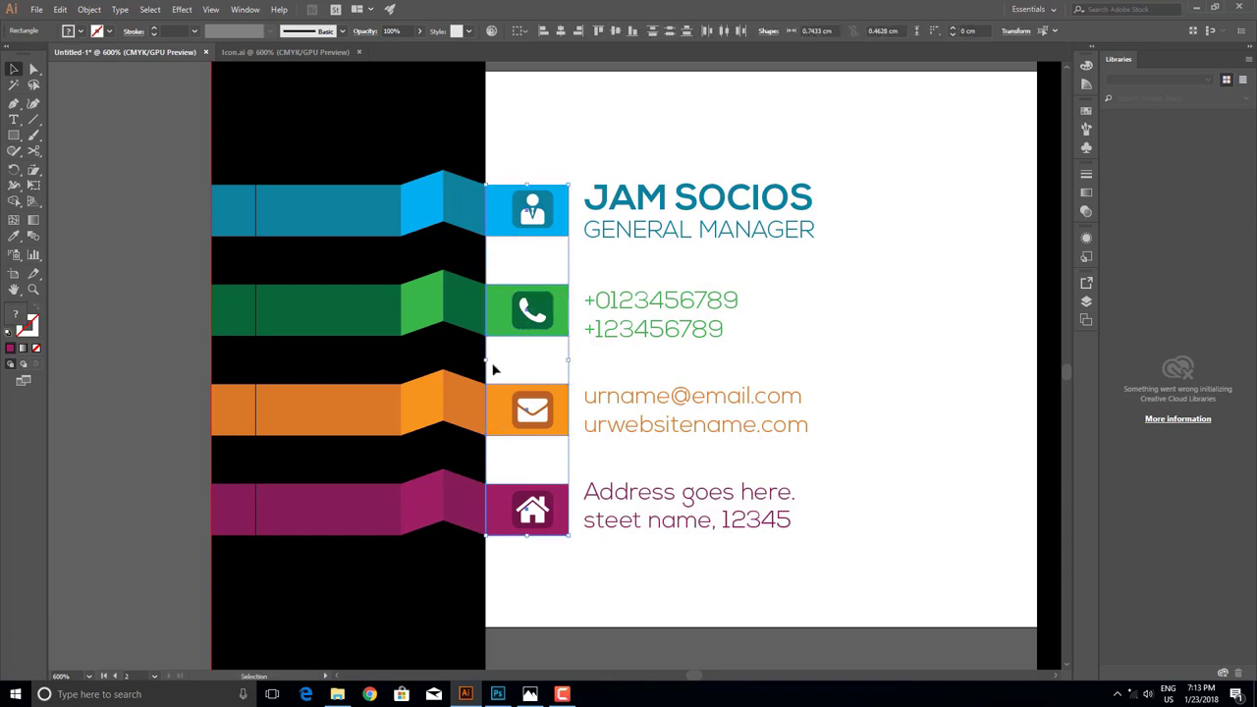
drag(486, 360, 504, 360)
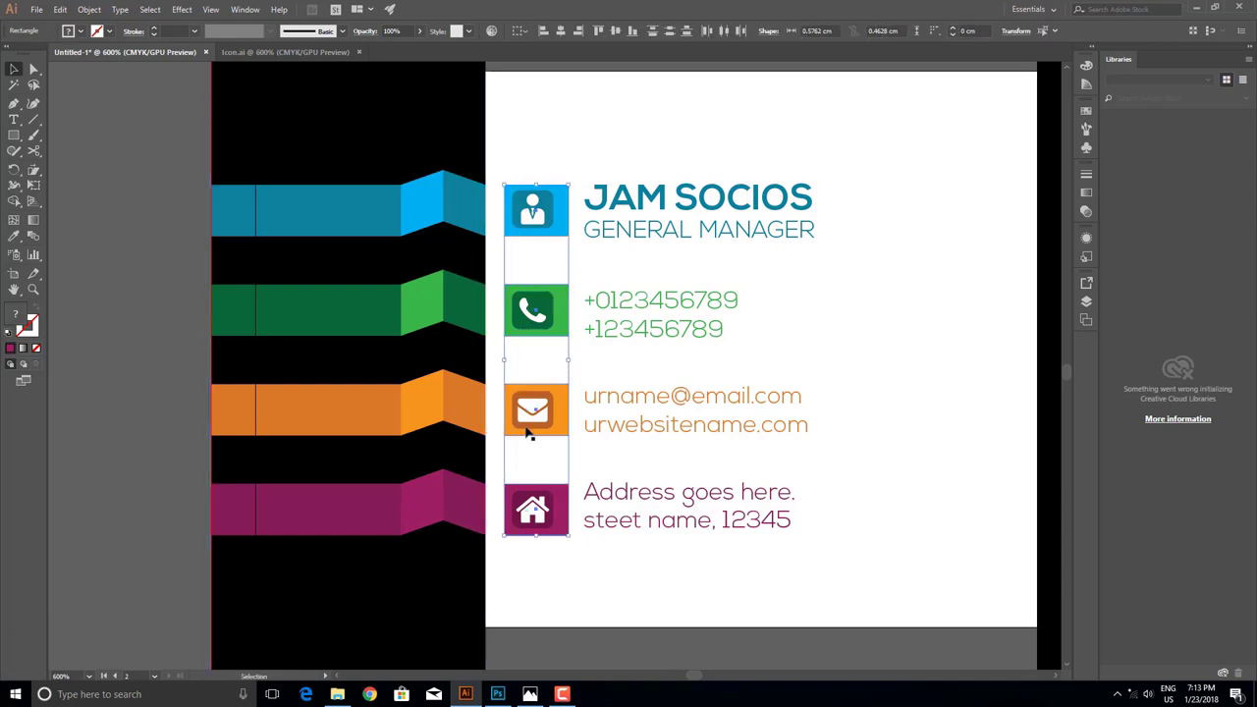
Move icons and text right together, and stretch the ribbons to meet the icon squares.
mouse_move(540, 562)
mouse_down()
mouse_move(495, 177)
mouse_move(707, 556)
mouse_up()
drag(608, 399, 639, 402)
drag(506, 574, 263, 166)
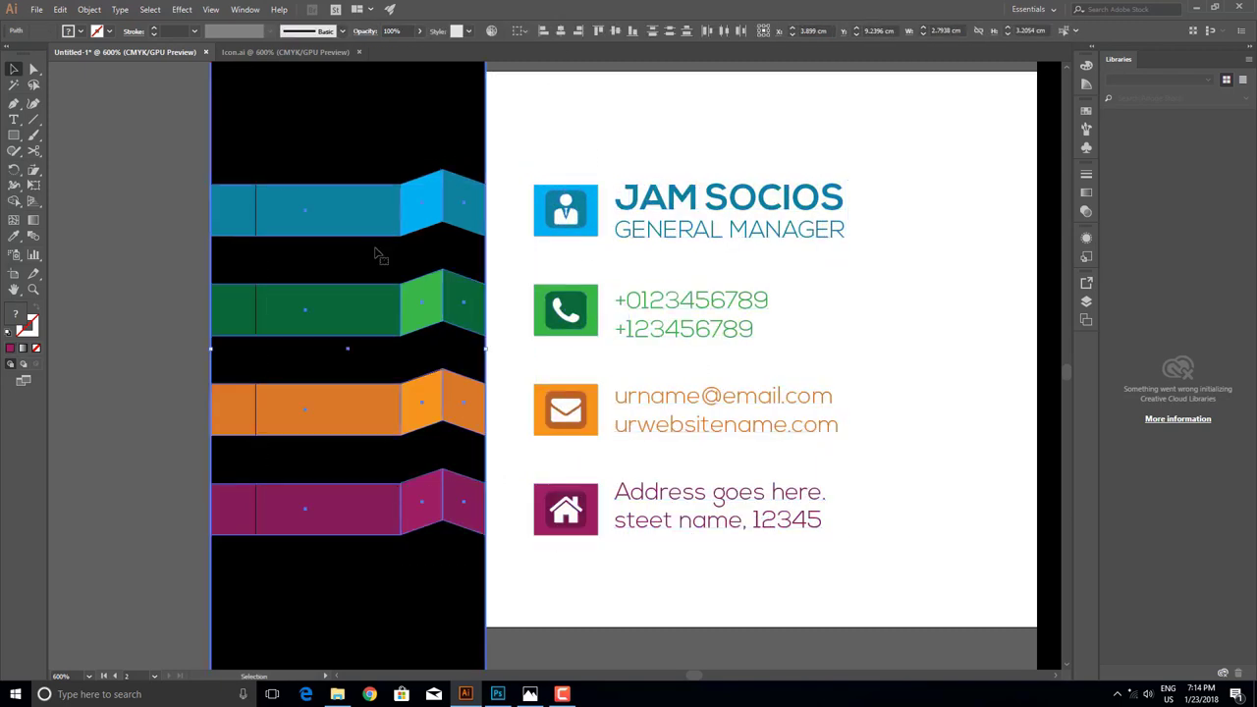
drag(487, 359, 534, 353)
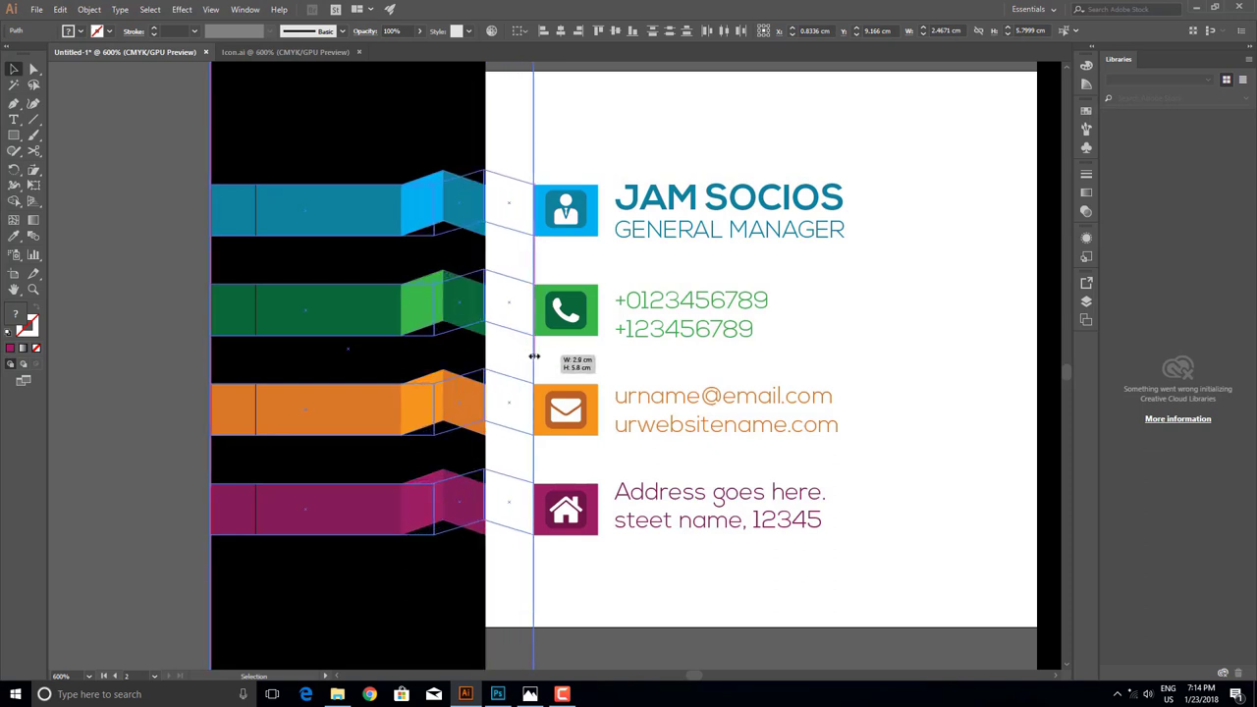
click(667, 263)
scroll(643, 301, down, 1)
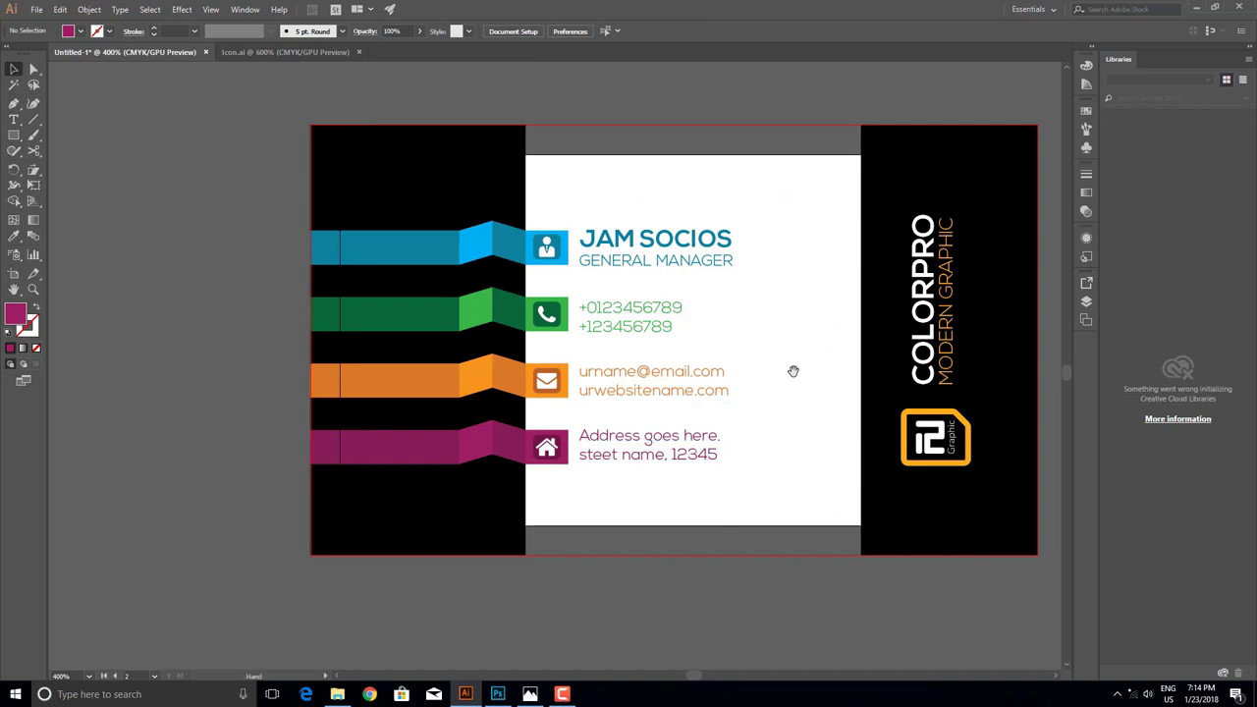
Reposition the contact text block and nudge it slightly left.
drag(793, 372, 763, 357)
mouse_move(733, 464)
mouse_down()
mouse_move(606, 238)
mouse_move(632, 230)
mouse_up()
click(771, 31)
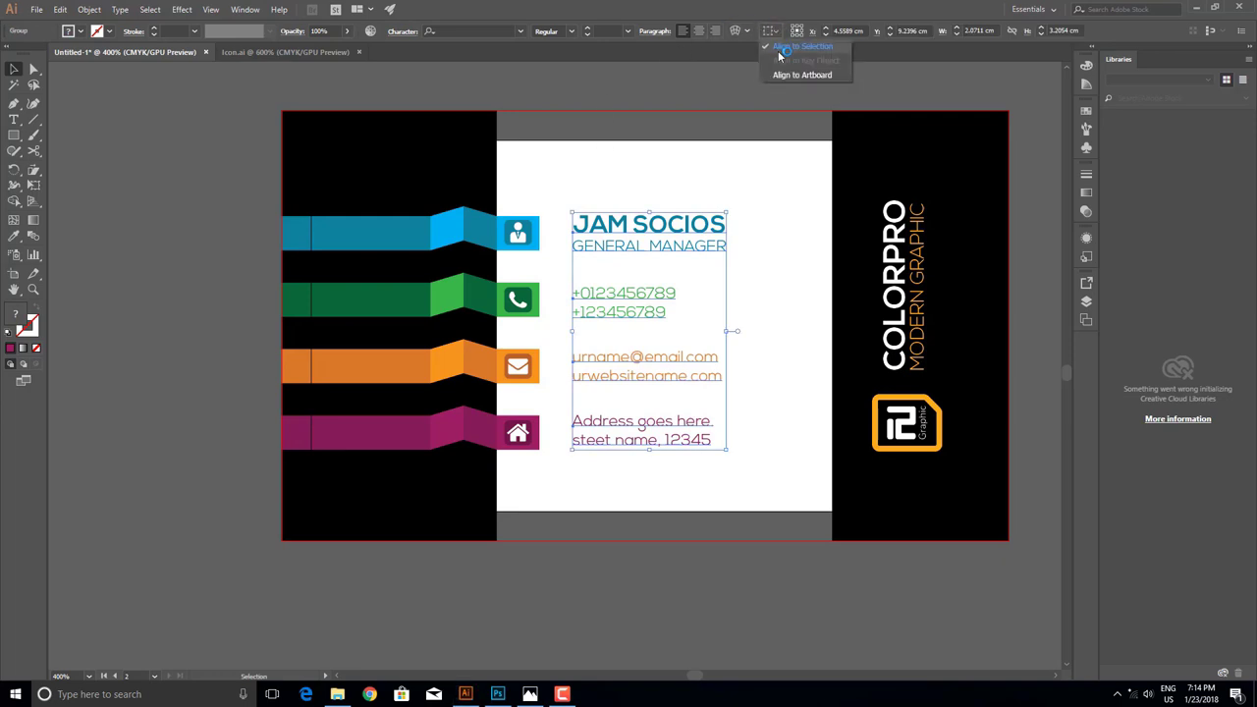
click(781, 56)
drag(716, 238, 713, 238)
click(815, 333)
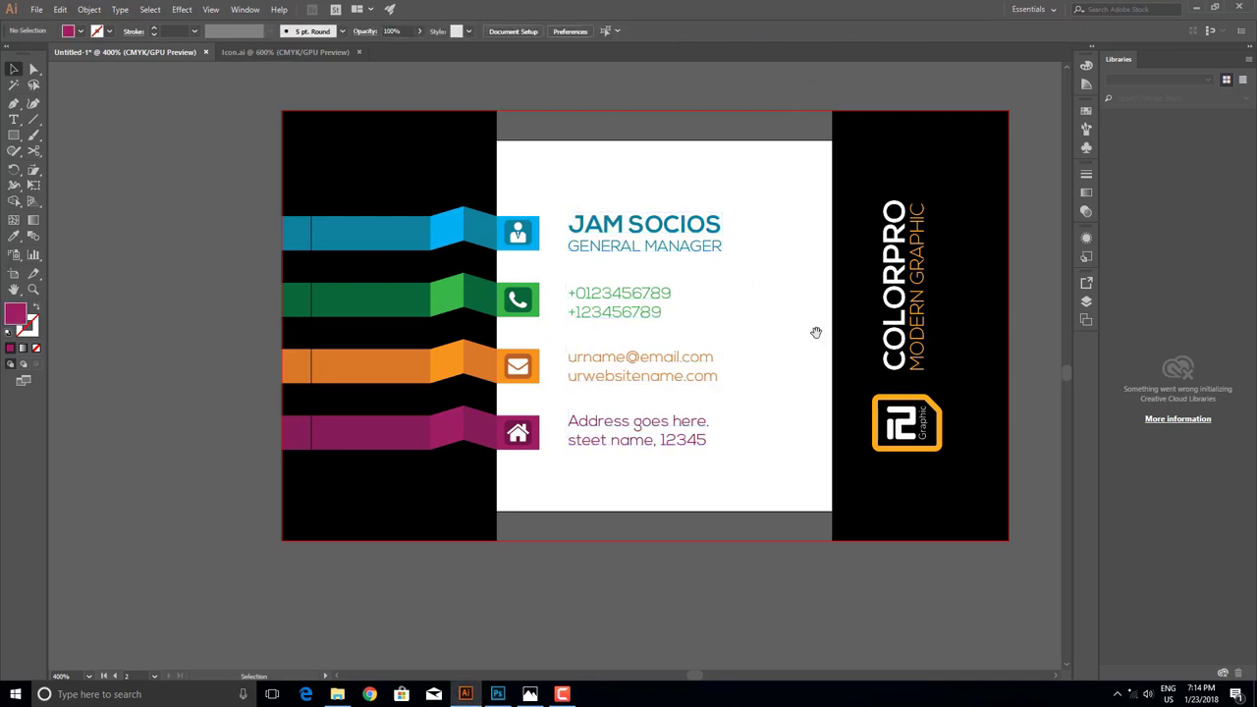
Widen the right black panel, enlarge the COLORPRO title and logo, and view both cards.
drag(815, 333, 766, 330)
click(803, 329)
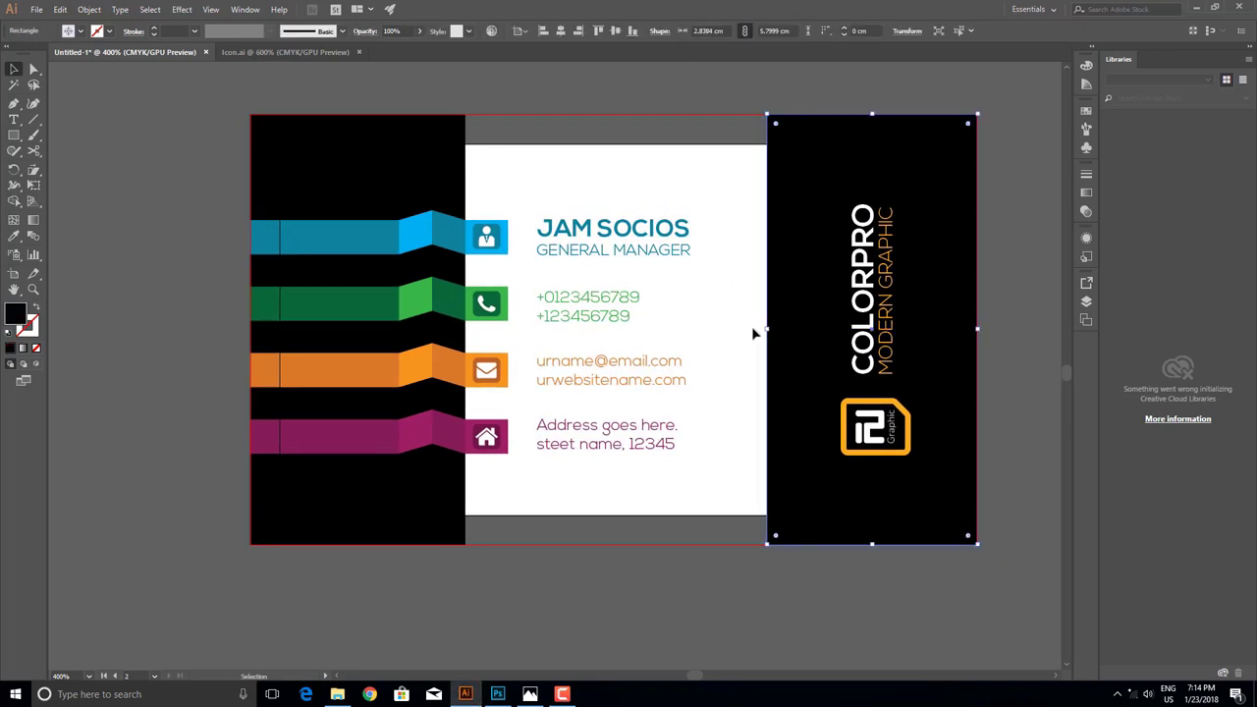
drag(871, 295, 856, 294)
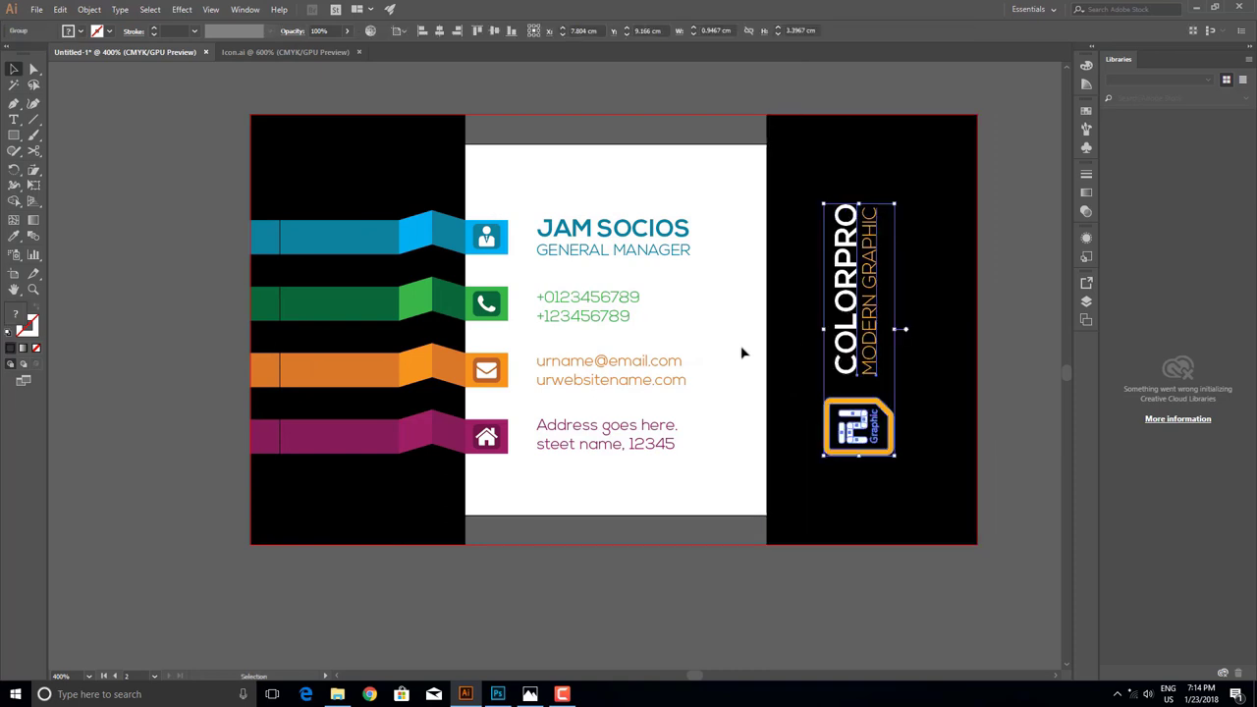
drag(894, 454, 902, 464)
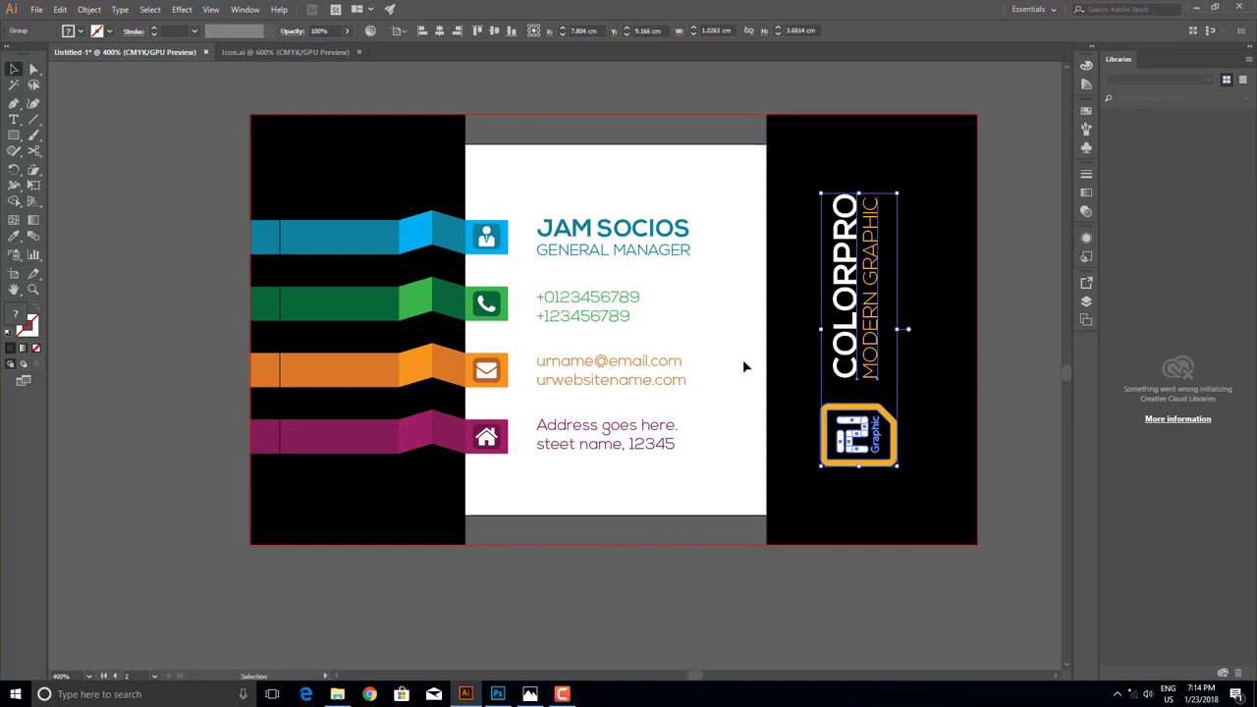
click(743, 361)
scroll(743, 362, down, 1)
drag(725, 307, 663, 473)
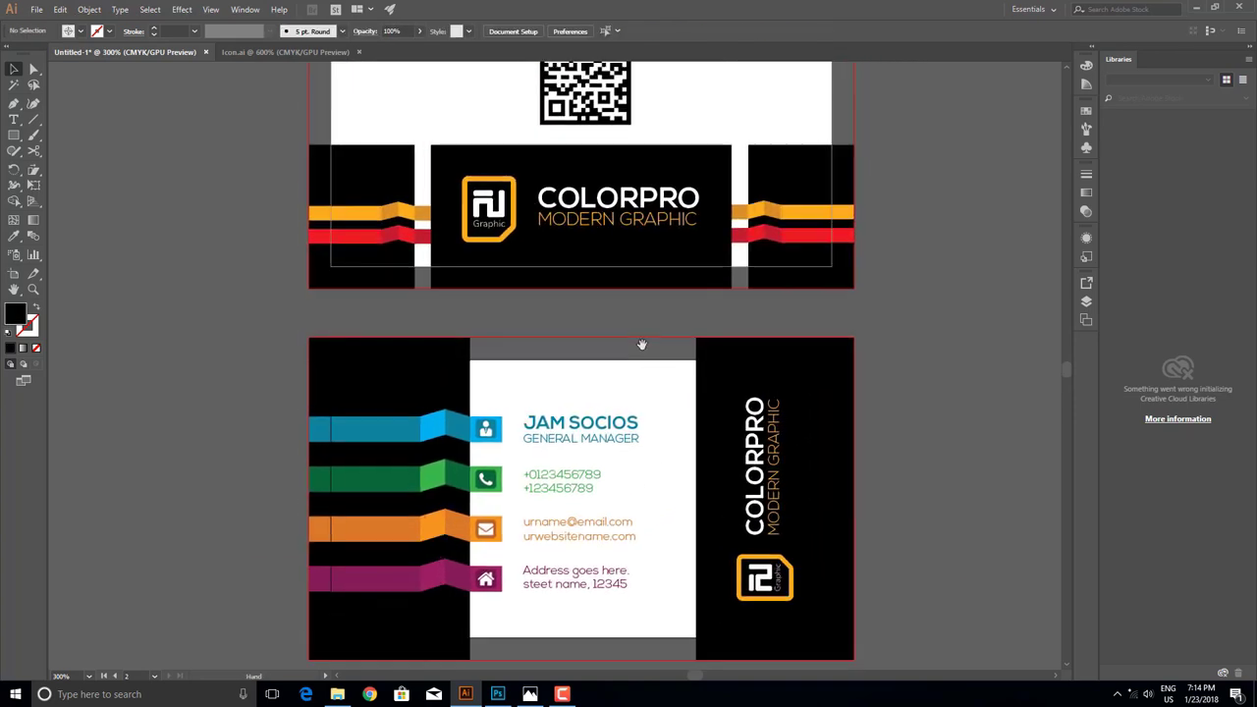